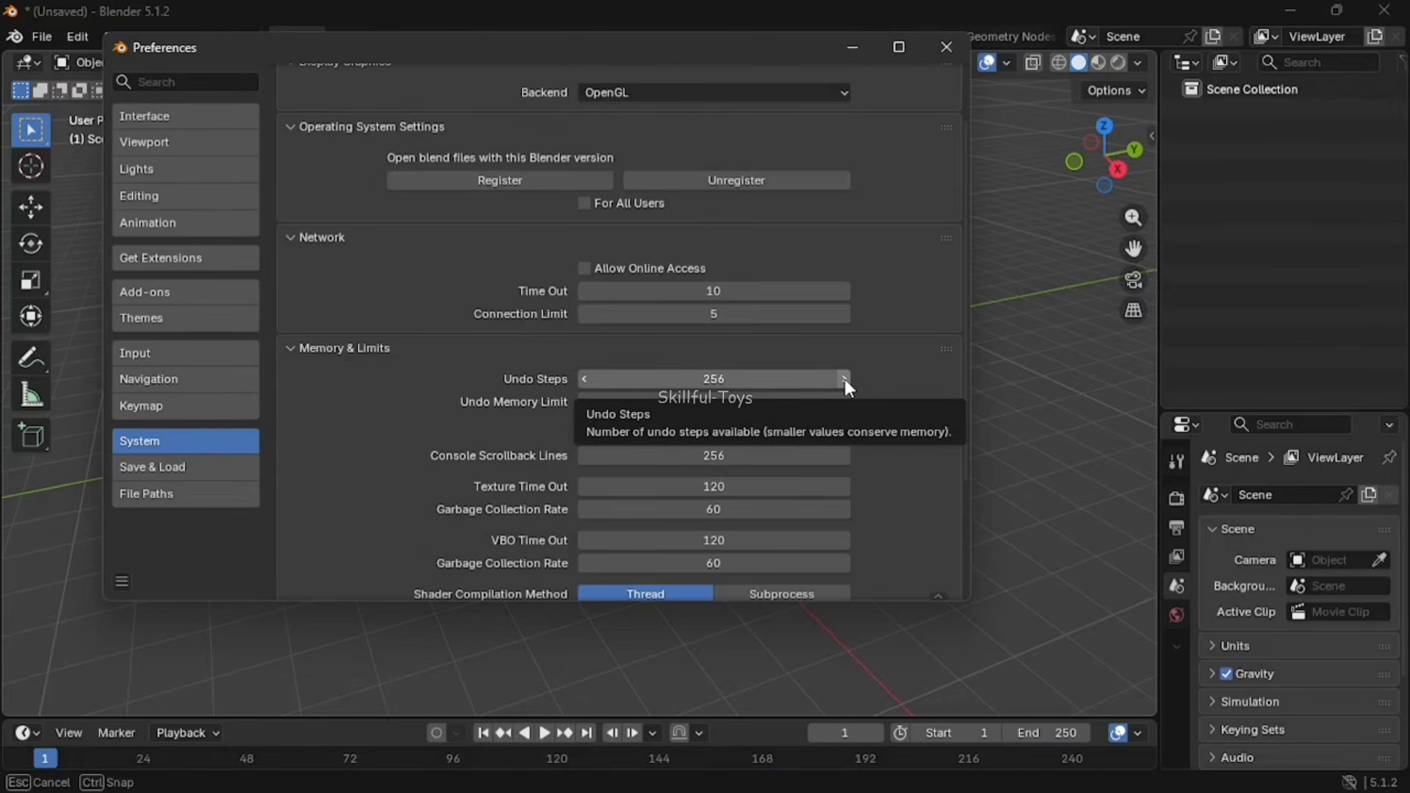
Lower and raise the number of undo steps under the system's memory limits and close the preferences
{"action": "double_click", "coordinate": [585, 381]}
{"action": "left_click", "coordinate": [586, 383]}
{"action": "left_click", "coordinate": [586, 383]}
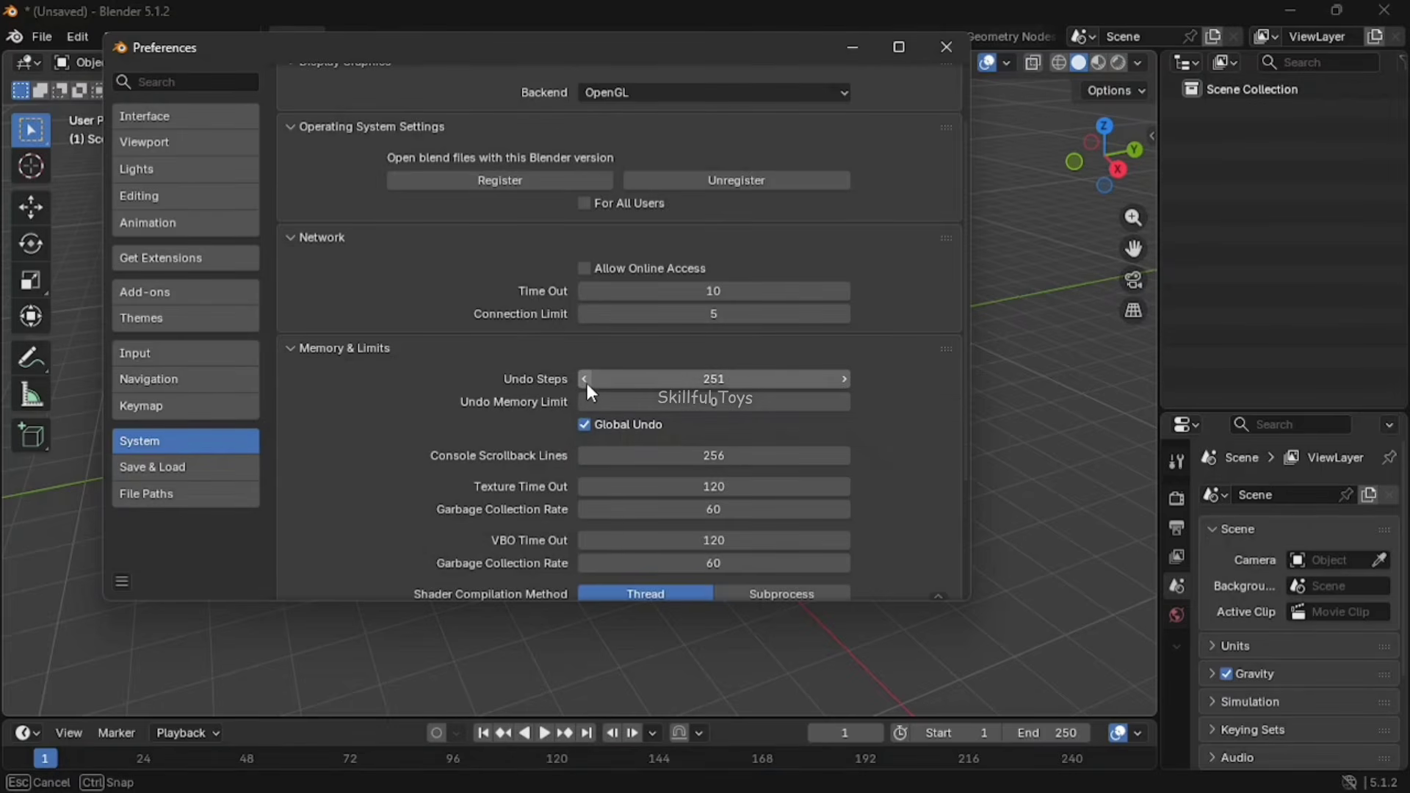
{"action": "left_click", "coordinate": [844, 381]}
{"action": "left_click", "coordinate": [844, 380]}
{"action": "left_click", "coordinate": [946, 47]}
Enable the Face Orientation overlay in the viewport and inspect the cube's inner faces
{"action": "left_click", "coordinate": [1008, 63]}
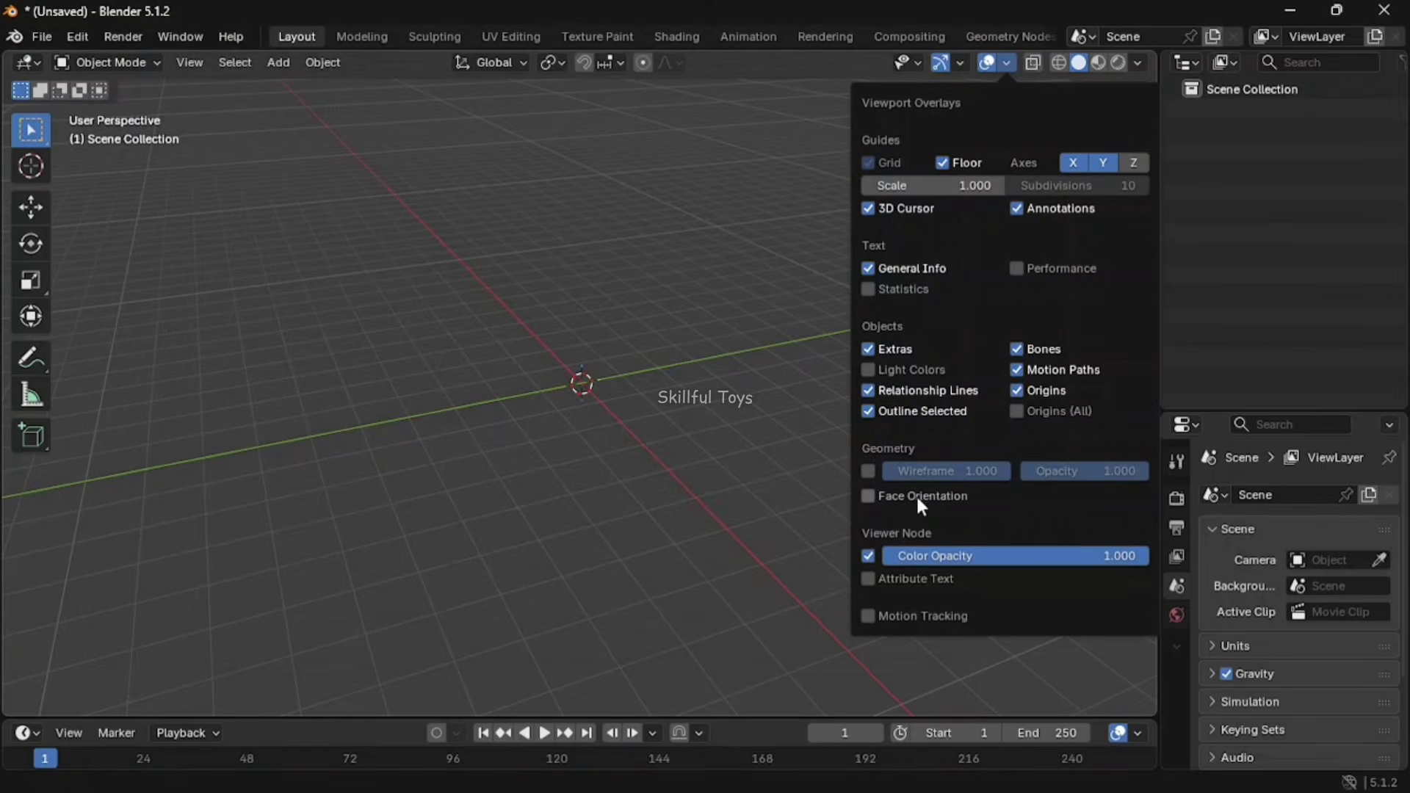
{"action": "left_click", "coordinate": [878, 495]}
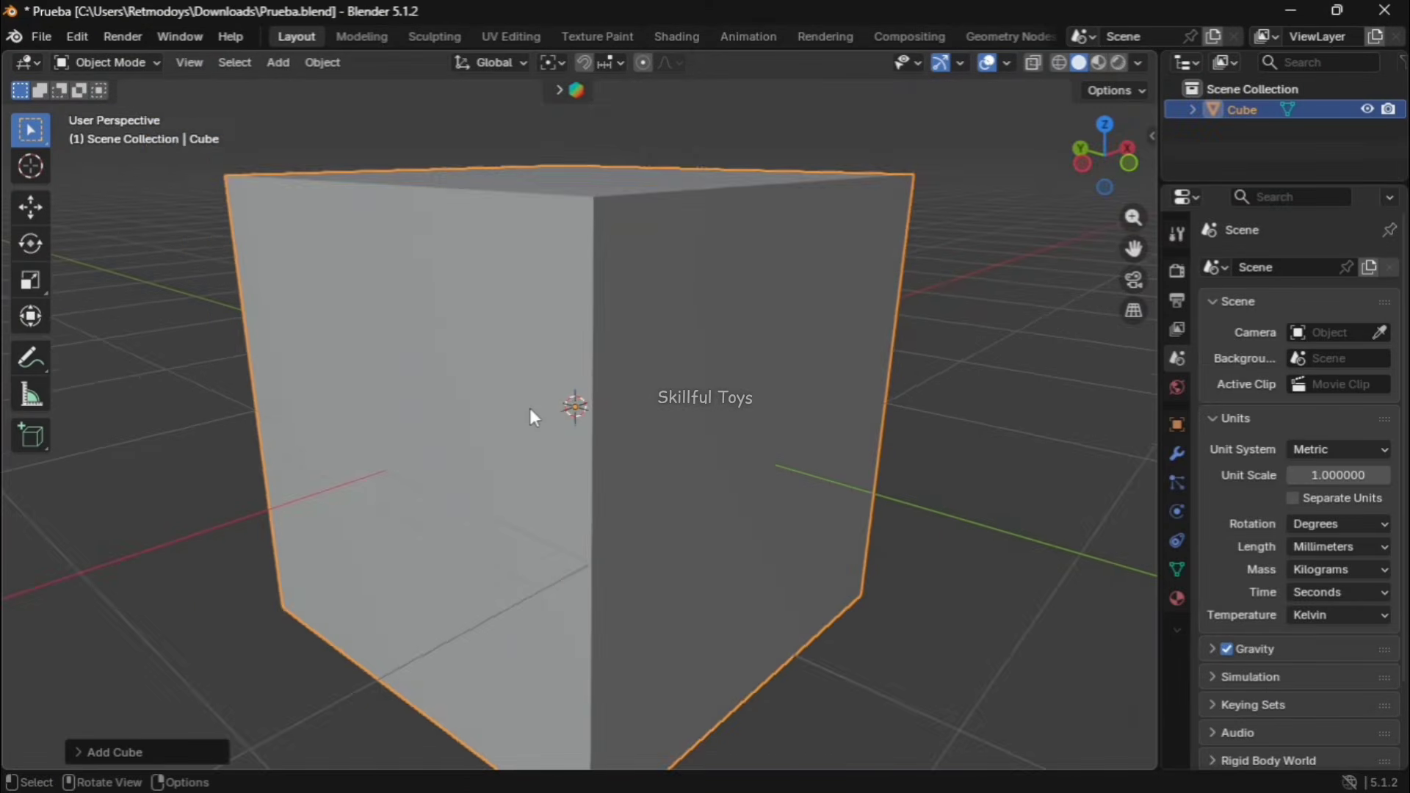
{"action": "scroll", "coordinate": [530, 408], "scroll_direction": "up", "scroll_amount": 8}
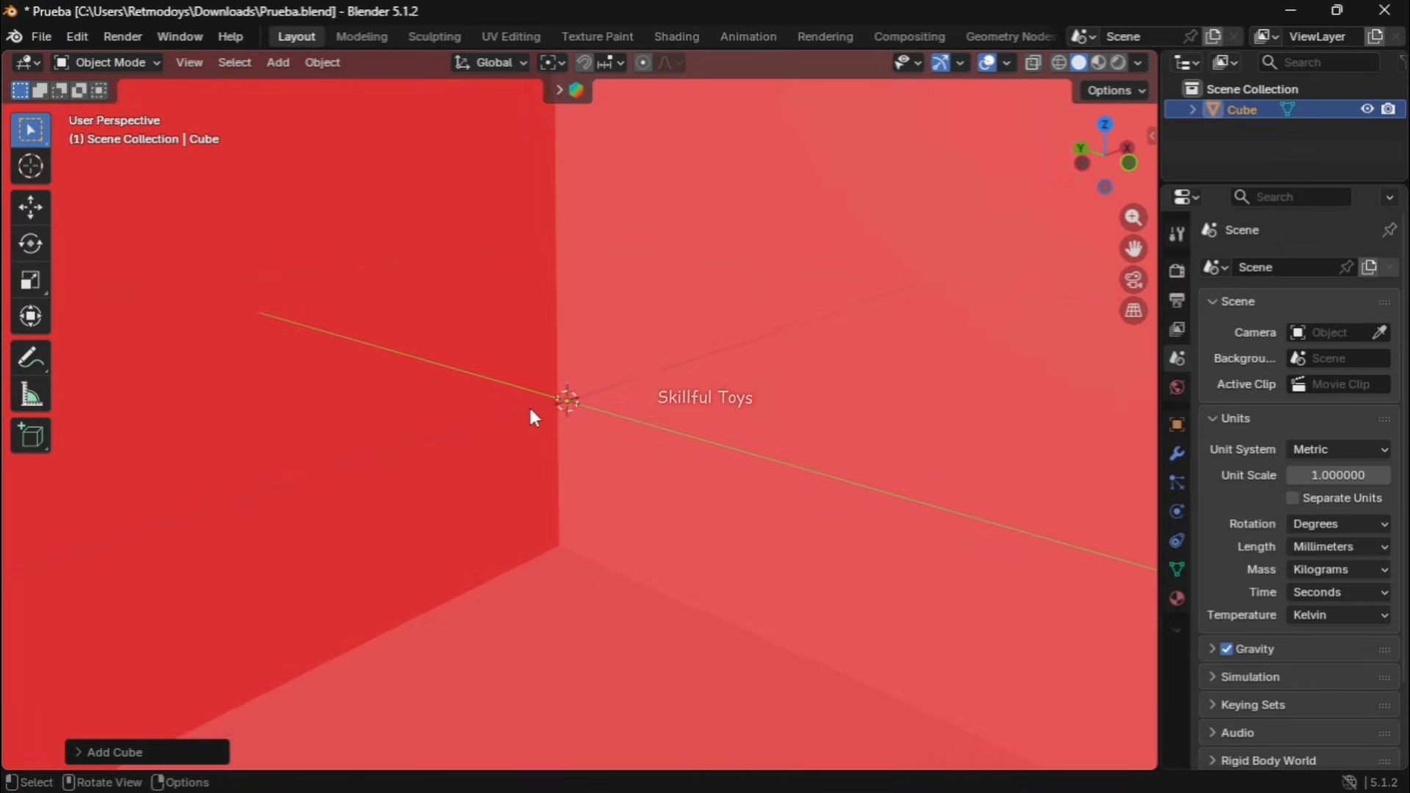
{"action": "scroll", "coordinate": [530, 408], "scroll_direction": "down", "scroll_amount": 8}
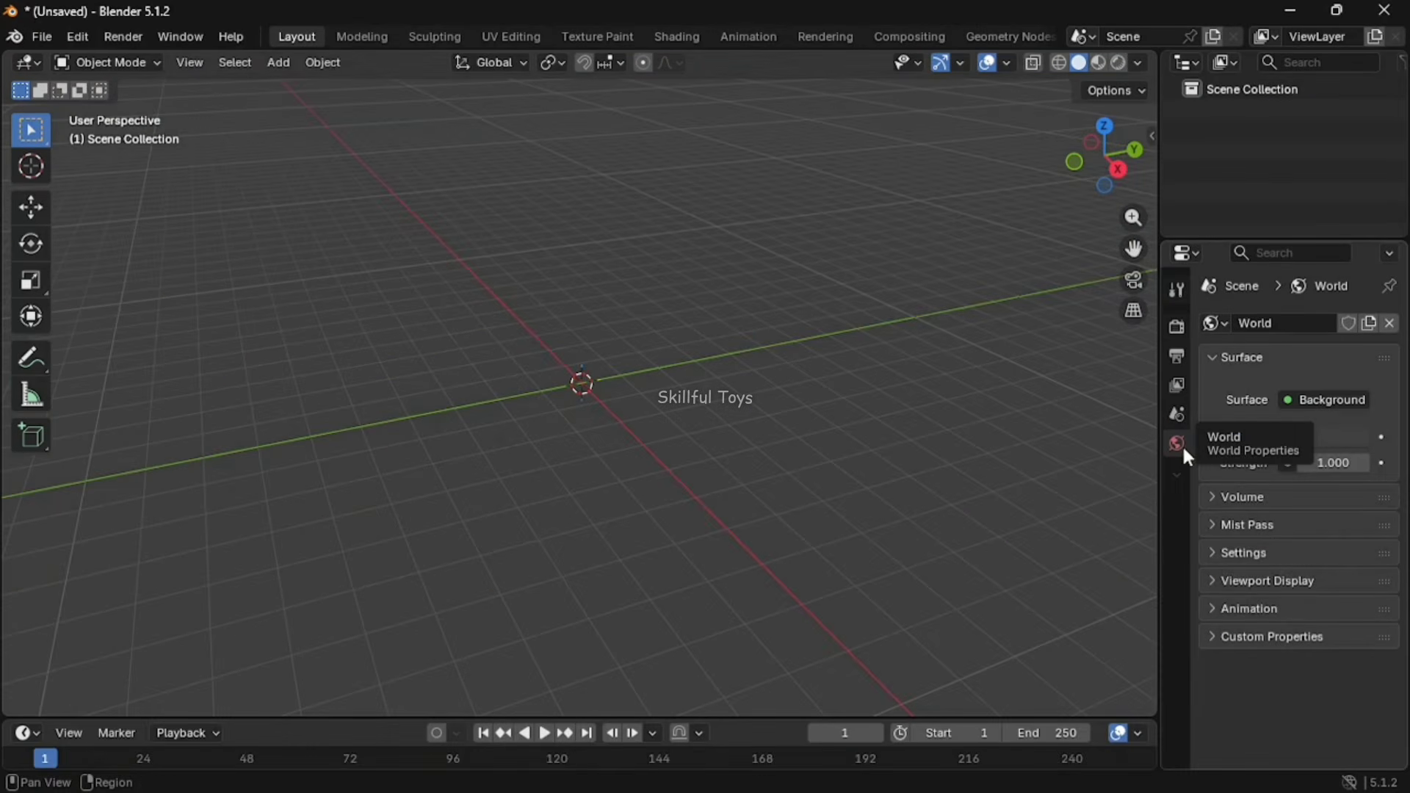
Set the scene's length unit to Millimeters
{"action": "left_click", "coordinate": [1176, 415]}
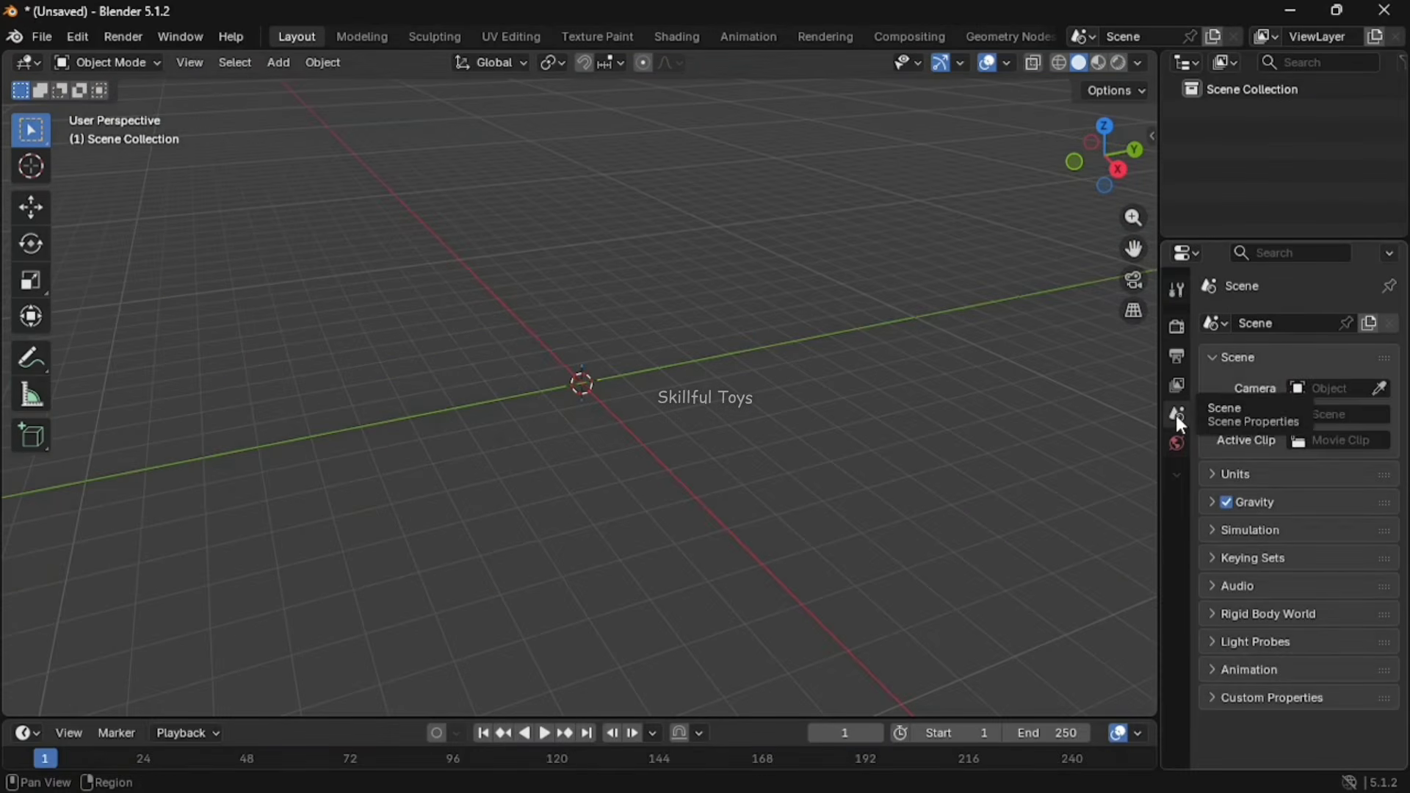
{"action": "left_click", "coordinate": [1261, 483]}
{"action": "scroll", "coordinate": [1307, 528], "scroll_direction": "down", "scroll_amount": 2}
{"action": "left_click", "coordinate": [1340, 564]}
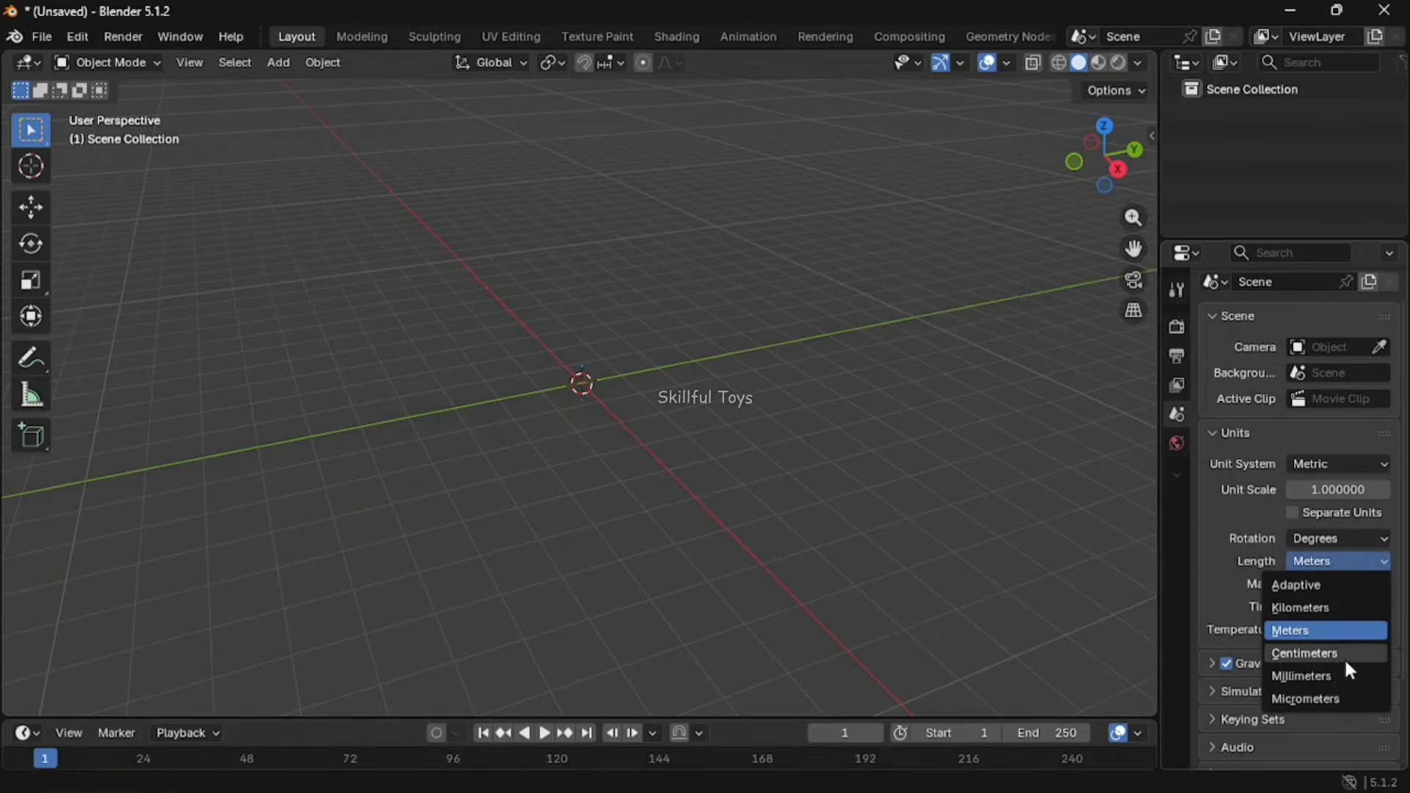
{"action": "left_click", "coordinate": [1311, 674]}
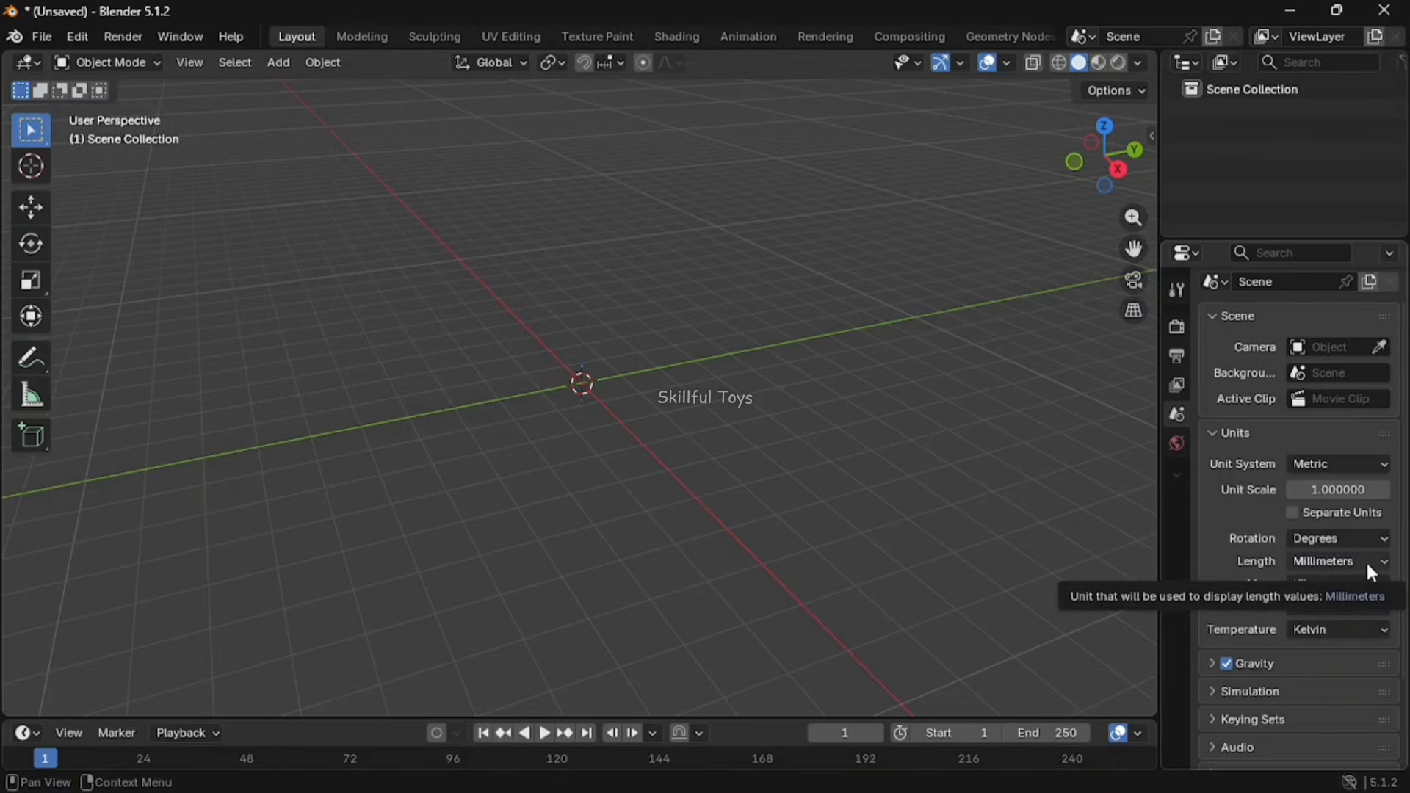
Remove the timeline area below the 3D viewport and enlarge the Outliner
{"action": "right_click", "coordinate": [746, 715]}
{"action": "left_click", "coordinate": [723, 742]}
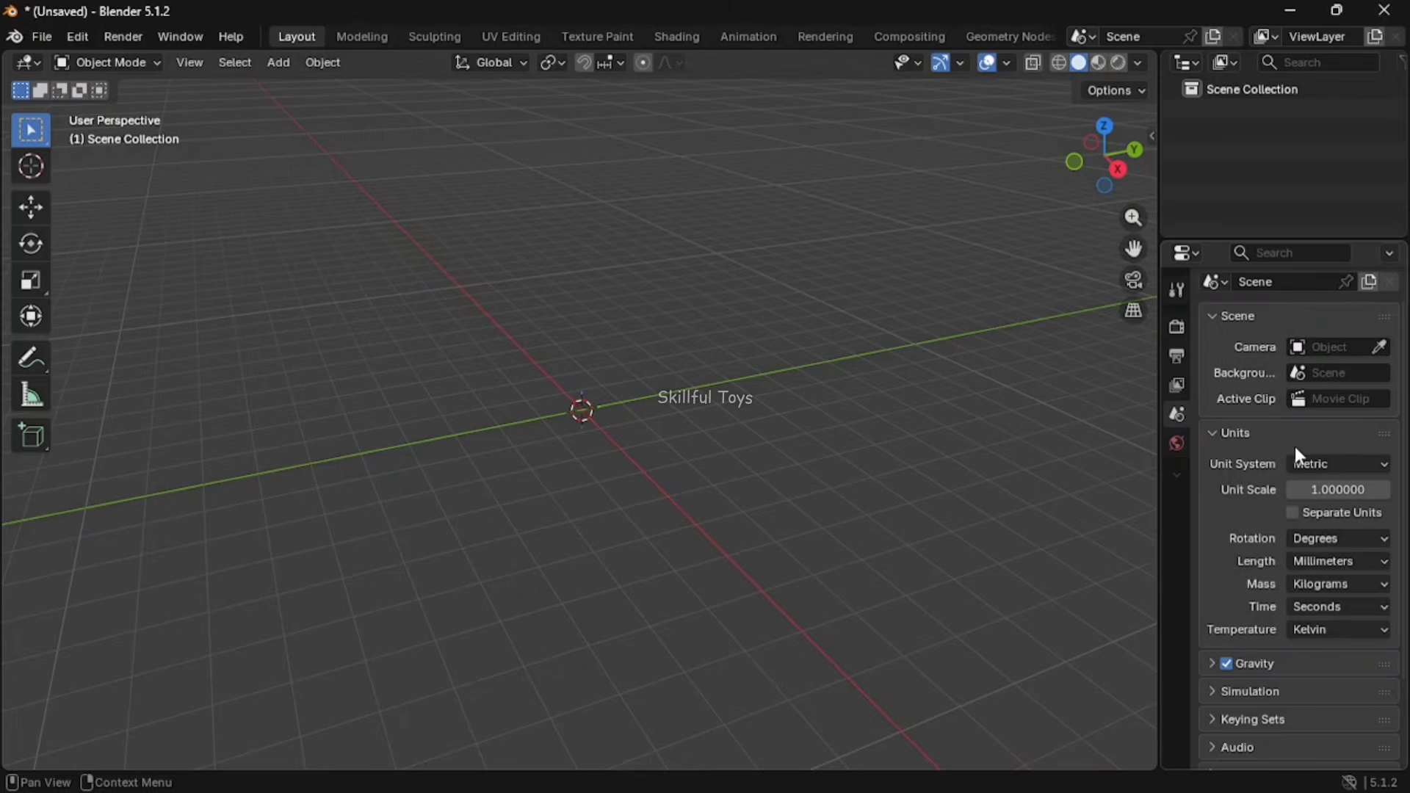
{"action": "left_click_drag", "start_coordinate": [1217, 258], "coordinate": [1220, 393]}
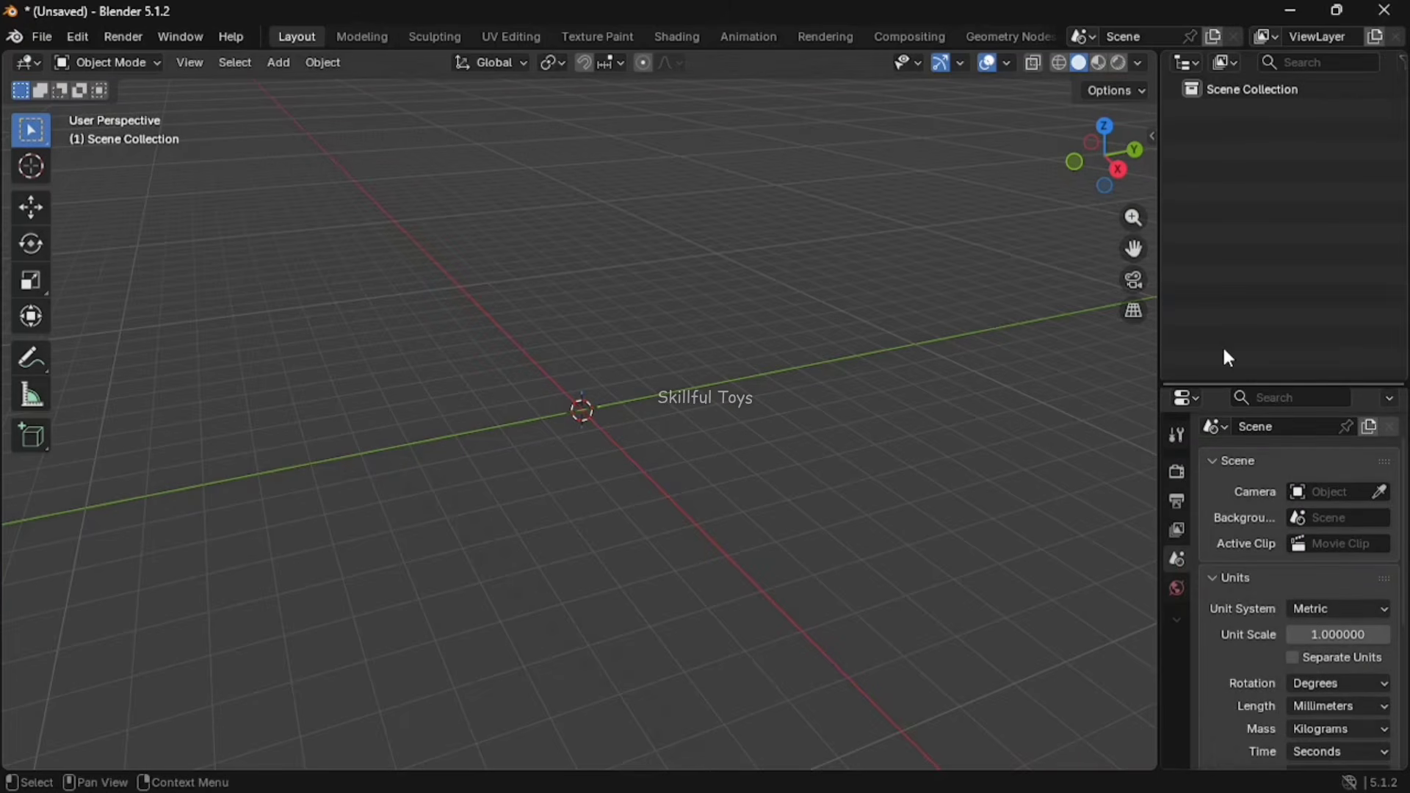
Create collections named Torso, Brazos-Arms, Manos-Hands, Piernas-Legs and Cortes-Cuts, plus ones for joints (Articulaciones) and tolerances (Tolerancias)
{"action": "right_click", "coordinate": [1224, 160]}
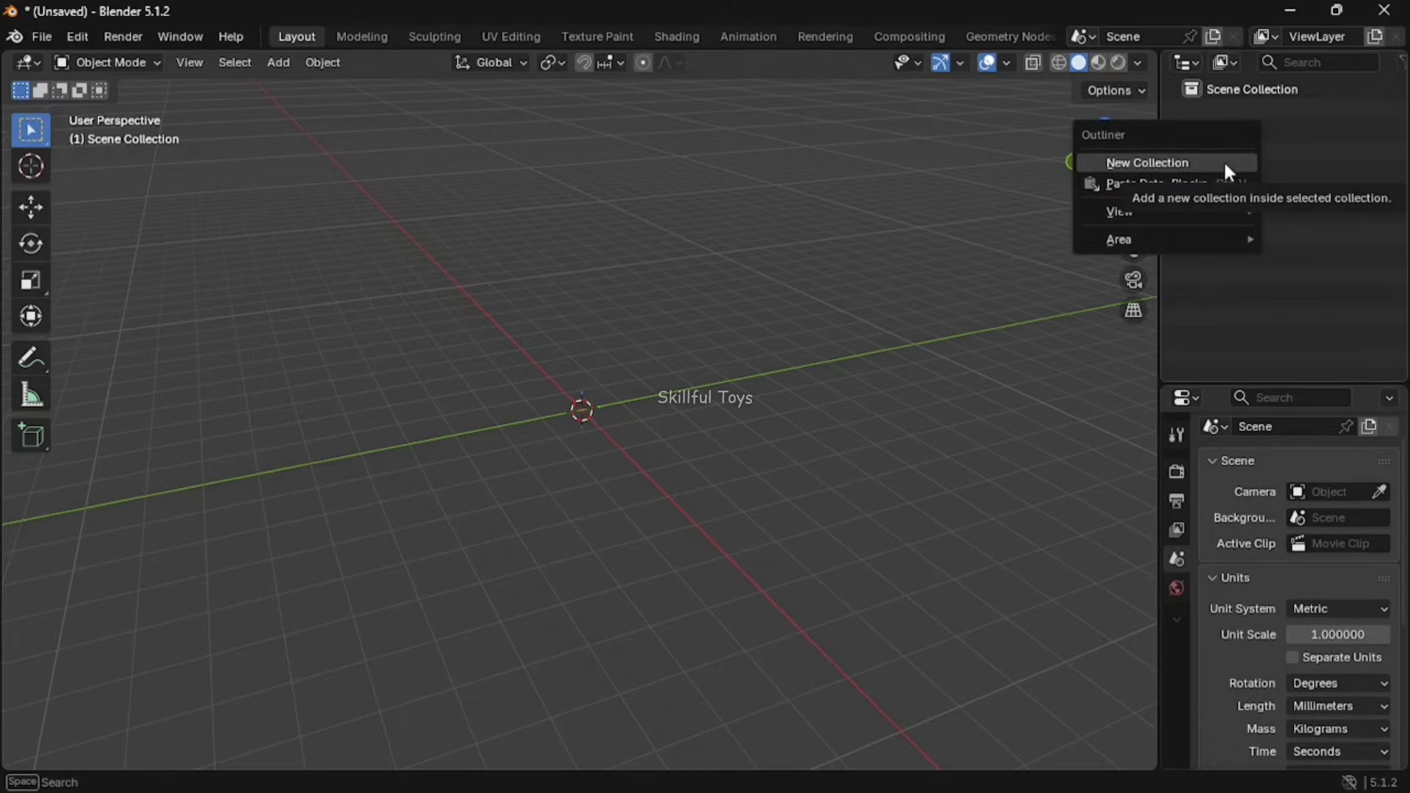
{"action": "left_click", "coordinate": [1157, 162]}
{"action": "double_click", "coordinate": [1260, 112]}
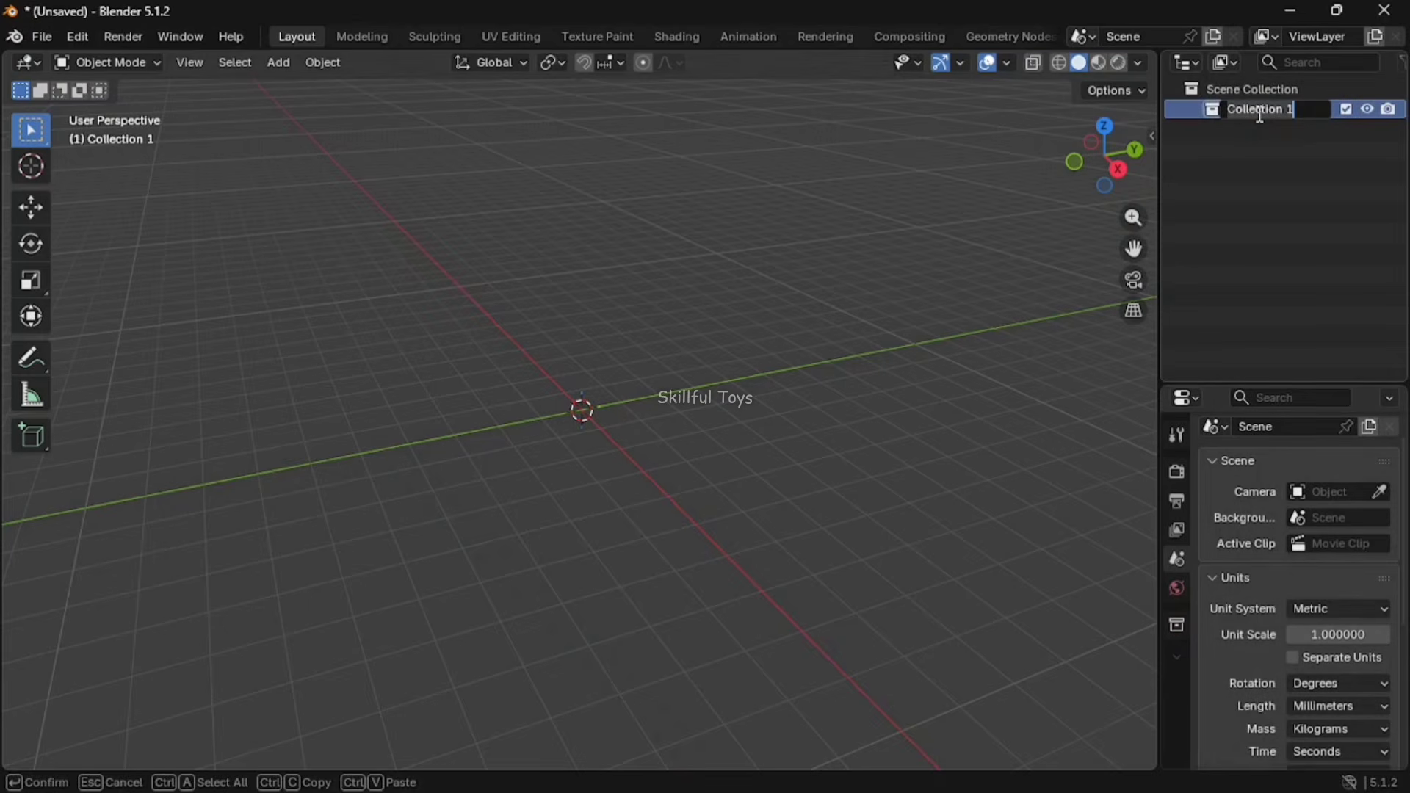
{"action": "type", "text": "Tolerancias-Tole"}
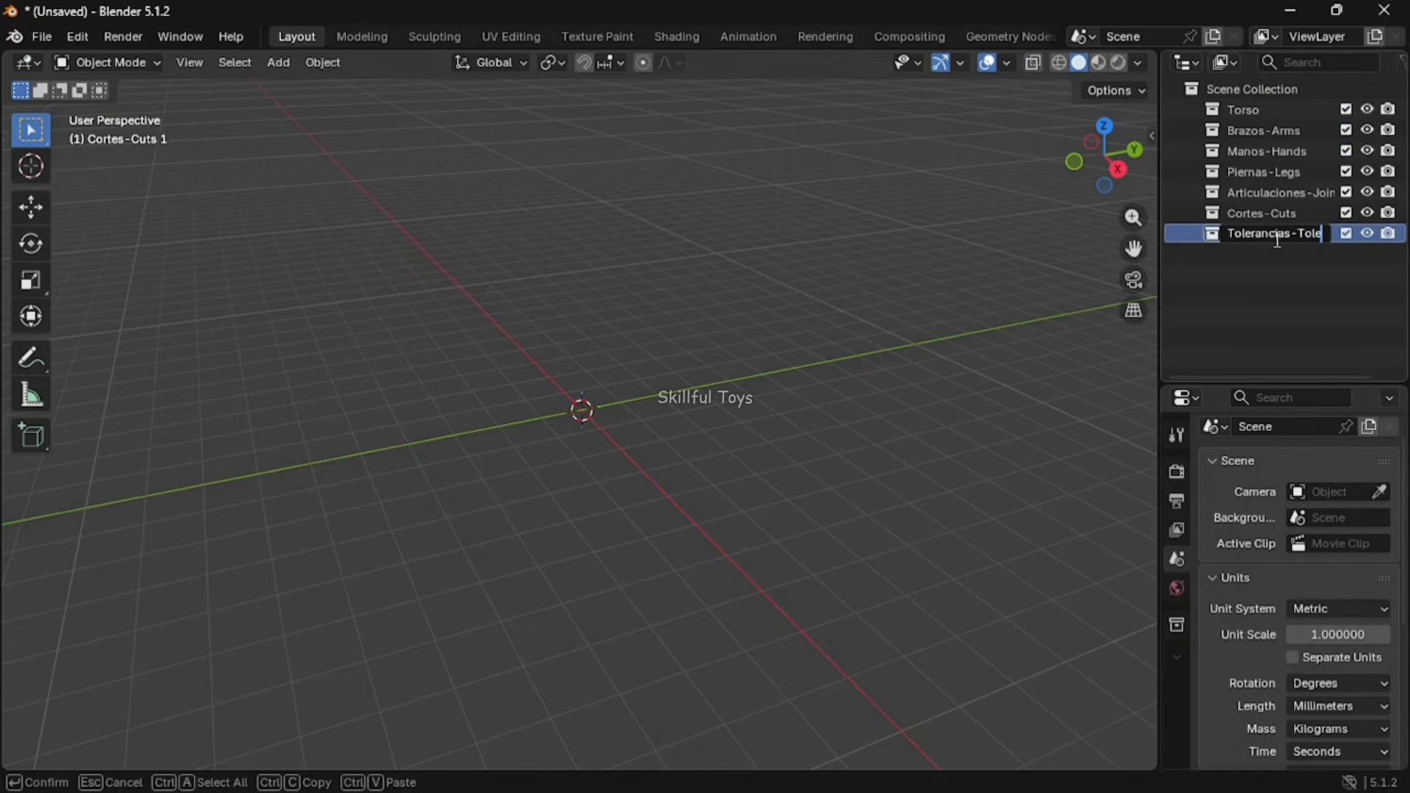
Color-tag the Manos-Hands collection orange, Piernas-Legs blue, and the parent collection Cuerpo-Body holding the body parts green
{"action": "right_click", "coordinate": [1210, 151]}
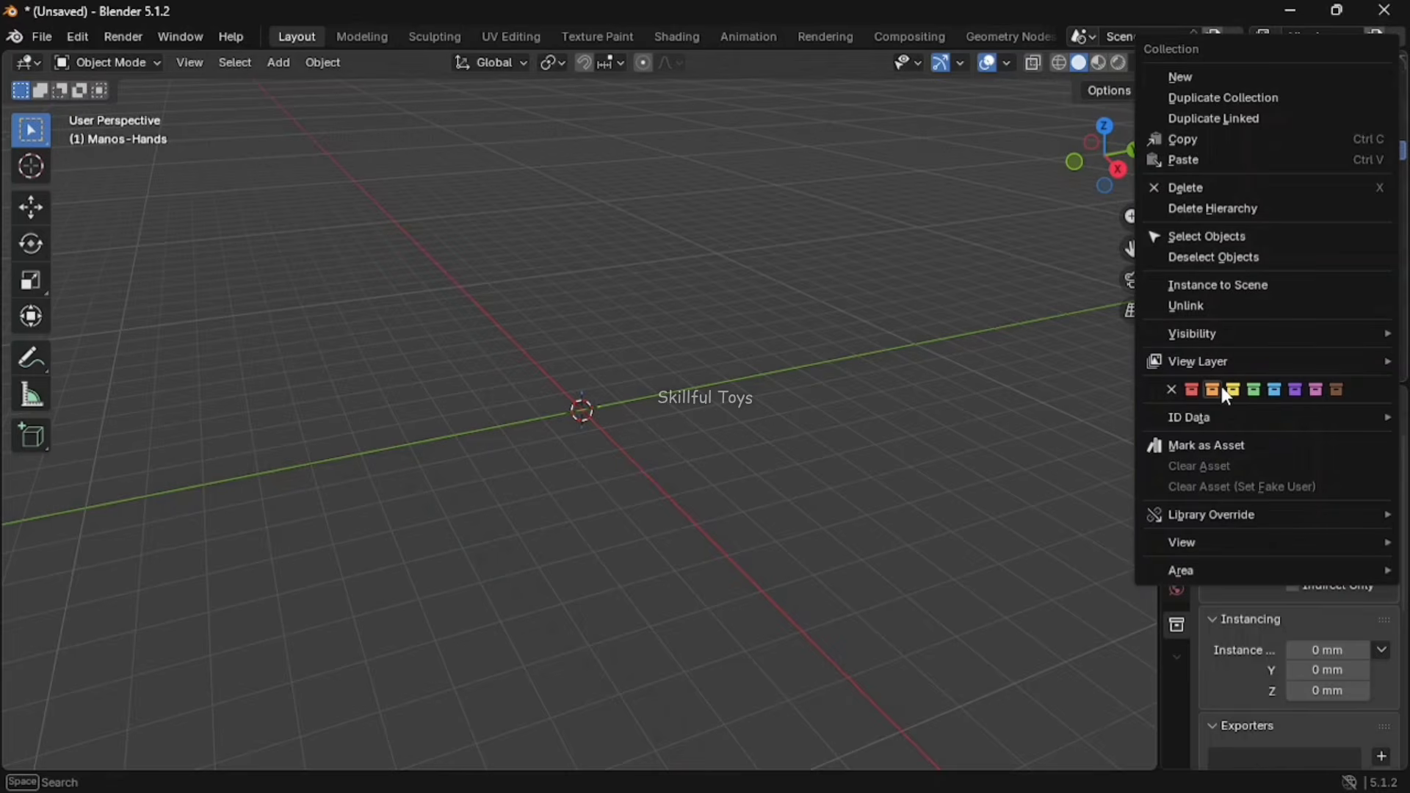
{"action": "left_click", "coordinate": [1222, 386]}
{"action": "right_click", "coordinate": [1222, 173]}
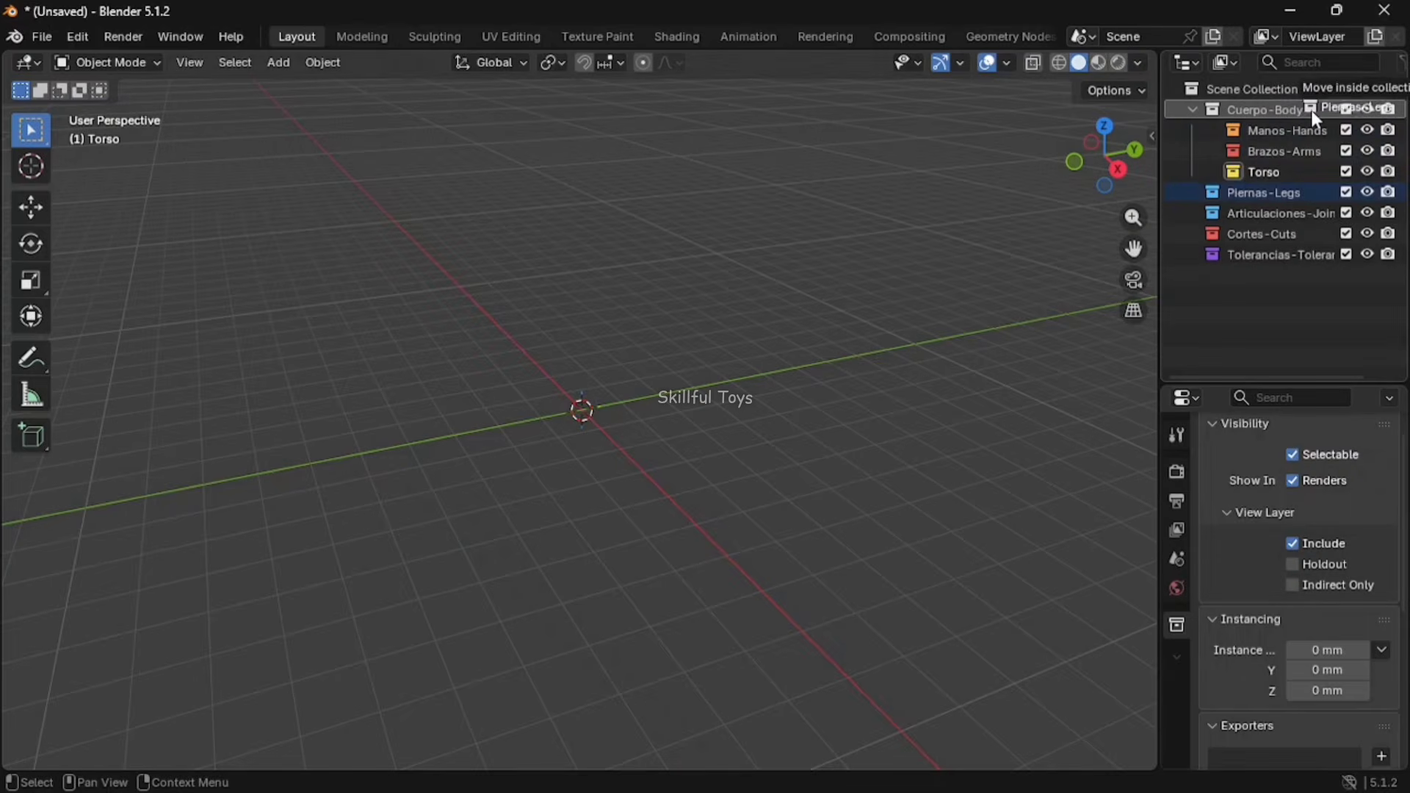
{"action": "right_click", "coordinate": [1225, 114]}
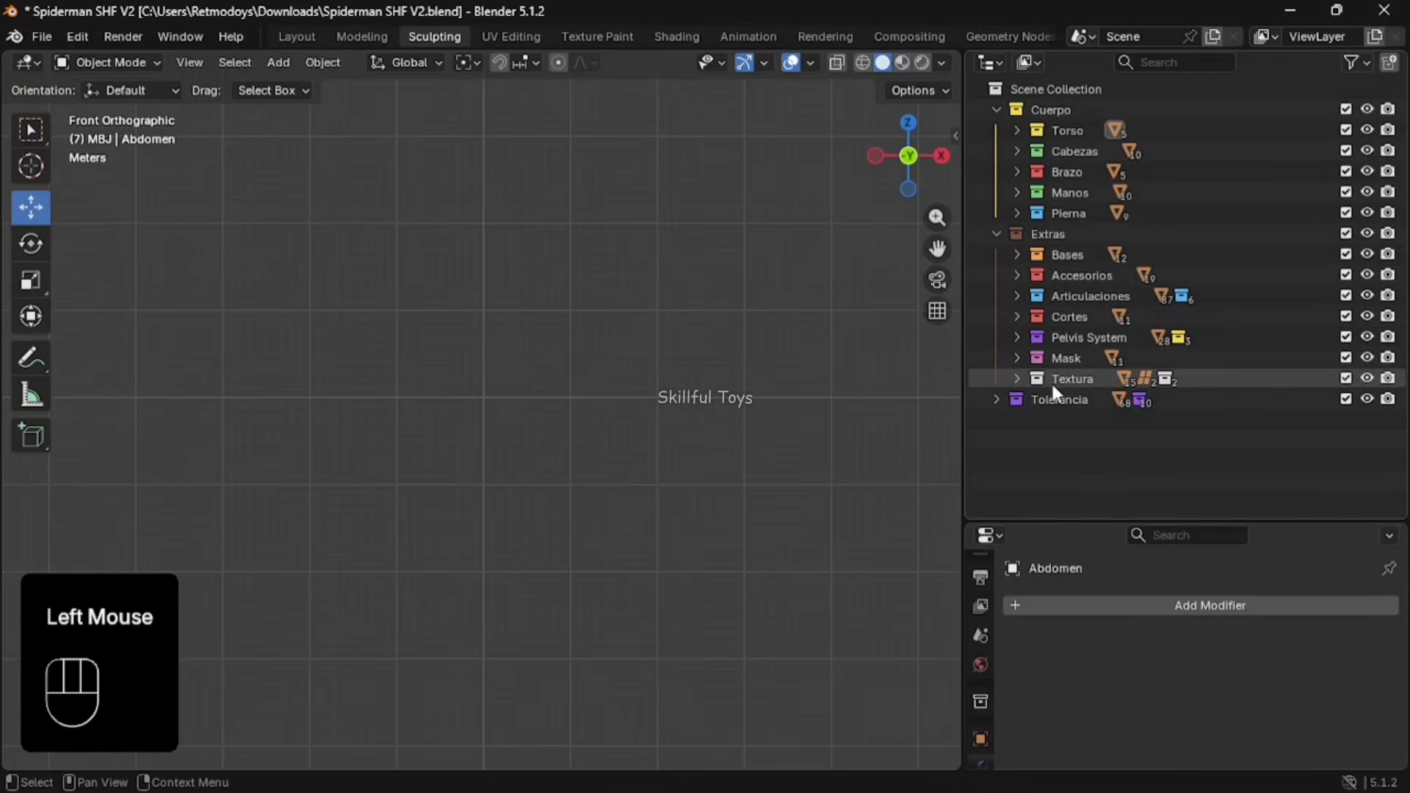
Expand the Tolerancia collection in the Spiderman SHF V2 file to examine its contents
{"action": "left_click", "coordinate": [996, 401]}
{"action": "scroll", "coordinate": [1075, 342], "scroll_direction": "down", "scroll_amount": 6}
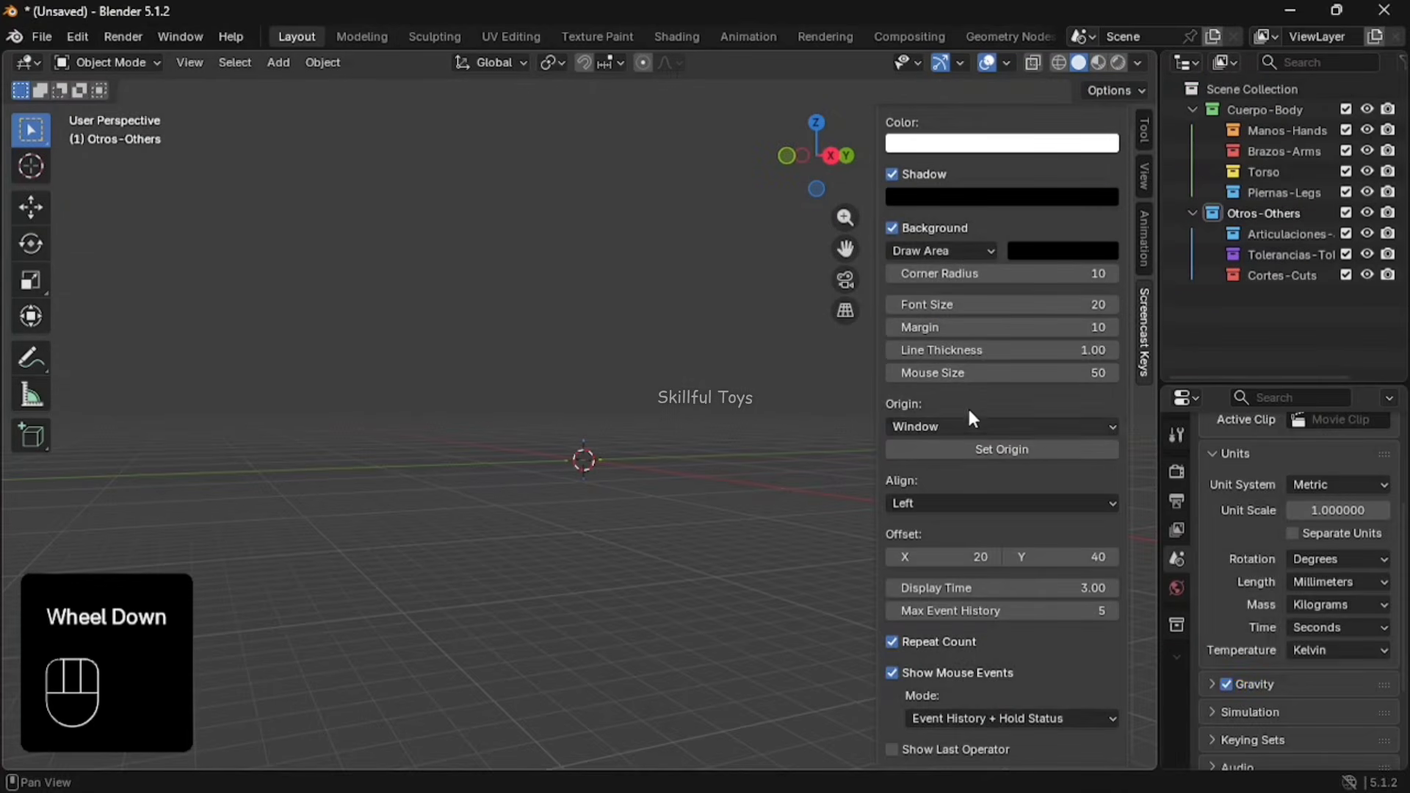
Review the Screencast Keys settings, test how mouse events are displayed in the viewport, and hide the sidebar
{"action": "scroll", "coordinate": [962, 400], "scroll_direction": "up", "scroll_amount": 1}
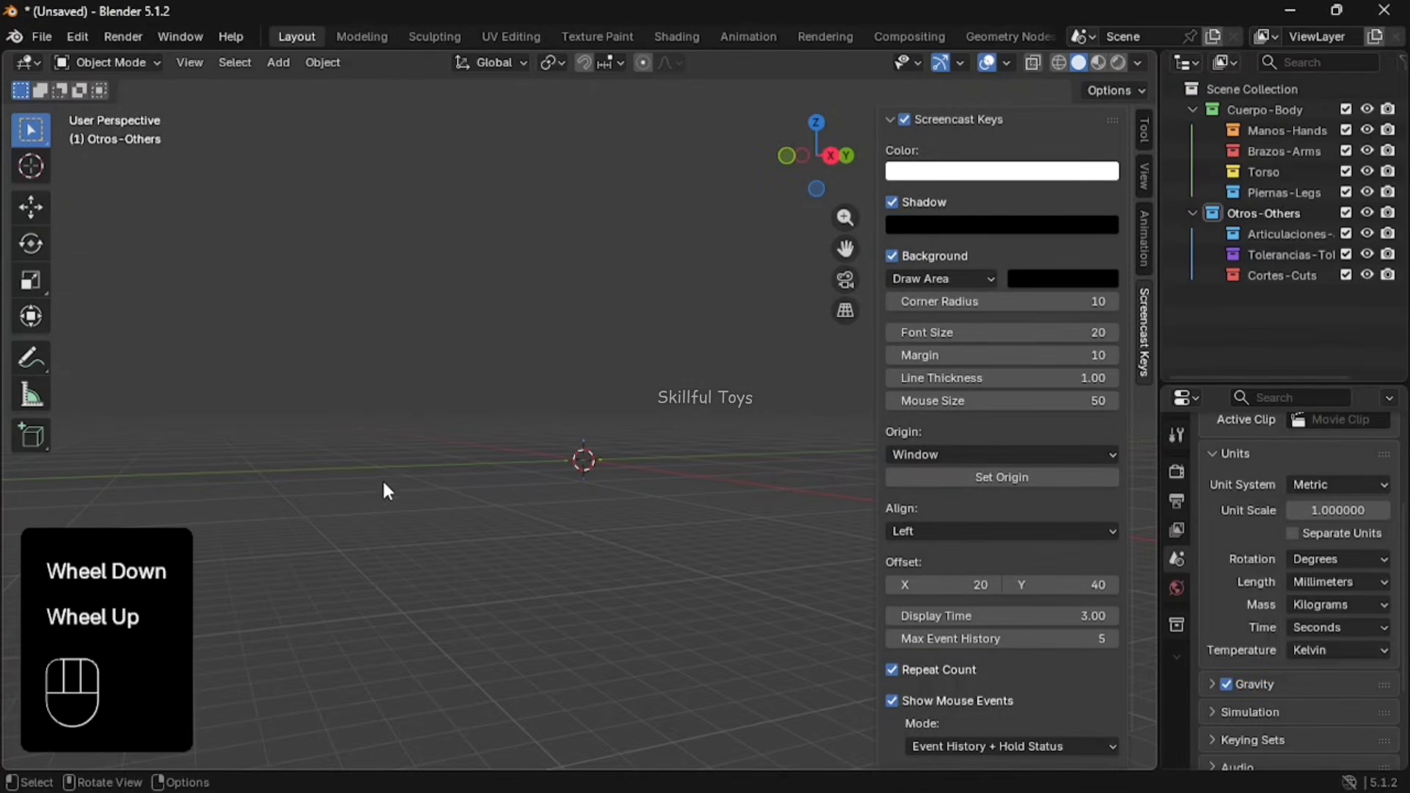
{"action": "left_click", "coordinate": [336, 497]}
{"action": "right_click", "coordinate": [501, 507]}
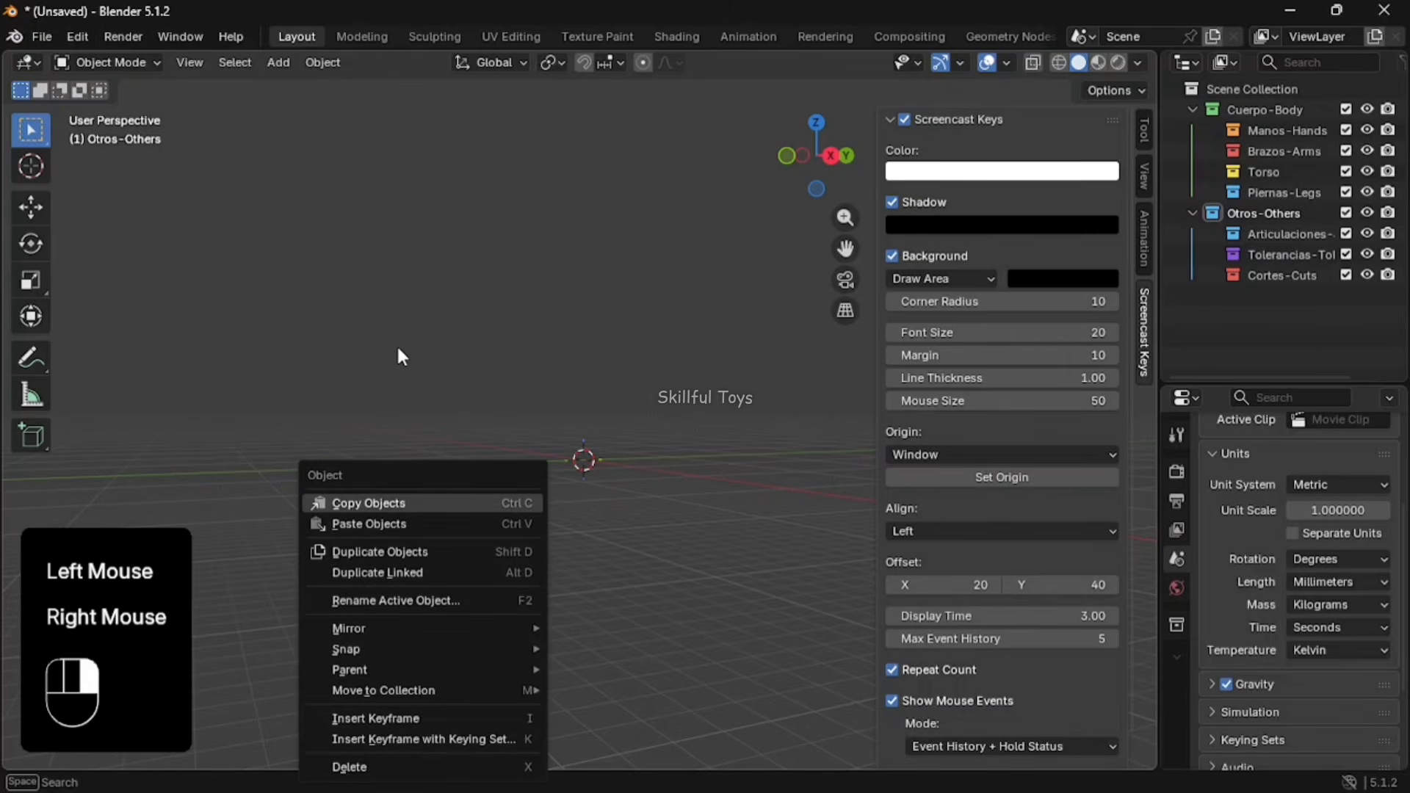
{"action": "right_click", "coordinate": [621, 322]}
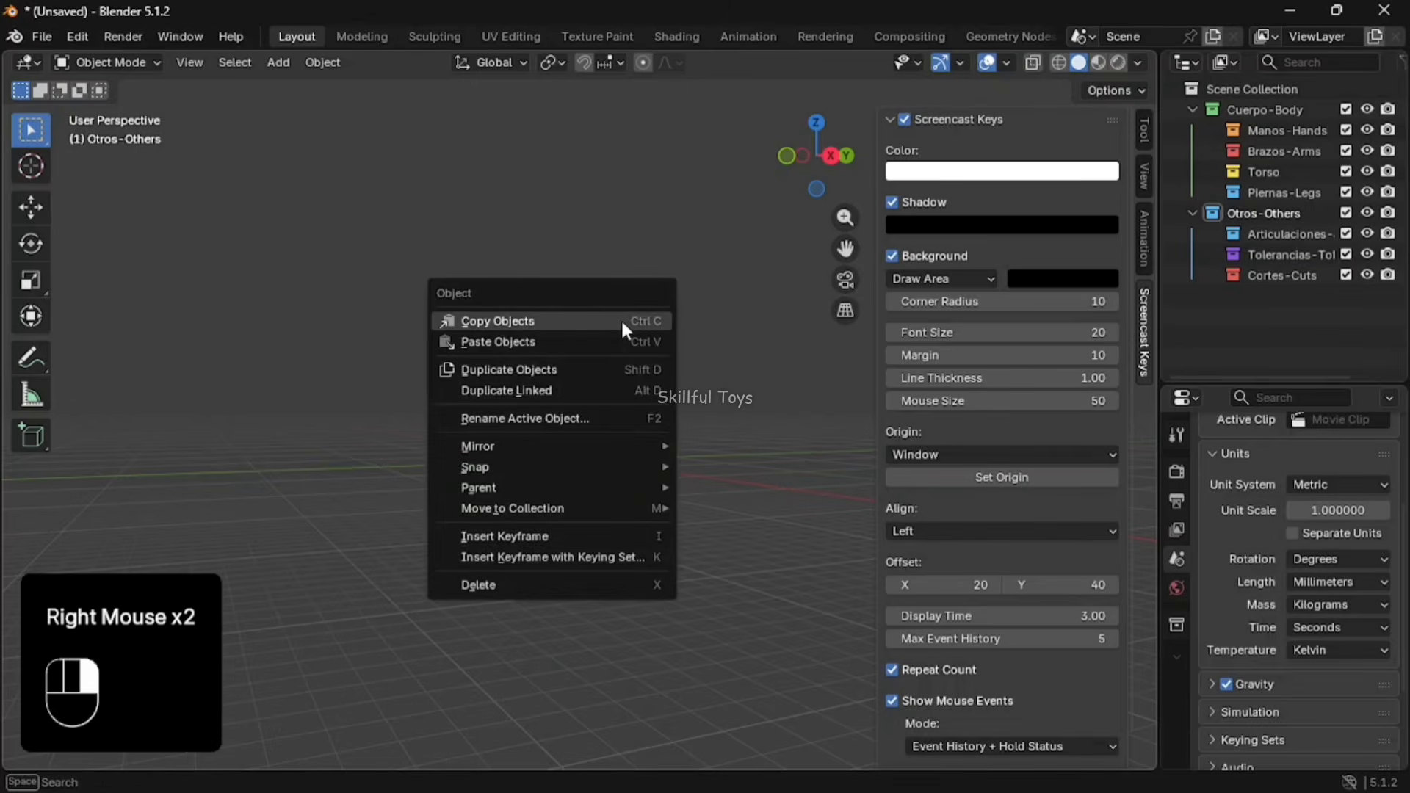
{"action": "scroll", "coordinate": [516, 343], "scroll_direction": "down", "scroll_amount": 1}
{"action": "key", "text": "n"}
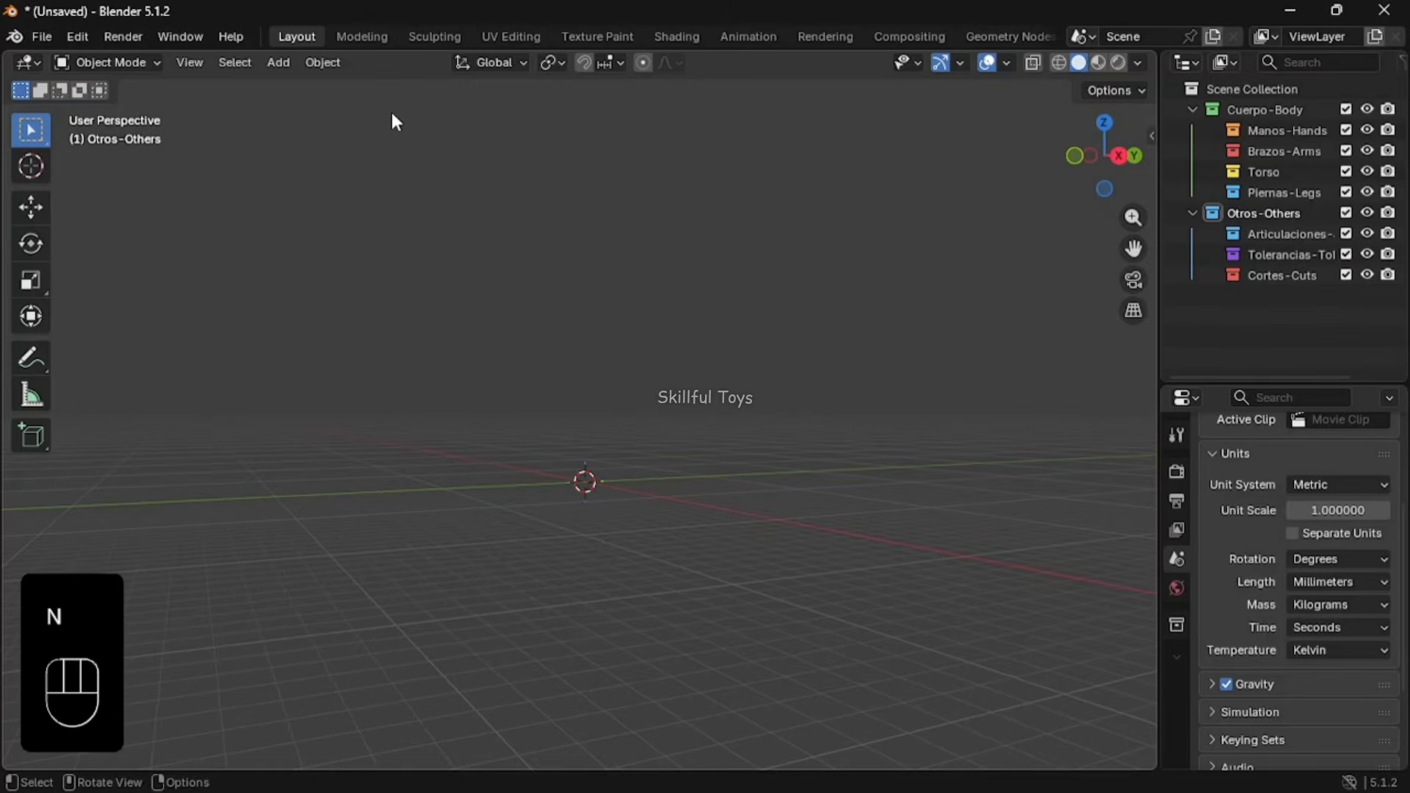
Save the Blender file as "action figure" in the Documents folder
{"action": "left_click", "coordinate": [38, 38]}
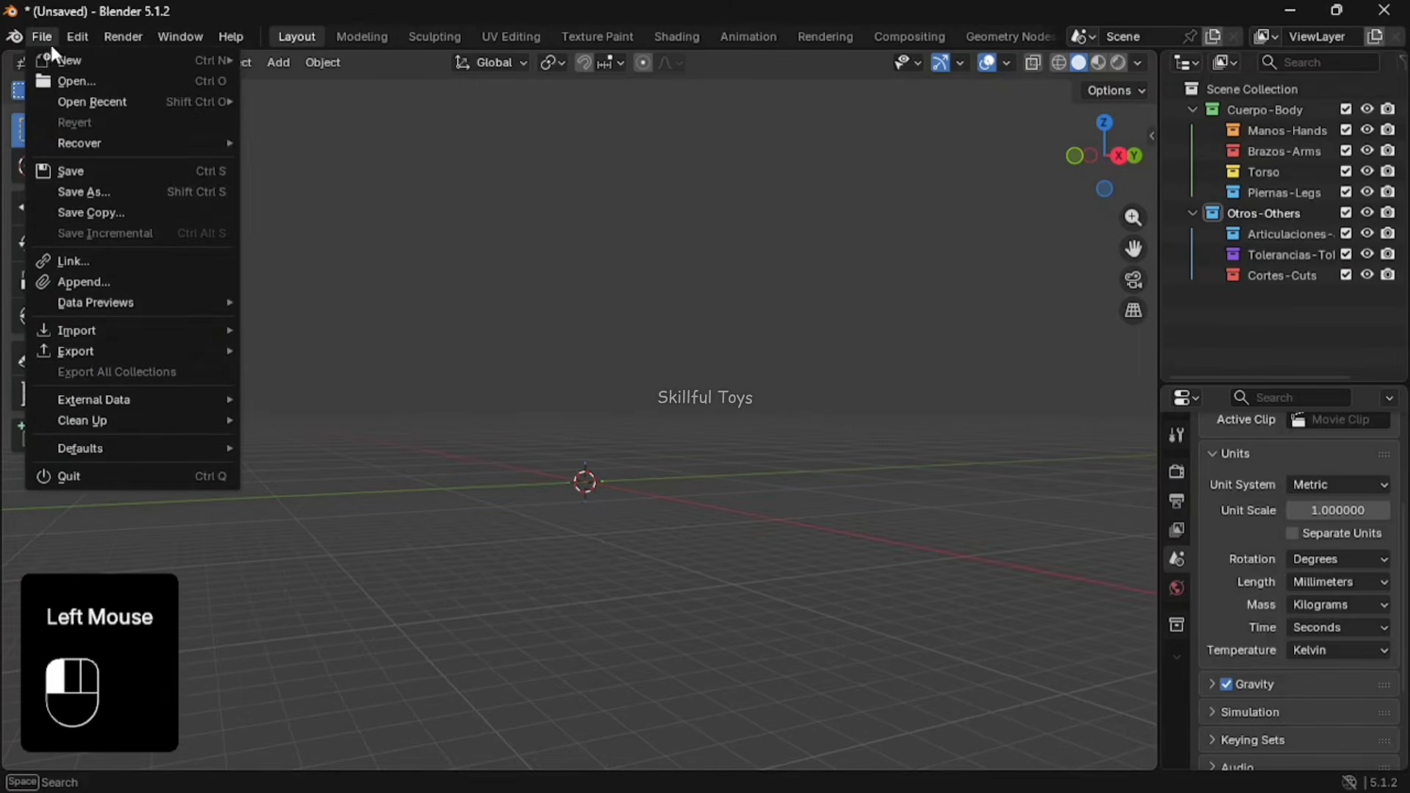
{"action": "left_click", "coordinate": [96, 172]}
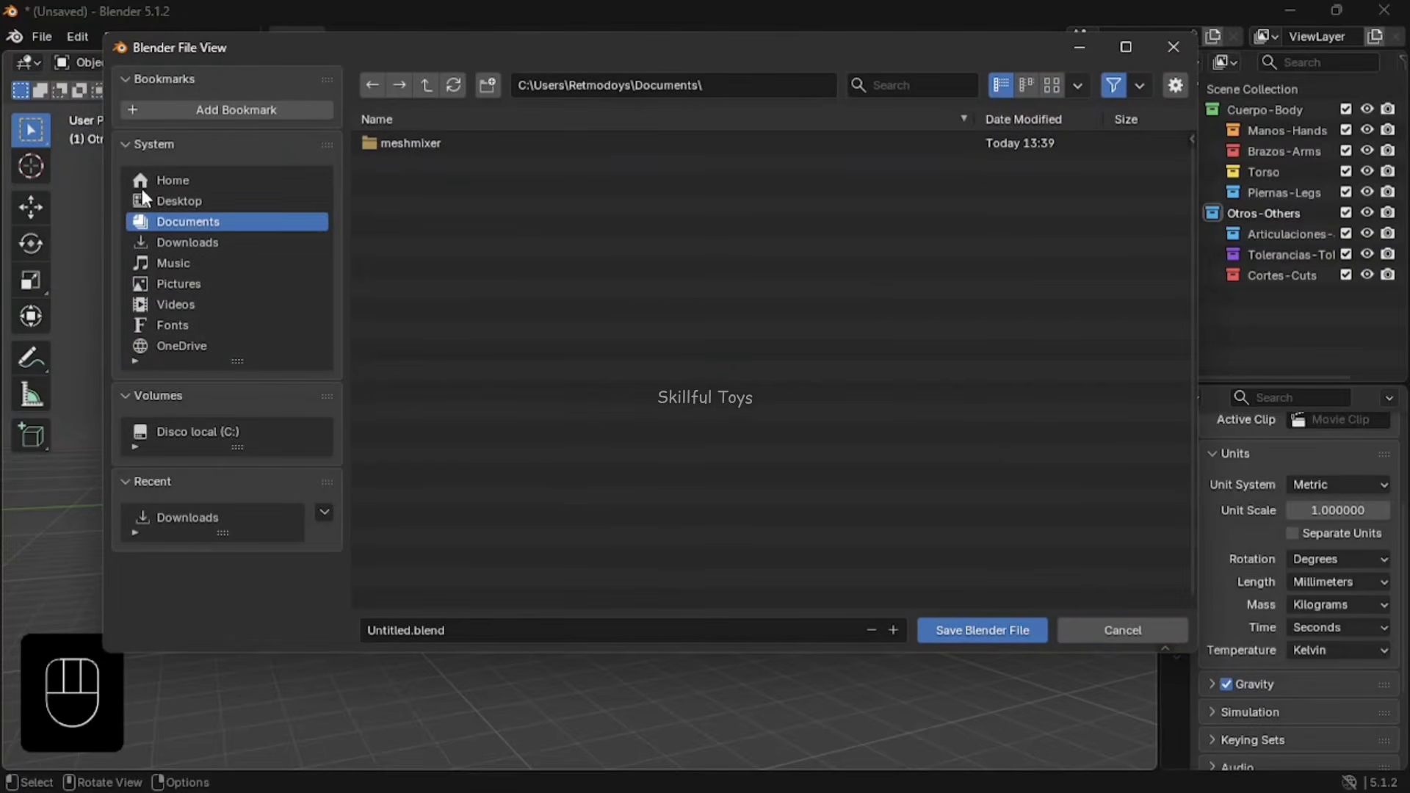
{"action": "type", "text": "action figure"}
{"action": "left_click", "coordinate": [998, 639]}
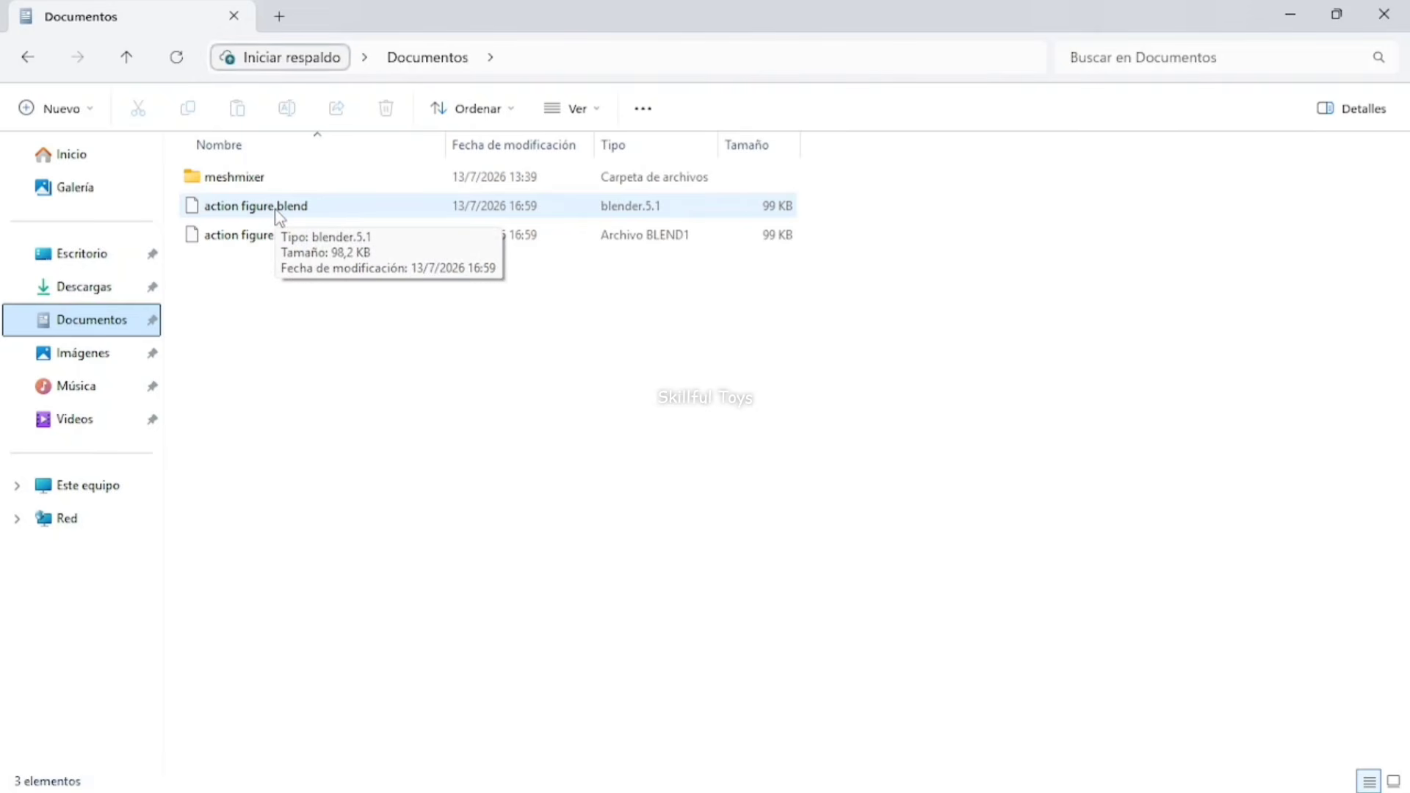
Switch to File Explorer and look up the options for opening action figure.blend with another program
{"action": "left_click", "coordinate": [279, 209]}
{"action": "left_click", "coordinate": [383, 333]}
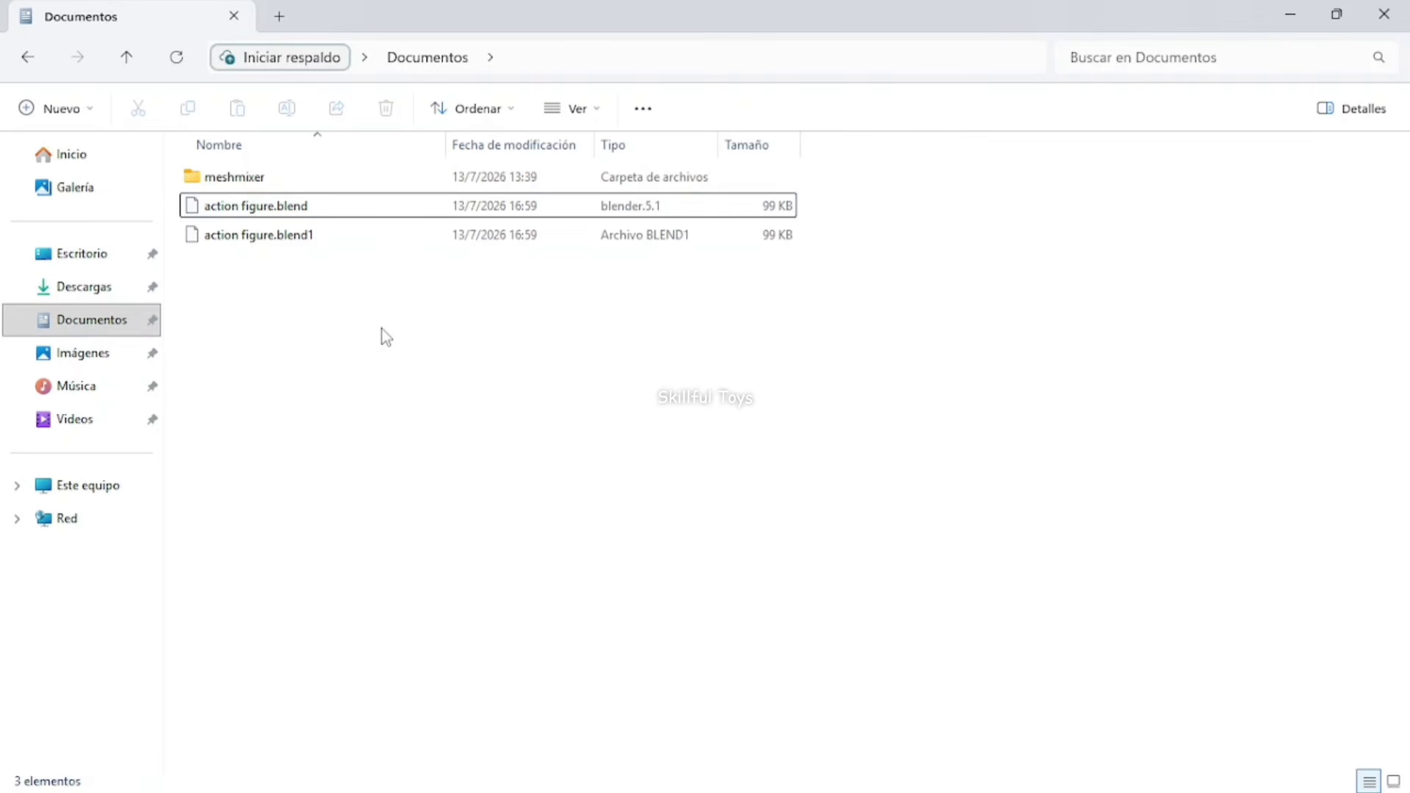
{"action": "left_click", "coordinate": [273, 207]}
{"action": "left_click", "coordinate": [332, 284]}
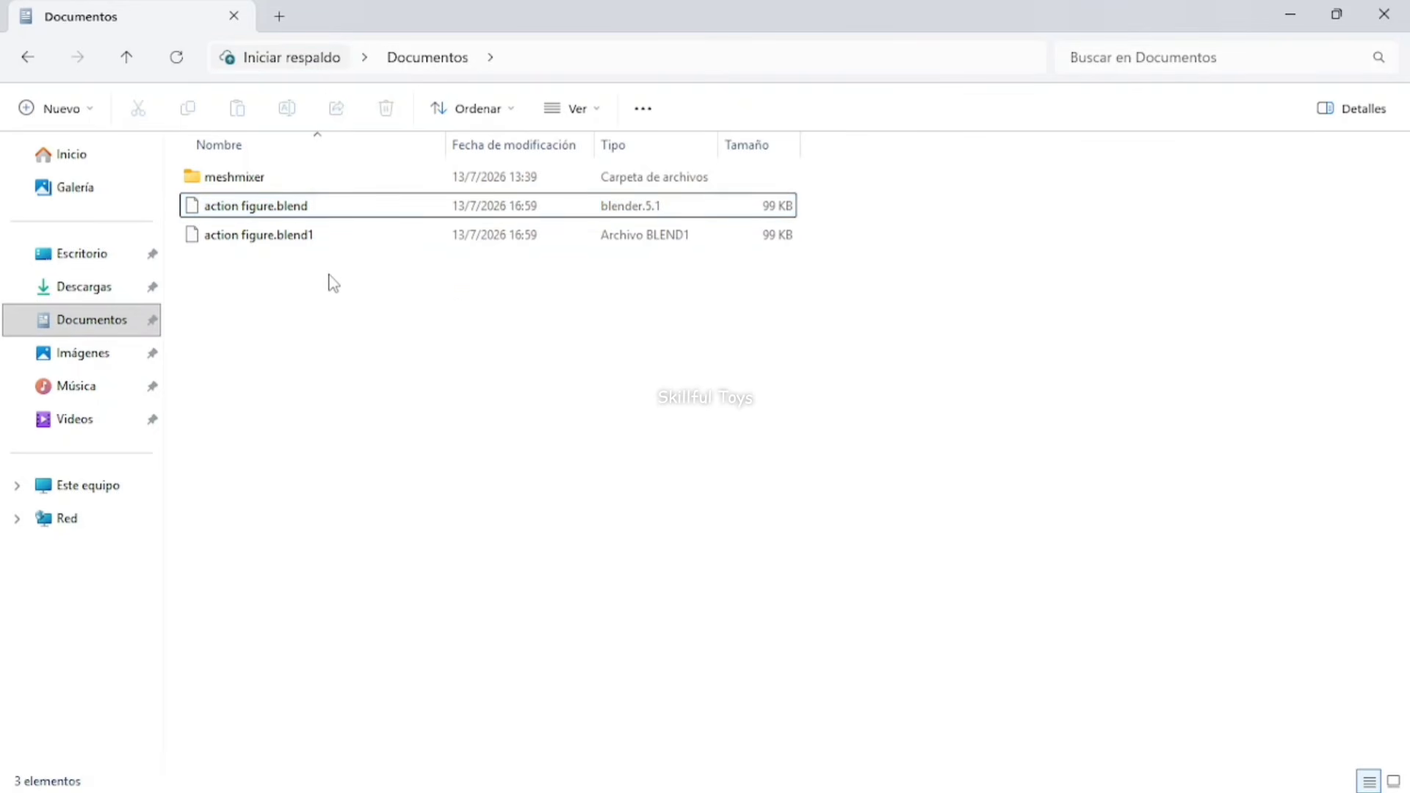
{"action": "left_click", "coordinate": [270, 213]}
{"action": "right_click", "coordinate": [268, 211]}
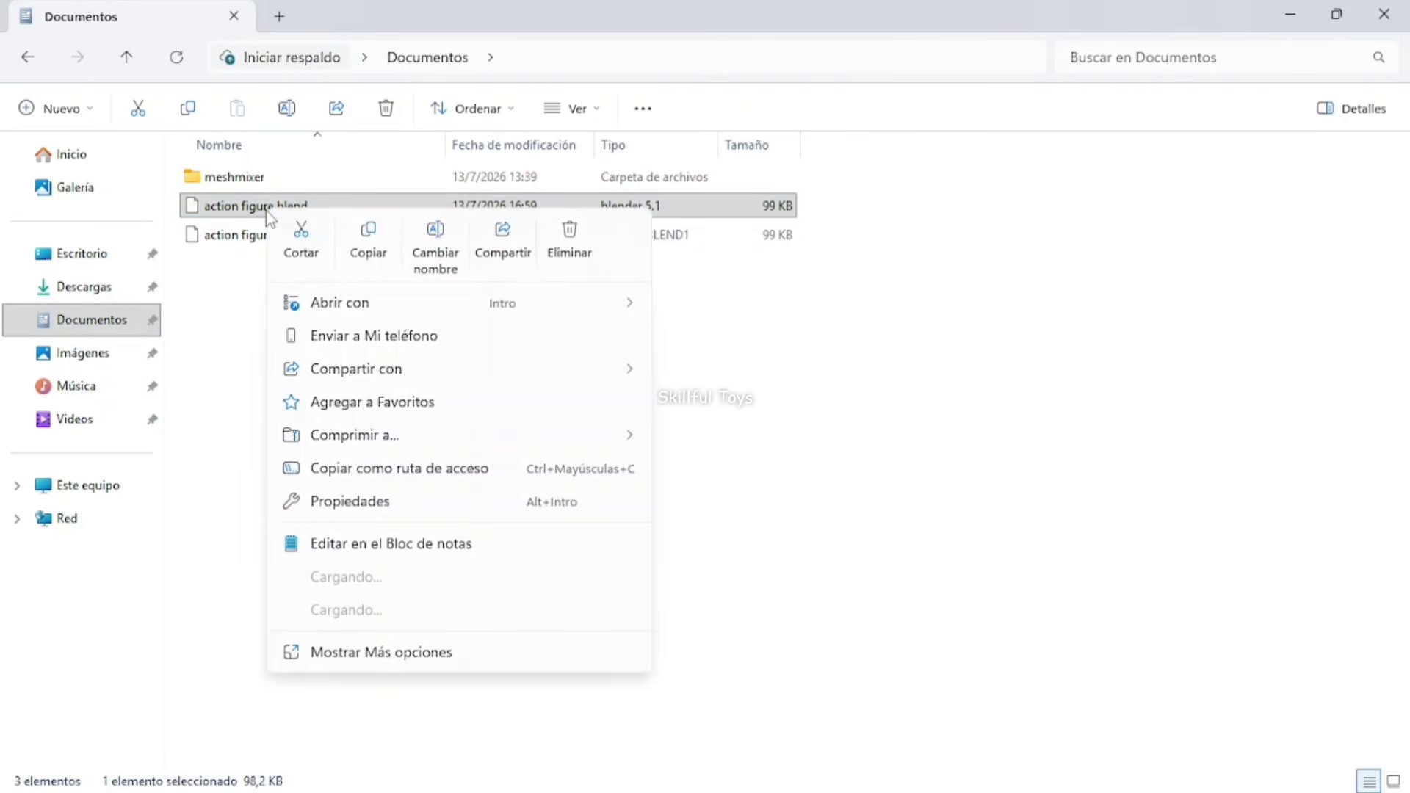
{"action": "mouse_move", "coordinate": [381, 307]}
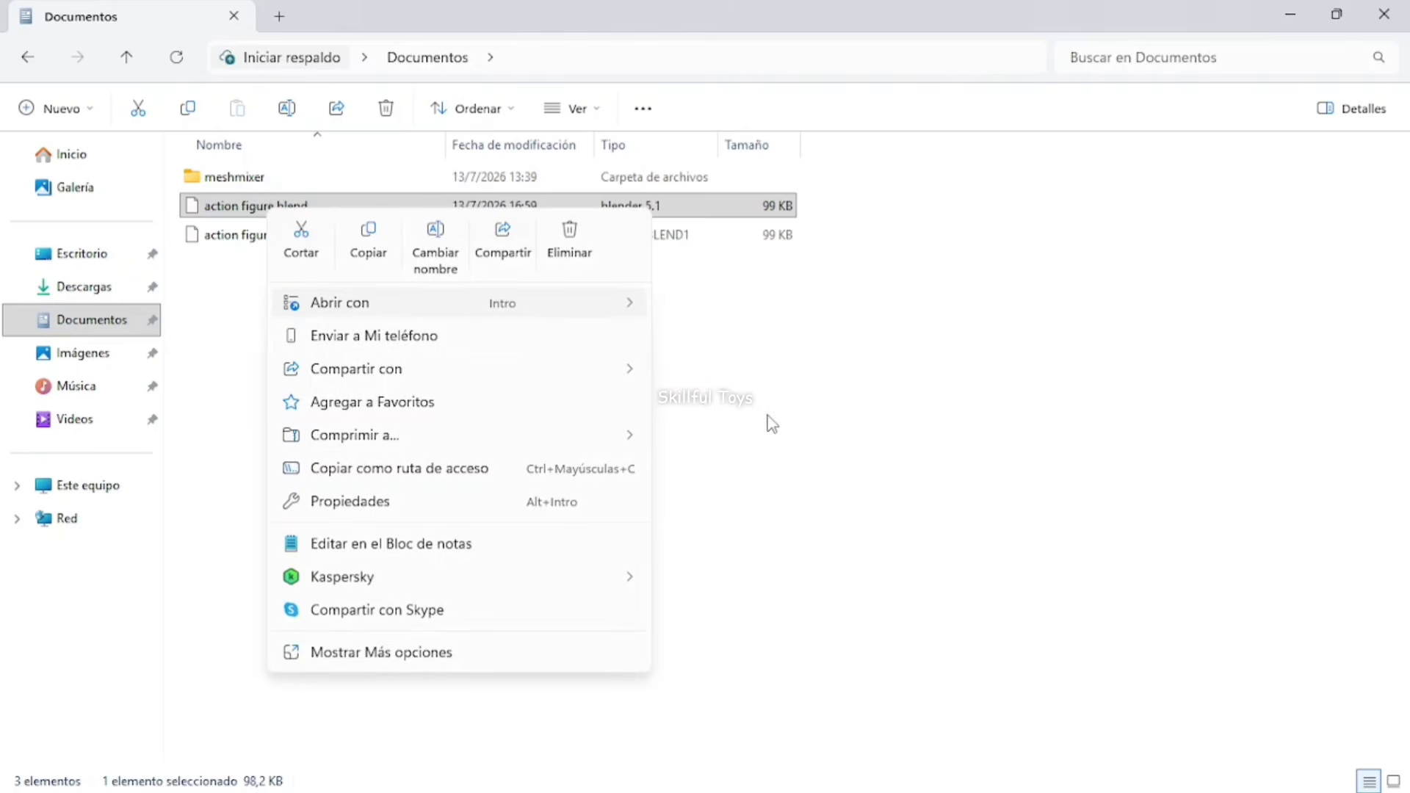
{"action": "mouse_move", "coordinate": [468, 307]}
{"action": "left_click", "coordinate": [727, 401]}
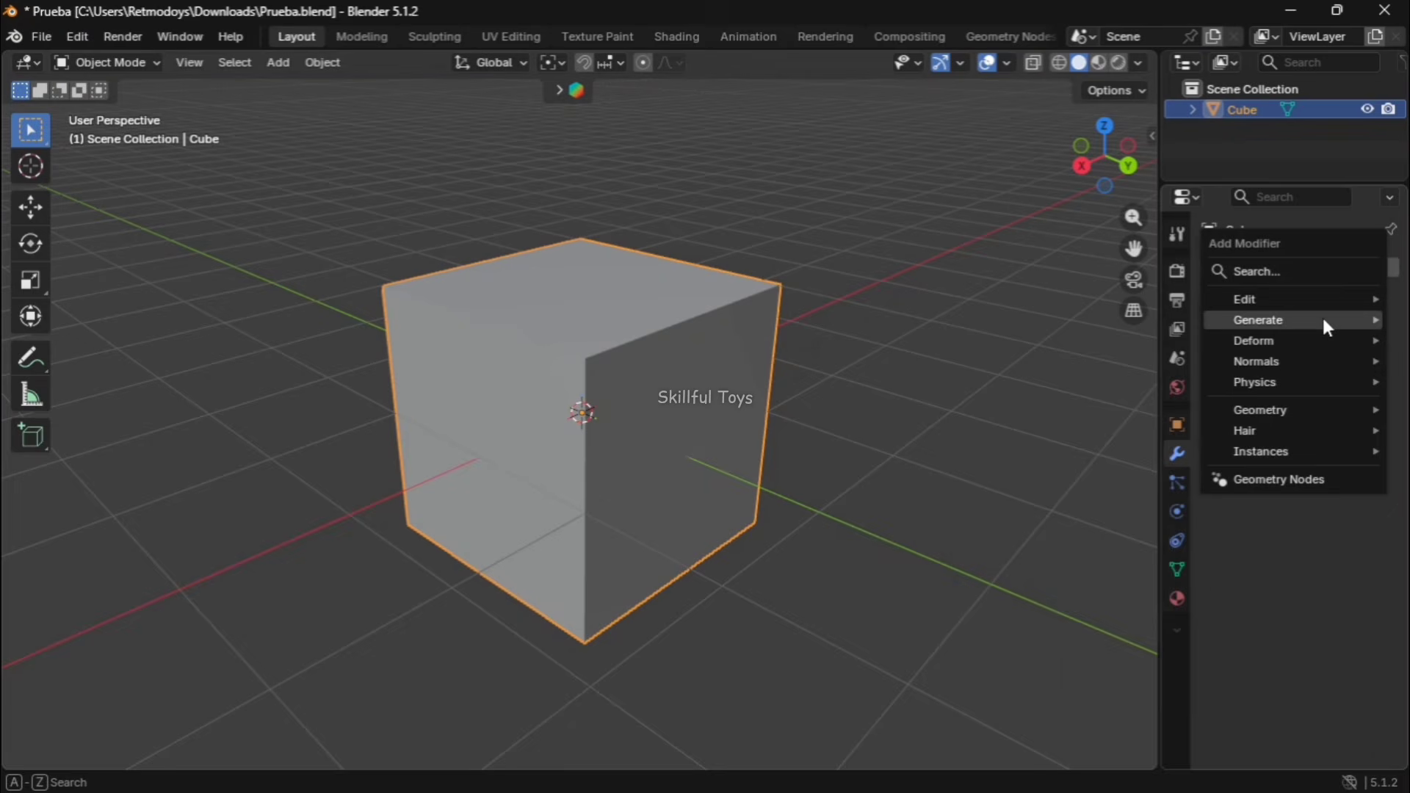
Add a Bevel modifier to the cube and adjust its amount and number of segments
{"action": "mouse_move", "coordinate": [1249, 323]}
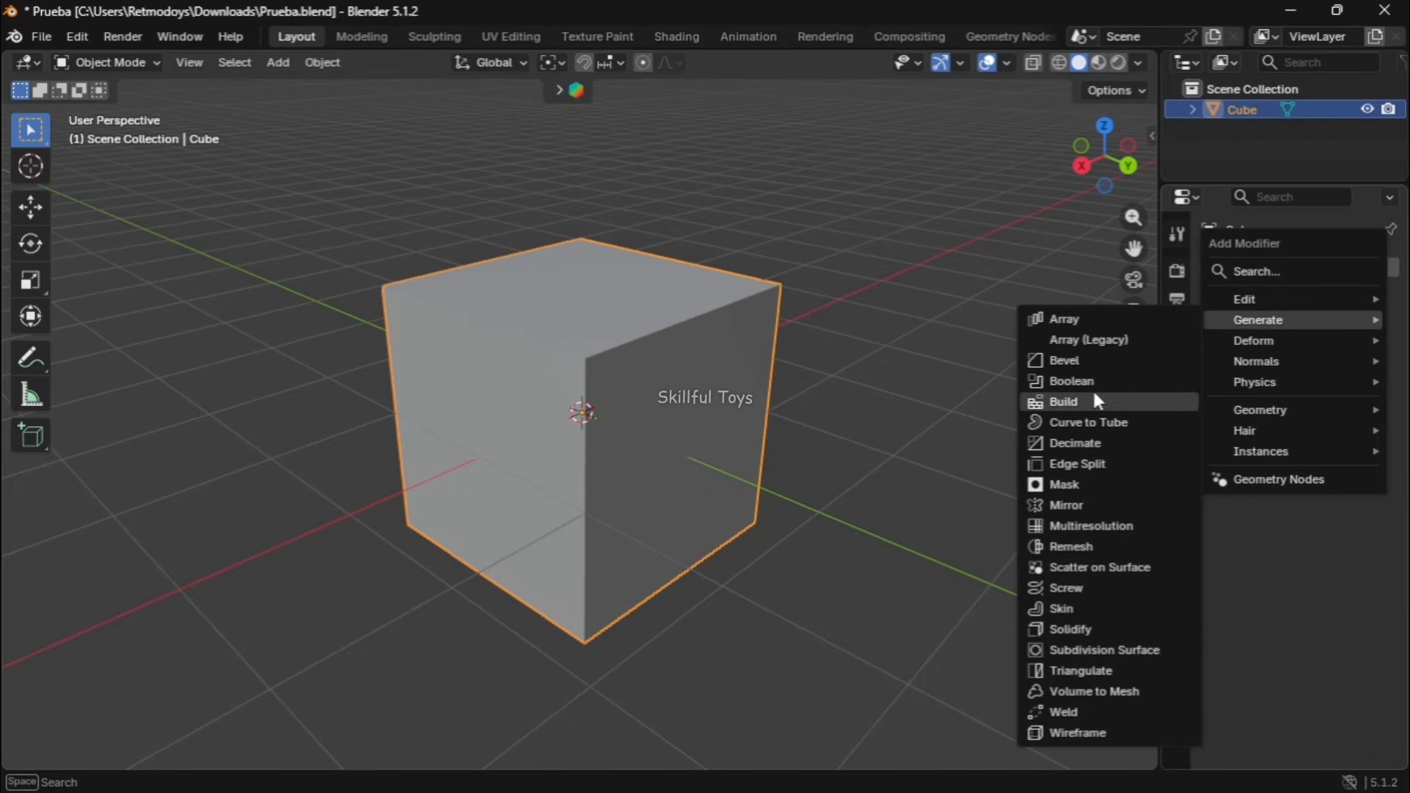
{"action": "left_click", "coordinate": [1066, 361]}
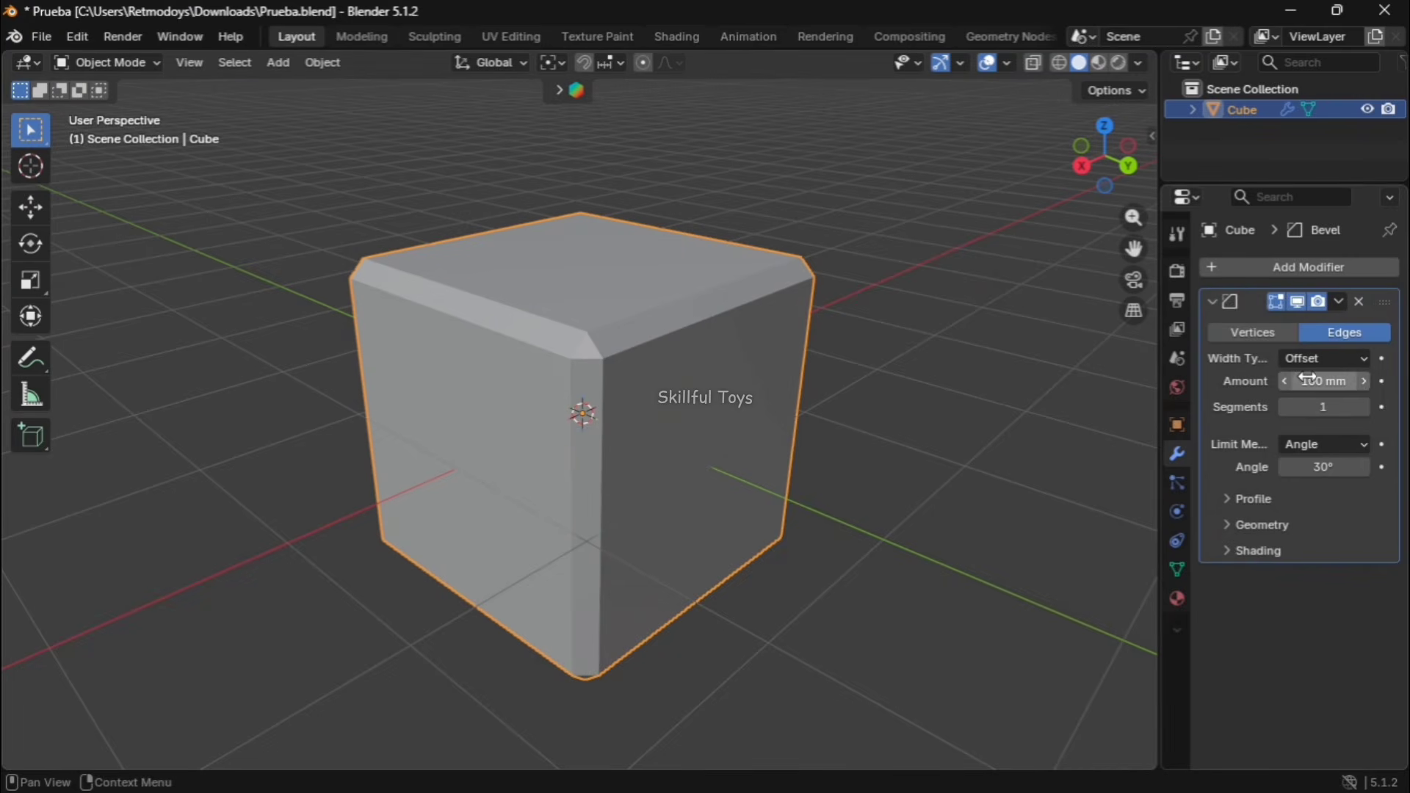
{"action": "mouse_move", "coordinate": [1309, 382]}
{"action": "left_mouse_down"}
{"action": "mouse_move", "coordinate": [1351, 381]}
{"action": "mouse_move", "coordinate": [1321, 381]}
{"action": "left_mouse_up"}
{"action": "left_click_drag", "start_coordinate": [1314, 407], "coordinate": [1338, 406]}
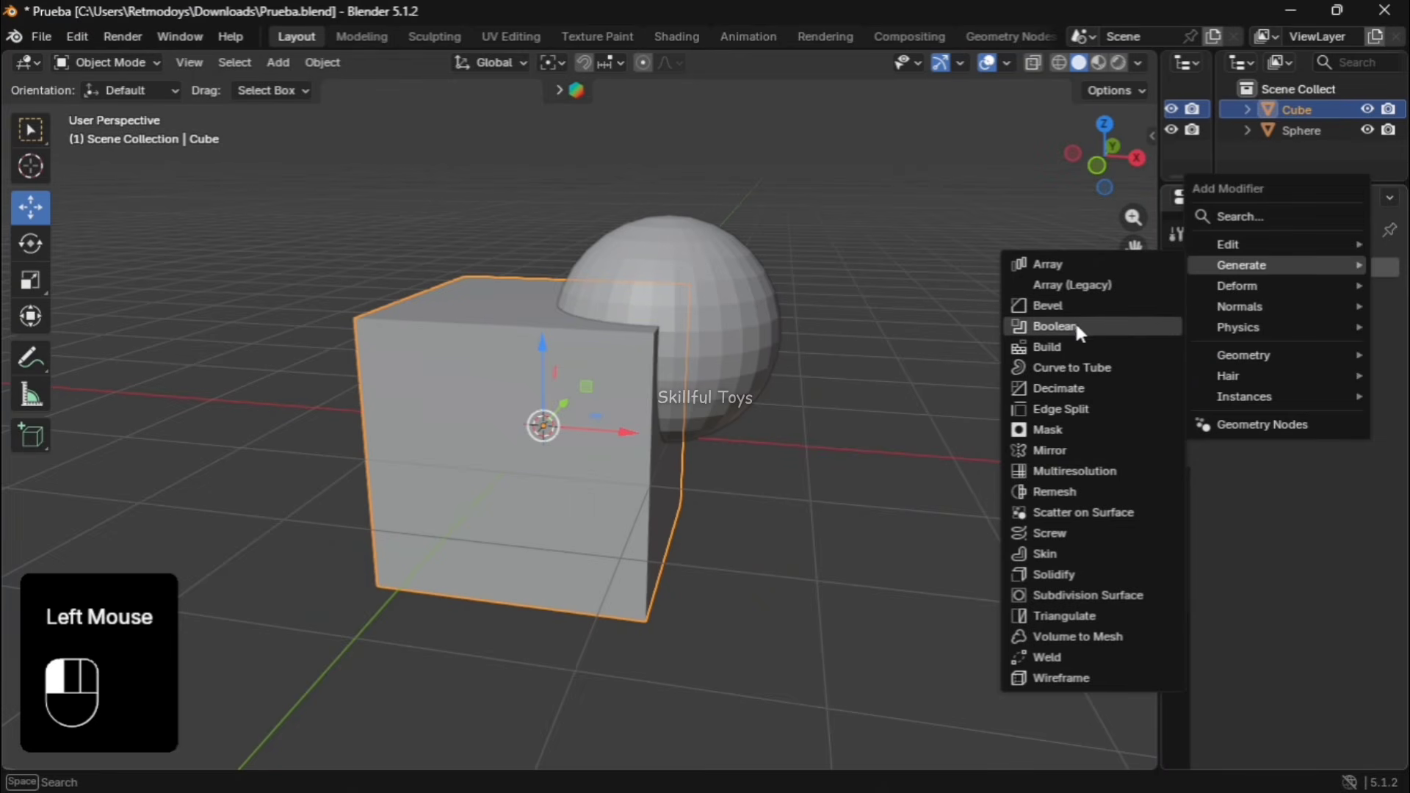
Add a Boolean Difference modifier to the cube using the sphere as the cutting object, and hide the sphere
{"action": "left_click", "coordinate": [1078, 327]}
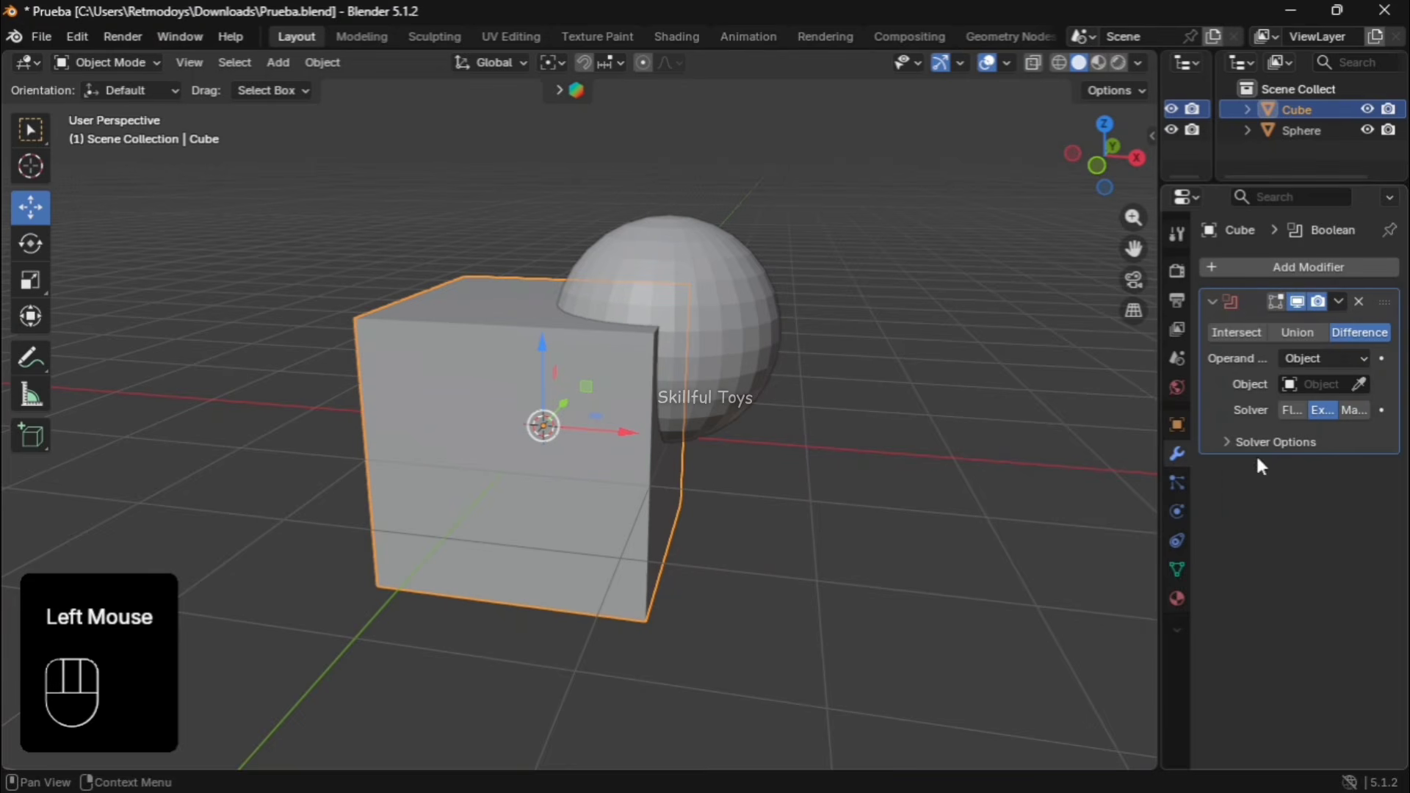
{"action": "left_click", "coordinate": [1359, 384]}
{"action": "left_click", "coordinate": [718, 283]}
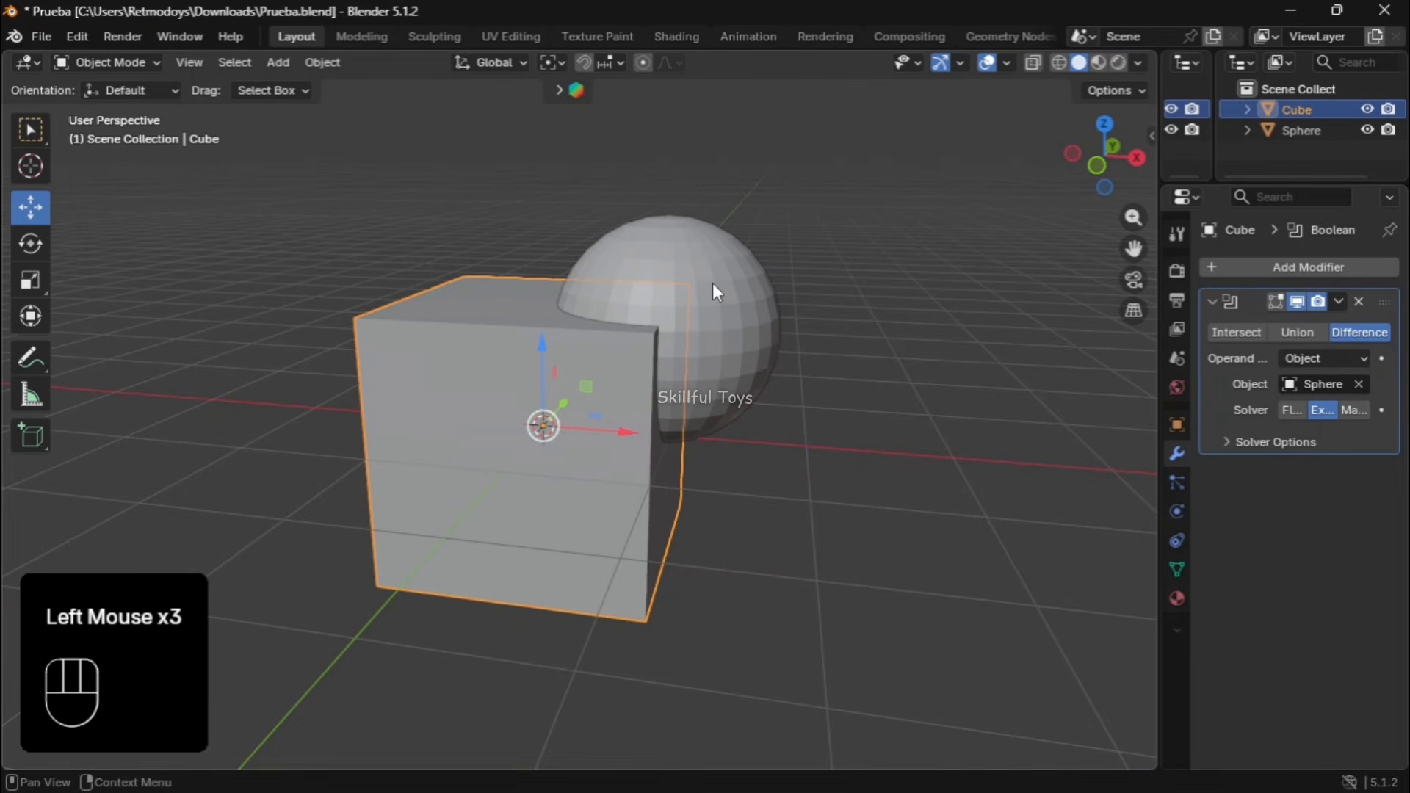
{"action": "left_click", "coordinate": [722, 288]}
{"action": "key", "text": "h"}
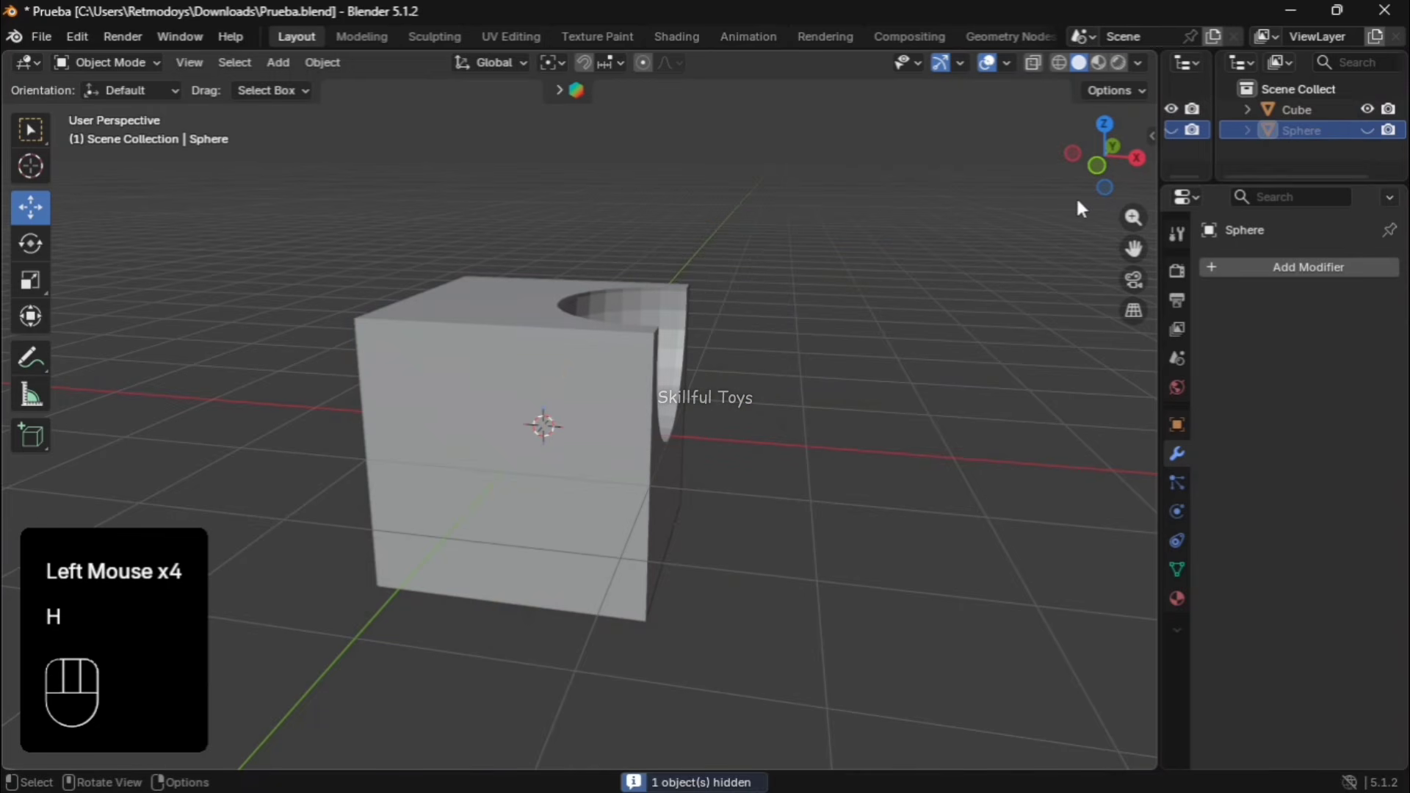
Try applying the cube's Boolean modifier to merge it with the sphere and moving the merged object, undoing both changes
{"action": "left_click_drag", "start_coordinate": [1104, 146], "coordinate": [1080, 165]}
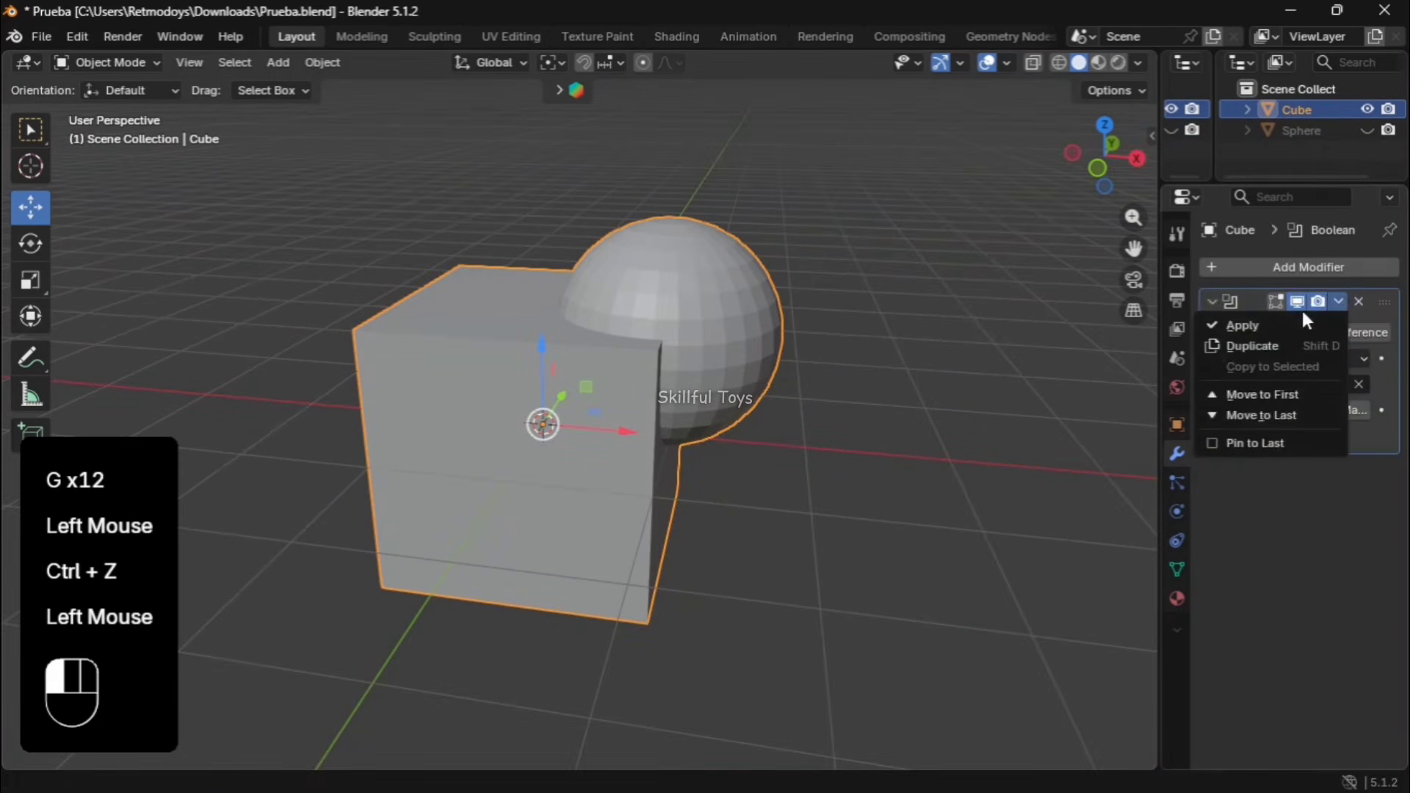
{"action": "left_click", "coordinate": [1241, 325]}
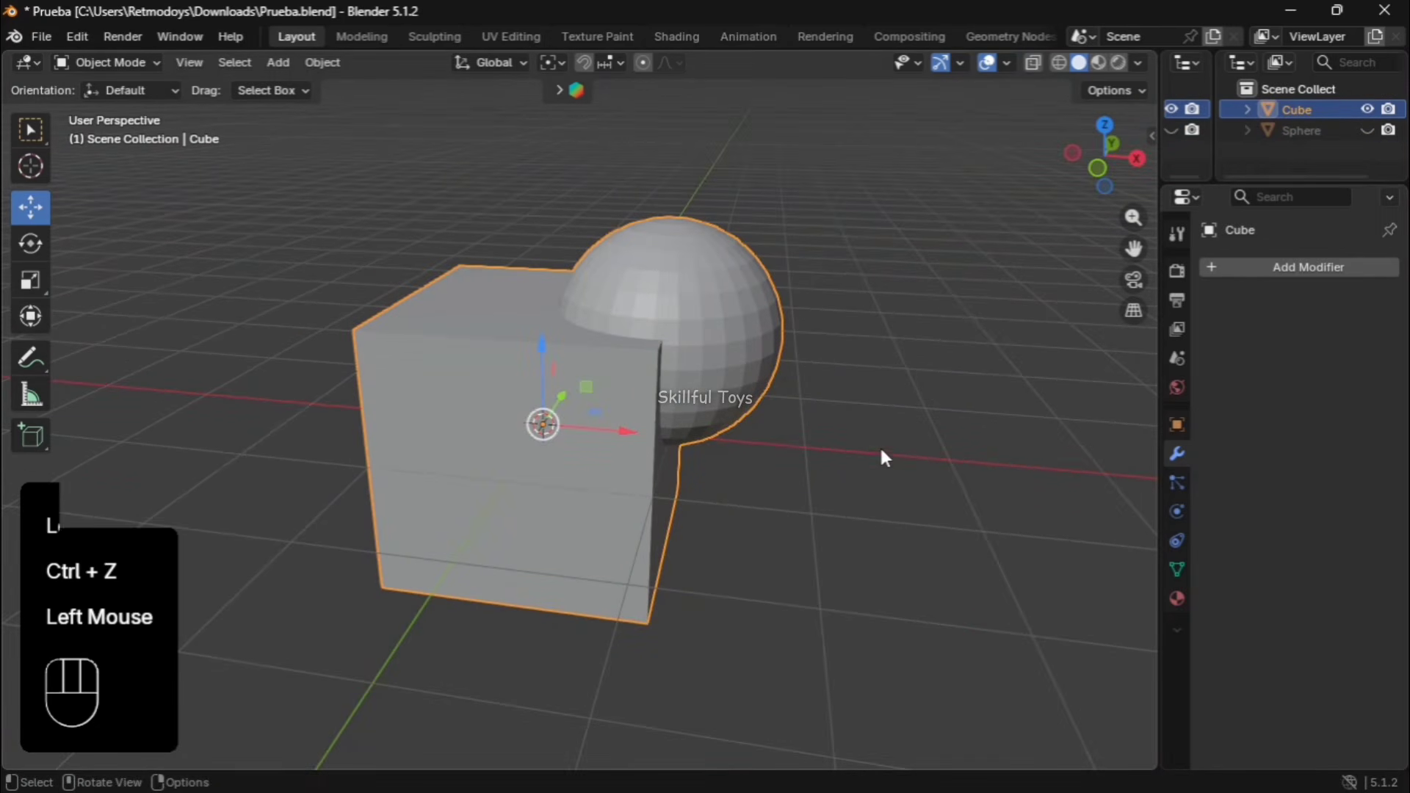
{"action": "key", "text": "g"}
{"action": "left_click", "coordinate": [862, 447]}
{"action": "key", "text": "ctrl+z"}
{"action": "key", "text": "ctrl+z"}
Set the operation of the cube's Boolean modifier to Intersect
{"action": "left_click", "coordinate": [1255, 335]}
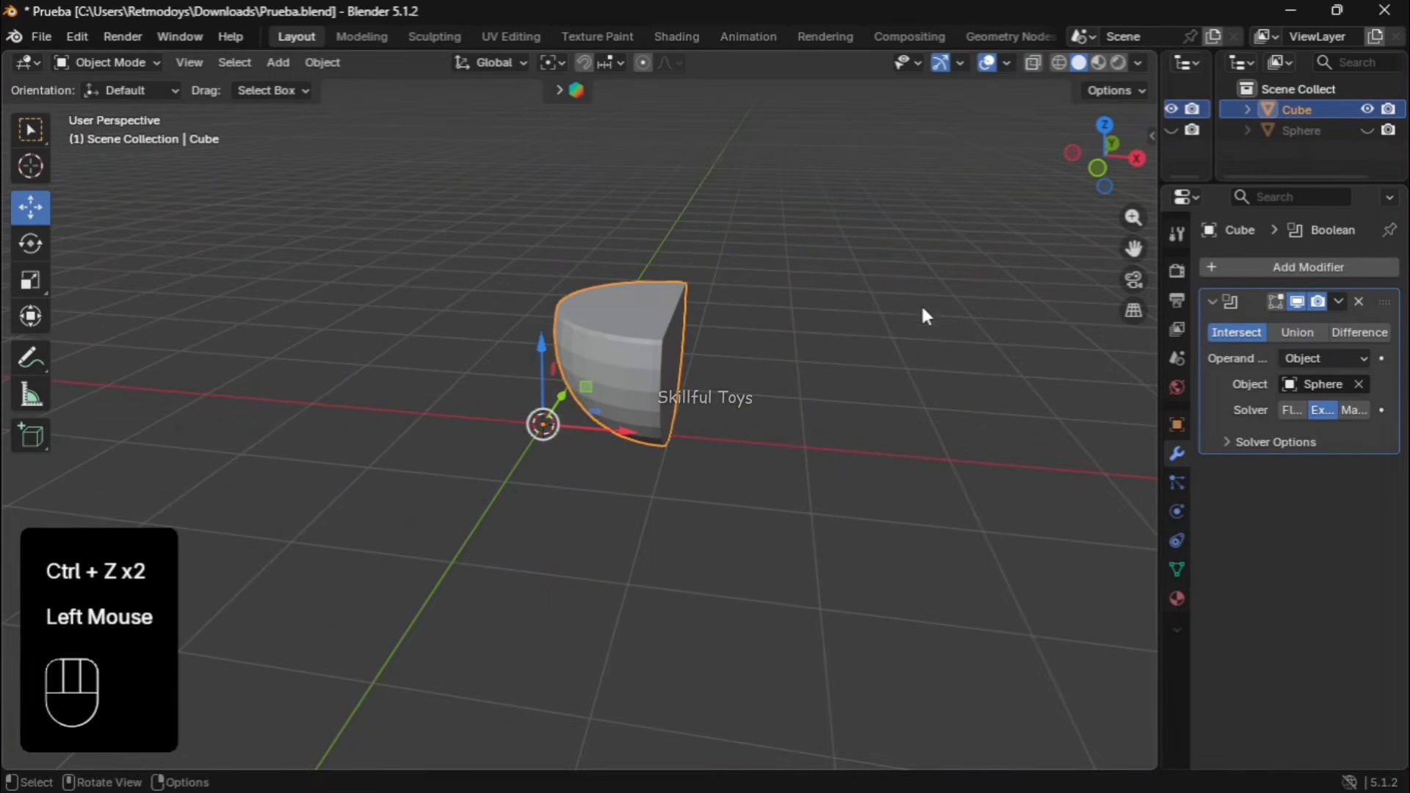
{"action": "scroll", "coordinate": [921, 303], "scroll_direction": "up", "scroll_amount": 2}
{"action": "left_click", "coordinate": [1100, 166]}
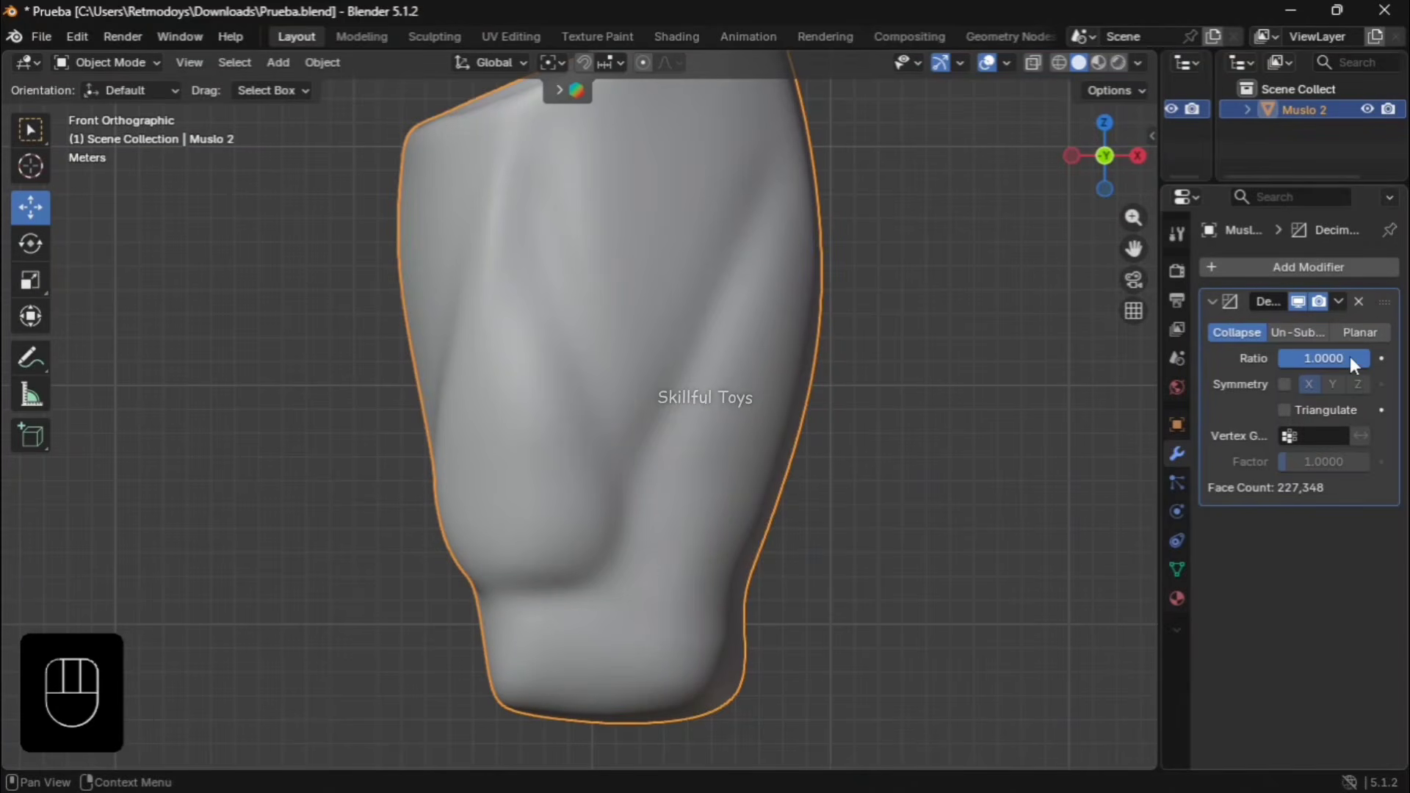
Set the Decimate modifier's collapse ratio on the Muslo 2 thigh to 0.5 and inspect the surface detail
{"action": "scroll", "coordinate": [1038, 368], "scroll_direction": "up", "scroll_amount": 2}
{"action": "left_click", "coordinate": [1319, 360]}
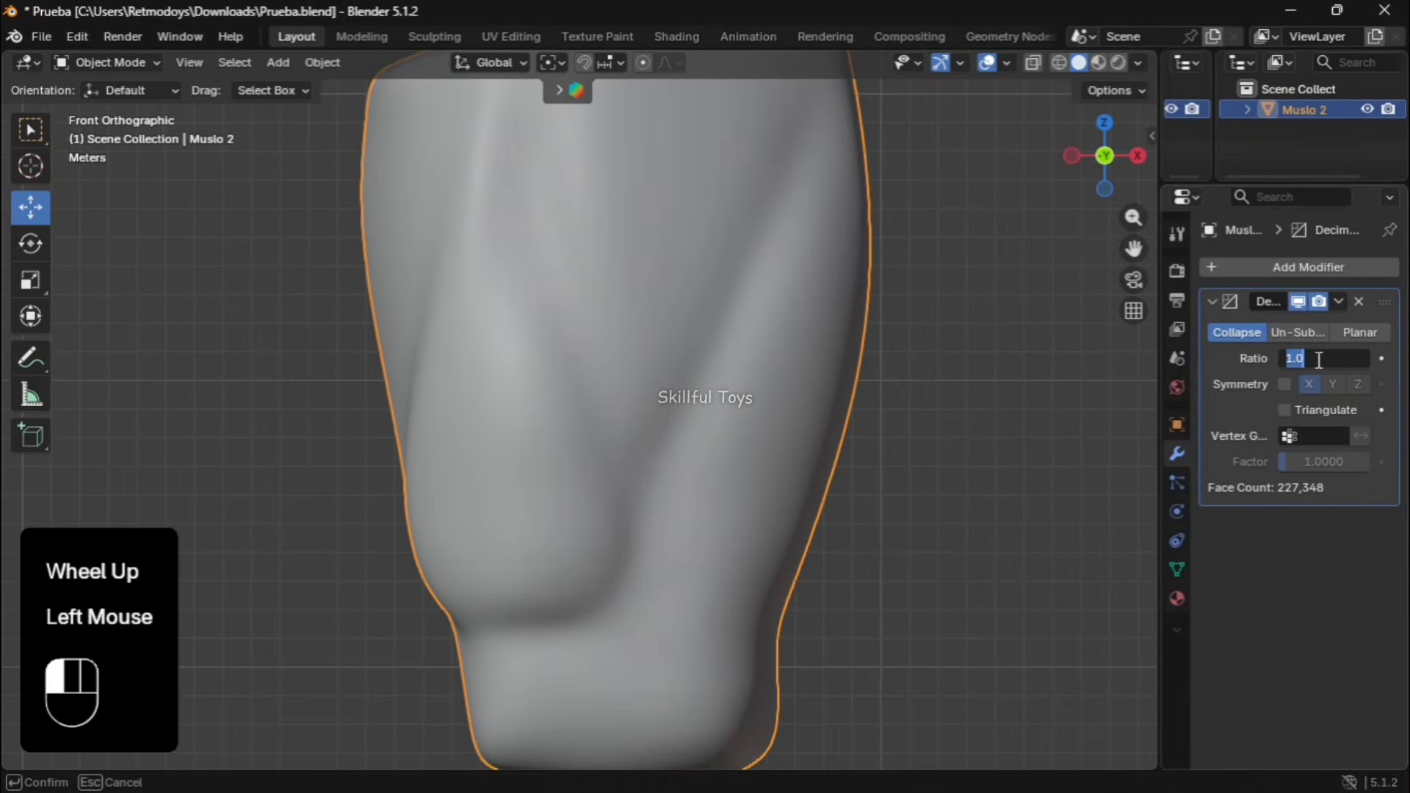
{"action": "type", "text": "0.5"}
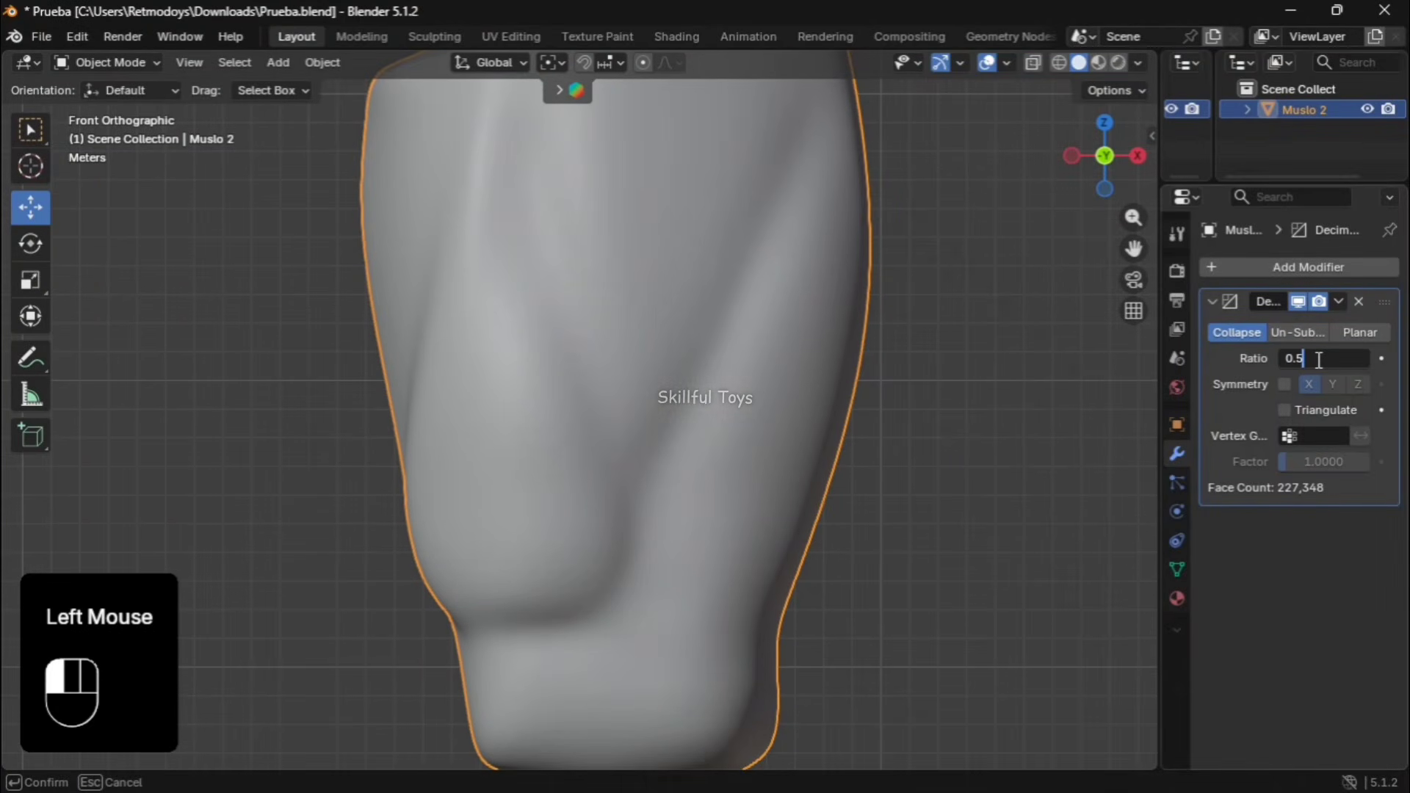
{"action": "left_click", "coordinate": [723, 367]}
{"action": "scroll", "coordinate": [840, 371], "scroll_direction": "up", "scroll_amount": 4}
{"action": "scroll", "coordinate": [966, 404], "scroll_direction": "down", "scroll_amount": 2}
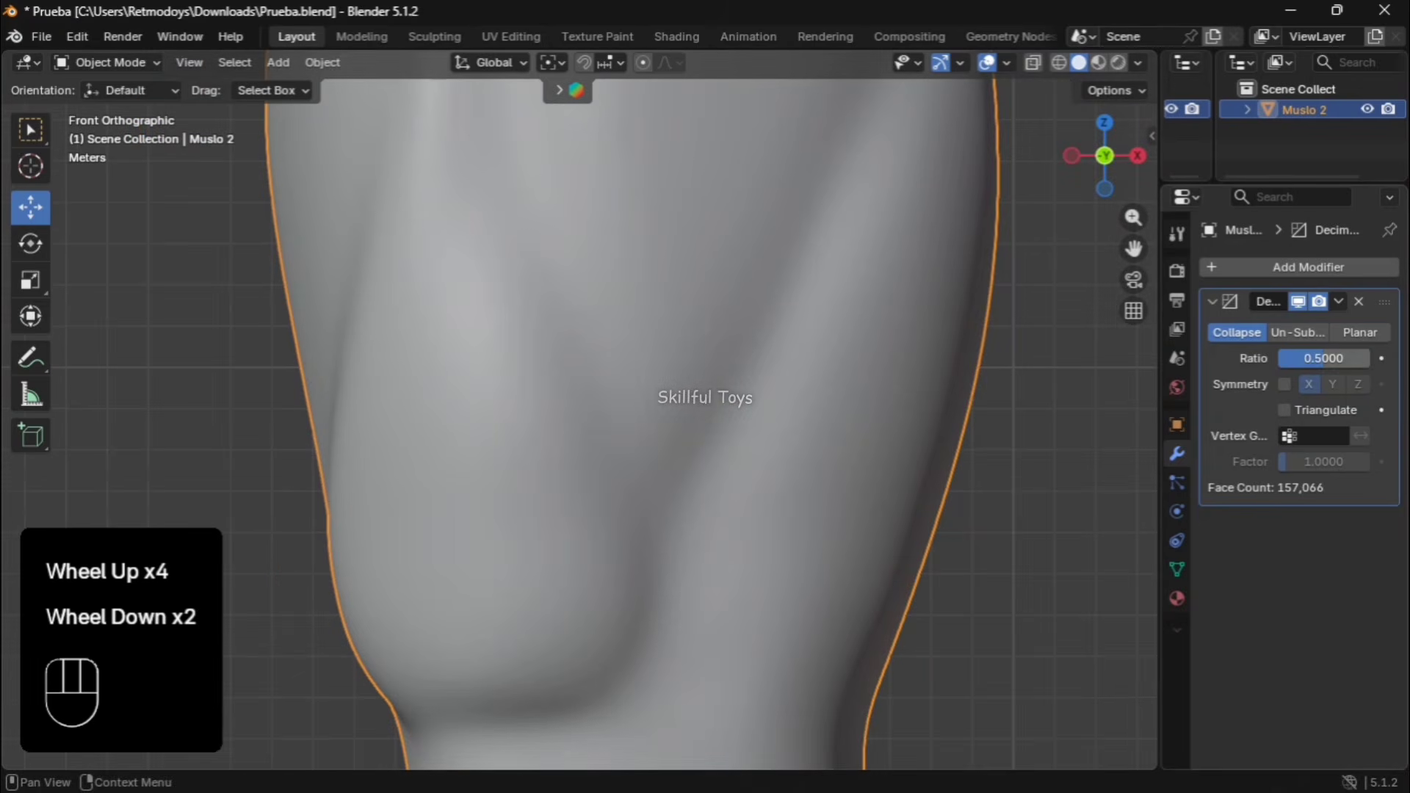
Reduce the Decimate ratio on the thigh to 0.1 and check the surface
{"action": "left_click", "coordinate": [1313, 358]}
{"action": "type", "text": "1"}
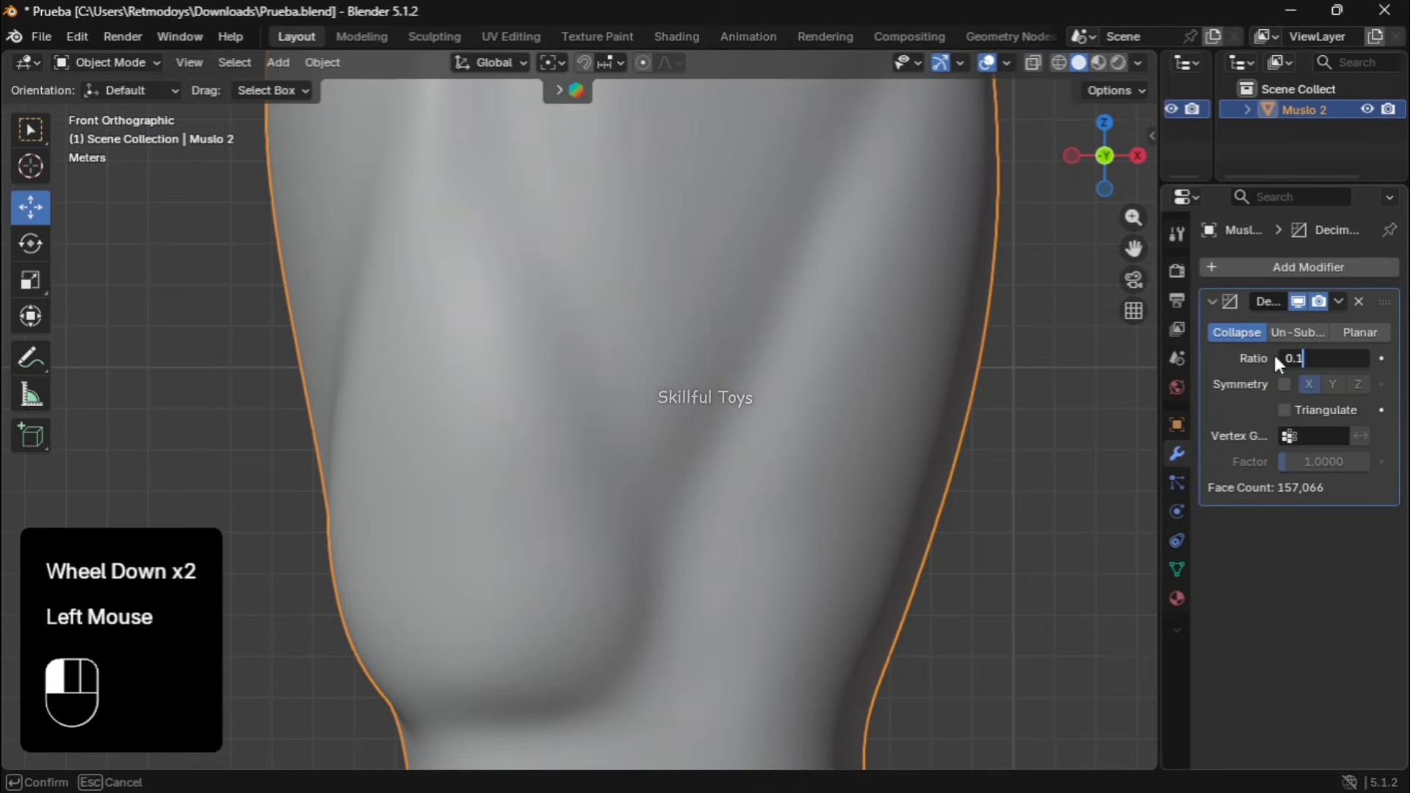
{"action": "key", "text": "Return"}
{"action": "scroll", "coordinate": [899, 398], "scroll_direction": "up", "scroll_amount": 1}
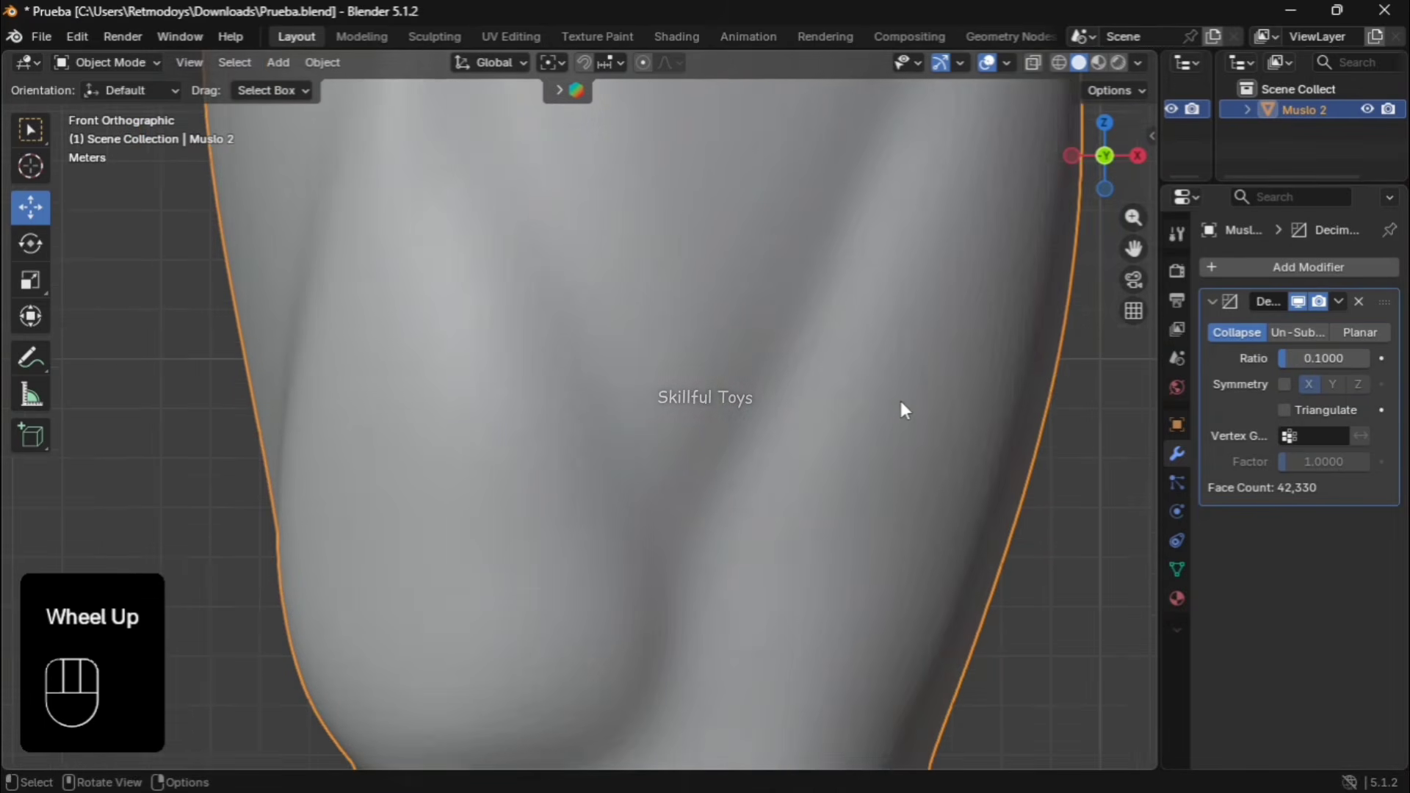
{"action": "scroll", "coordinate": [898, 398], "scroll_direction": "down", "scroll_amount": 2}
Set the thigh's Decimate ratio to 0.05
{"action": "left_click", "coordinate": [1336, 360]}
{"action": "type", "text": "0.05"}
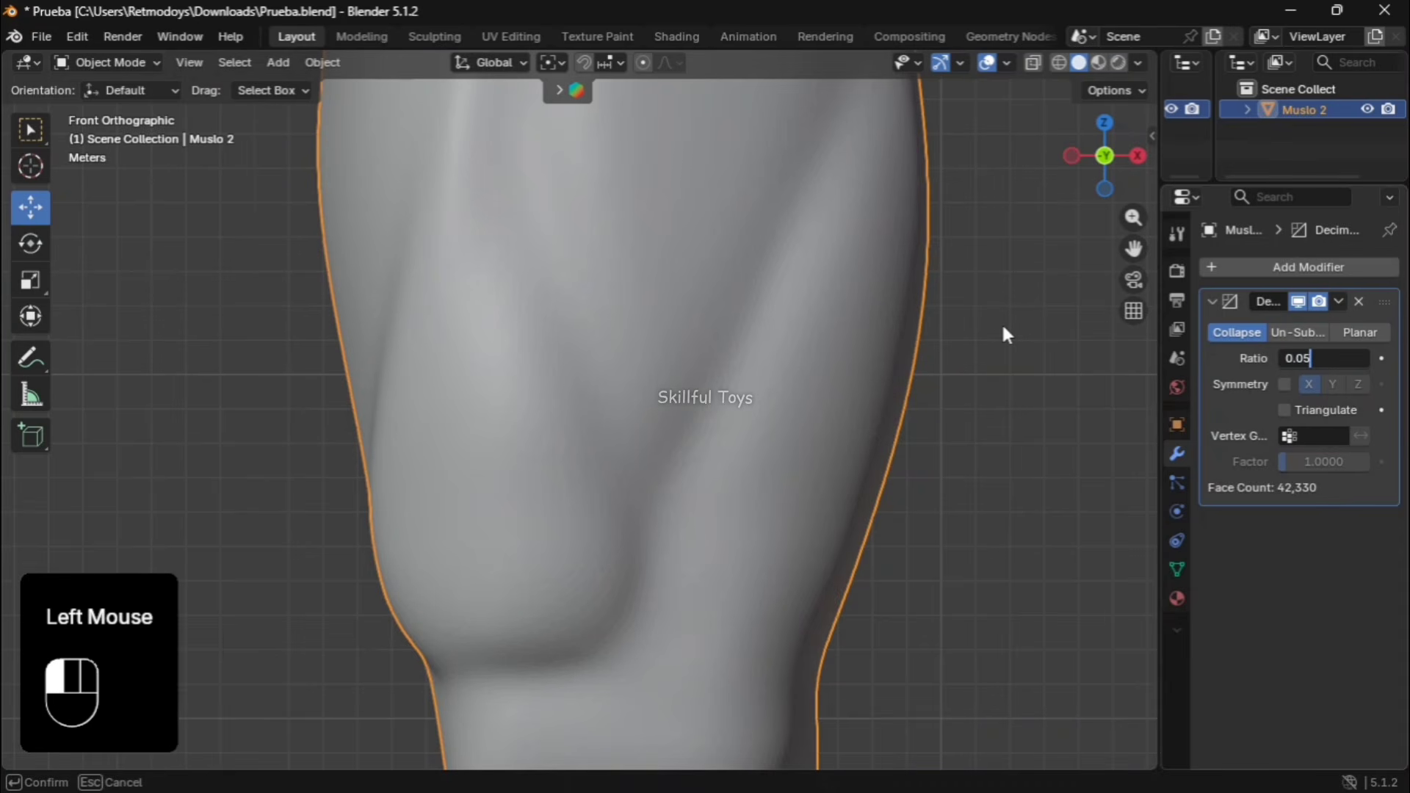
{"action": "key", "text": "Return"}
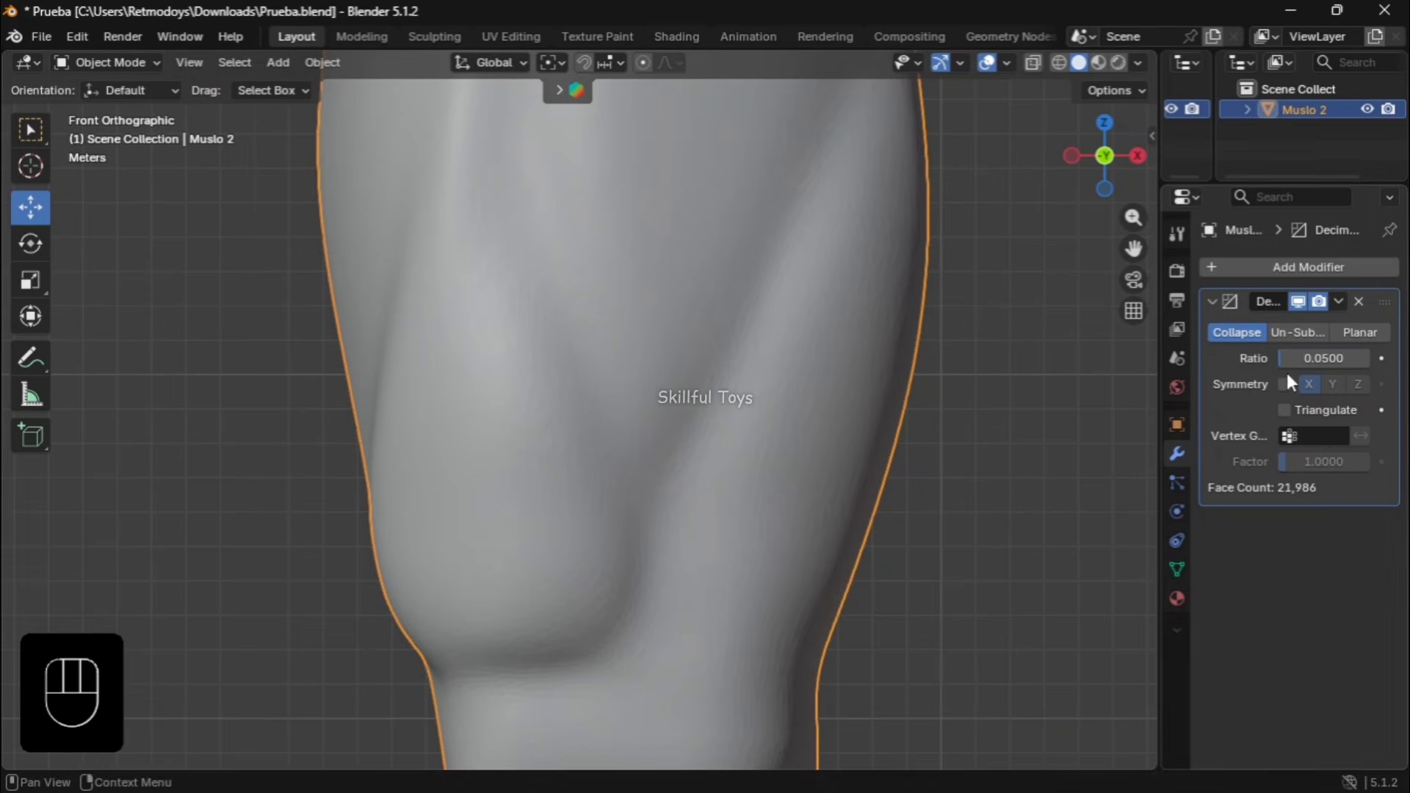
{"action": "left_click", "coordinate": [1325, 358]}
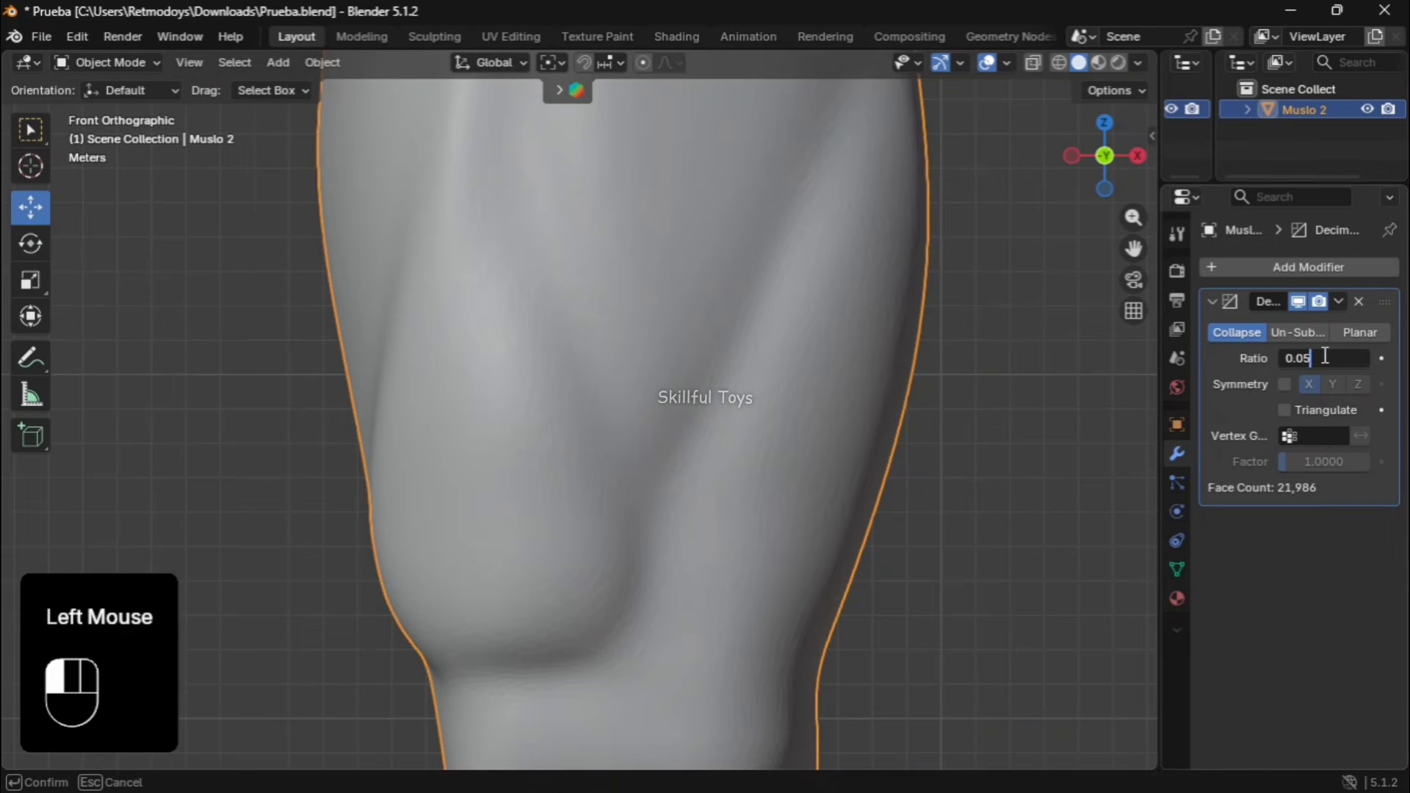
{"action": "left_click", "coordinate": [962, 339]}
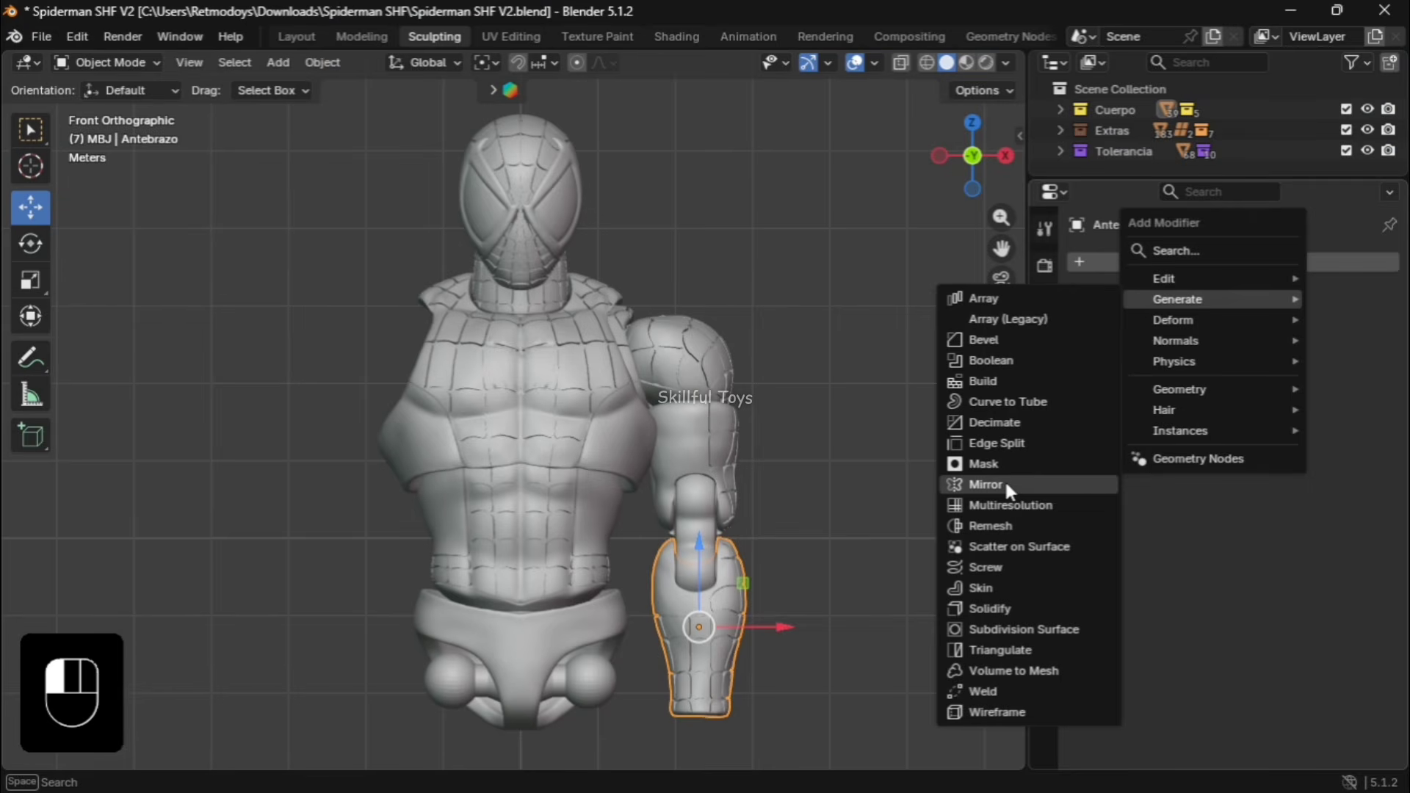
Add Mirror modifiers to the forearm and the elbow joint, using the Abdomen as the elbow's mirror object
{"action": "left_click", "coordinate": [1003, 478]}
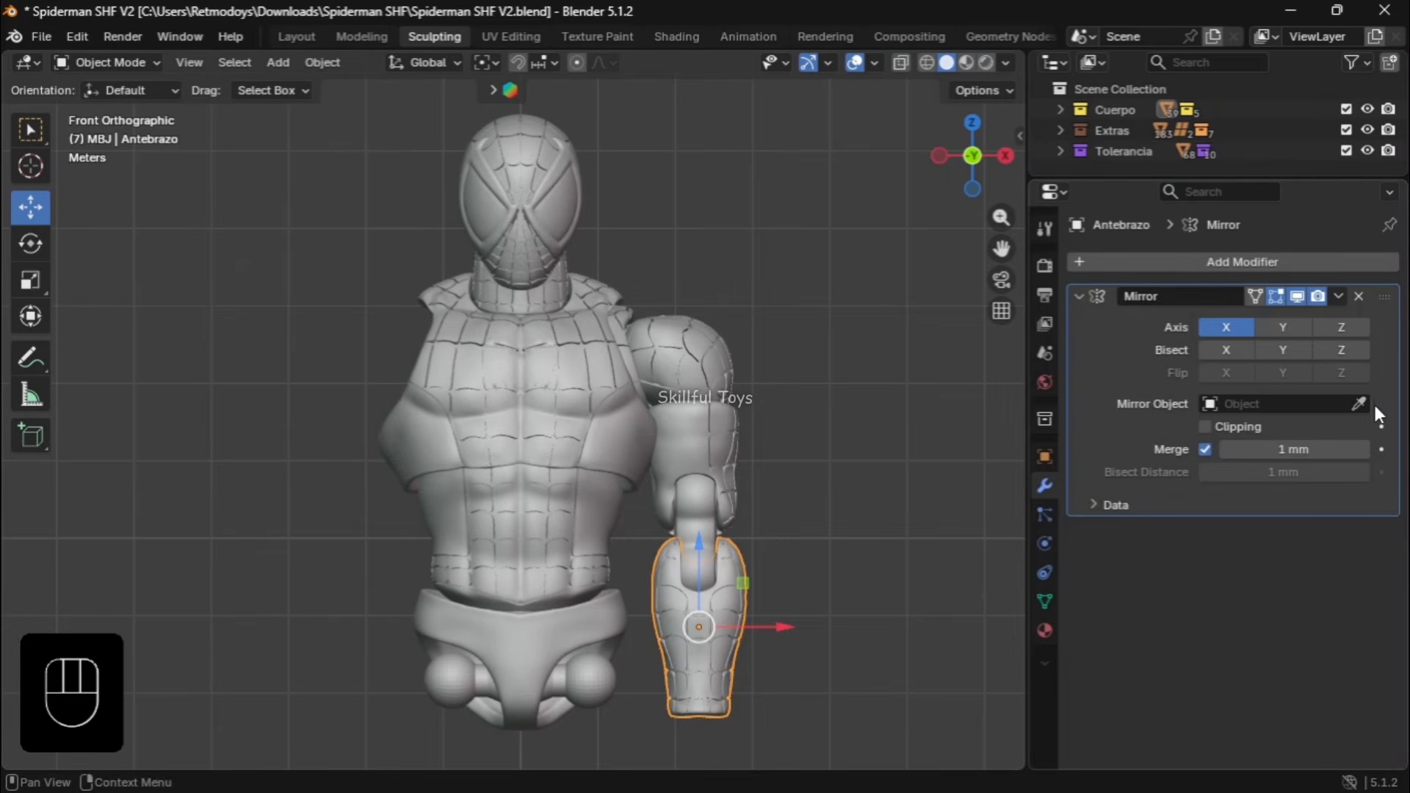
{"action": "scroll", "coordinate": [1001, 248], "scroll_direction": "up", "scroll_amount": 1}
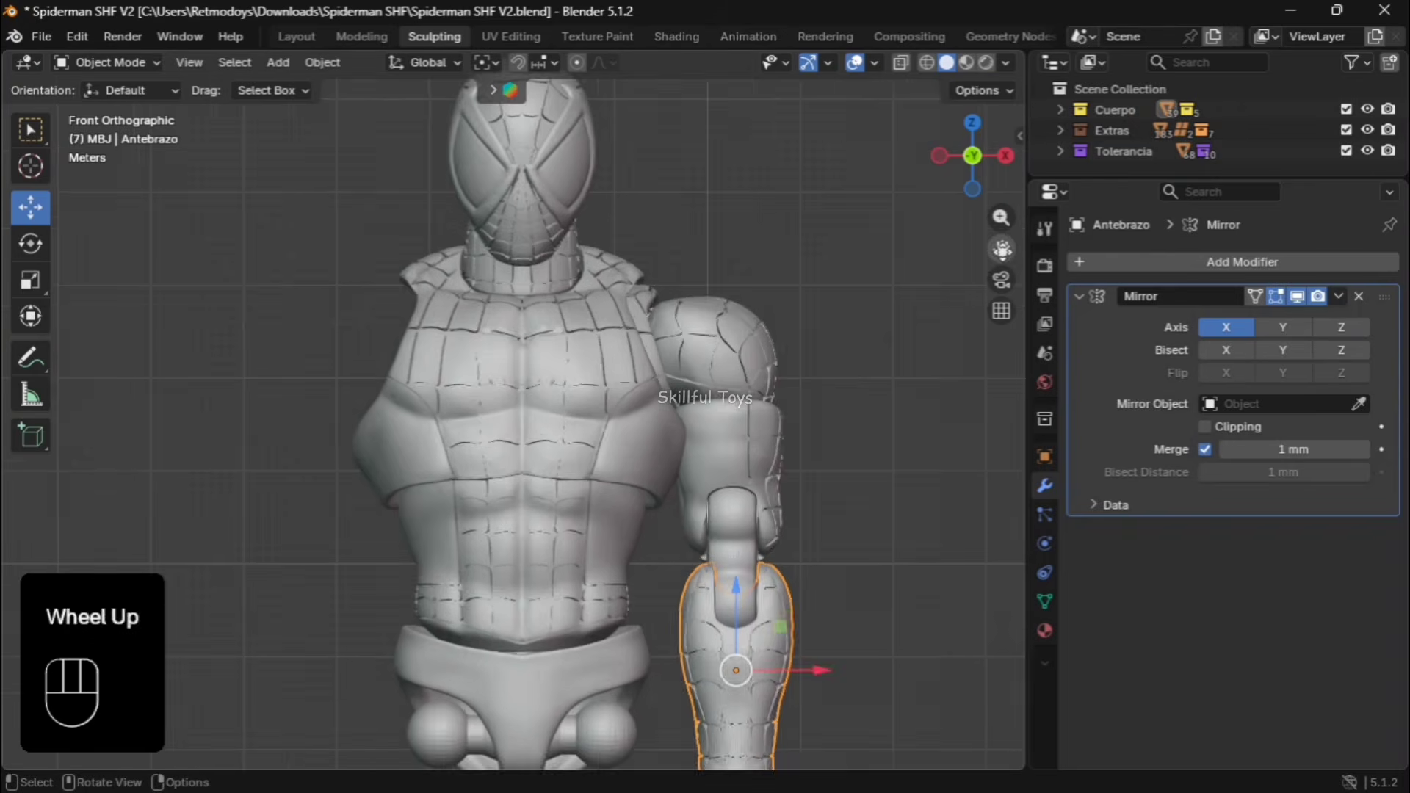
{"action": "left_click", "coordinate": [697, 417]}
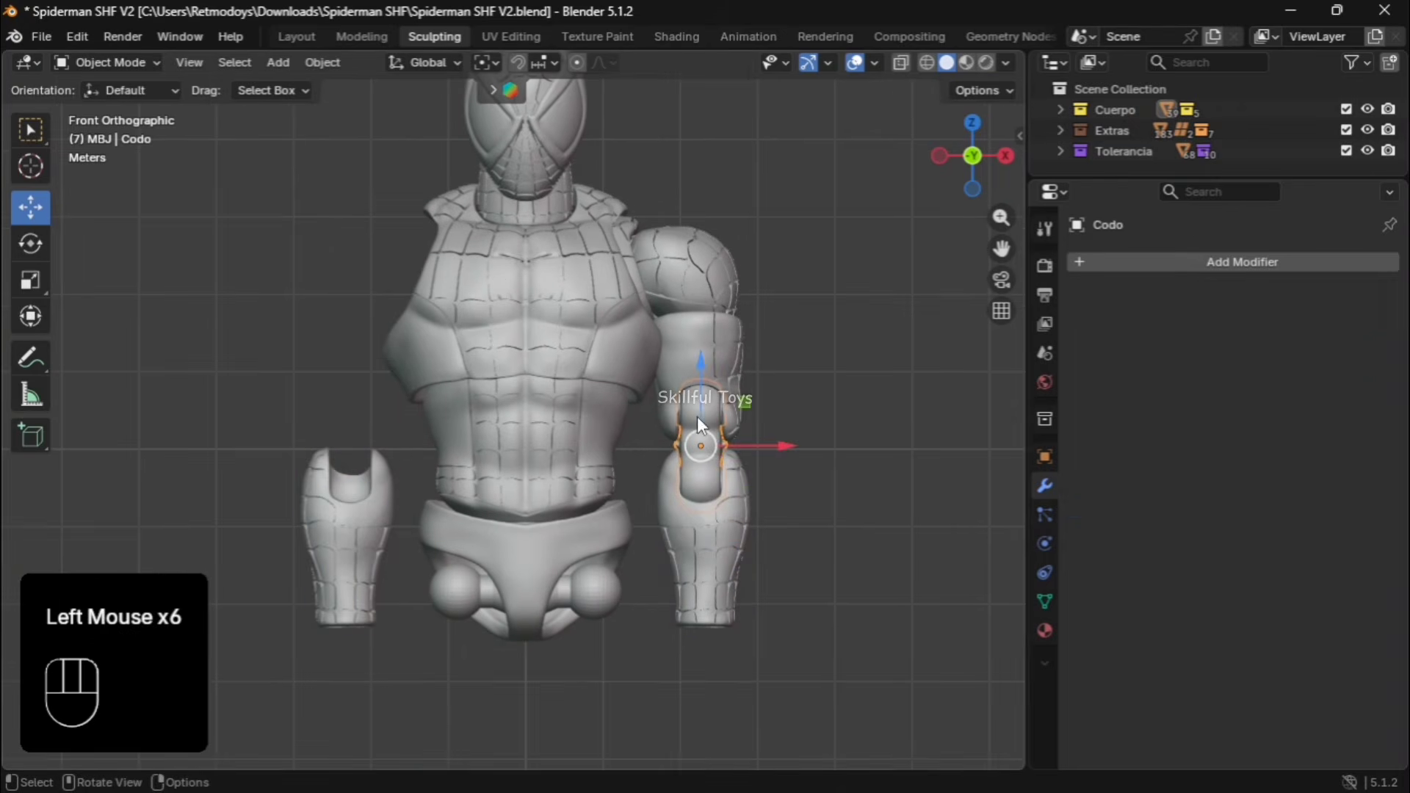
{"action": "left_click", "coordinate": [1262, 262]}
{"action": "mouse_move", "coordinate": [1259, 265]}
{"action": "left_click", "coordinate": [1017, 449]}
{"action": "left_click", "coordinate": [1362, 400]}
{"action": "left_click", "coordinate": [517, 411]}
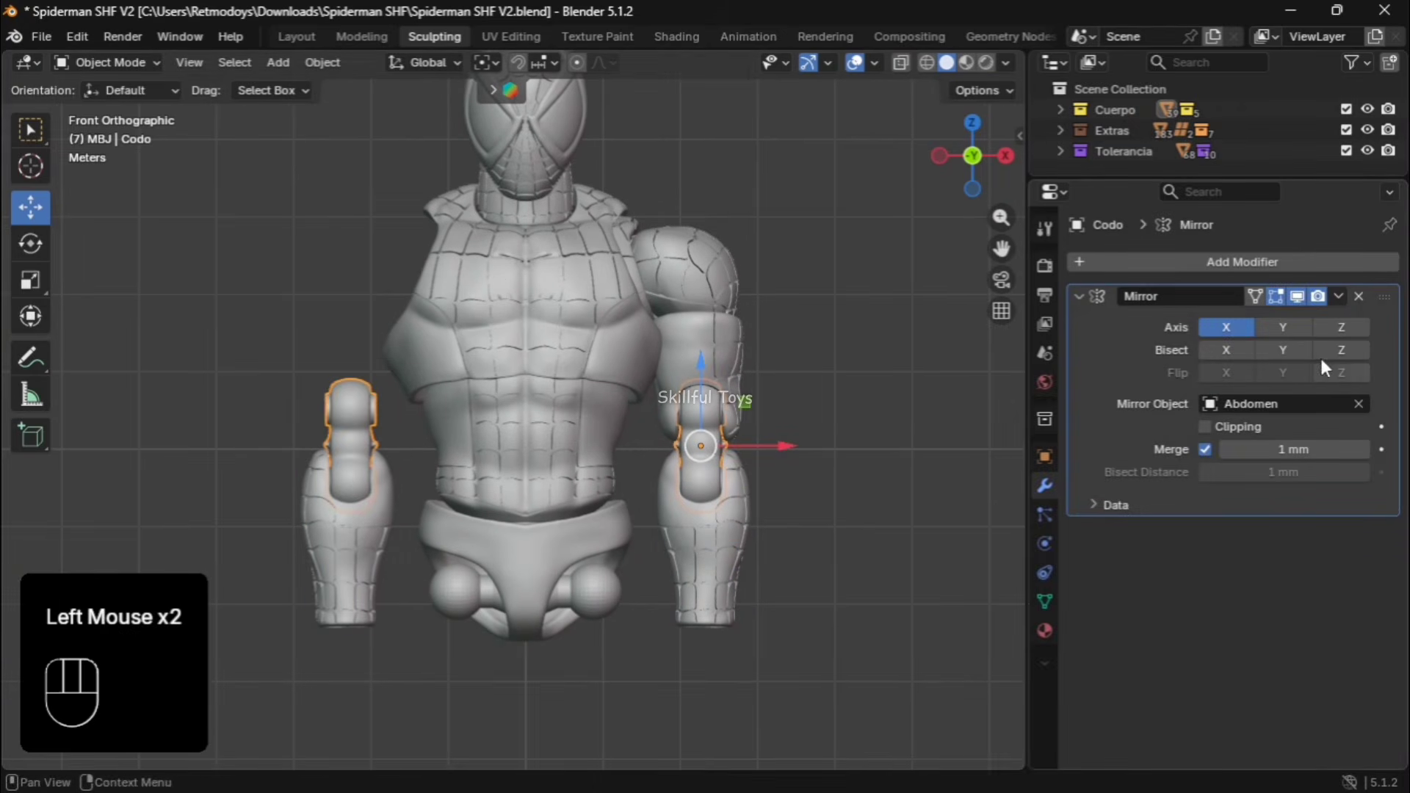
Select the upper arm and open the choice of modifiers to add
{"action": "left_click", "coordinate": [591, 323]}
{"action": "left_click", "coordinate": [716, 353]}
{"action": "left_click", "coordinate": [1215, 263]}
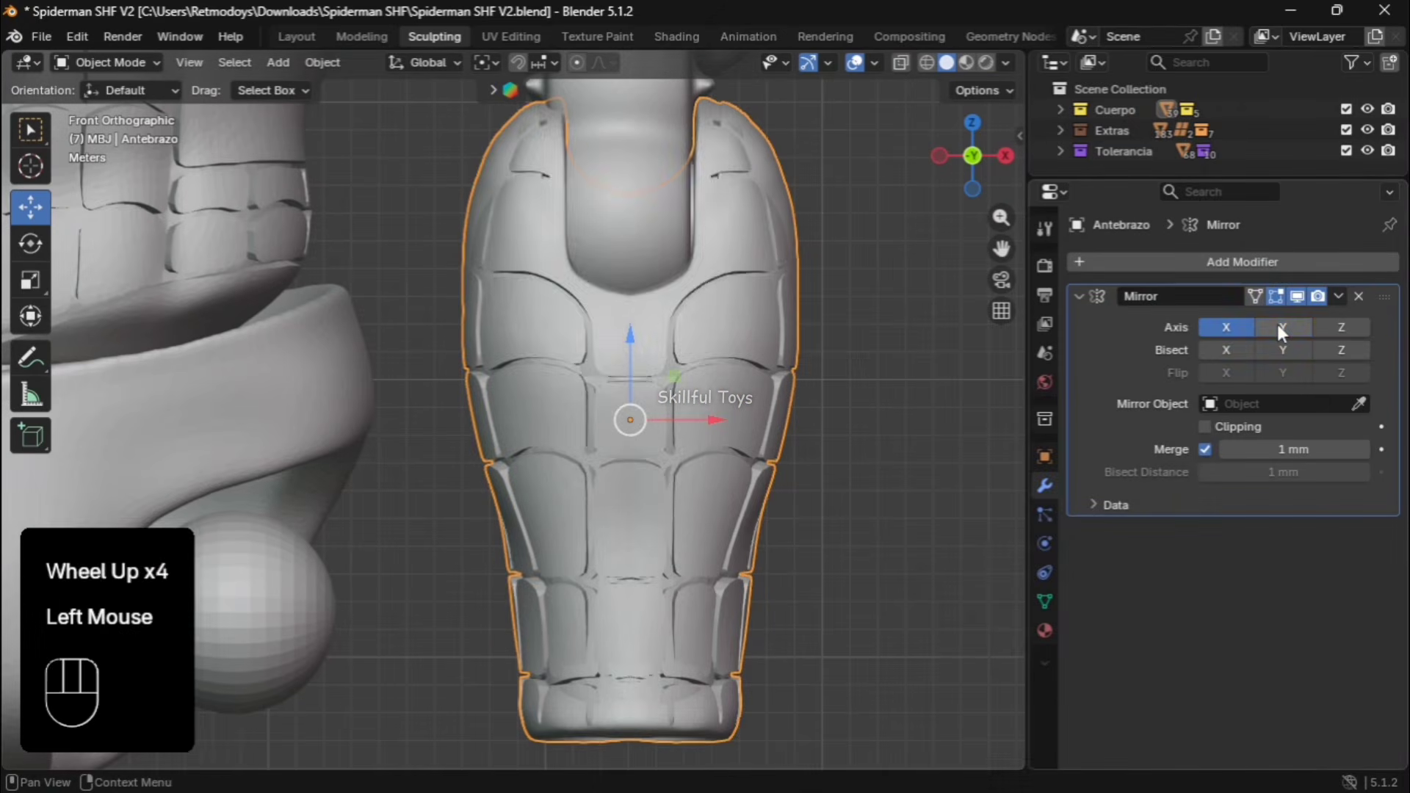
Enable the Y and Z axes in the forearm's Mirror modifier in addition to X
{"action": "left_click", "coordinate": [1279, 328]}
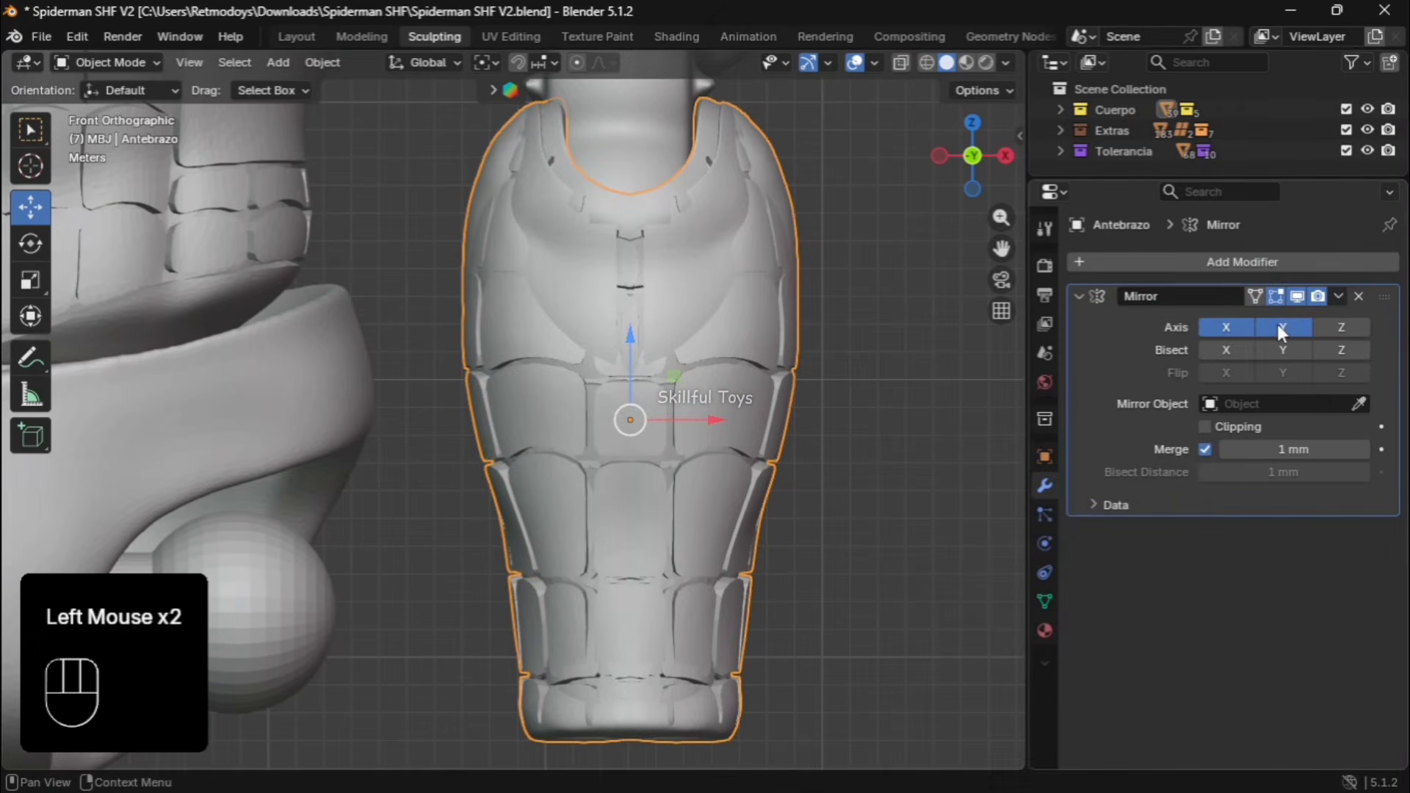
{"action": "left_click", "coordinate": [1335, 325]}
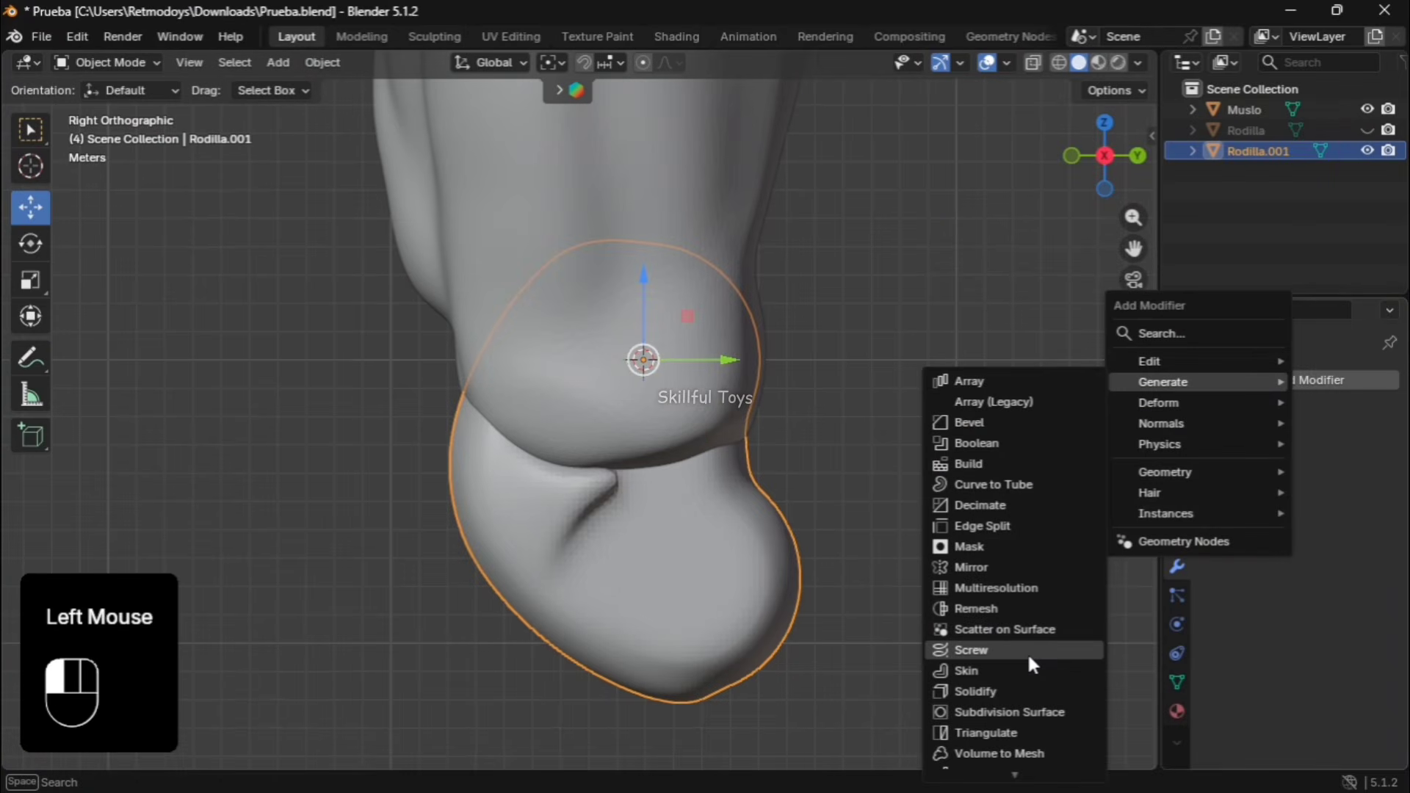
Add a Screw modifier around the X axis to Rodilla.001, limit its angle to a quarter turn, and apply it
{"action": "left_click", "coordinate": [1028, 650]}
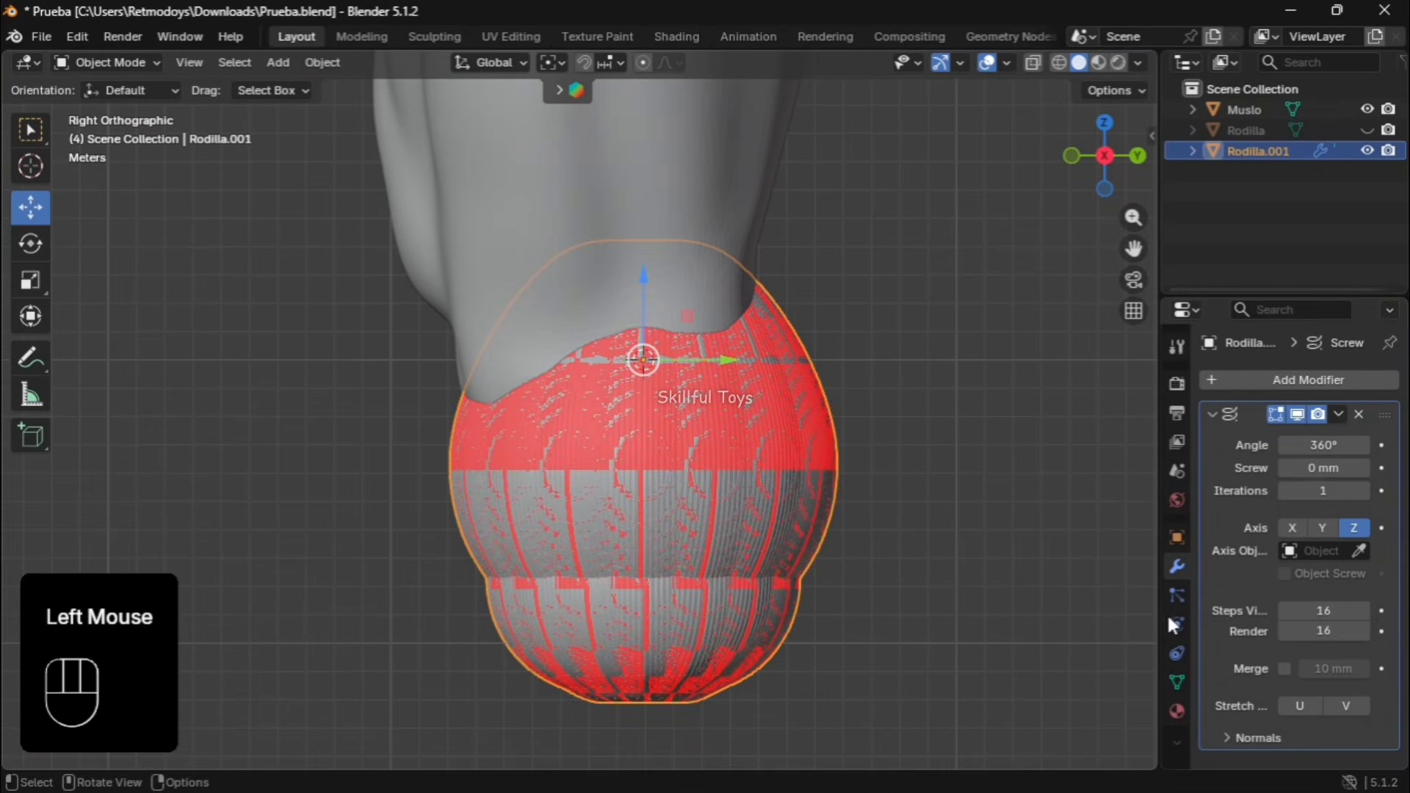
{"action": "left_click", "coordinate": [1320, 529]}
{"action": "left_click", "coordinate": [1293, 527]}
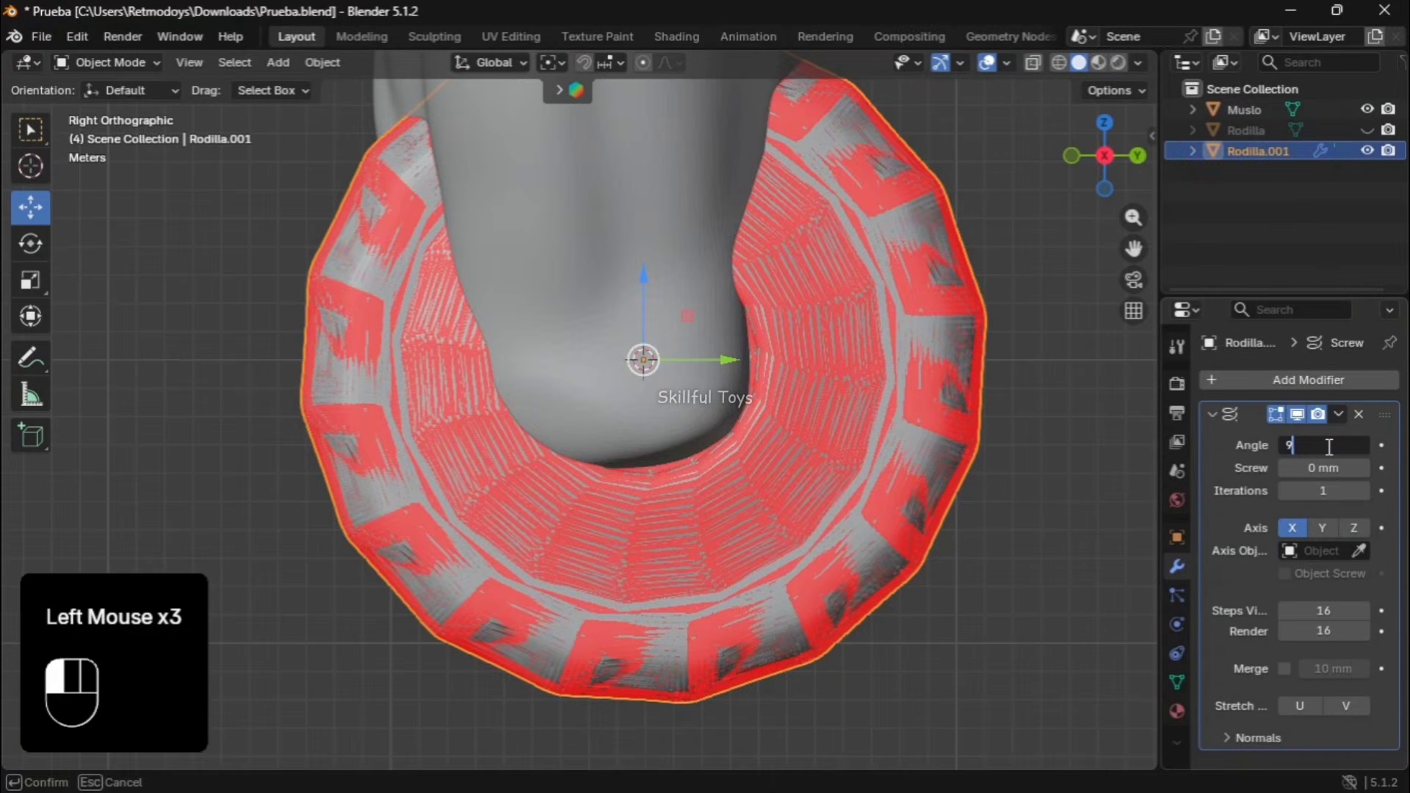
{"action": "key", "text": "Return"}
{"action": "left_click", "coordinate": [1337, 414]}
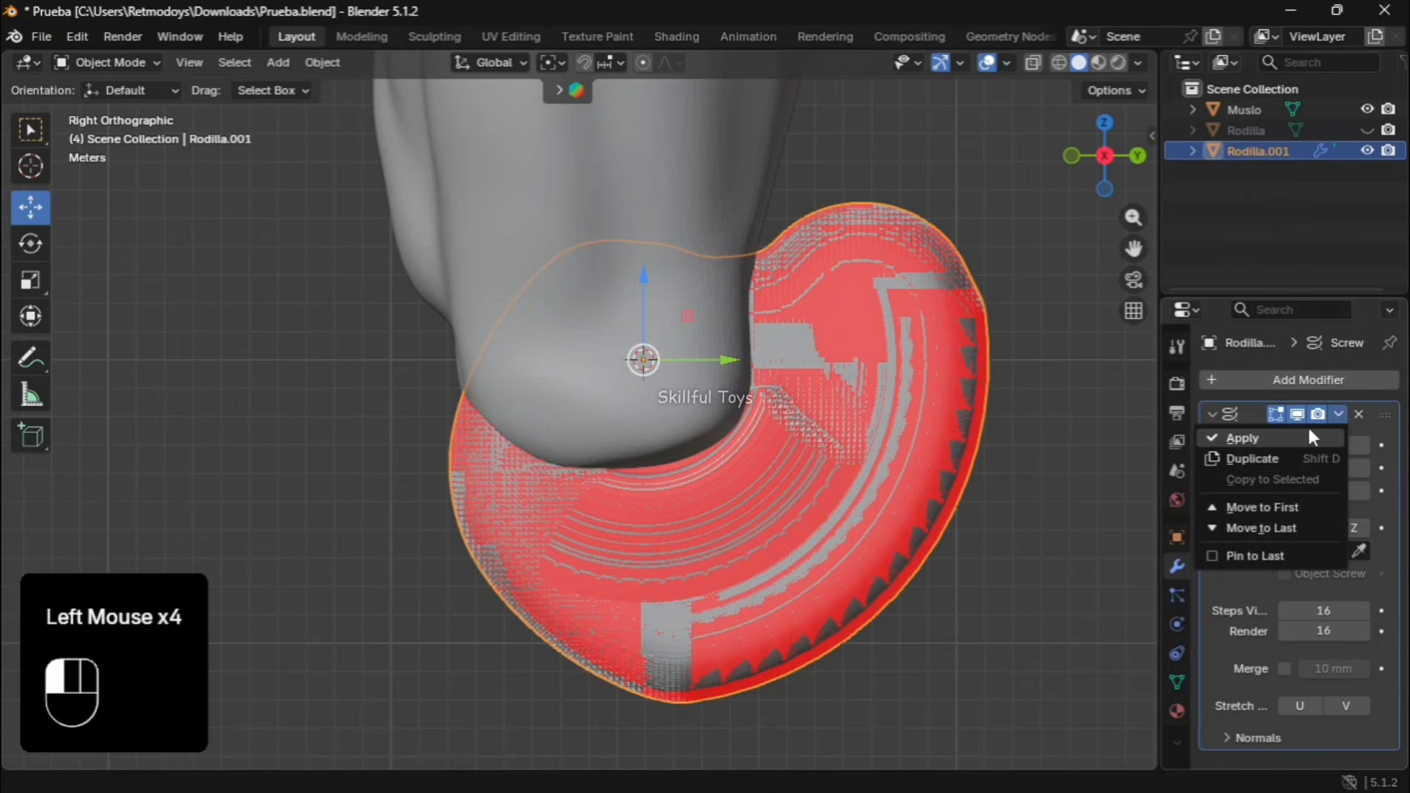
{"action": "left_click", "coordinate": [1249, 437]}
Voxel-remesh the swept Rodilla.001 knee and even out its surface in Sculpt Mode with the Smooth mesh filter
{"action": "left_click", "coordinate": [1177, 682]}
{"action": "scroll", "coordinate": [1335, 557], "scroll_direction": "down", "scroll_amount": 6}
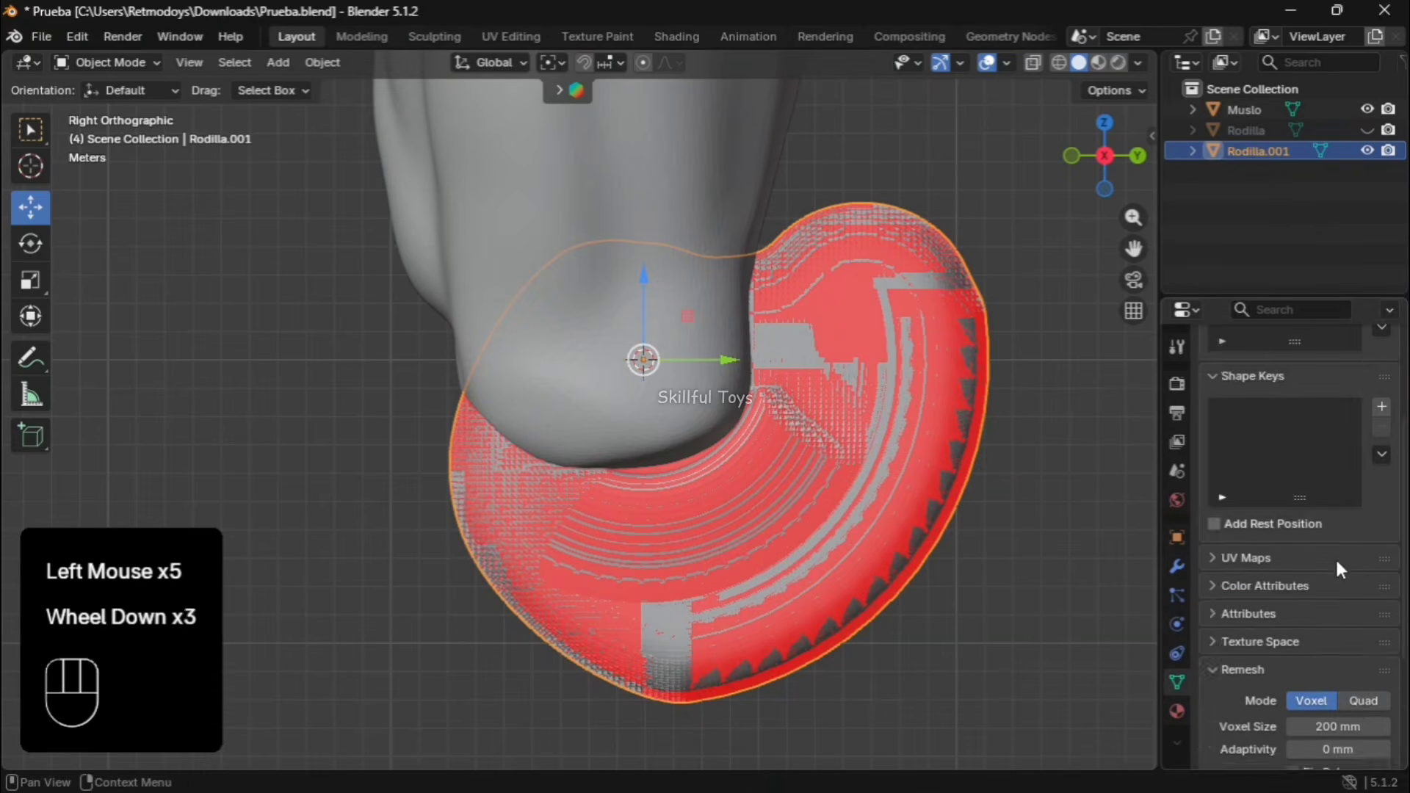
{"action": "scroll", "coordinate": [1355, 580], "scroll_direction": "down", "scroll_amount": 1}
{"action": "left_click", "coordinate": [1343, 676]}
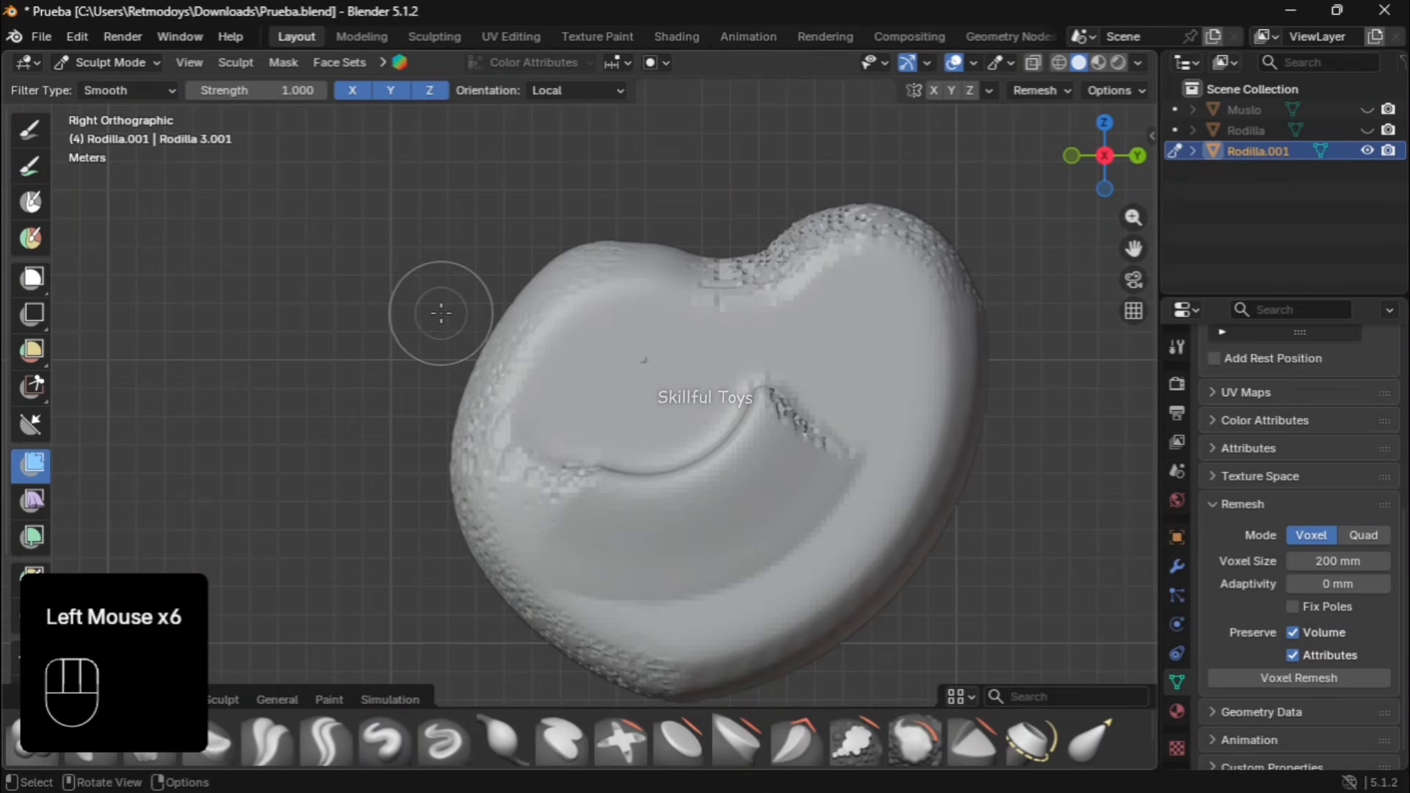
{"action": "left_click_drag", "start_coordinate": [441, 309], "coordinate": [1114, 337]}
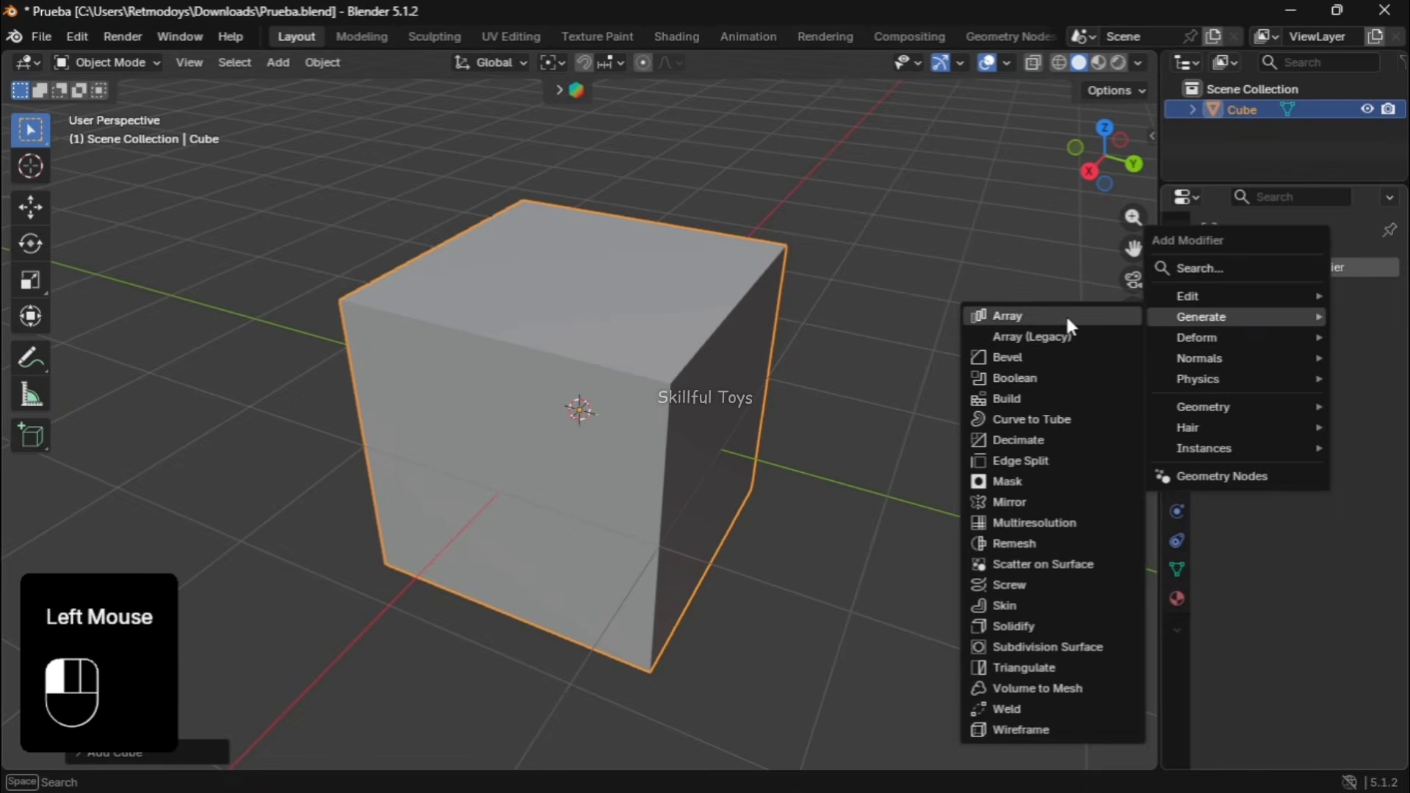
Add an Array modifier to the cube, set its shape to Circle, and adjust the count
{"action": "left_click", "coordinate": [1064, 314]}
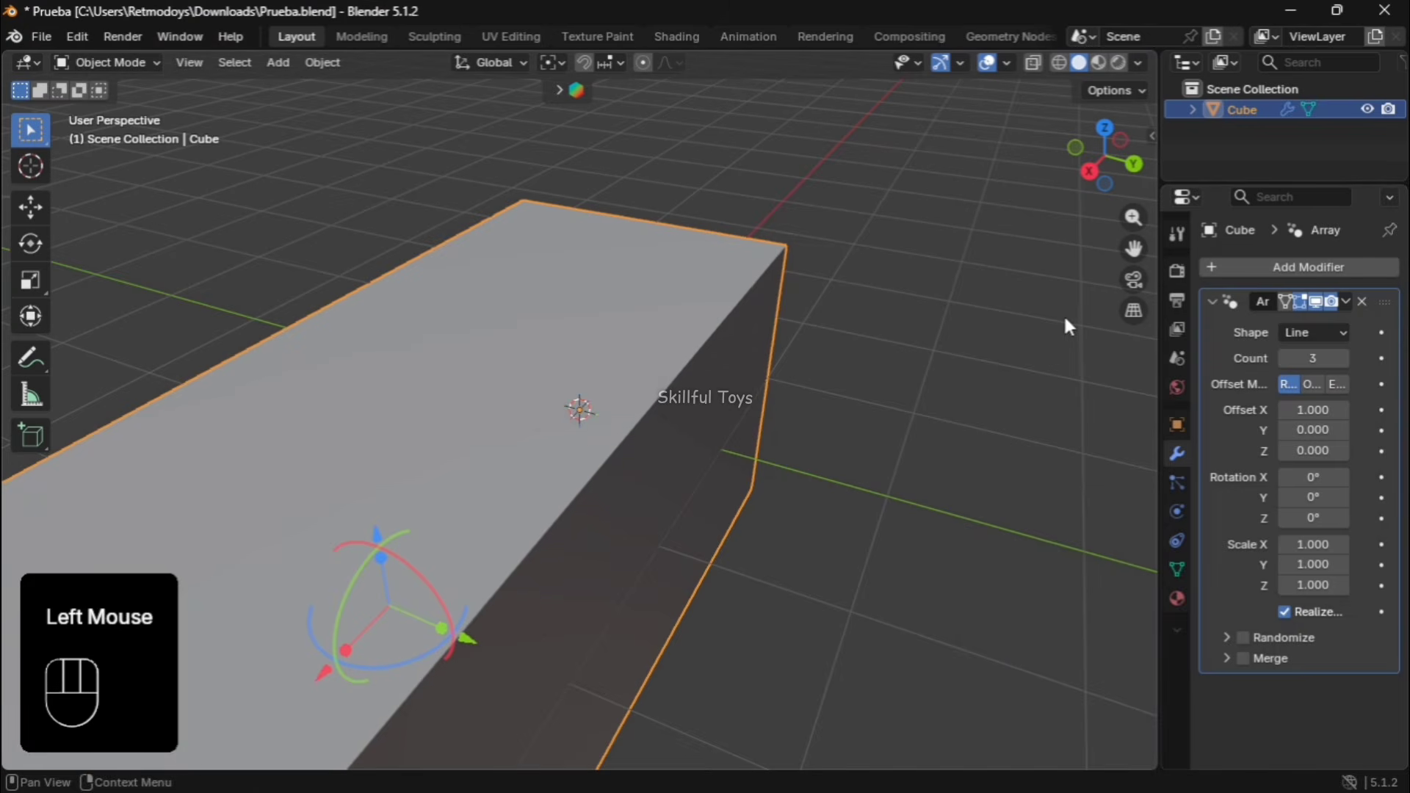
{"action": "left_click", "coordinate": [1321, 334]}
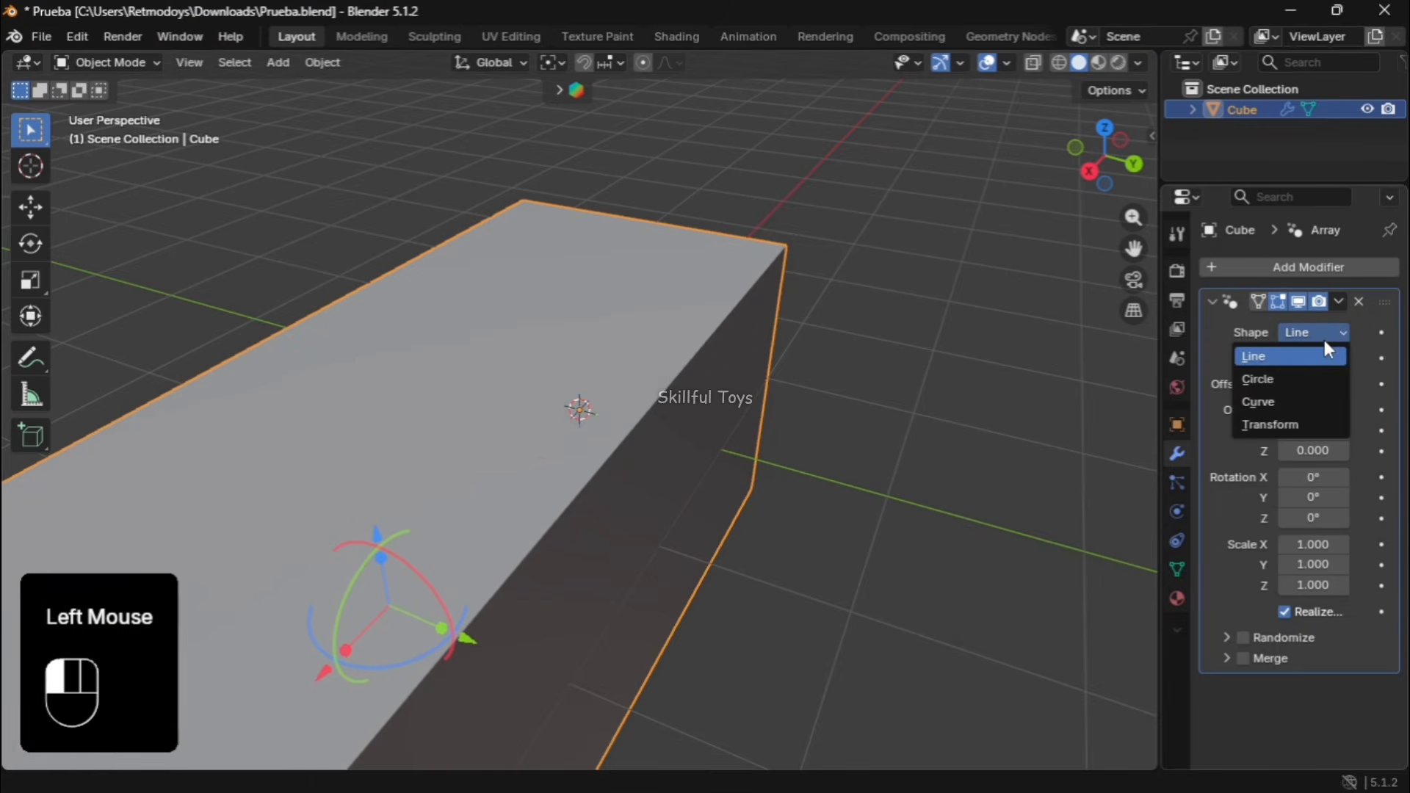
{"action": "left_click", "coordinate": [1303, 371]}
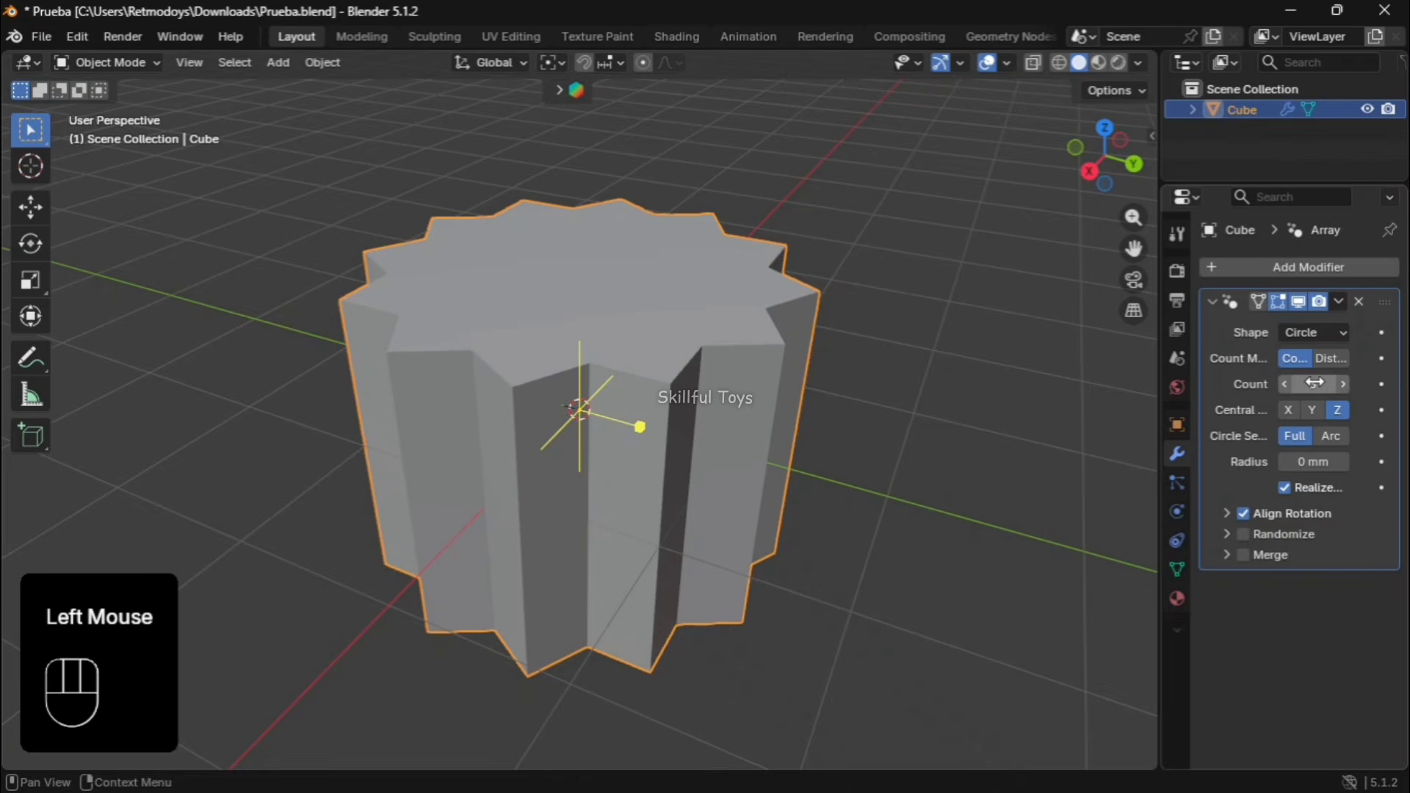
{"action": "left_click_drag", "start_coordinate": [1310, 384], "coordinate": [1355, 383]}
{"action": "left_click_drag", "start_coordinate": [1311, 384], "coordinate": [1336, 384]}
{"action": "left_click_drag", "start_coordinate": [1160, 390], "coordinate": [1119, 397]}
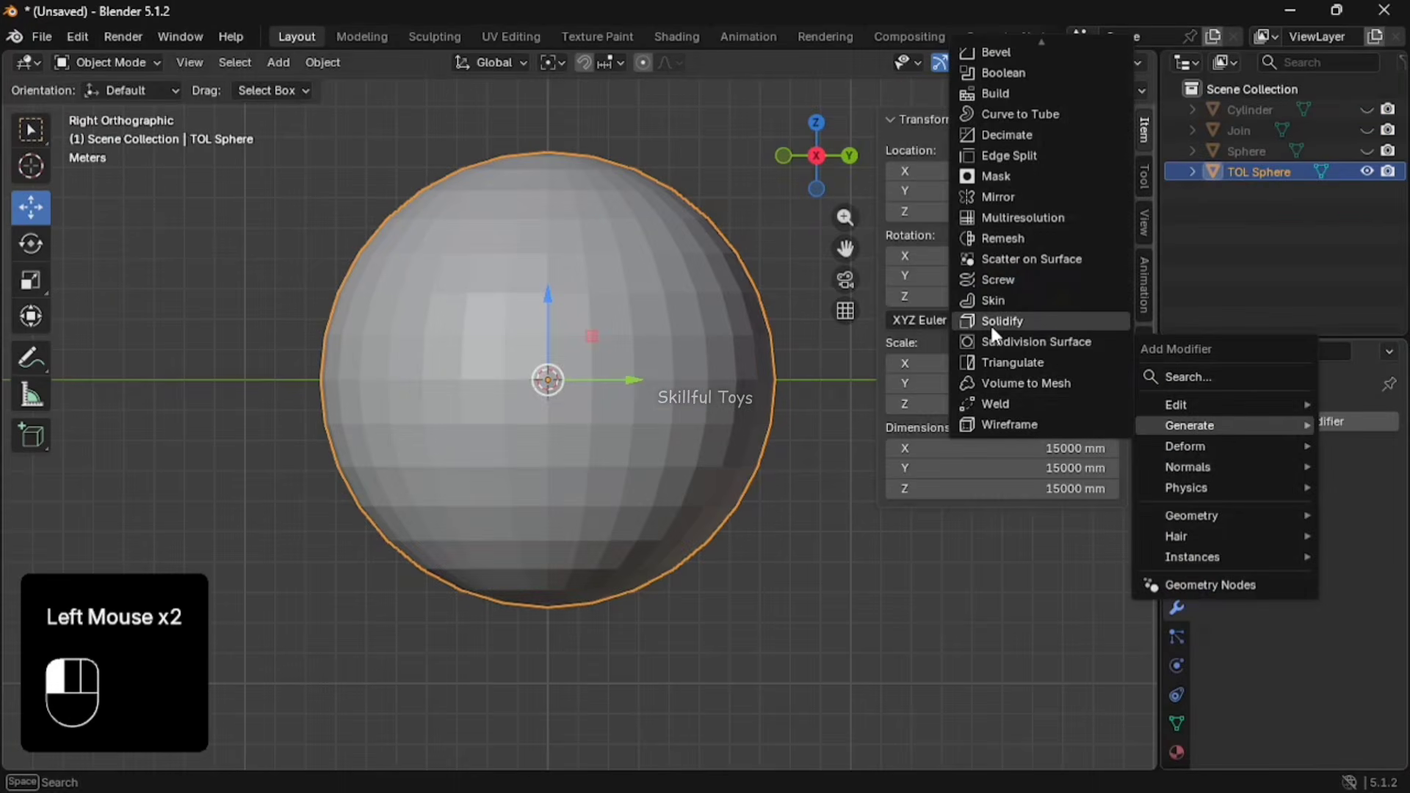
Add a Solidify modifier to TOL Sphere with a thickness of 10 mm and an offset of 1
{"action": "left_click", "coordinate": [998, 324]}
{"action": "left_click", "coordinate": [1178, 414]}
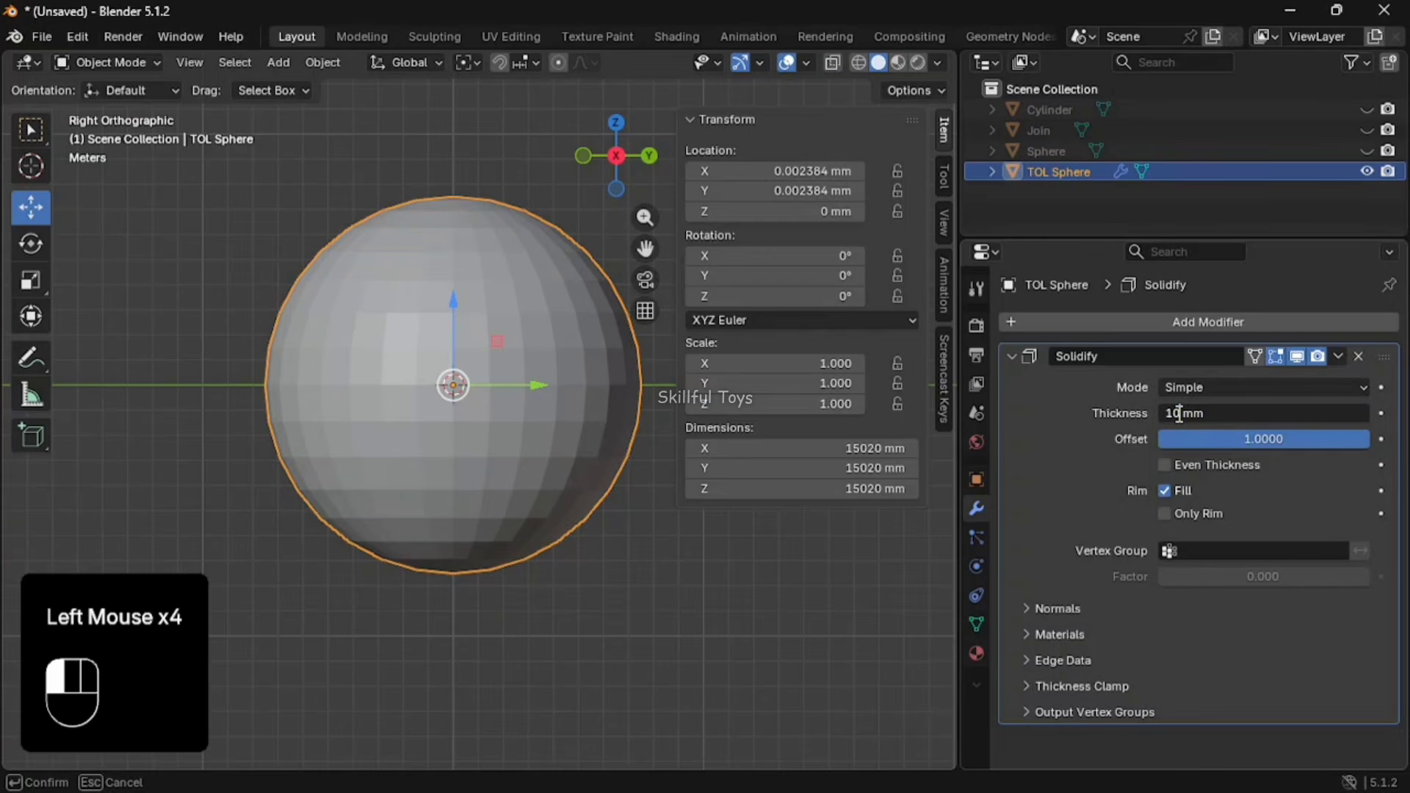
{"action": "key", "text": "Return"}
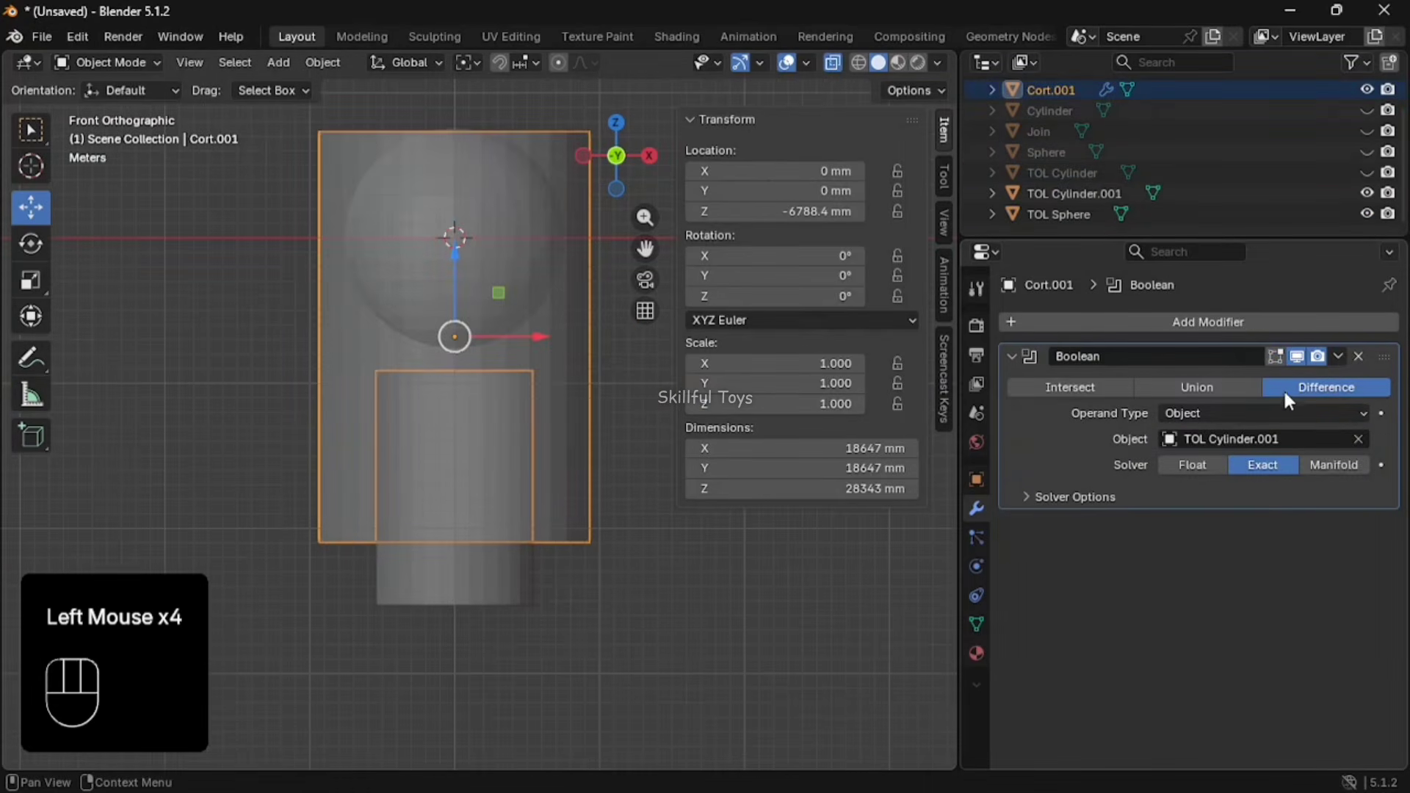
Apply the Boolean Difference modifier that cuts TOL Cylinder.001 out of Cort.001, and inspect the clearance around Join.001
{"action": "left_click", "coordinate": [1337, 356]}
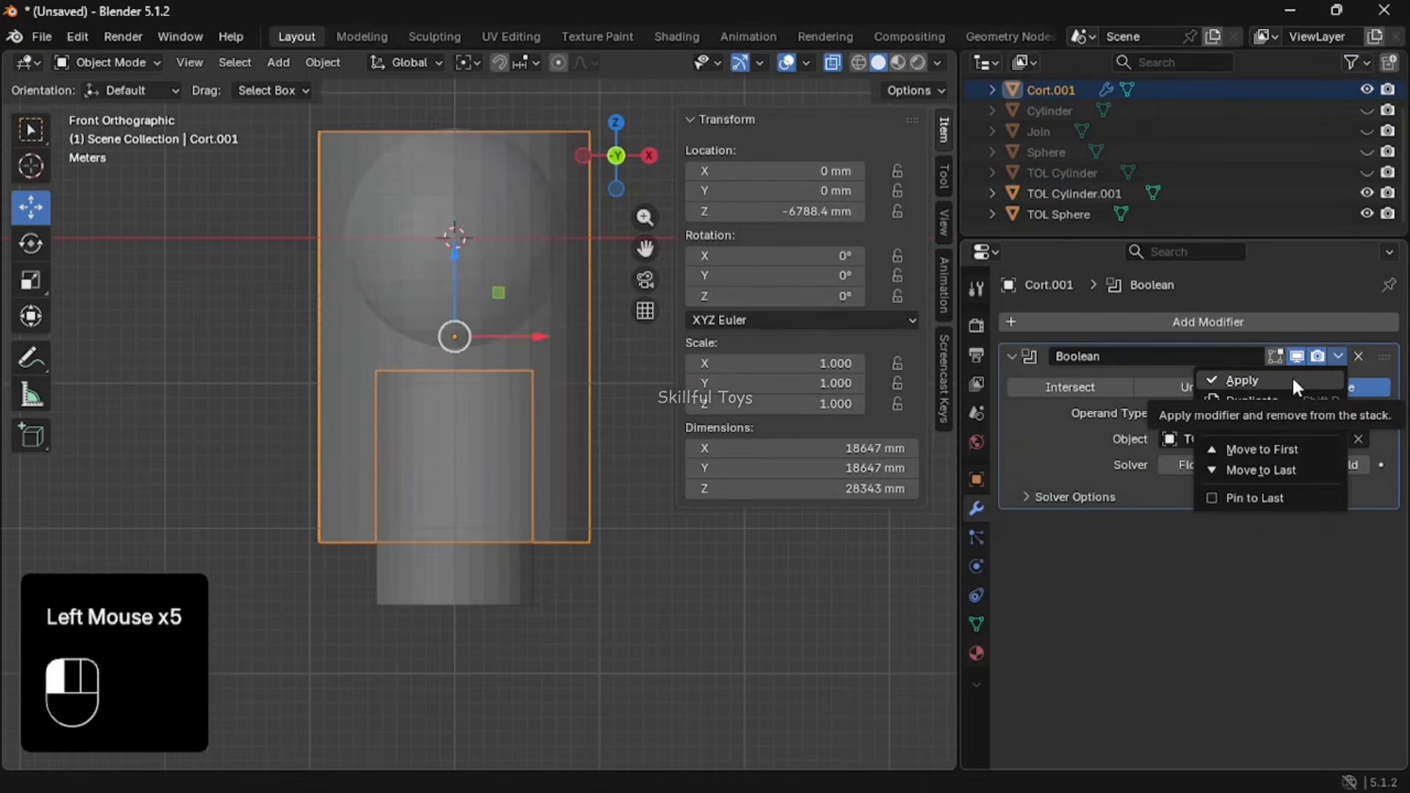
{"action": "left_click", "coordinate": [1292, 378]}
{"action": "left_click", "coordinate": [460, 593]}
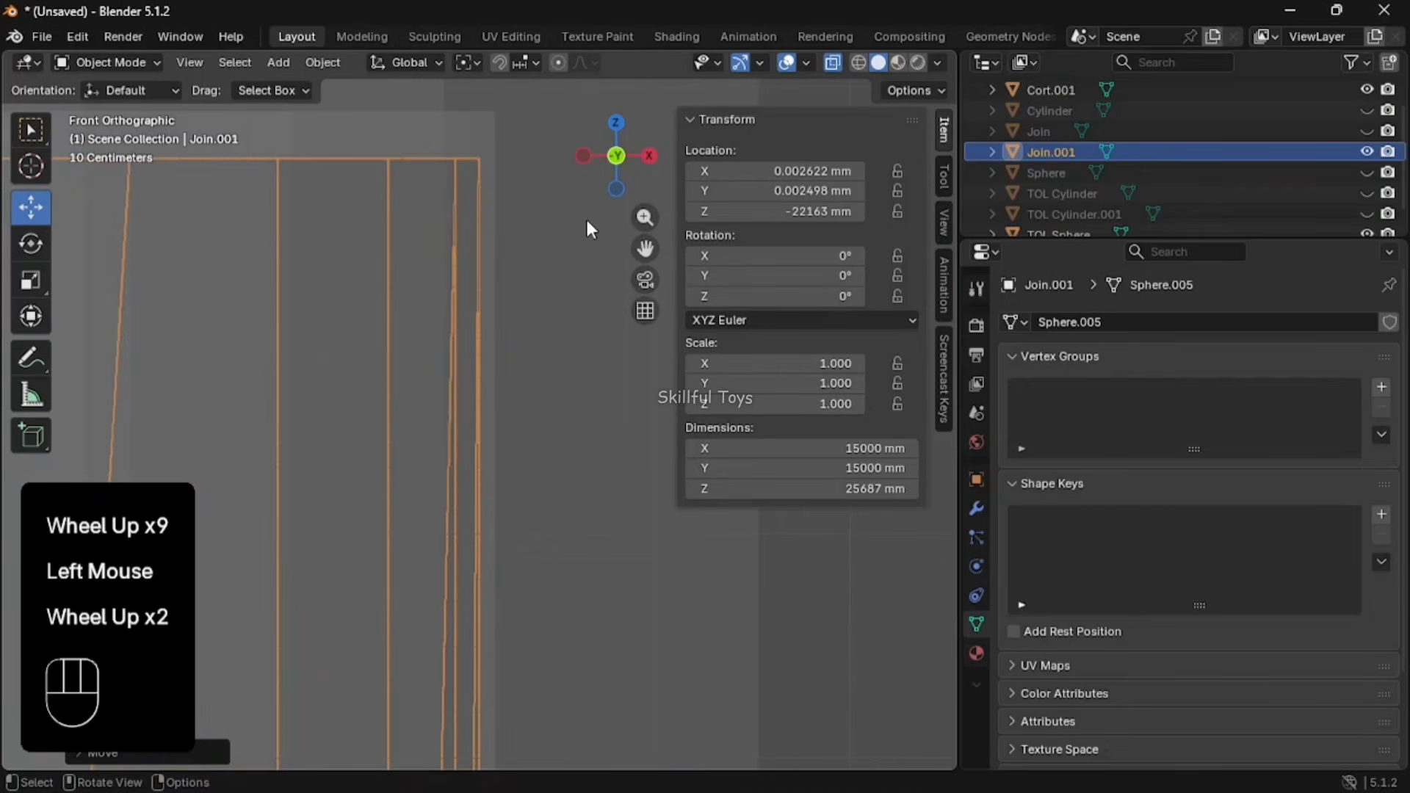
{"action": "scroll", "coordinate": [550, 223], "scroll_direction": "up", "scroll_amount": 1}
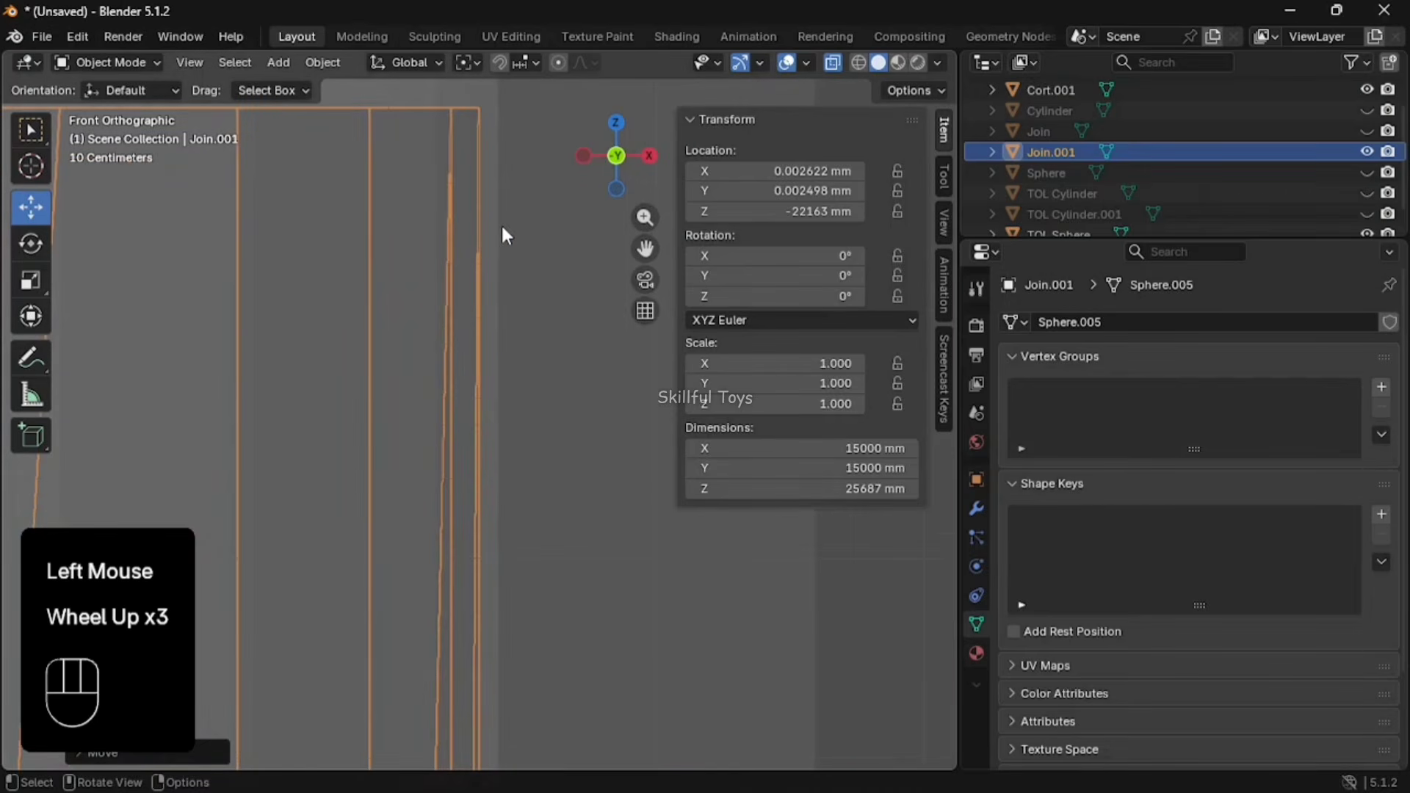
Examine the gap between the upper edge of Join.001 and its socket, and undo the last change
{"action": "scroll", "coordinate": [503, 229], "scroll_direction": "down", "scroll_amount": 2}
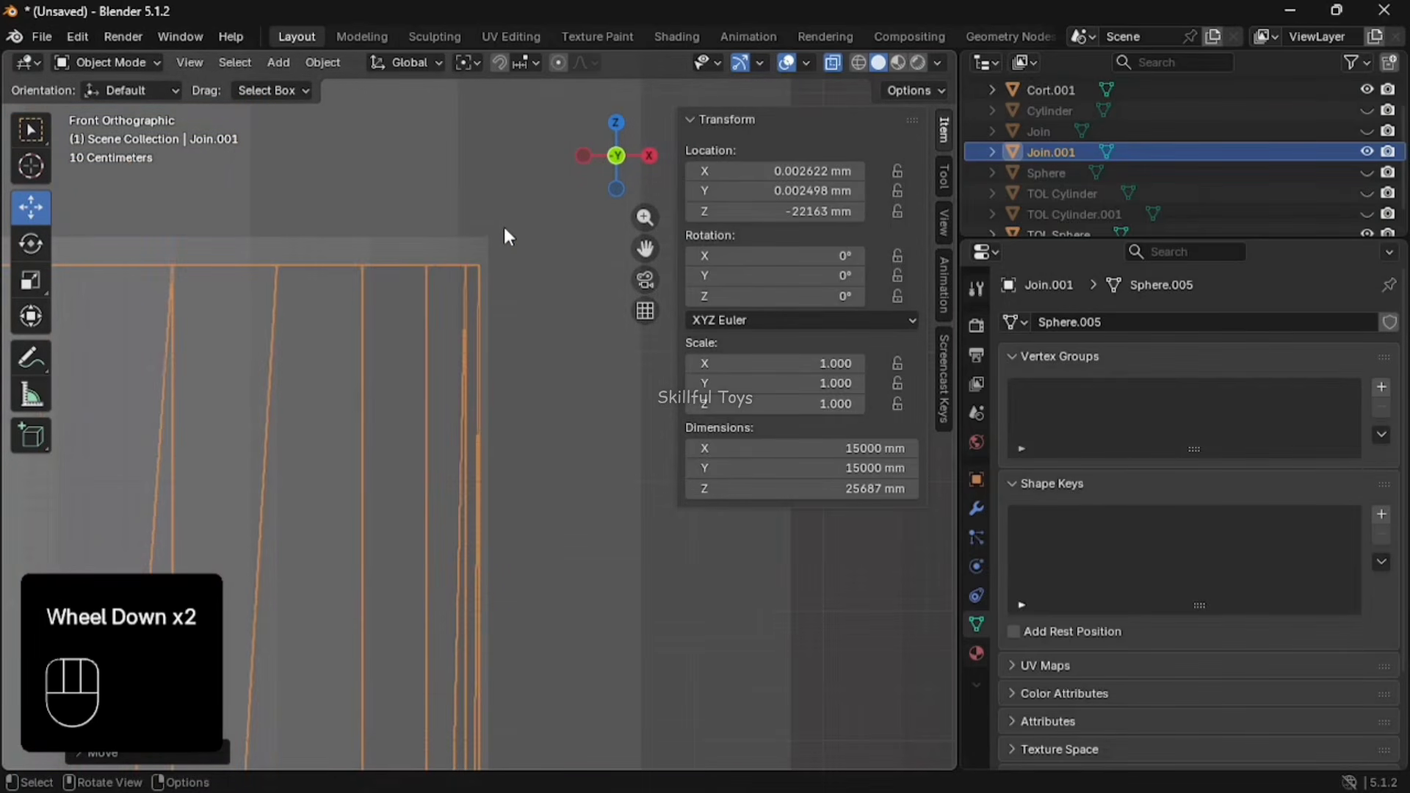
{"action": "scroll", "coordinate": [504, 231], "scroll_direction": "down", "scroll_amount": 7}
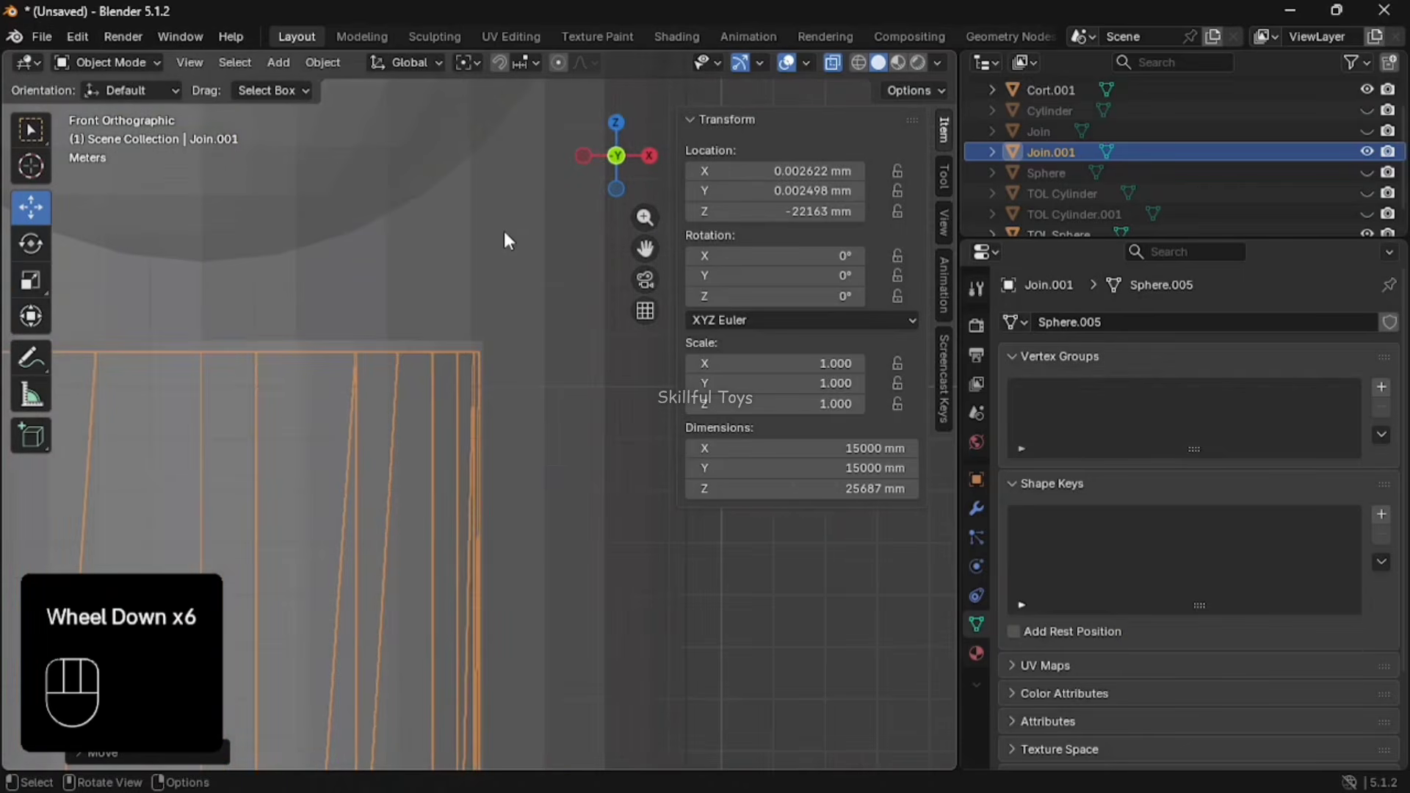
{"action": "scroll", "coordinate": [504, 235], "scroll_direction": "down", "scroll_amount": 1}
{"action": "key", "text": "ctrl+z"}
{"action": "scroll", "coordinate": [903, 257], "scroll_direction": "down", "scroll_amount": 2}
{"action": "scroll", "coordinate": [903, 257], "scroll_direction": "up", "scroll_amount": 1}
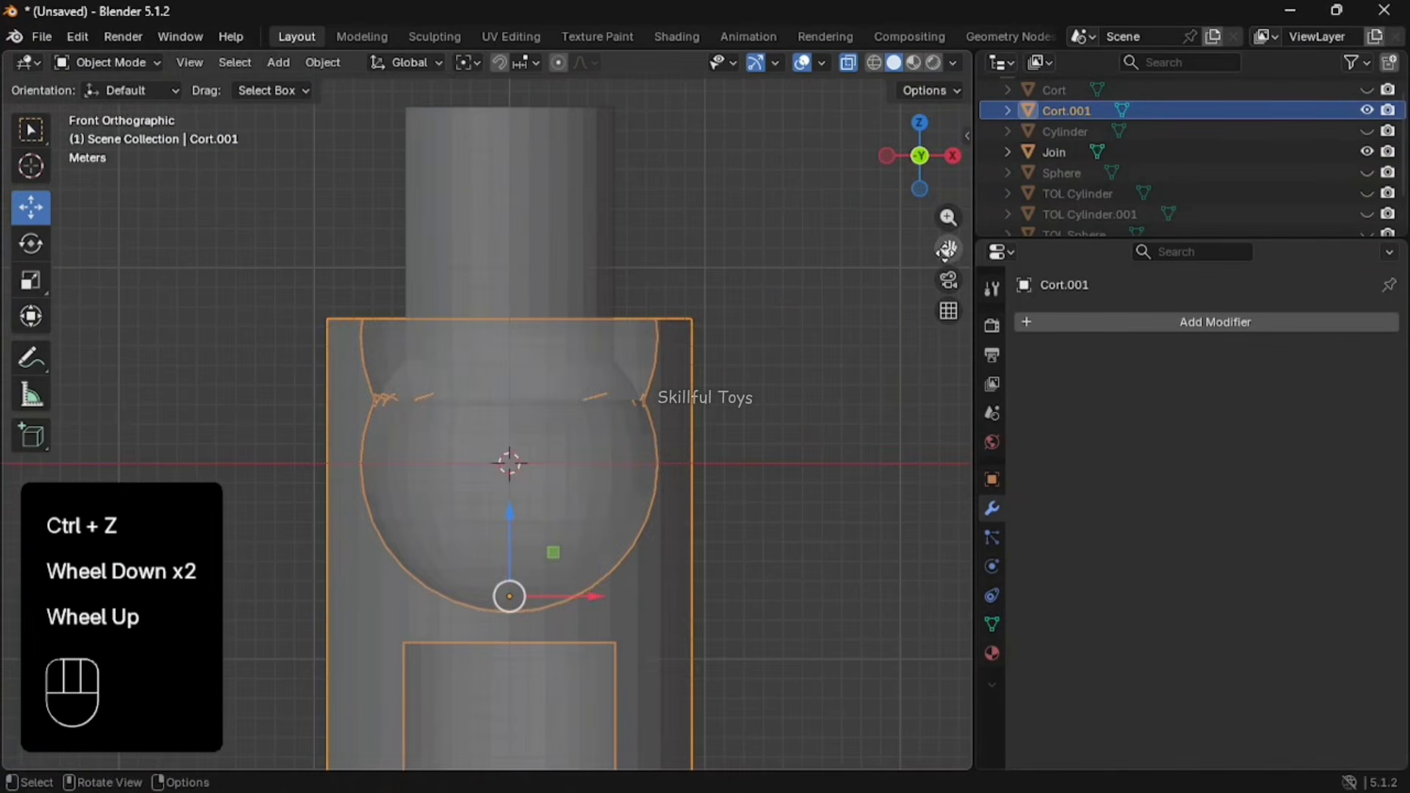
Examine the clearance between the ball joint Join and the socket in Cort.001 from the front and the side
{"action": "left_click_drag", "start_coordinate": [946, 250], "coordinate": [913, 262]}
{"action": "scroll", "coordinate": [866, 303], "scroll_direction": "up", "scroll_amount": 2}
{"action": "left_click", "coordinate": [936, 387]}
{"action": "scroll", "coordinate": [922, 339], "scroll_direction": "up", "scroll_amount": 1}
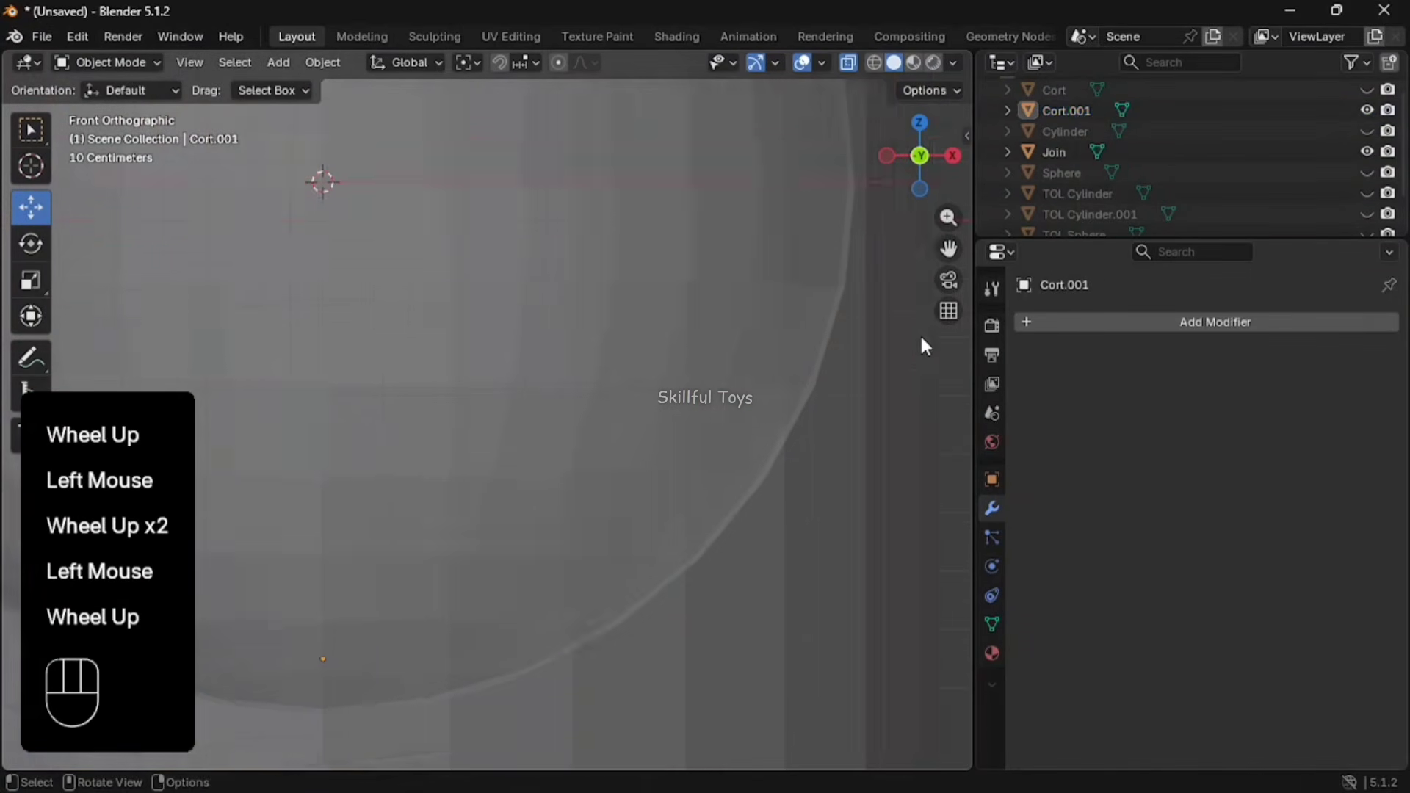
{"action": "left_click_drag", "start_coordinate": [947, 250], "coordinate": [790, 252]}
{"action": "scroll", "coordinate": [790, 252], "scroll_direction": "down", "scroll_amount": 4}
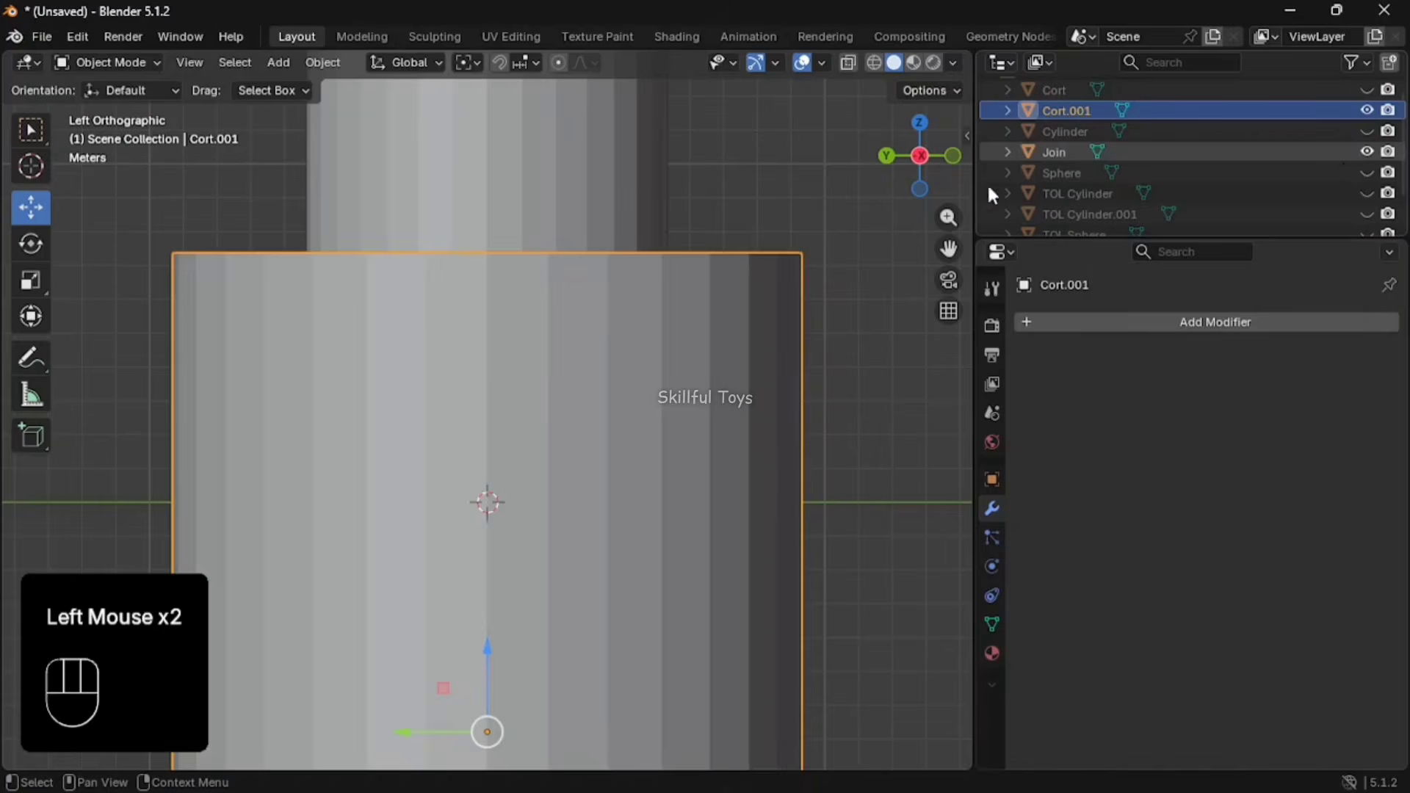
{"action": "mouse_move", "coordinate": [925, 161]}
{"action": "left_mouse_down"}
{"action": "mouse_move", "coordinate": [928, 267]}
{"action": "mouse_move", "coordinate": [897, 277]}
{"action": "mouse_move", "coordinate": [918, 156]}
{"action": "mouse_move", "coordinate": [904, 158]}
{"action": "left_mouse_up"}
{"action": "scroll", "coordinate": [919, 154], "scroll_direction": "down", "scroll_amount": 2}
{"action": "scroll", "coordinate": [902, 156], "scroll_direction": "up", "scroll_amount": 3}
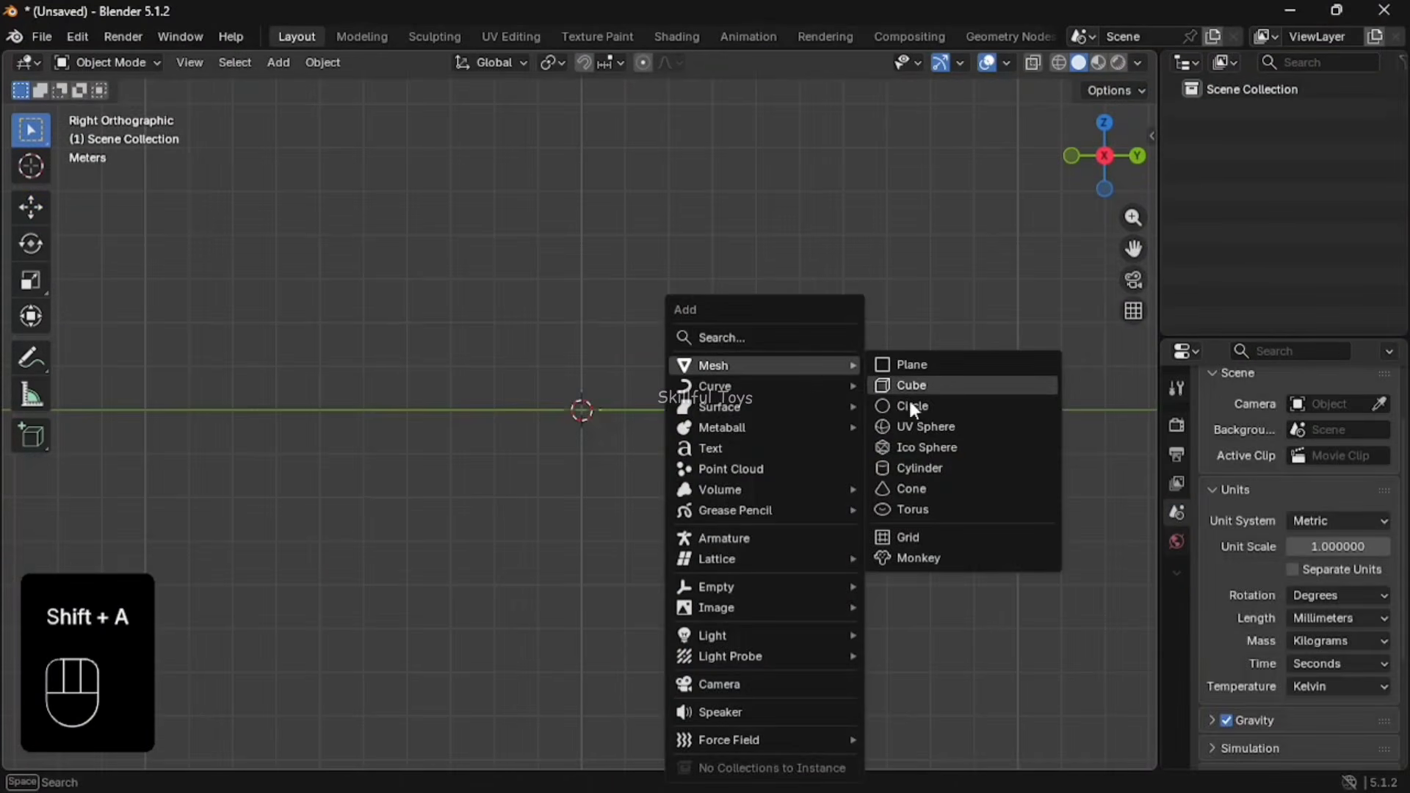
Add a UV sphere at the origin of the empty scene
{"action": "left_click", "coordinate": [931, 425]}
{"action": "scroll", "coordinate": [659, 406], "scroll_direction": "up", "scroll_amount": 3}
{"action": "left_click", "coordinate": [649, 396]}
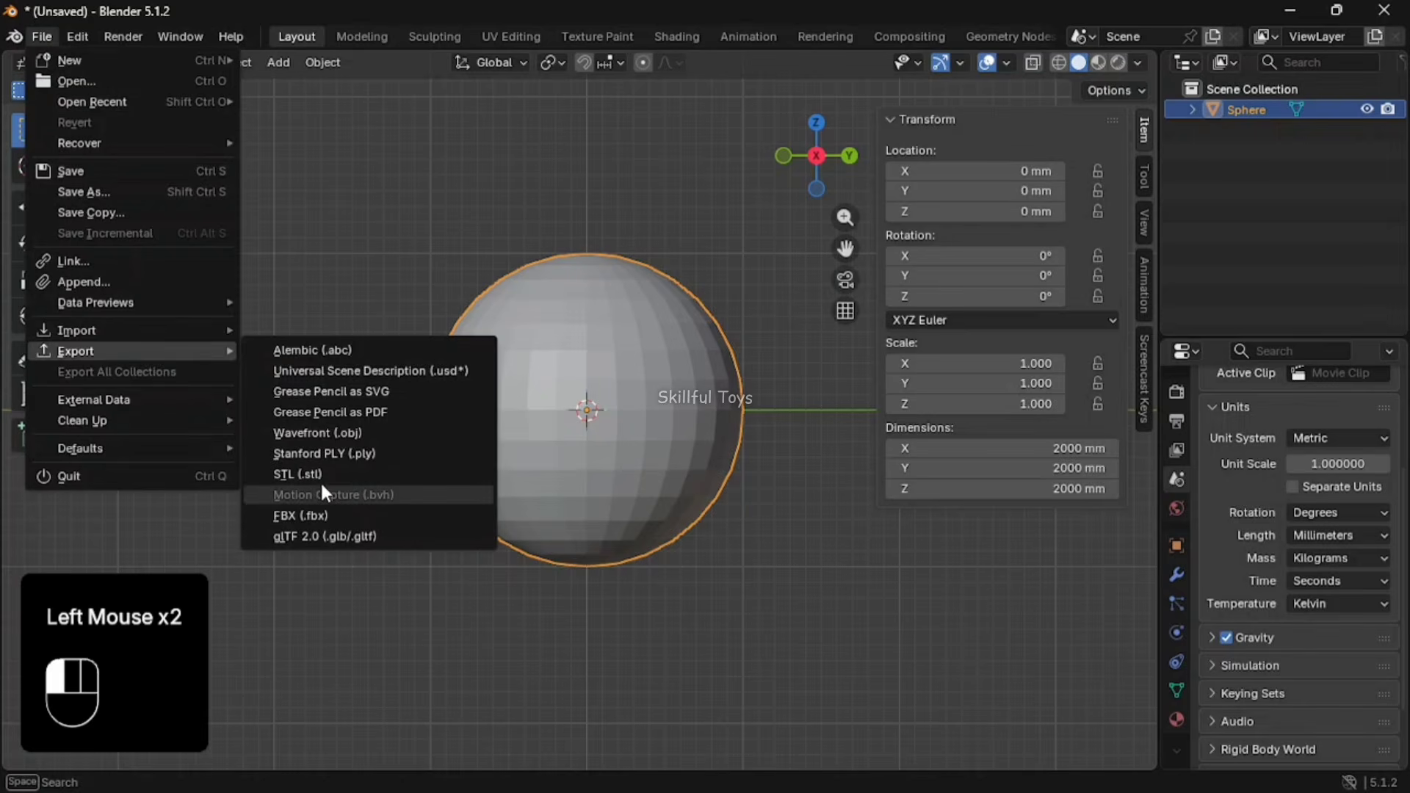
Set up an STL export of the sphere to the Downloads folder, limited to the selection only
{"action": "left_click", "coordinate": [323, 474]}
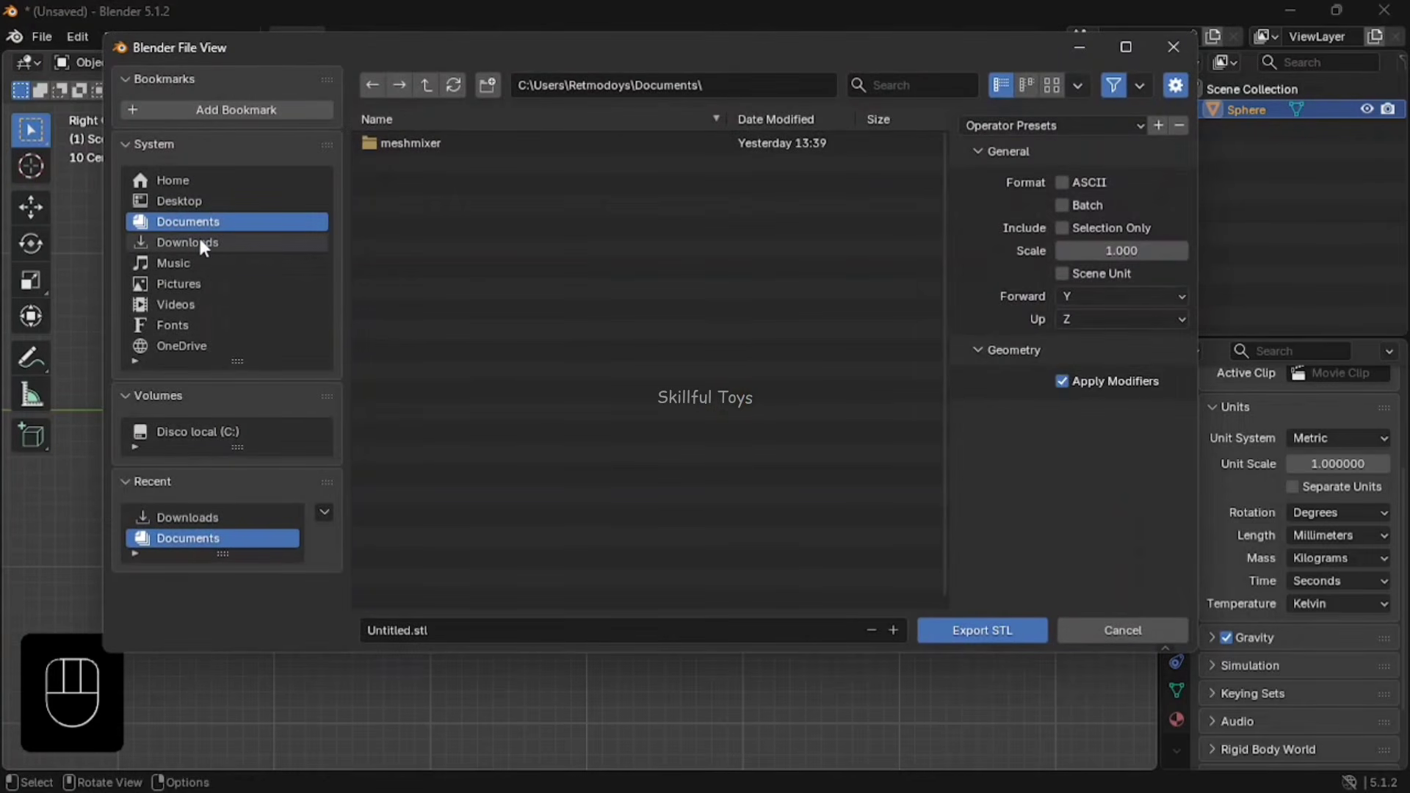
{"action": "left_click", "coordinate": [196, 242]}
{"action": "left_click", "coordinate": [1063, 228]}
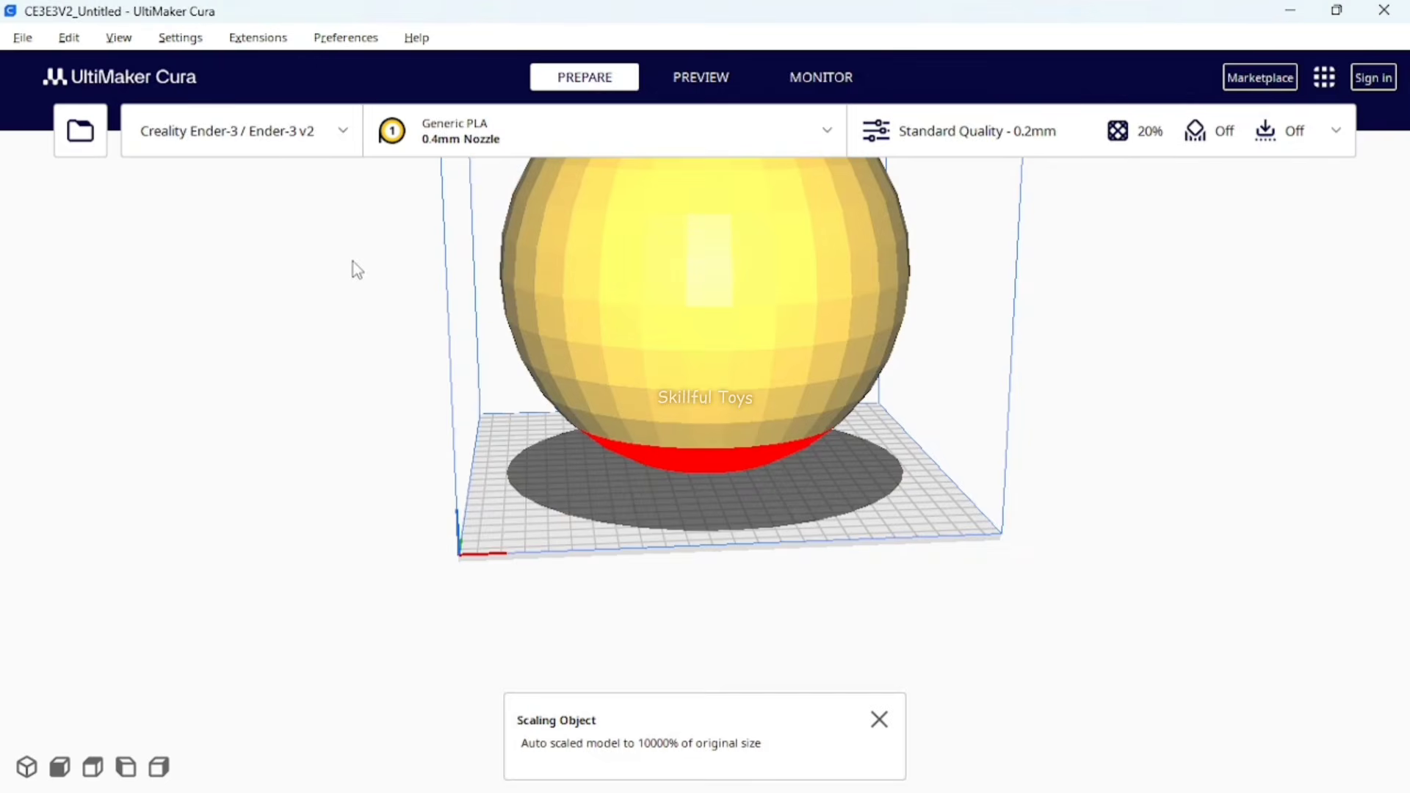
Switch to UltiMaker Cura and scale the imported sphere uniformly to 15 mm
{"action": "right_click_drag", "start_coordinate": [905, 349], "coordinate": [865, 355]}
{"action": "left_click", "coordinate": [710, 345]}
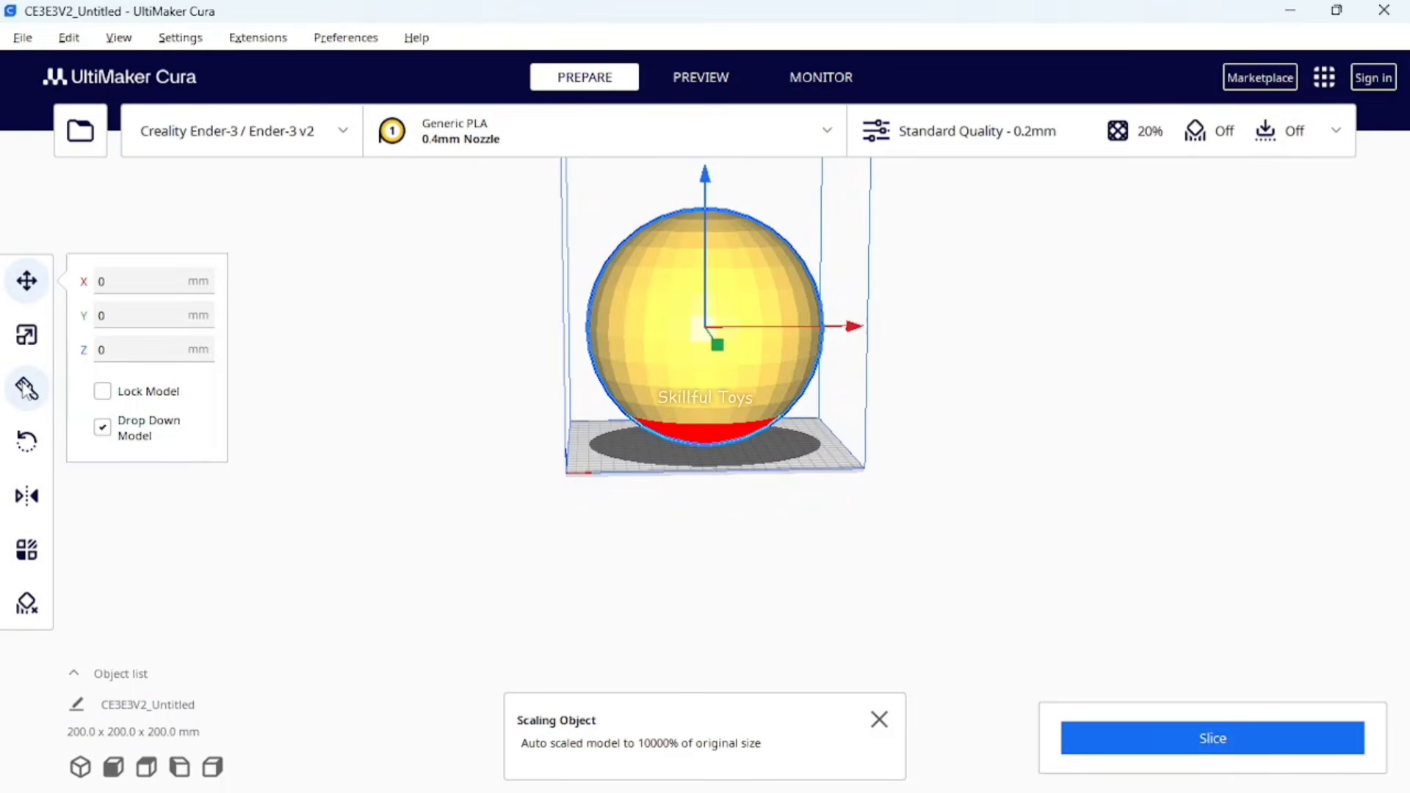
{"action": "left_click", "coordinate": [30, 340]}
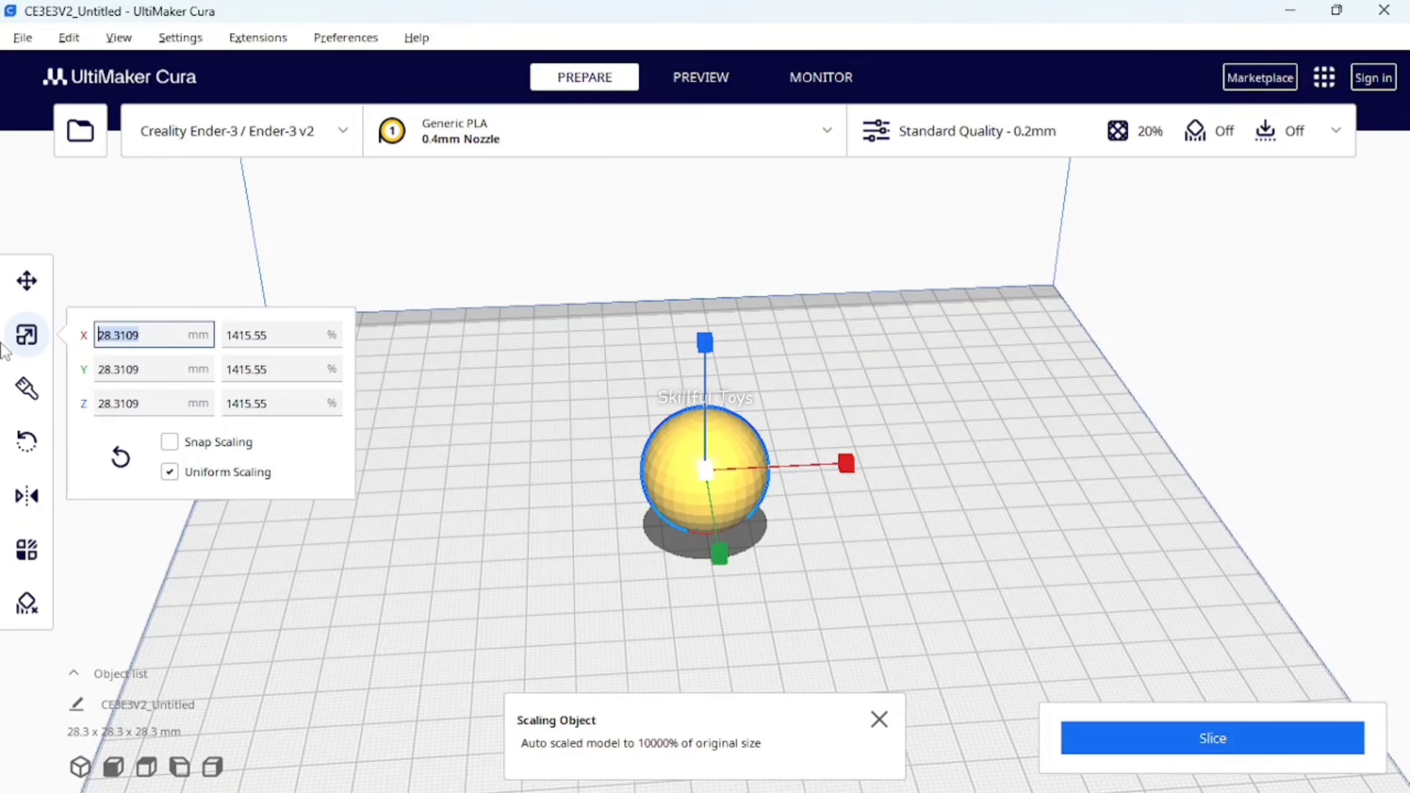
{"action": "type", "text": "15"}
{"action": "key", "text": "Return"}
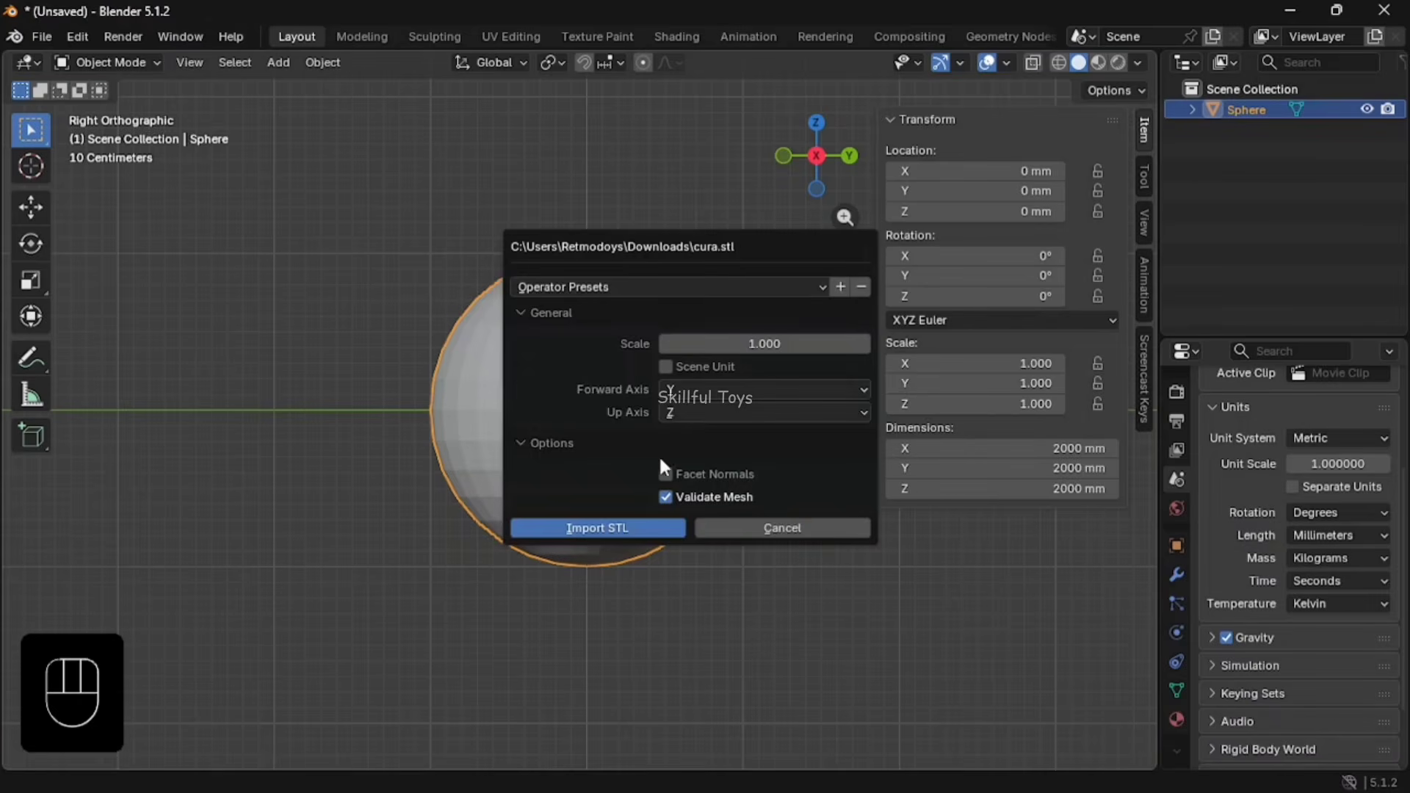
Switch to Blender and import cura.stl at scale 1.000 to compare its size with the existing sphere
{"action": "left_click", "coordinate": [636, 527]}
{"action": "scroll", "coordinate": [682, 385], "scroll_direction": "down", "scroll_amount": 5}
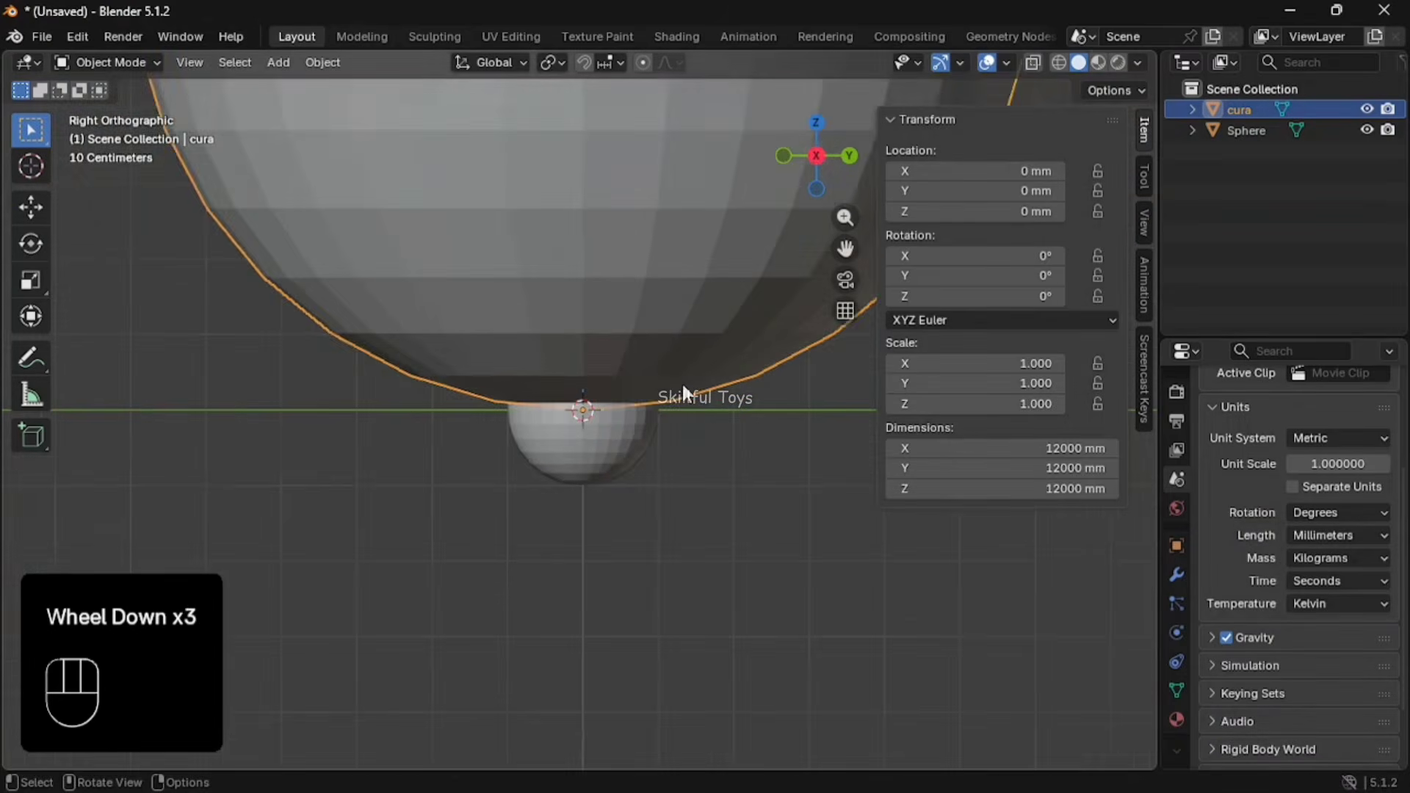
{"action": "scroll", "coordinate": [682, 385], "scroll_direction": "down", "scroll_amount": 5}
{"action": "scroll", "coordinate": [686, 382], "scroll_direction": "up", "scroll_amount": 2}
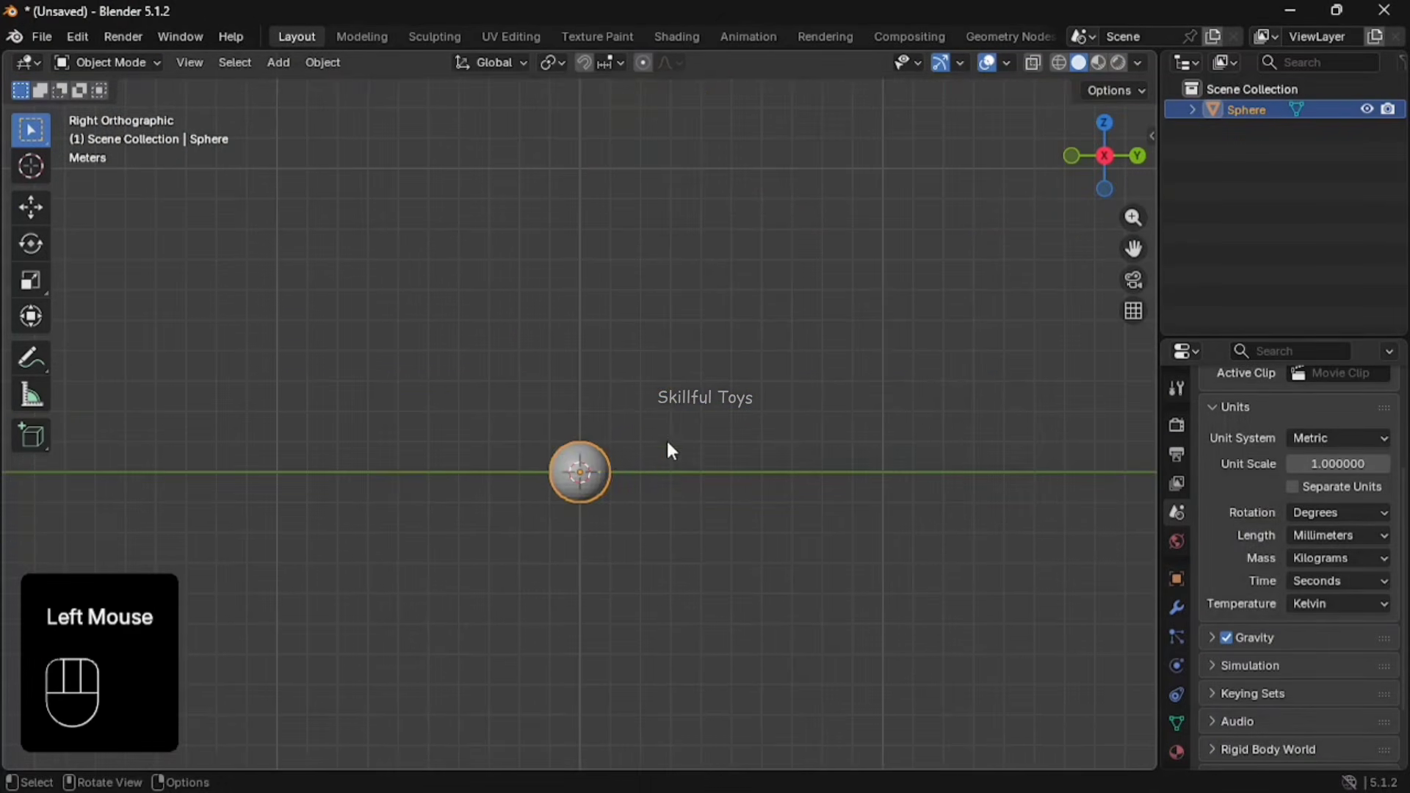
Scale the UV sphere up freehand and display its transform values and dimensions
{"action": "key", "text": "s"}
{"action": "left_click", "coordinate": [881, 196]}
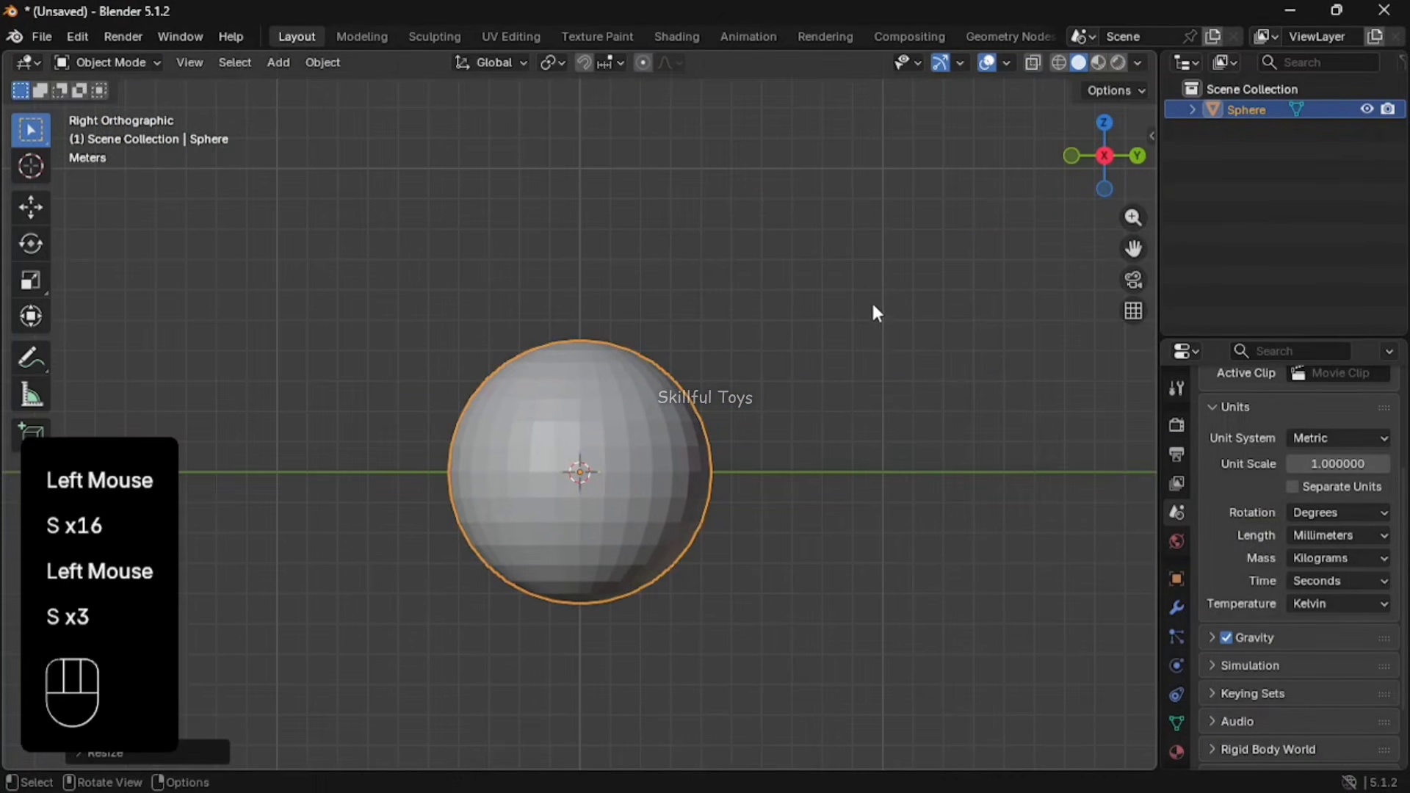
{"action": "key", "text": "n"}
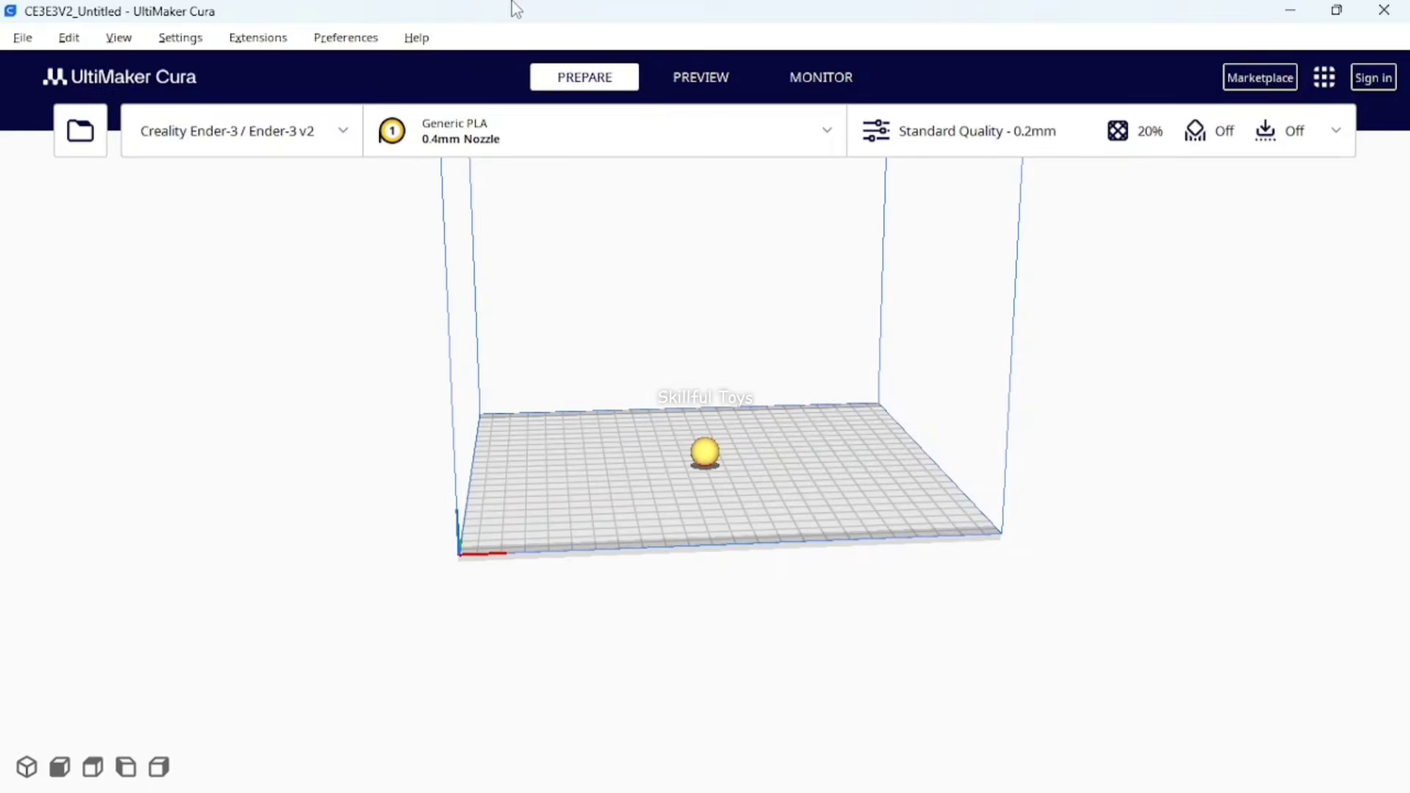
Switch to UltiMaker Cura and check the scale values of the exported sphere
{"action": "scroll", "coordinate": [671, 173], "scroll_direction": "up", "scroll_amount": 5}
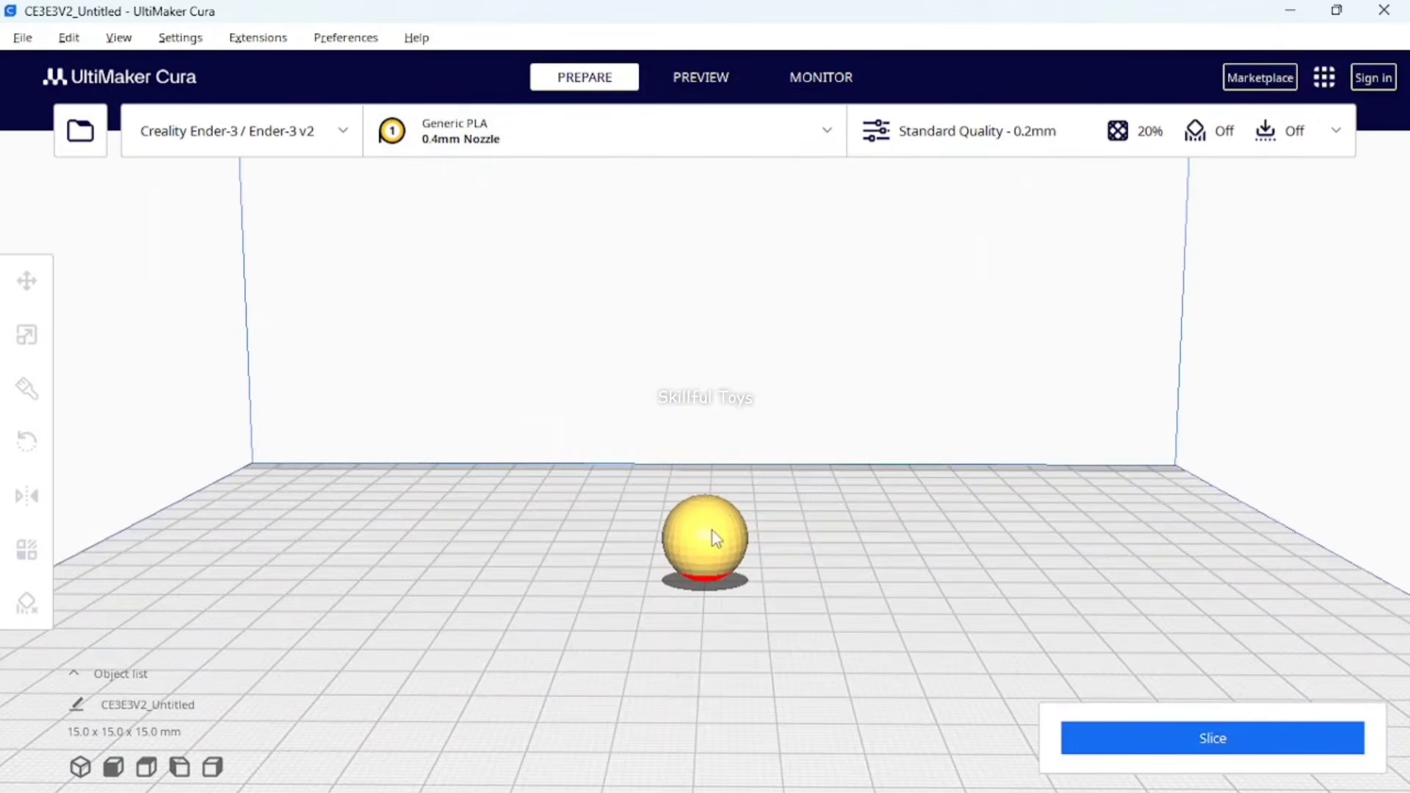
{"action": "left_click", "coordinate": [710, 532]}
{"action": "left_click", "coordinate": [26, 335]}
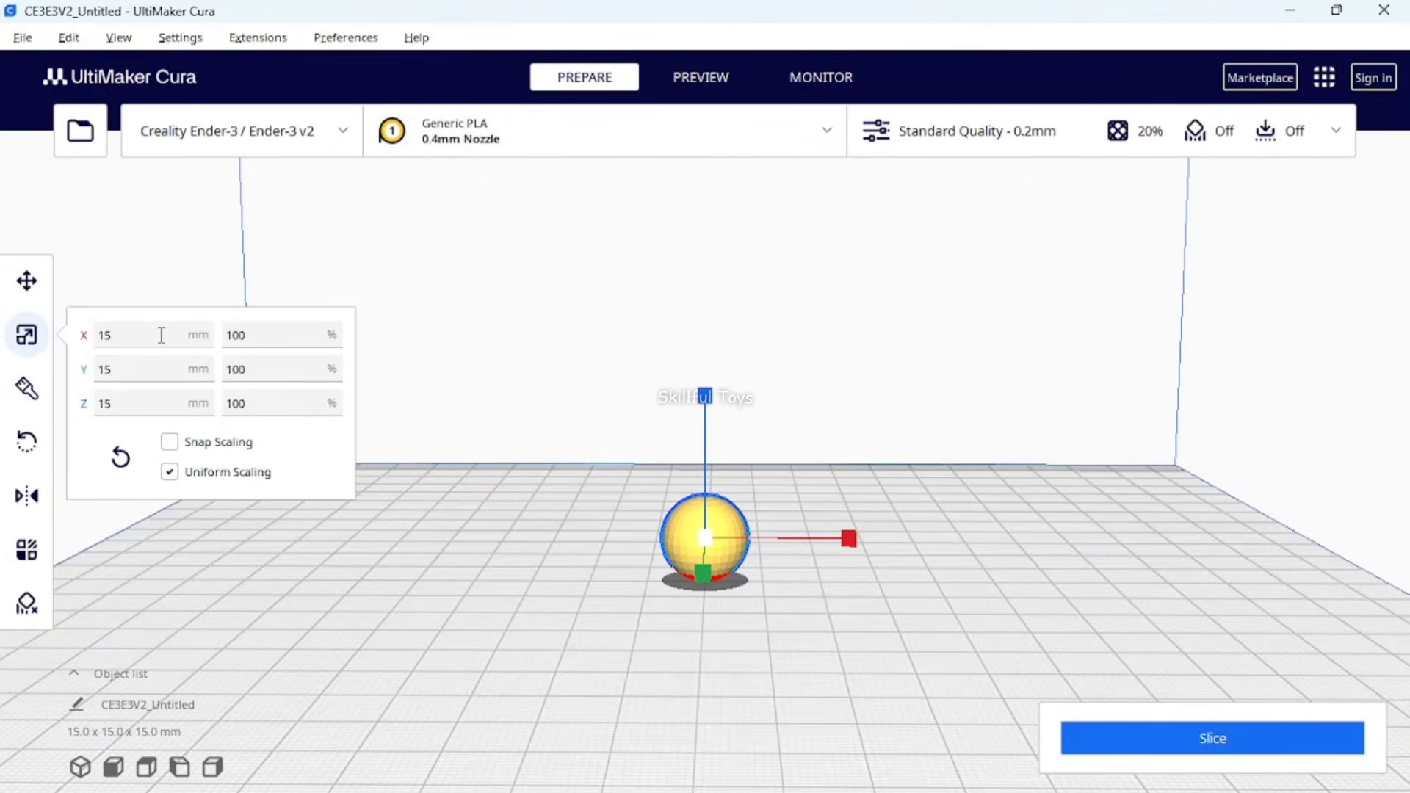
{"action": "left_click", "coordinate": [827, 569]}
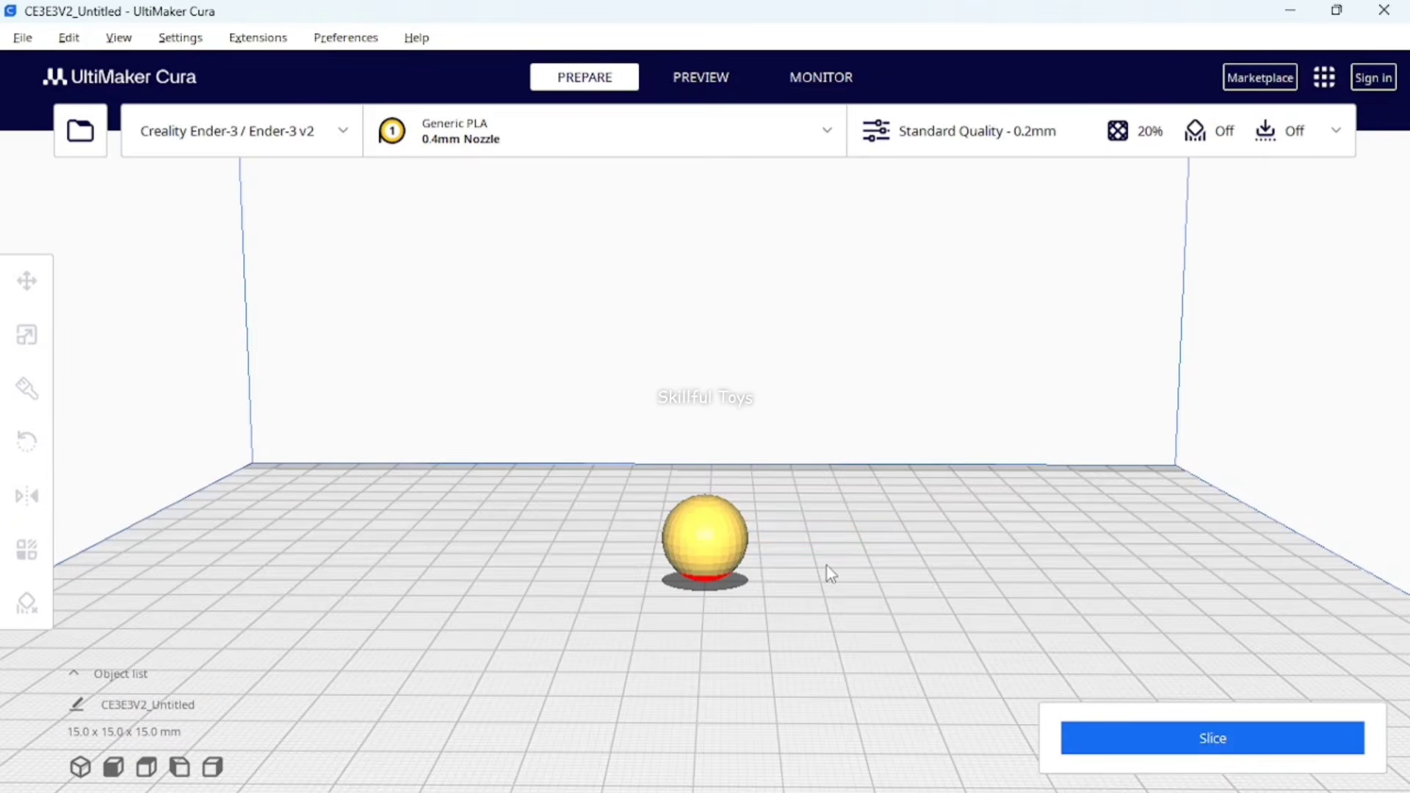
{"action": "left_click", "coordinate": [703, 571]}
Switch between Blender and Cura to compare the sphere's dimensions in both programs
{"action": "left_click", "coordinate": [847, 777]}
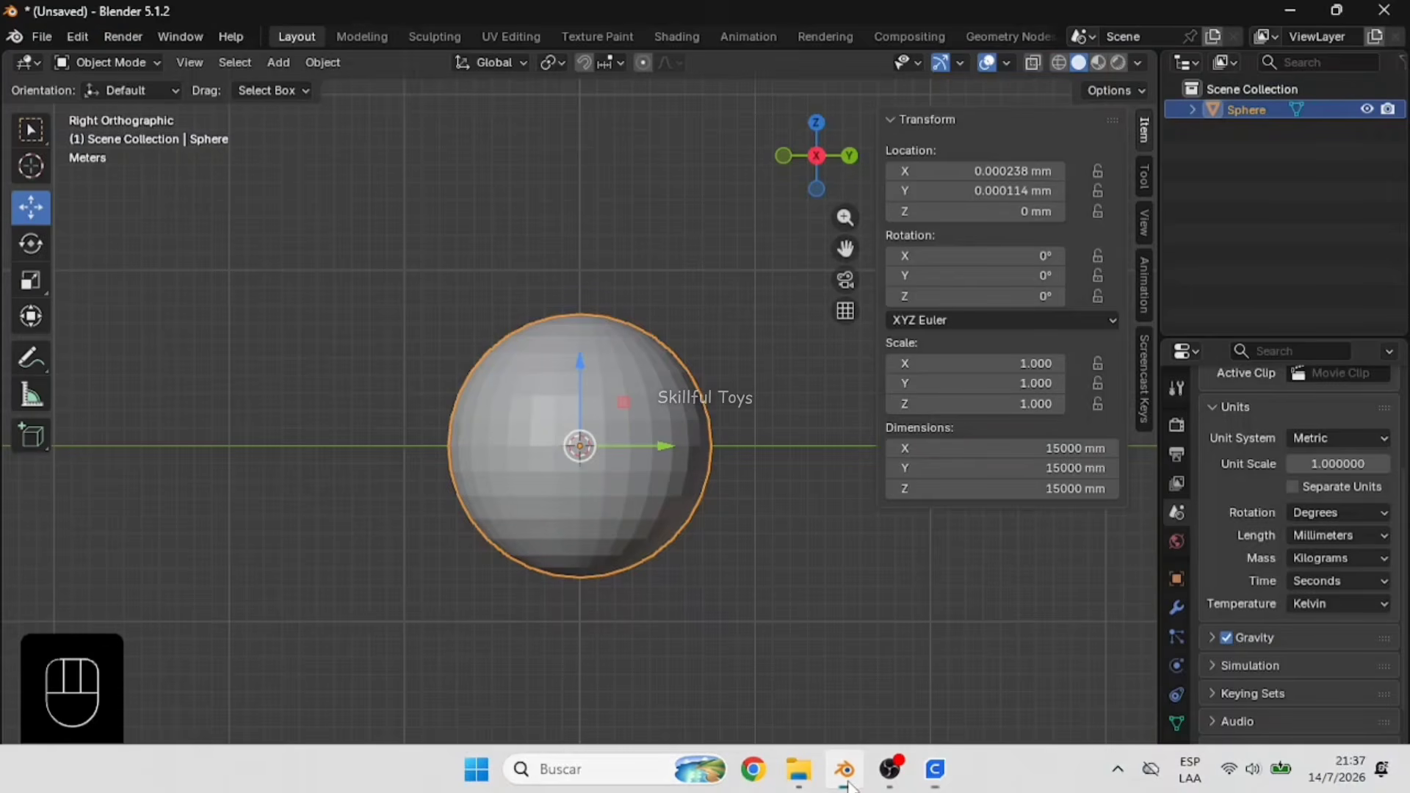
{"action": "left_click", "coordinate": [848, 783]}
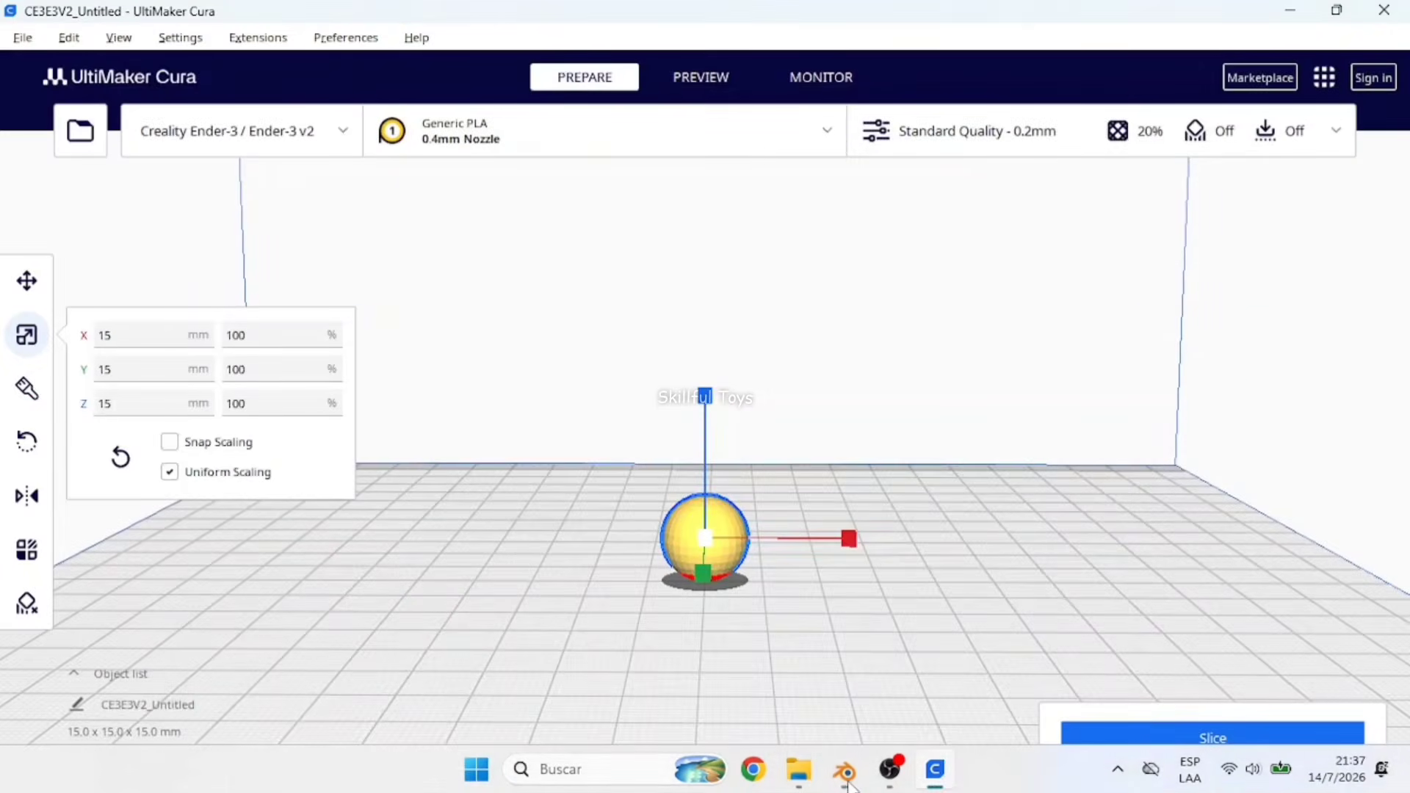
{"action": "left_click", "coordinate": [848, 783]}
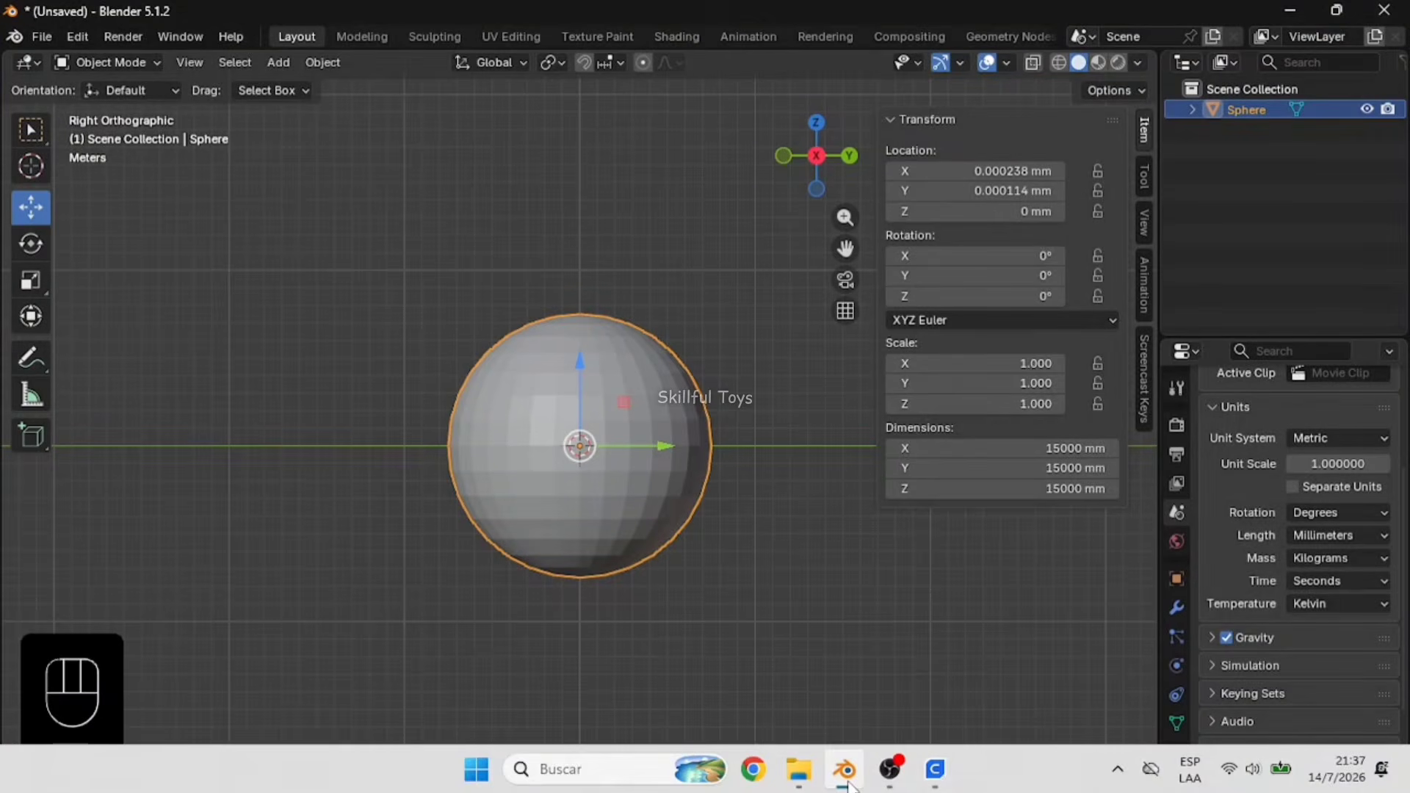
{"action": "left_click", "coordinate": [848, 782]}
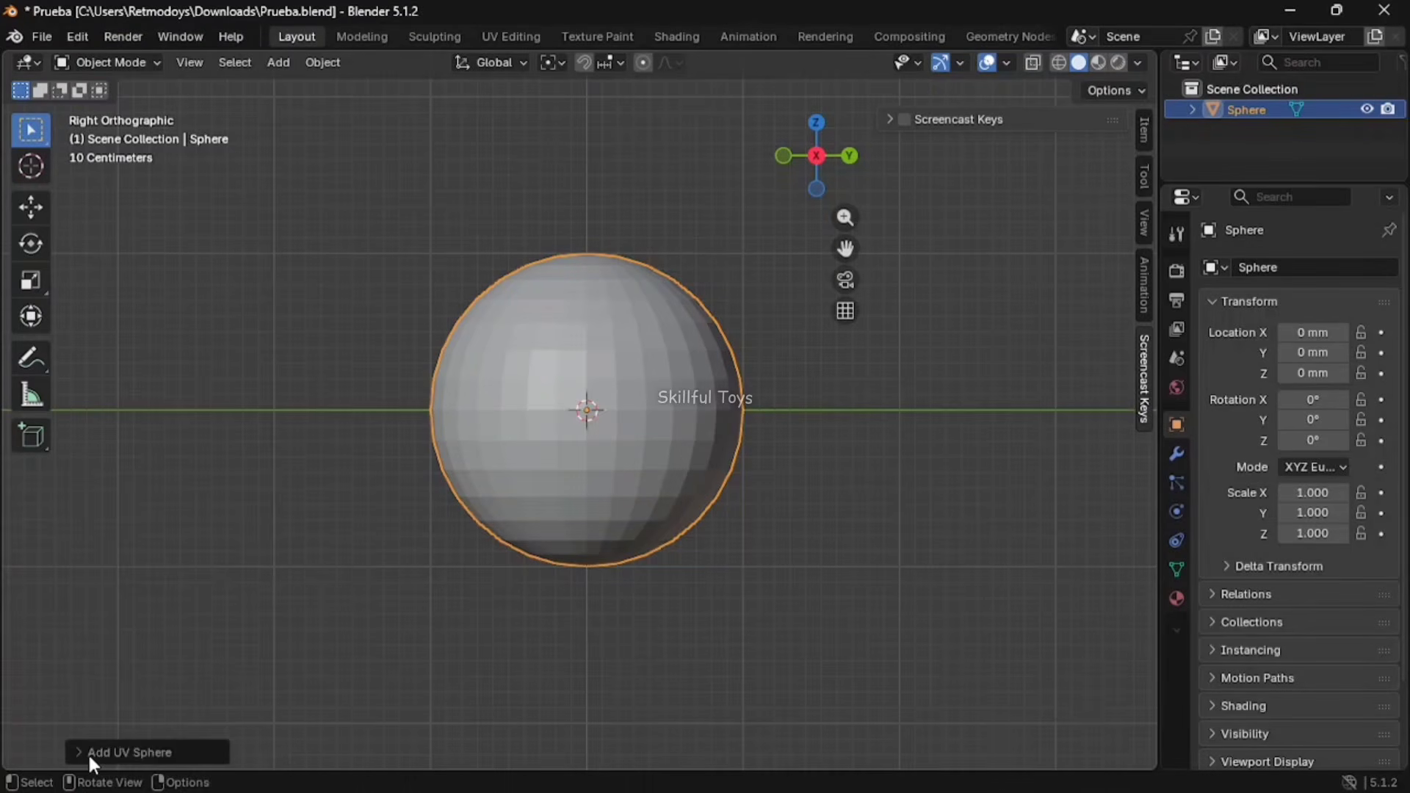
Increase the new UV sphere's segment count to about 50 in its creation settings
{"action": "left_click", "coordinate": [88, 753]}
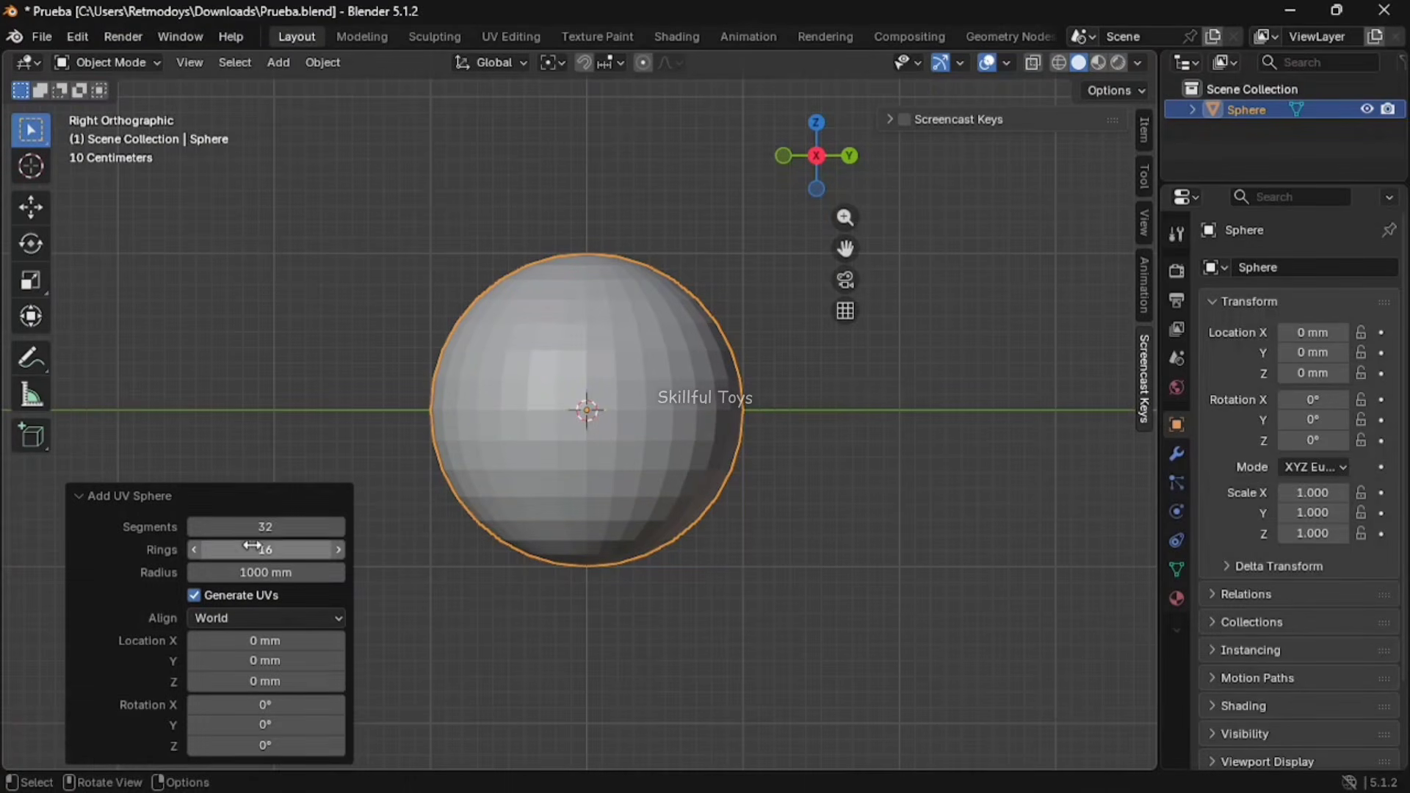
{"action": "left_click_drag", "start_coordinate": [253, 526], "coordinate": [309, 527]}
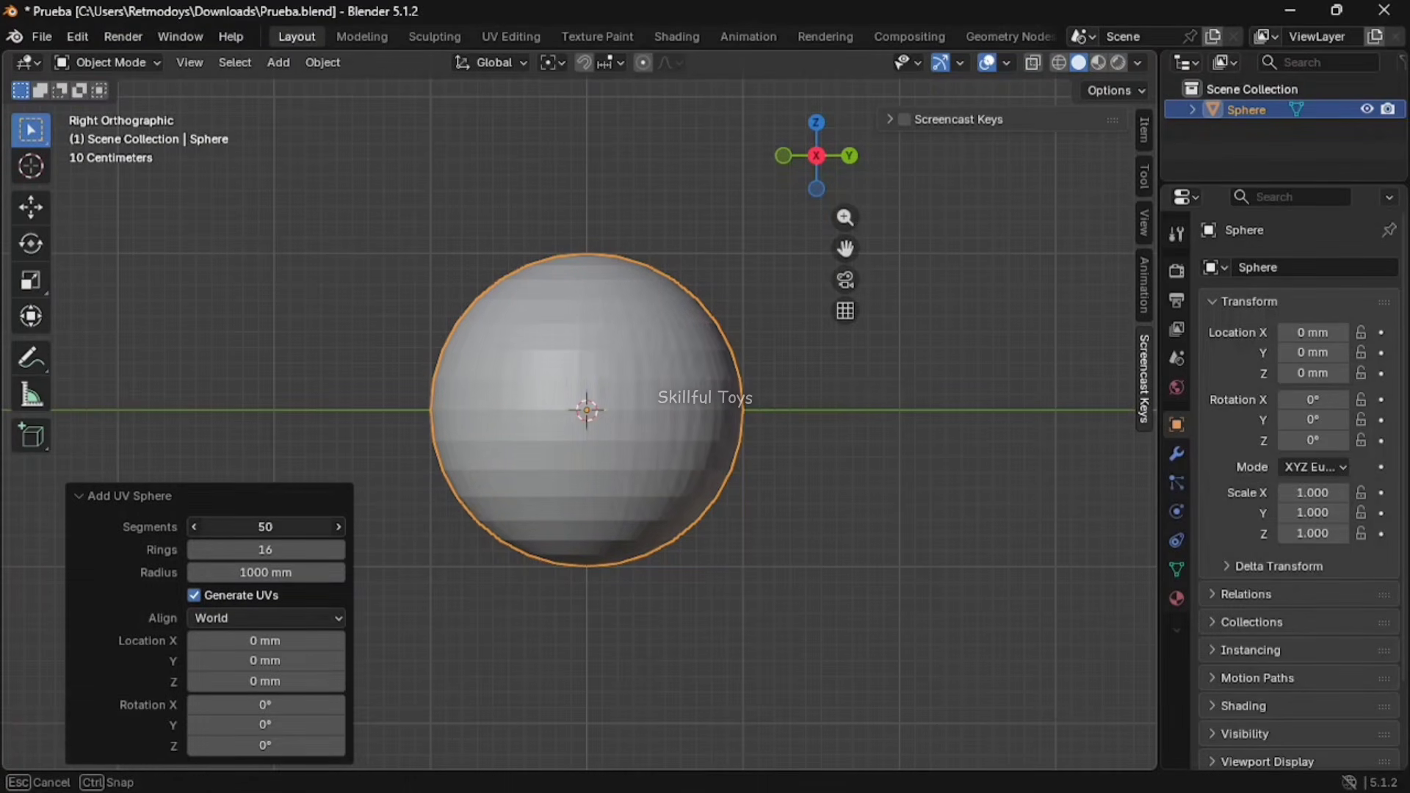
{"action": "left_click_drag", "start_coordinate": [309, 527], "coordinate": [323, 526]}
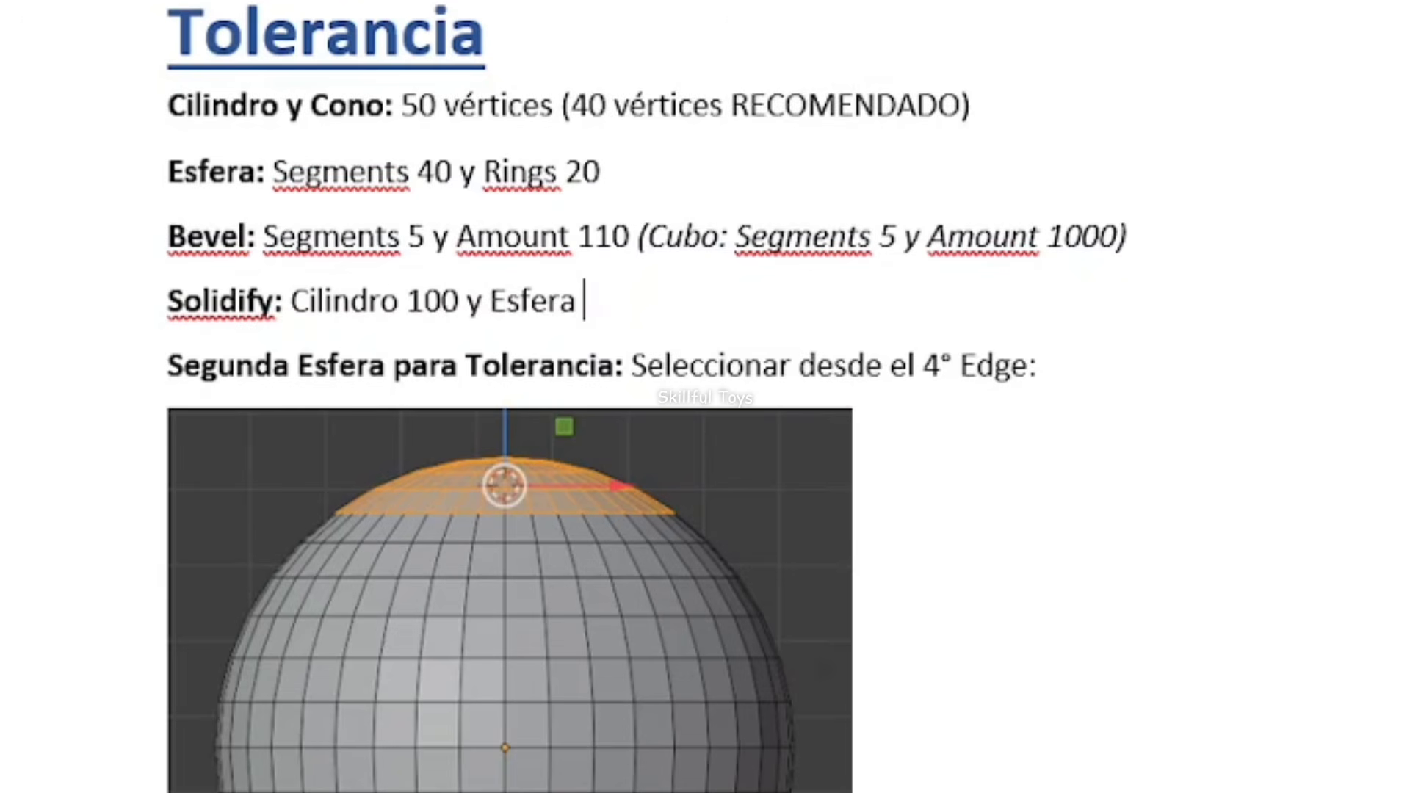
Add a cylinder at the origin and scale it up uniformly by a factor of about 5.8
{"action": "key", "text": "shift+a"}
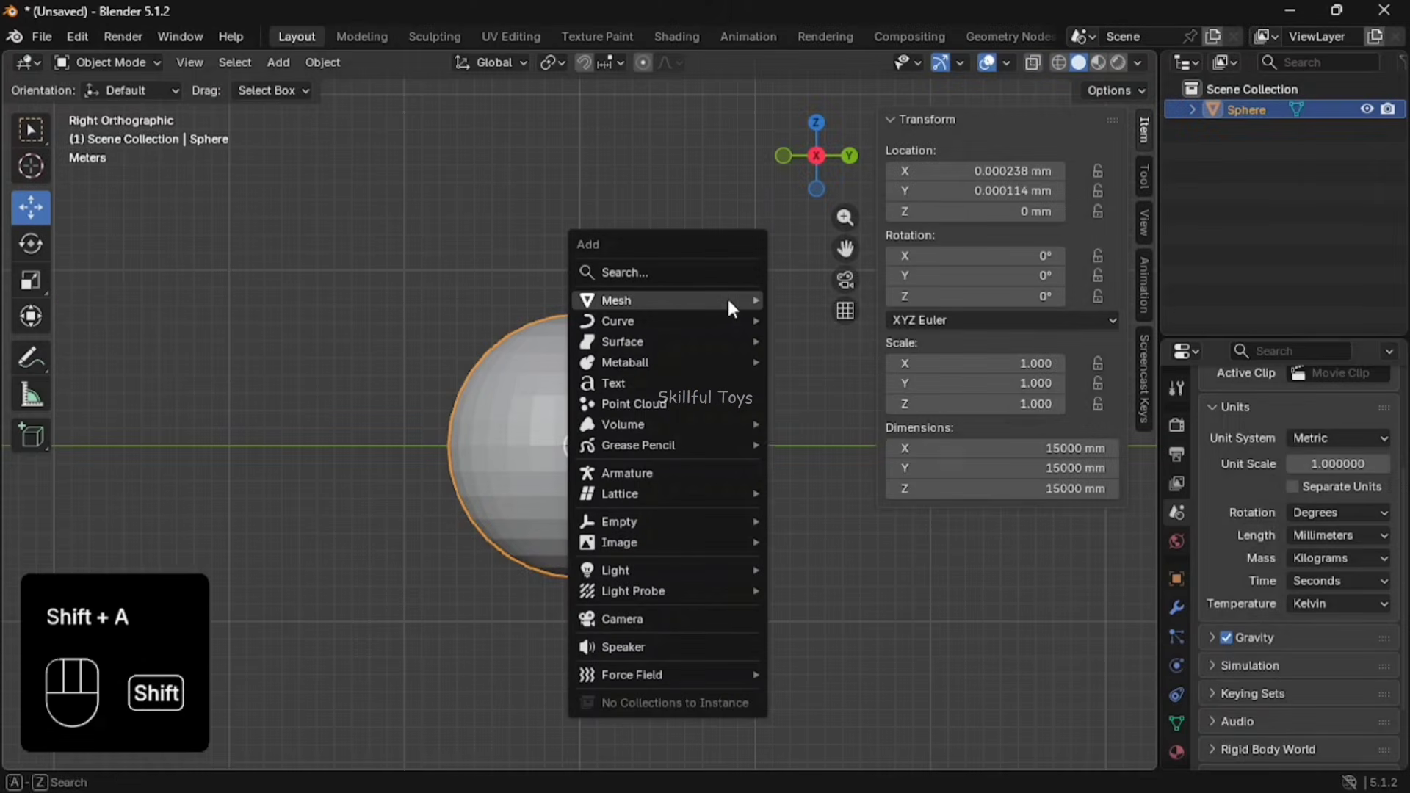
{"action": "mouse_move", "coordinate": [725, 296]}
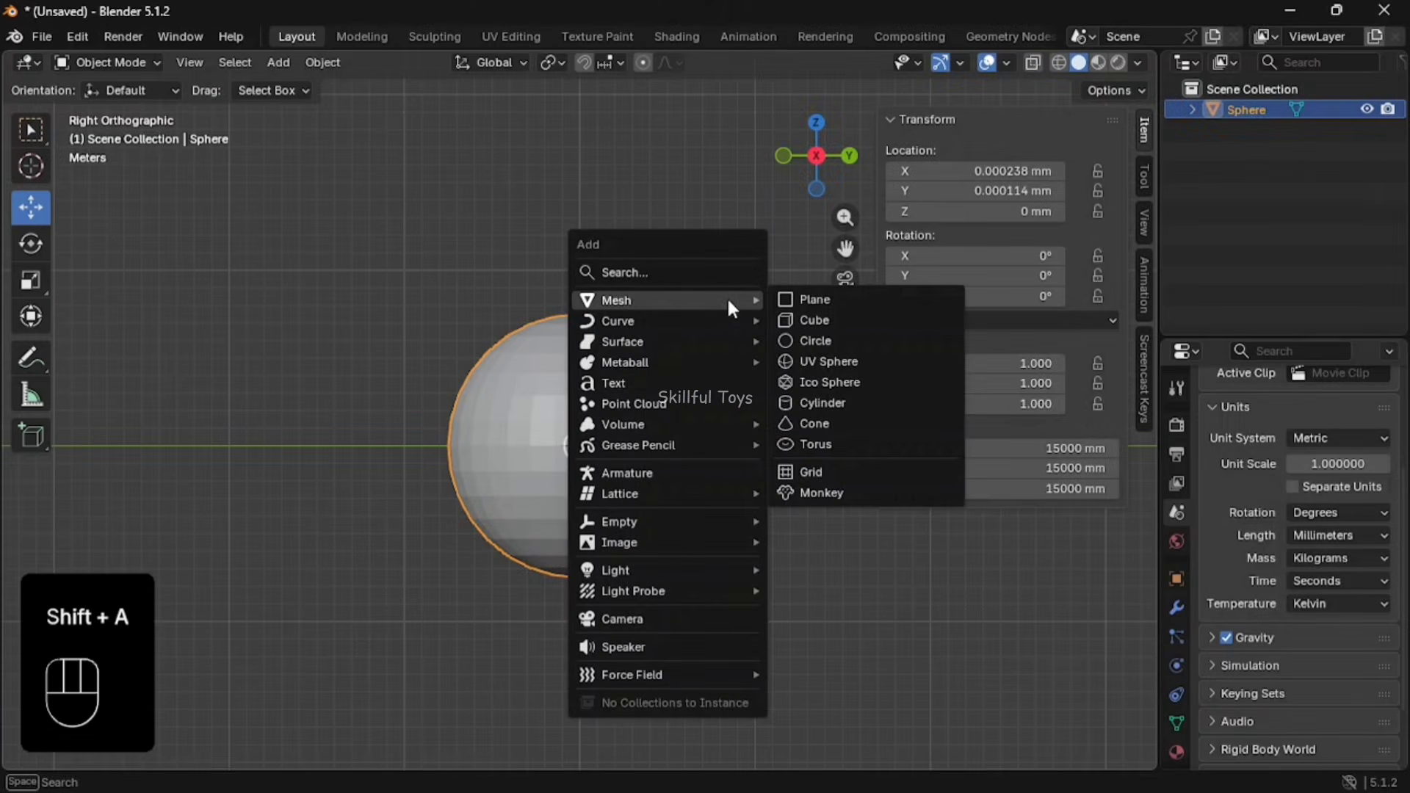
{"action": "left_click", "coordinate": [831, 403]}
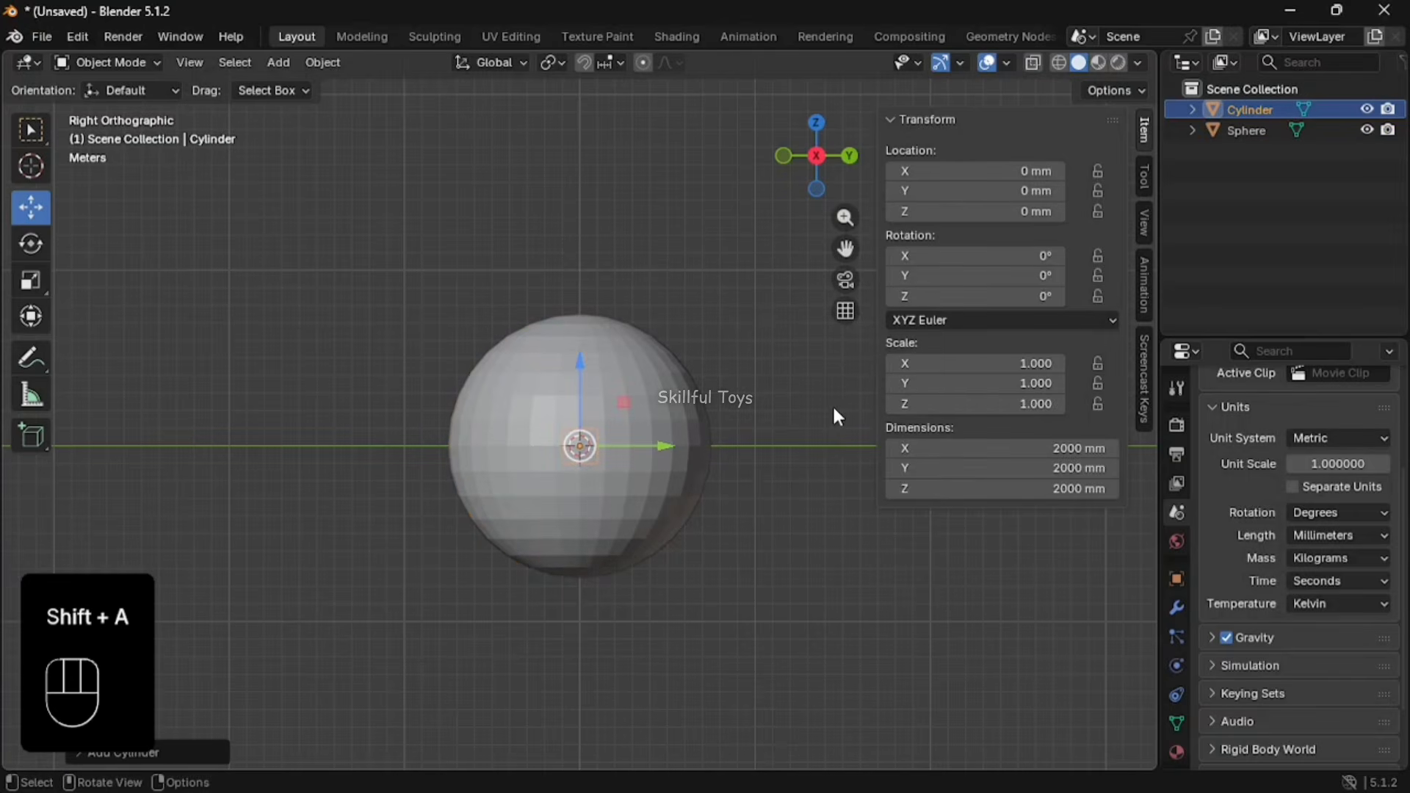
{"action": "key", "text": "s"}
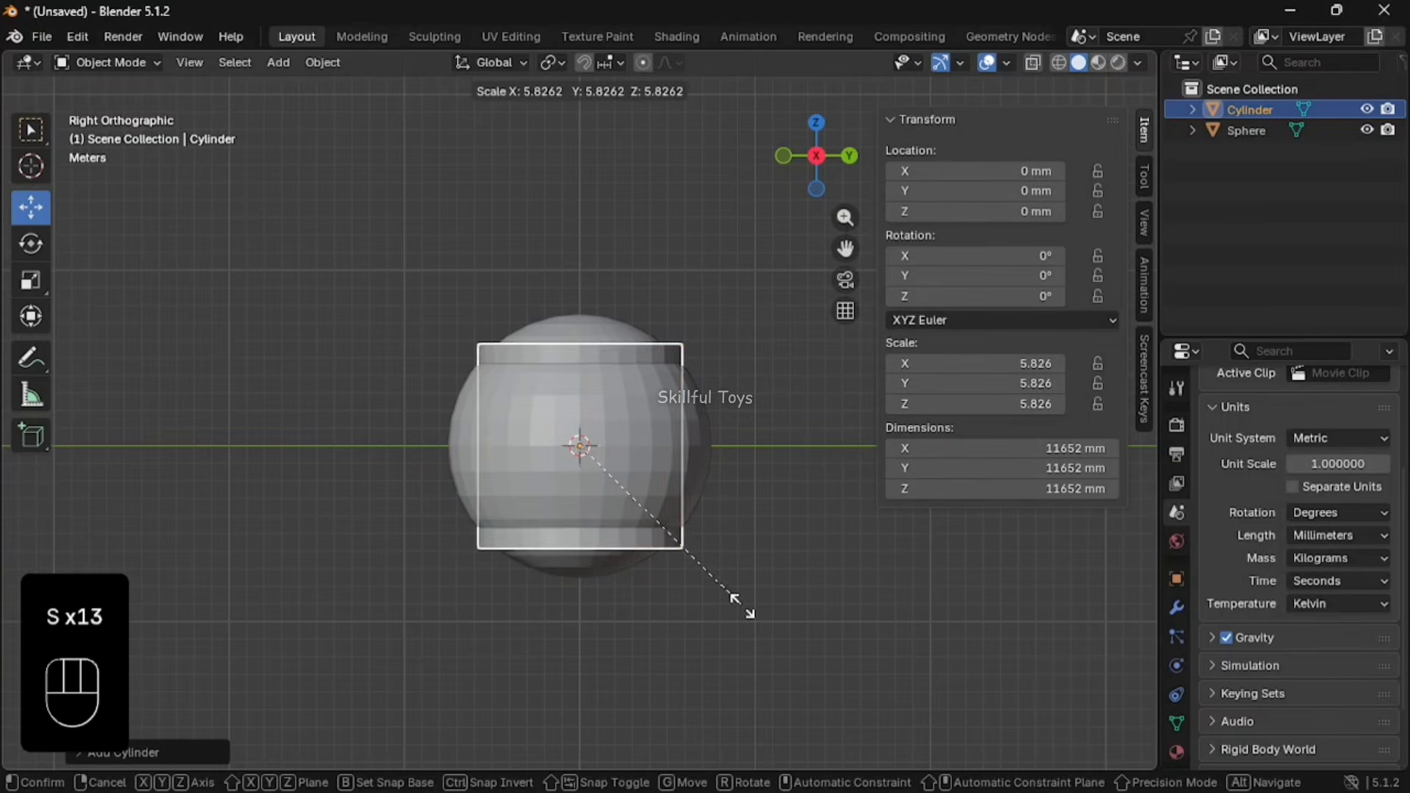
{"action": "left_click", "coordinate": [741, 604]}
Raise the cylinder to about Z 10163 mm above the sphere and stretch its height to about 16048 mm
{"action": "left_click", "coordinate": [30, 208]}
{"action": "left_click_drag", "start_coordinate": [578, 347], "coordinate": [572, 179]}
{"action": "left_click", "coordinate": [31, 280]}
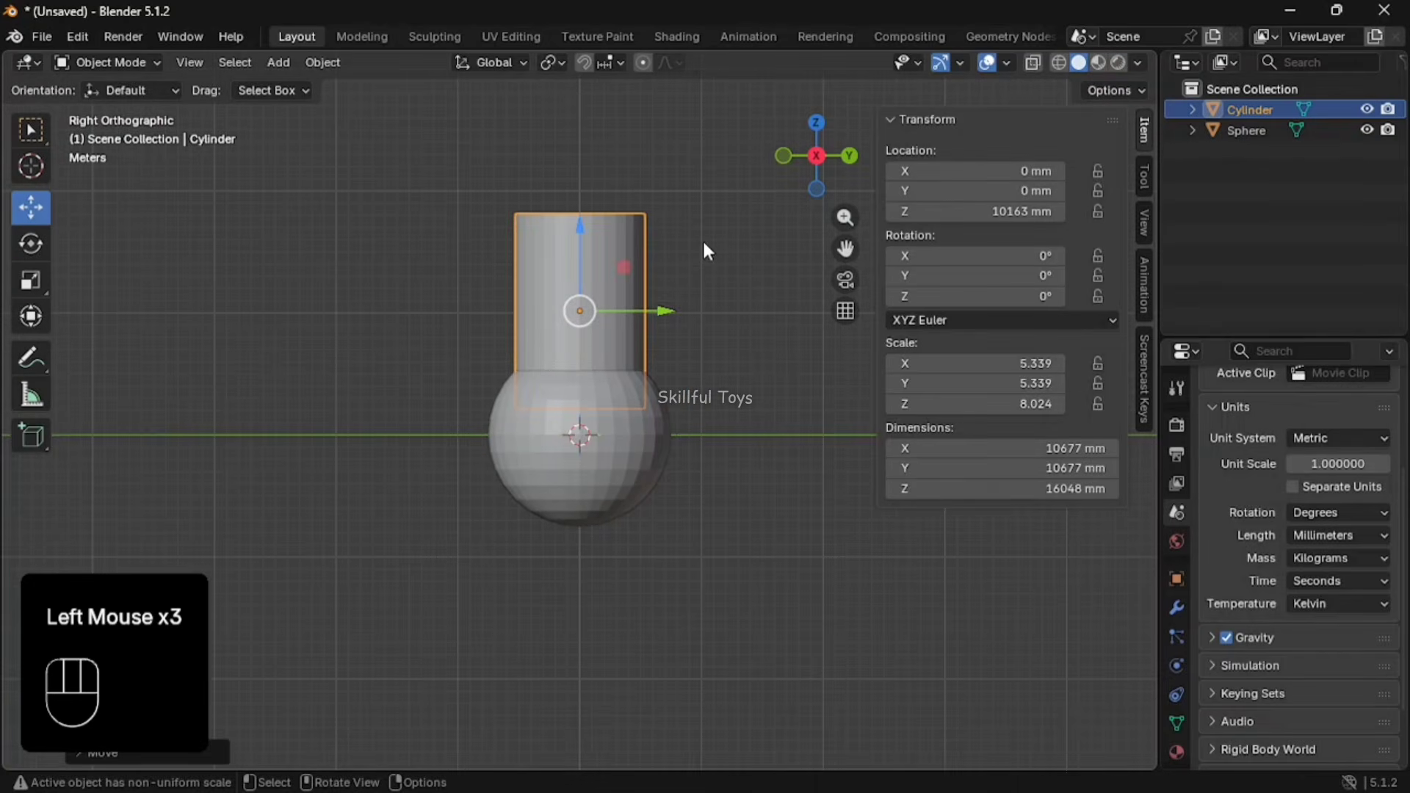
Apply the scale of the stretched cylinder
{"action": "key", "text": "ctrl+a"}
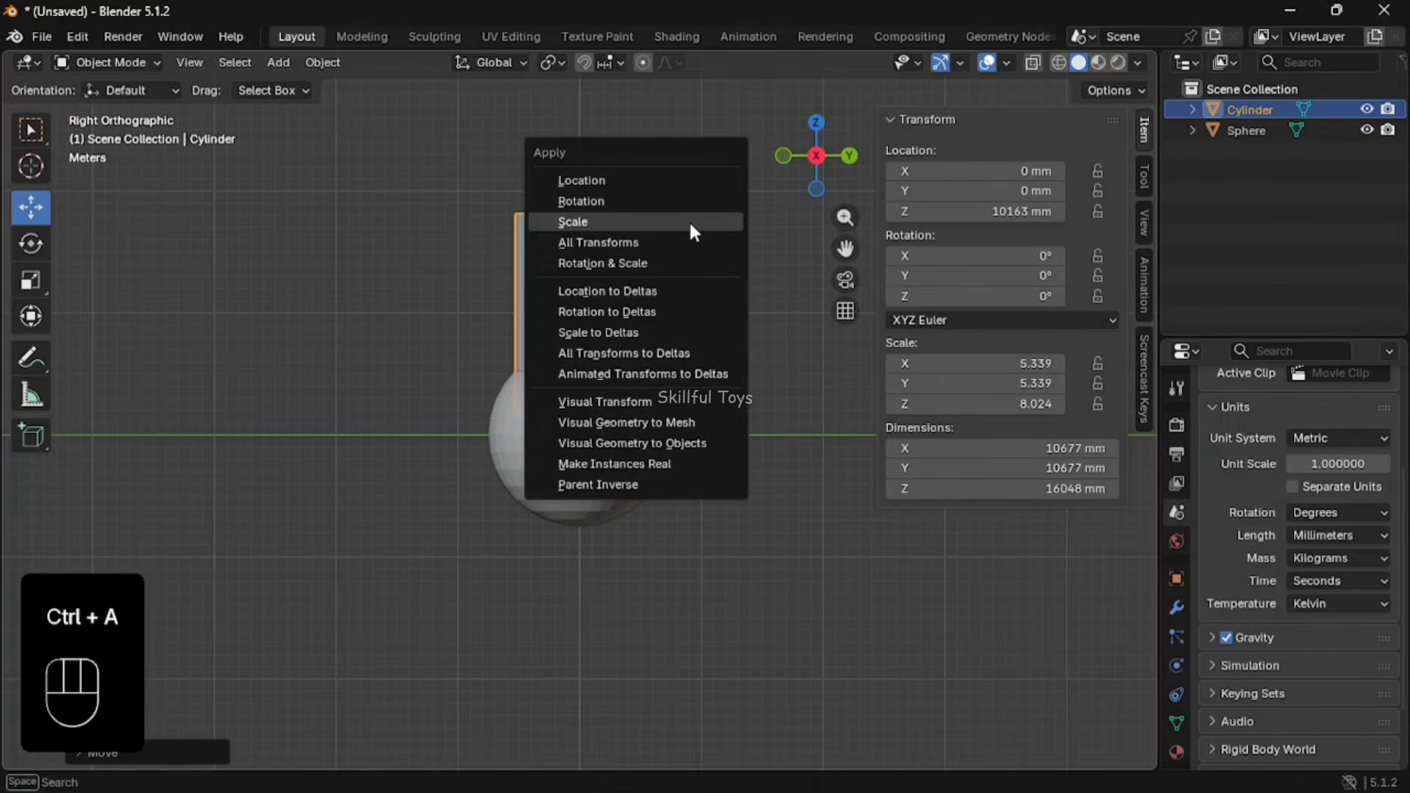
{"action": "left_click", "coordinate": [690, 222]}
Copy the sphere in place as Join and hide the original sphere
{"action": "left_click", "coordinate": [661, 441]}
{"action": "key", "text": "ctrl+c"}
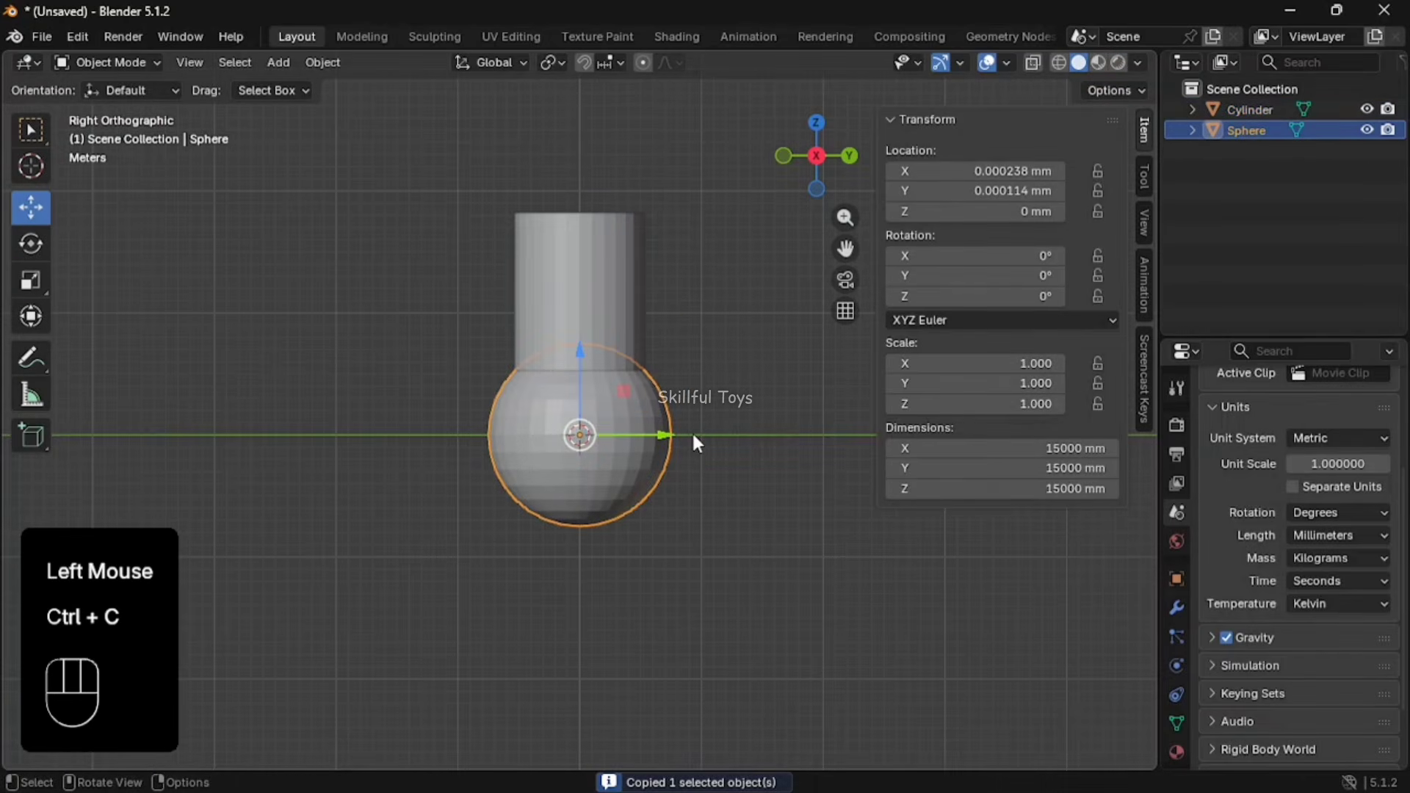
{"action": "key", "text": "ctrl+v"}
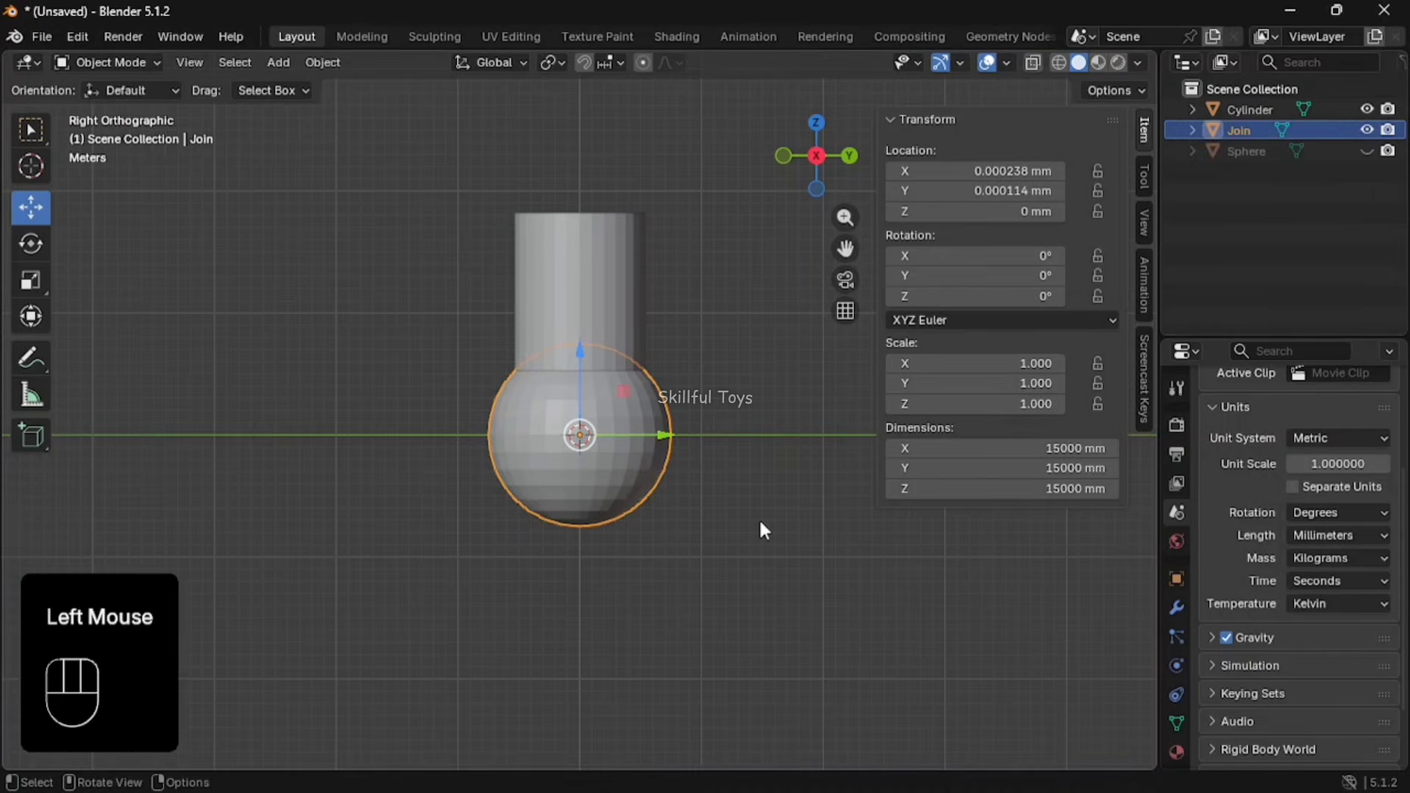
Apply the scale of both the cylinder and Join
{"action": "left_click_drag", "start_coordinate": [764, 630], "coordinate": [360, 264]}
{"action": "key", "text": "ctrl+a"}
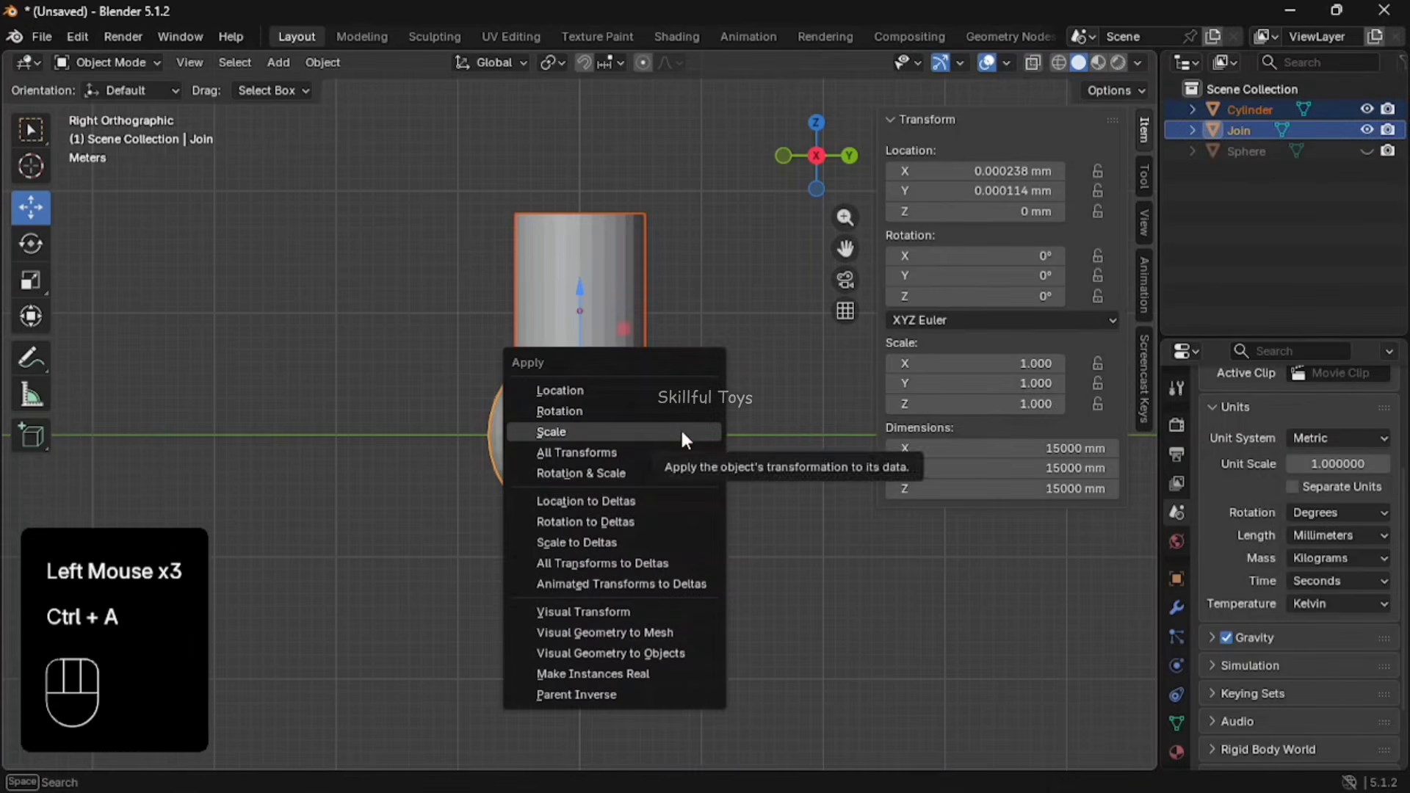
{"action": "left_click", "coordinate": [684, 439]}
Unite Join with the cylinder using a Boolean modifier set to Union, and apply the modifier
{"action": "left_click", "coordinate": [606, 438]}
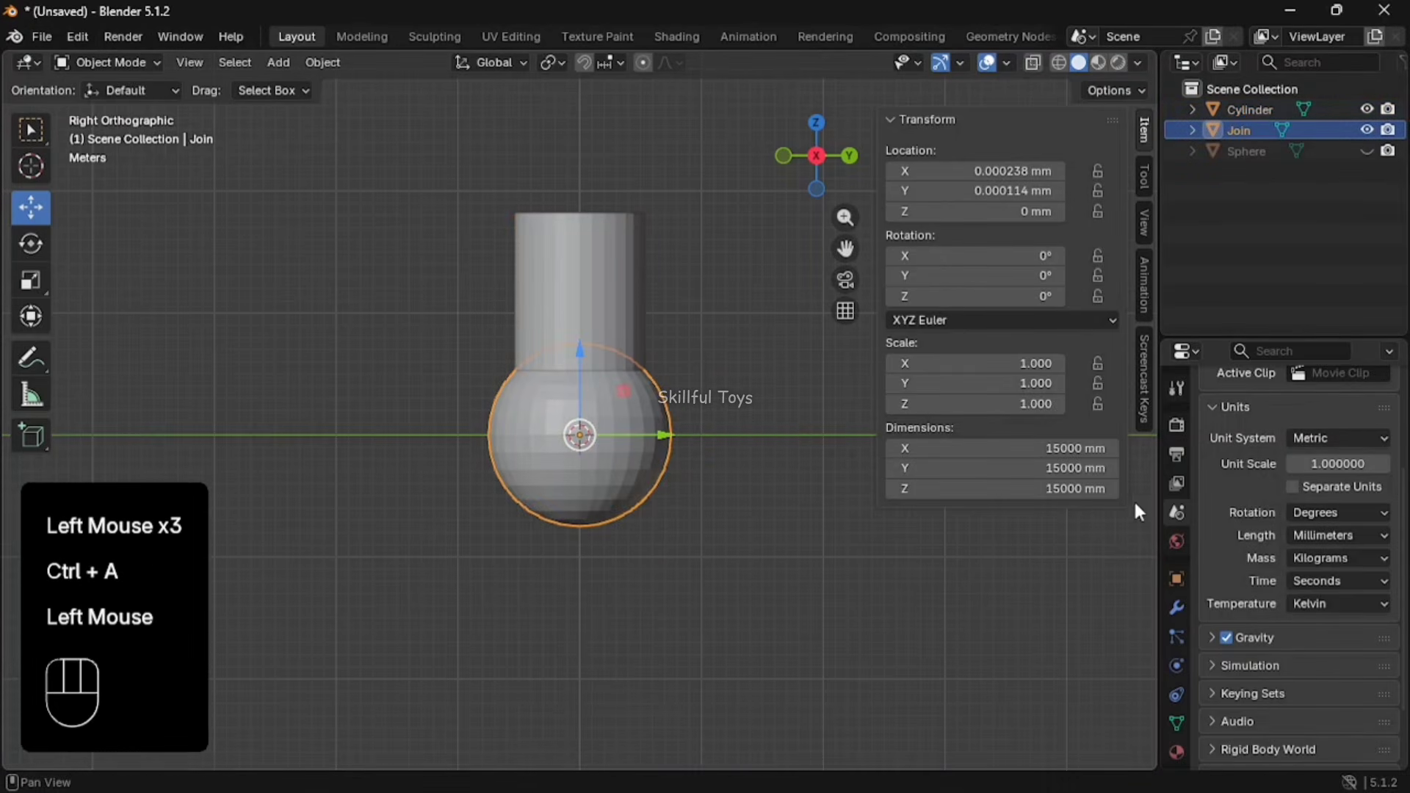
{"action": "left_click", "coordinate": [1176, 607]}
{"action": "left_click", "coordinate": [1274, 415]}
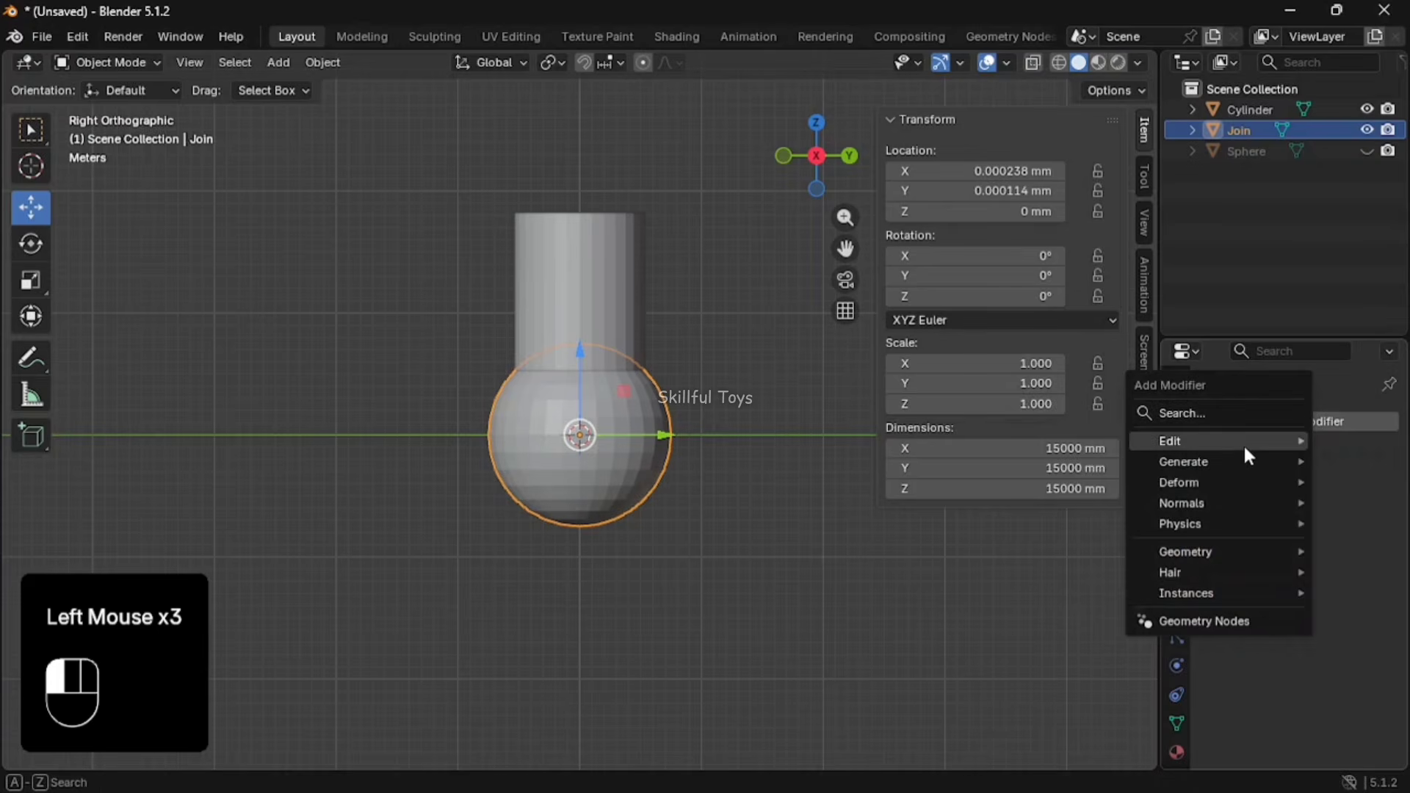
{"action": "mouse_move", "coordinate": [1221, 460]}
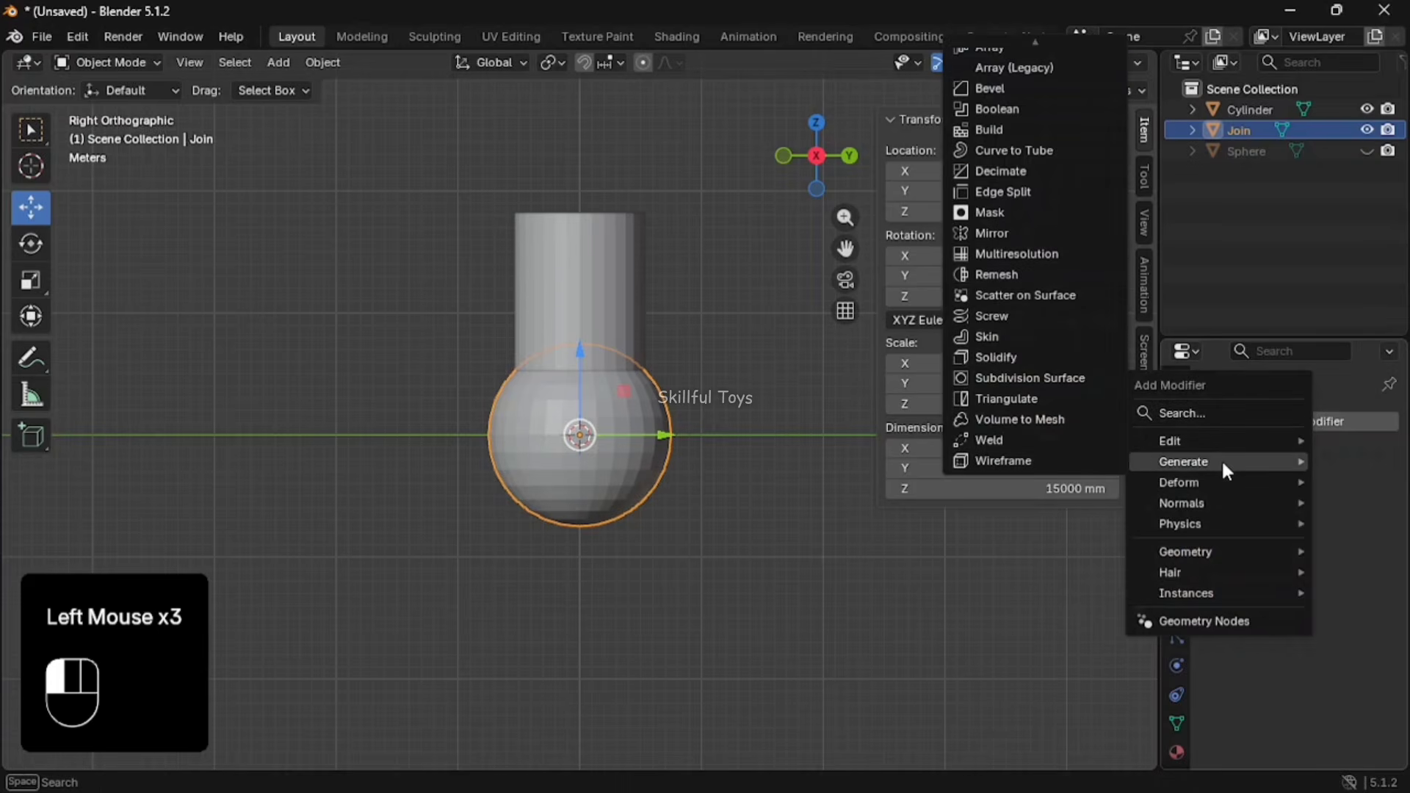
{"action": "left_click", "coordinate": [999, 110]}
{"action": "left_click", "coordinate": [1296, 486]}
{"action": "left_click", "coordinate": [1358, 538]}
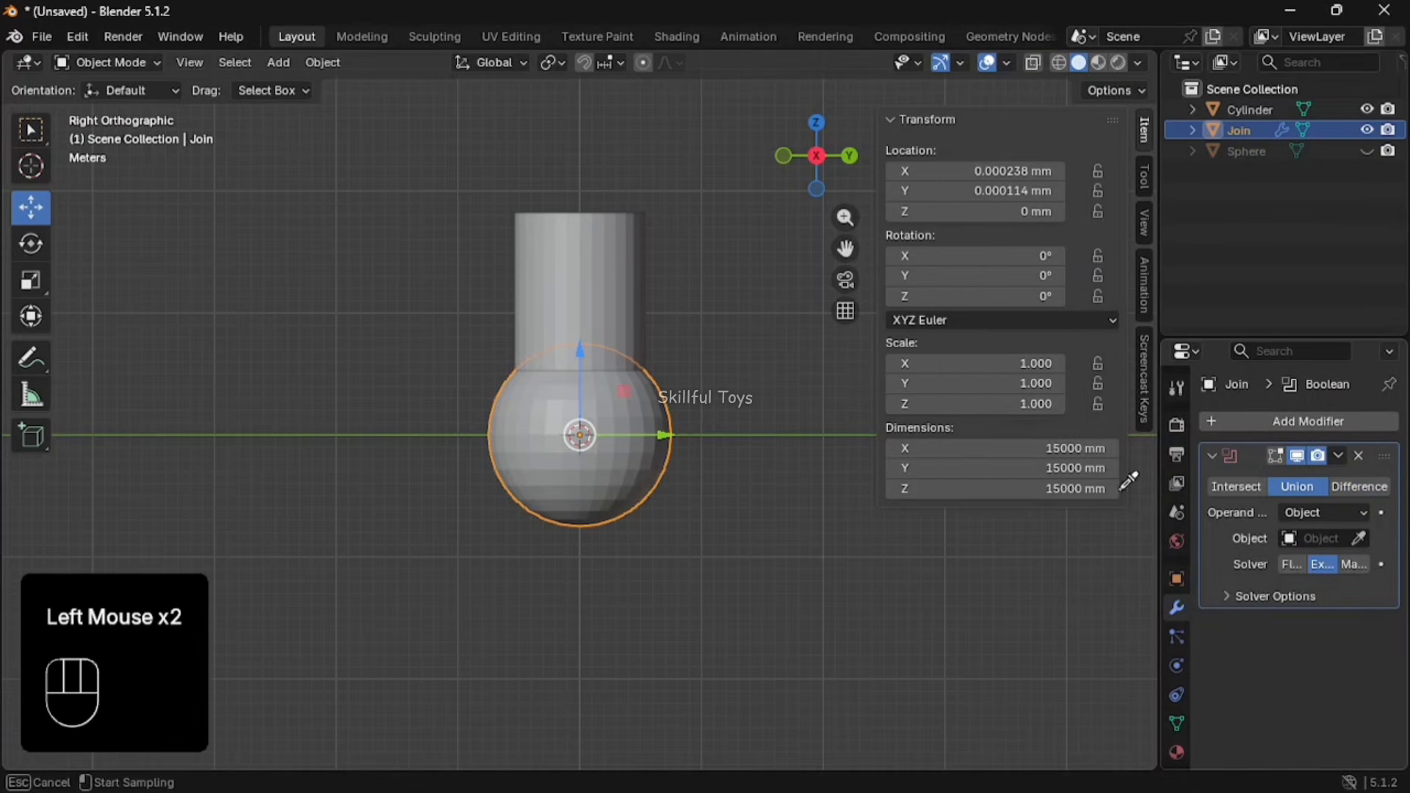
{"action": "left_click", "coordinate": [604, 286]}
{"action": "left_click", "coordinate": [1336, 456]}
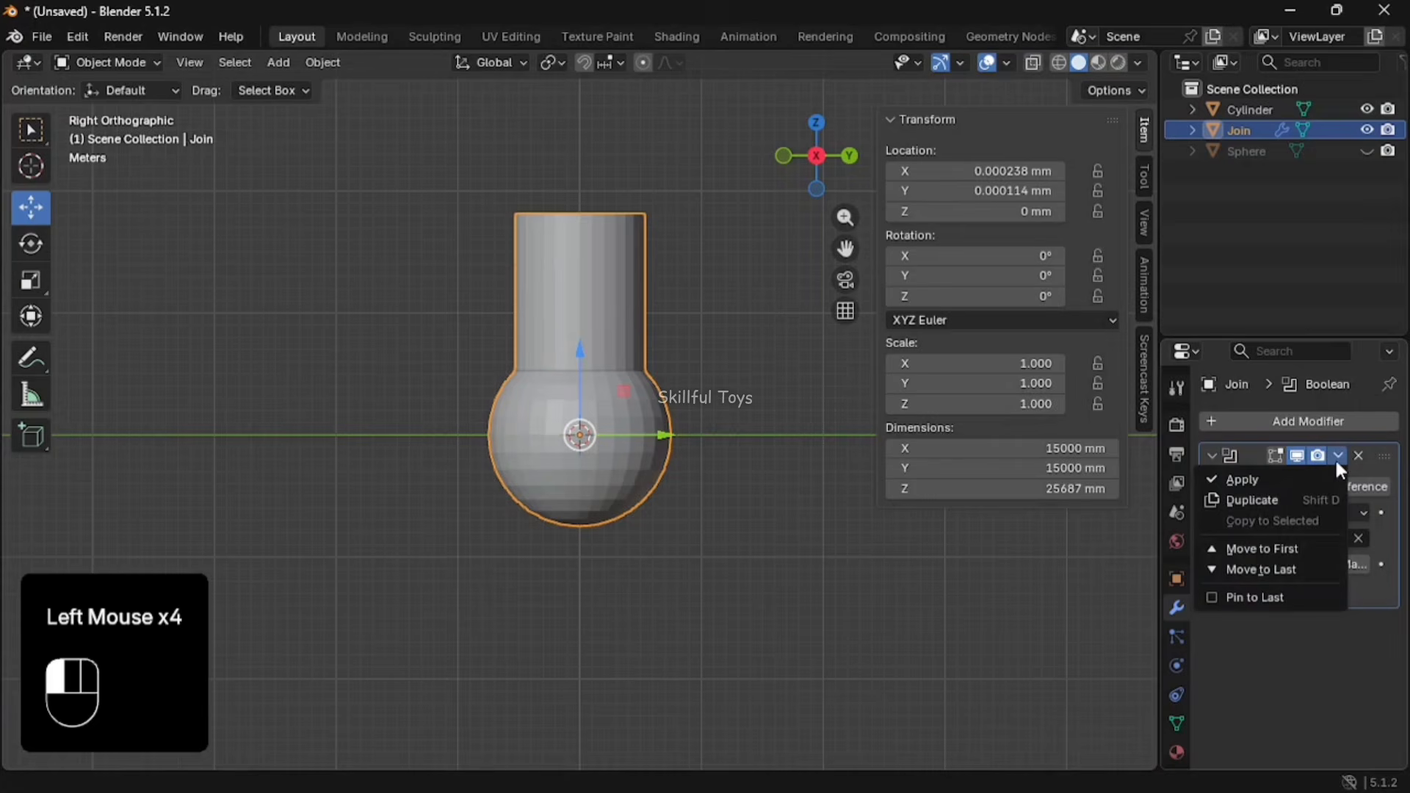
{"action": "left_click", "coordinate": [1274, 473]}
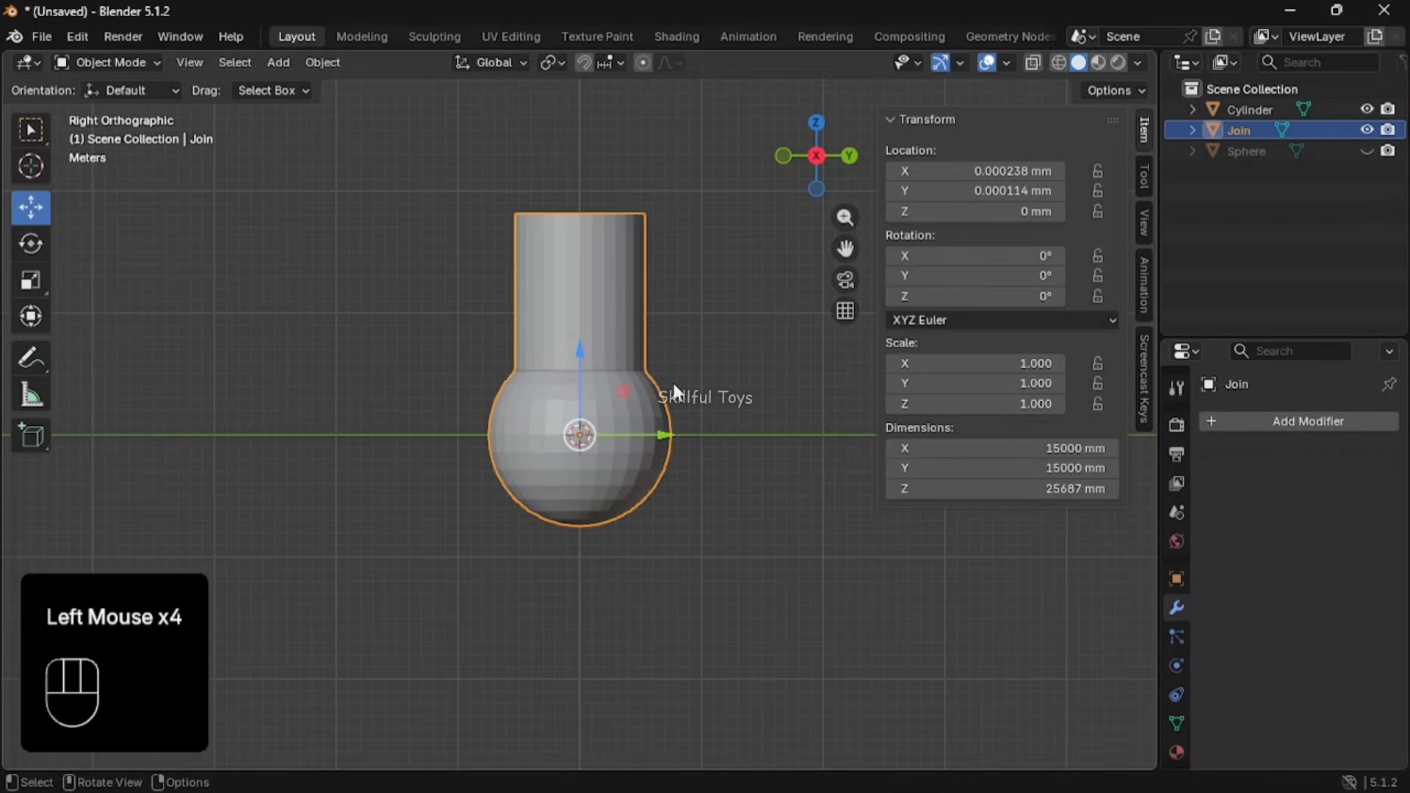
Hide the separate cylinder so that only the merged Join object is shown
{"action": "key", "text": "shift+h"}
{"action": "scroll", "coordinate": [695, 388], "scroll_direction": "up", "scroll_amount": 3}
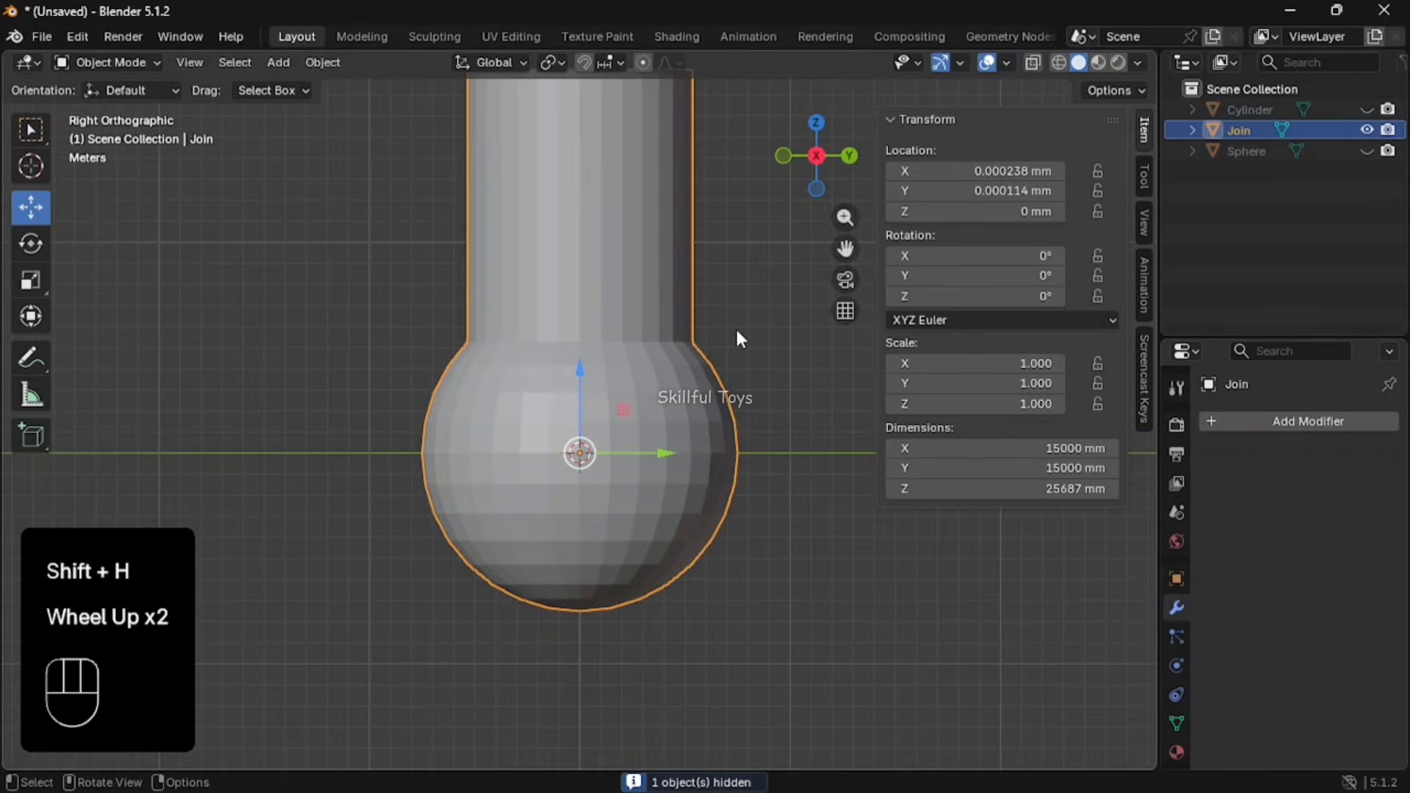
{"action": "left_click", "coordinate": [735, 328]}
{"action": "left_click", "coordinate": [633, 420]}
{"action": "scroll", "coordinate": [631, 420], "scroll_direction": "down", "scroll_amount": 2}
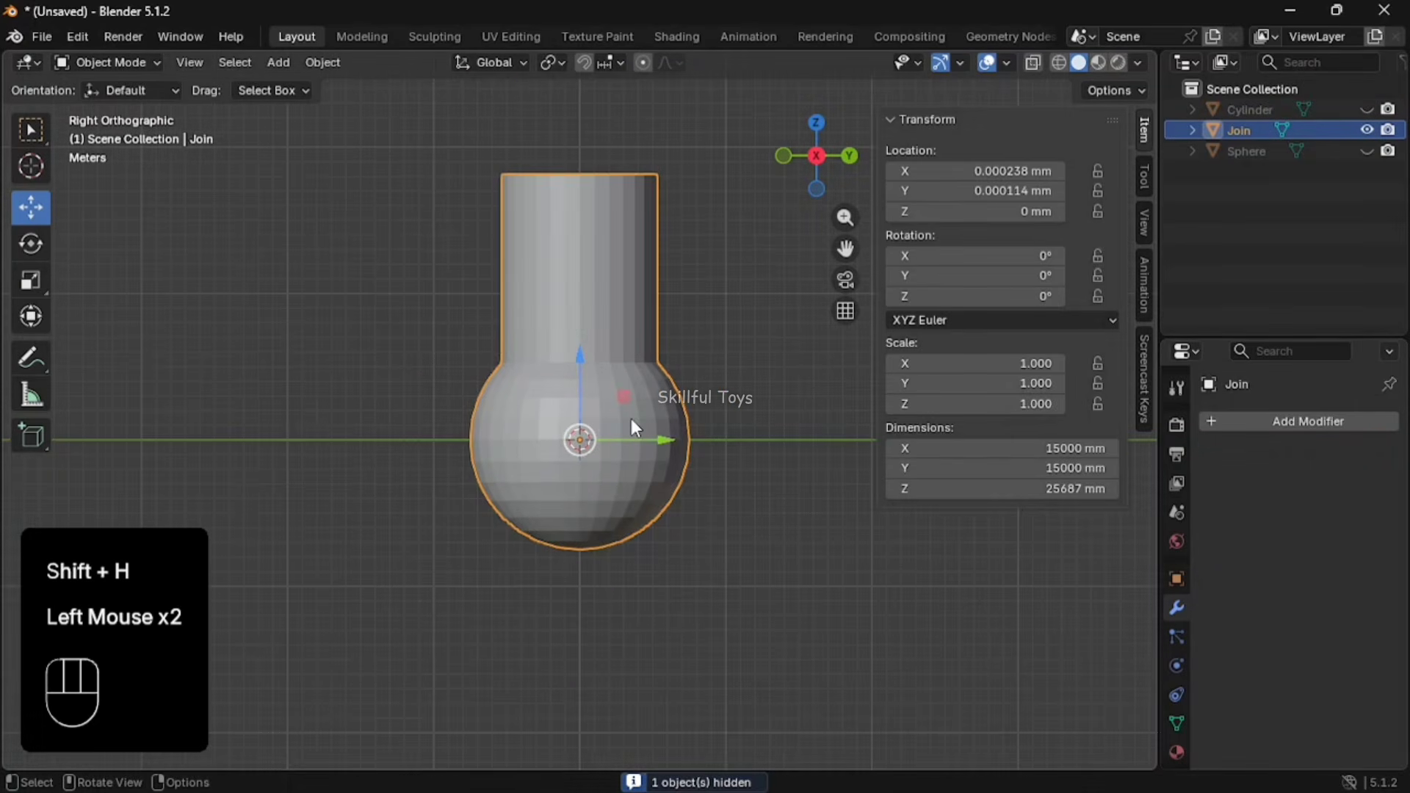
Set the transform pivot point to Bounding Box Center and move Join's origin to its geometry
{"action": "left_click", "coordinate": [549, 63]}
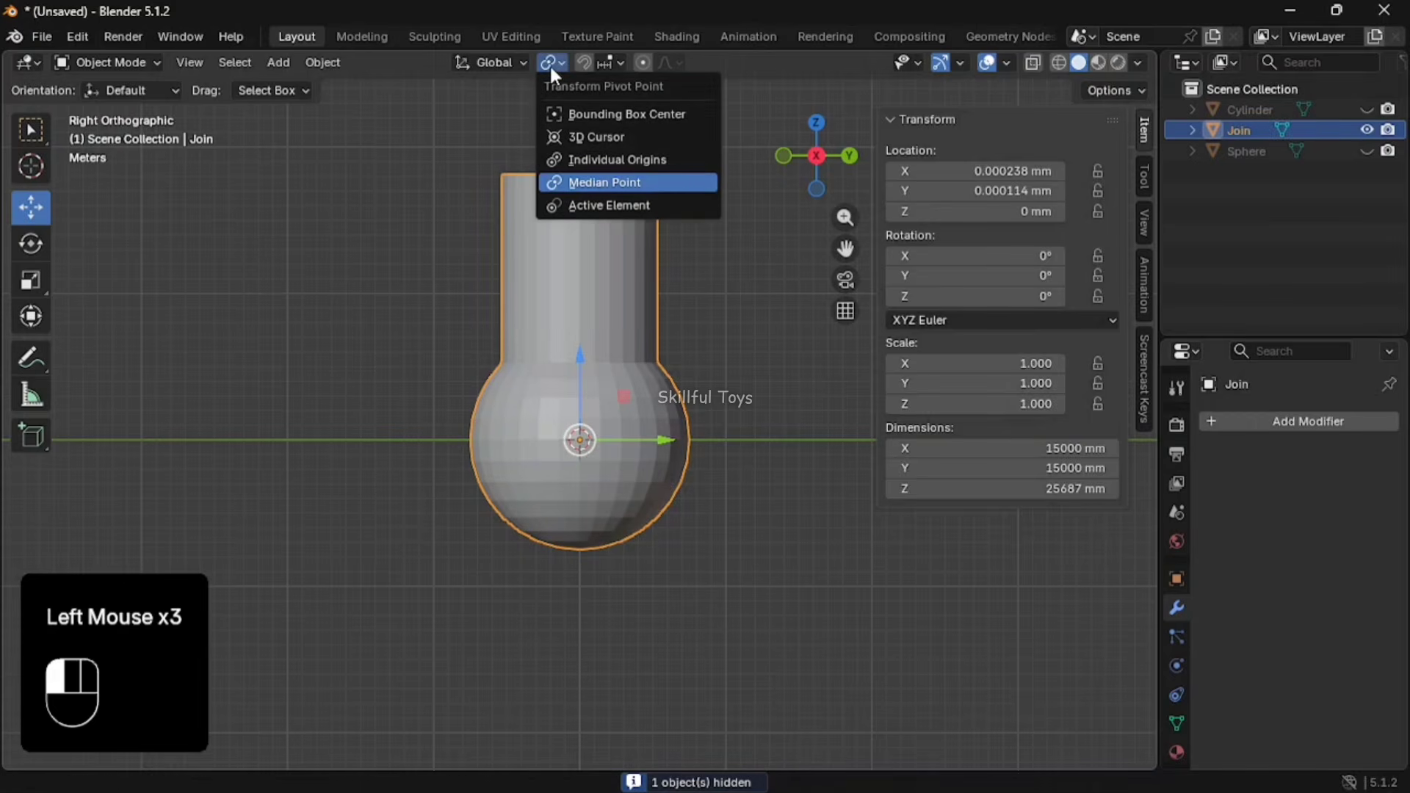
{"action": "left_click", "coordinate": [597, 114]}
{"action": "right_click", "coordinate": [594, 294]}
{"action": "mouse_move", "coordinate": [592, 299]}
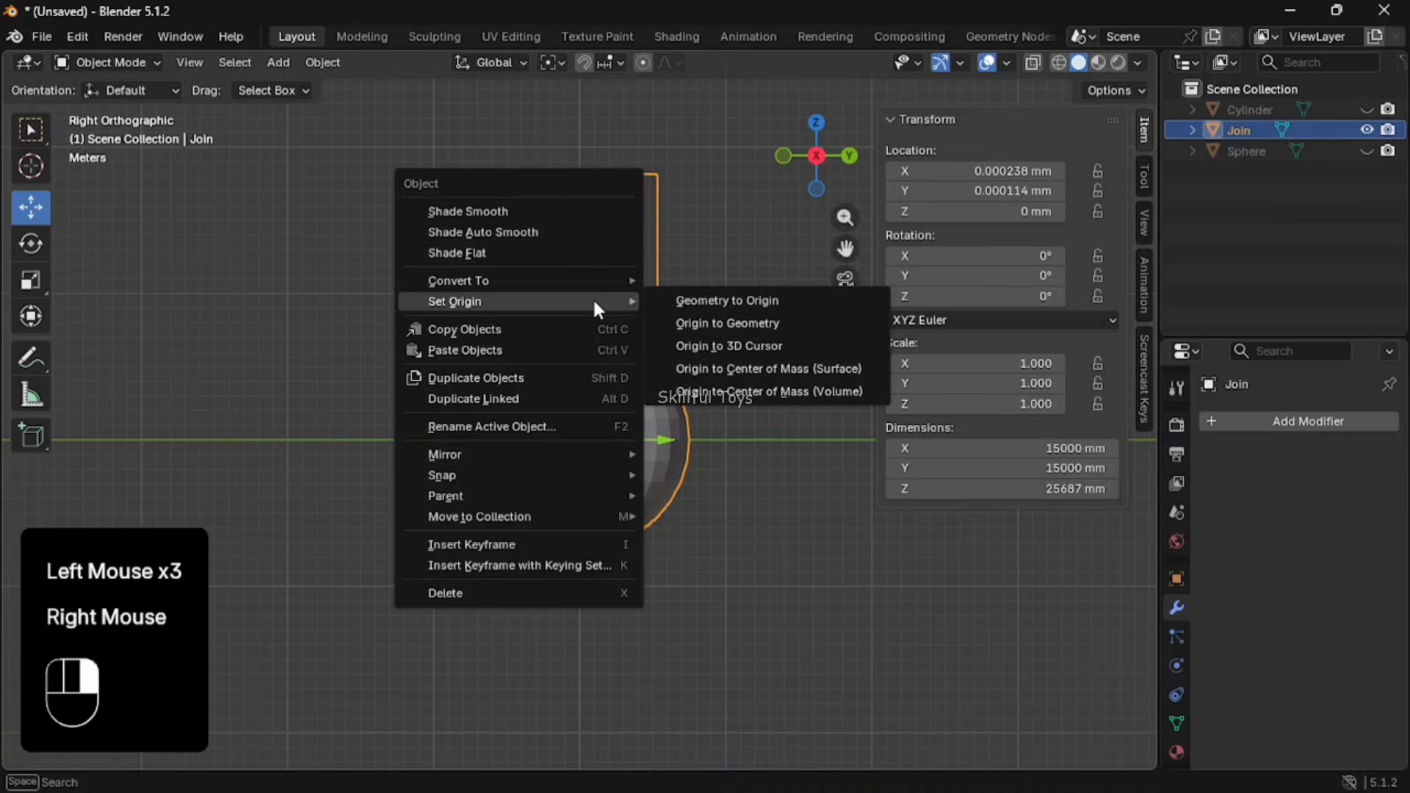
{"action": "left_click", "coordinate": [730, 323]}
{"action": "left_click", "coordinate": [731, 323]}
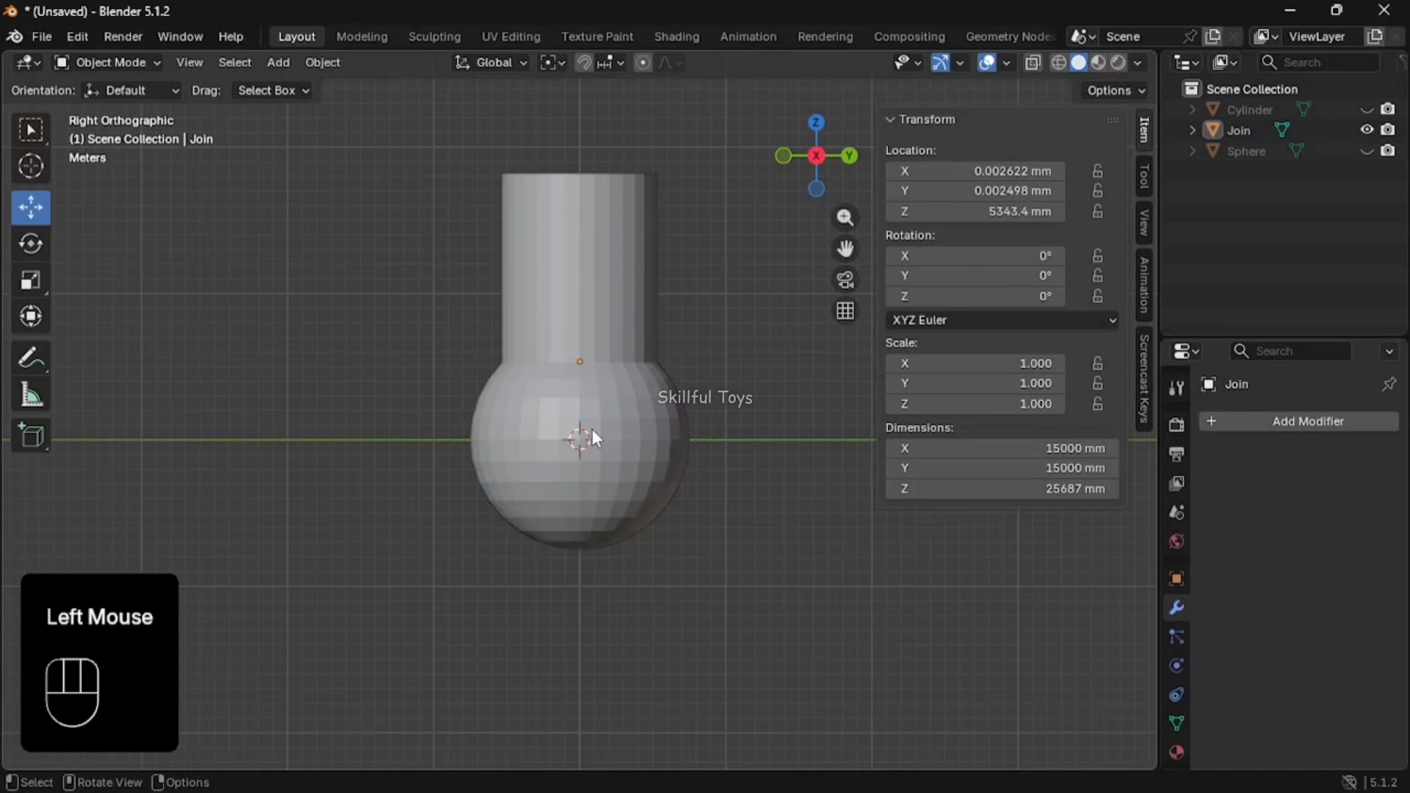
Hide Join and paste a copy of the hidden original sphere in place
{"action": "left_click", "coordinate": [641, 297]}
{"action": "key", "text": "h"}
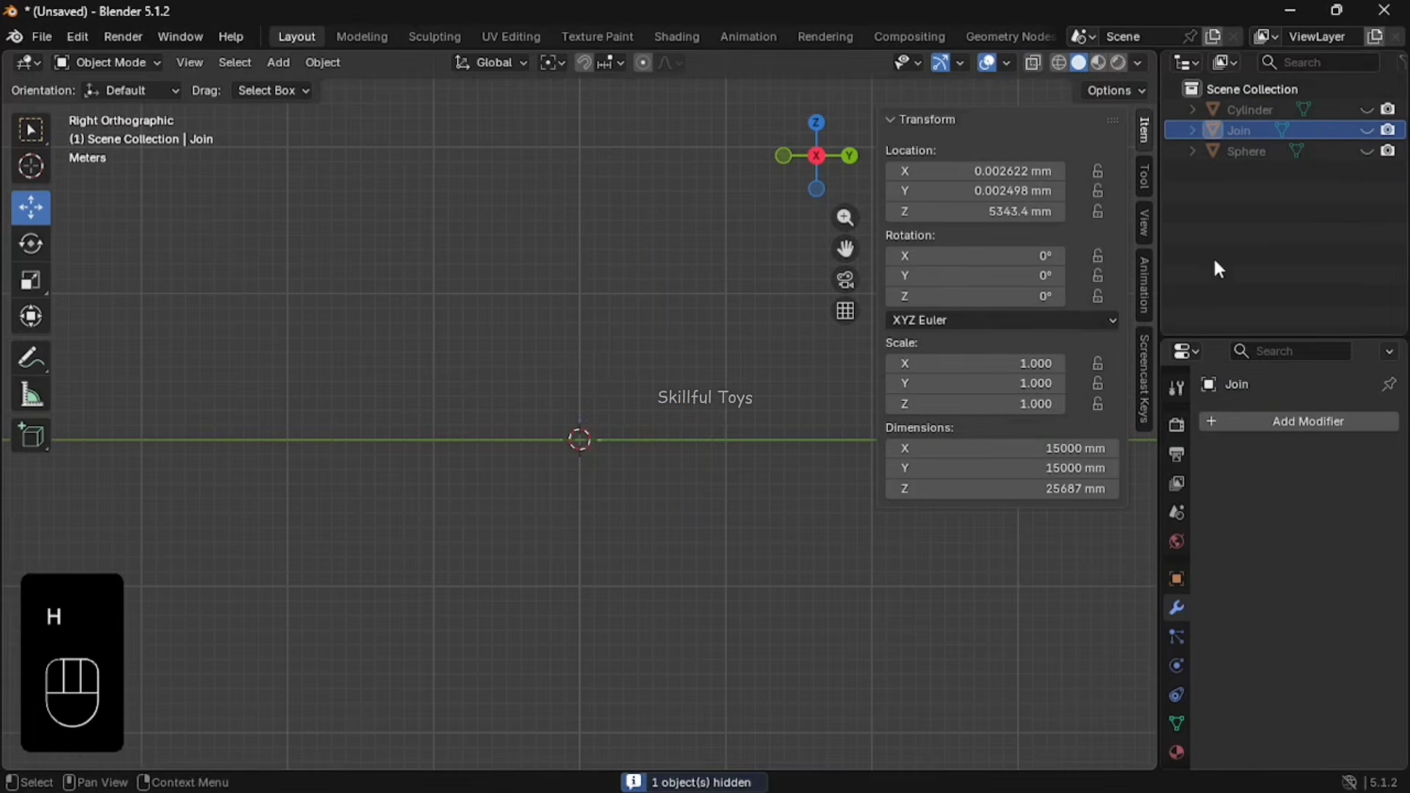
{"action": "left_click", "coordinate": [1252, 152]}
{"action": "key", "text": "ctrl+c"}
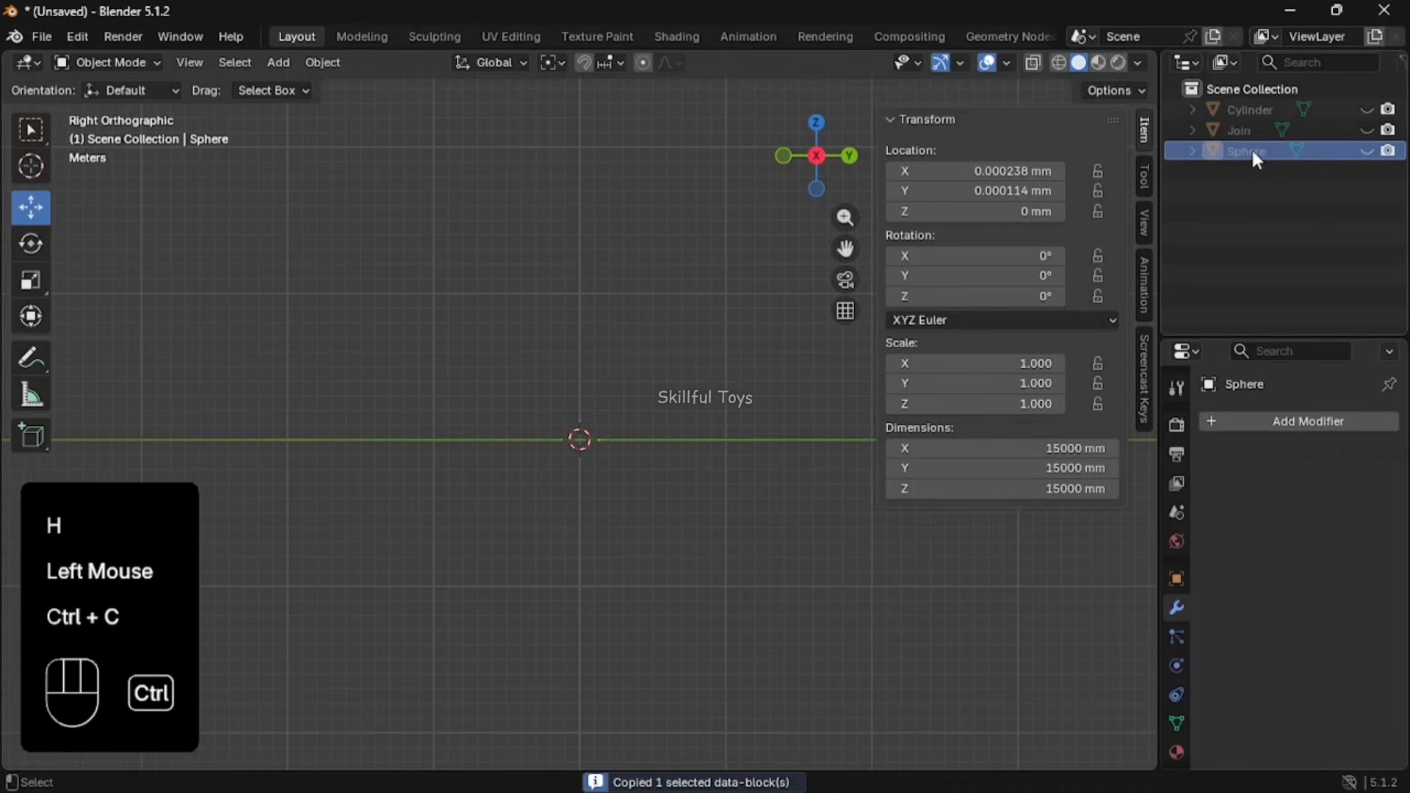
{"action": "key", "text": "ctrl+v"}
{"action": "left_click", "coordinate": [1257, 175]}
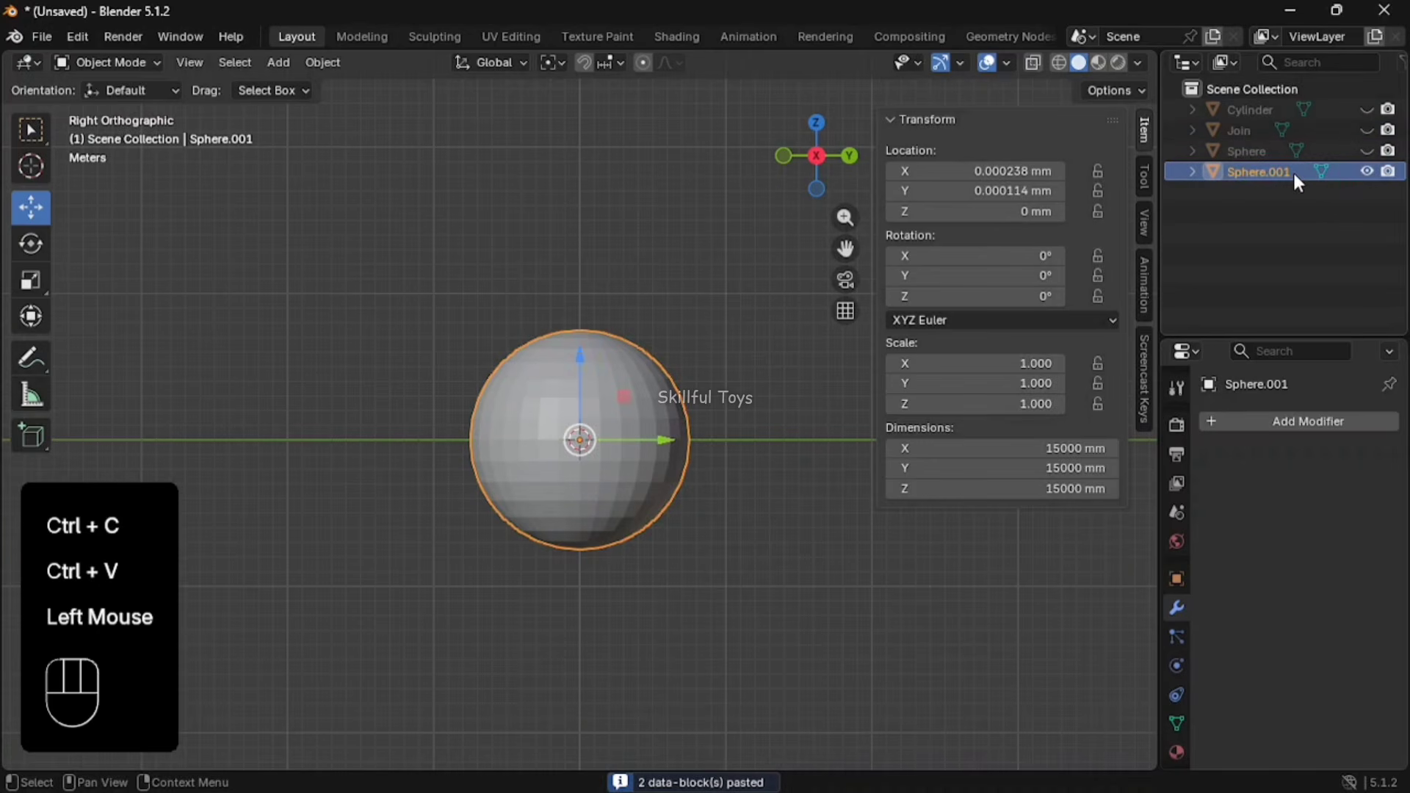
Rename the copied sphere as TOL Sphere
{"action": "double_click", "coordinate": [1294, 172]}
{"action": "key", "text": "BackSpace"}
{"action": "key", "text": "BackSpace"}
{"action": "key", "text": "BackSpace"}
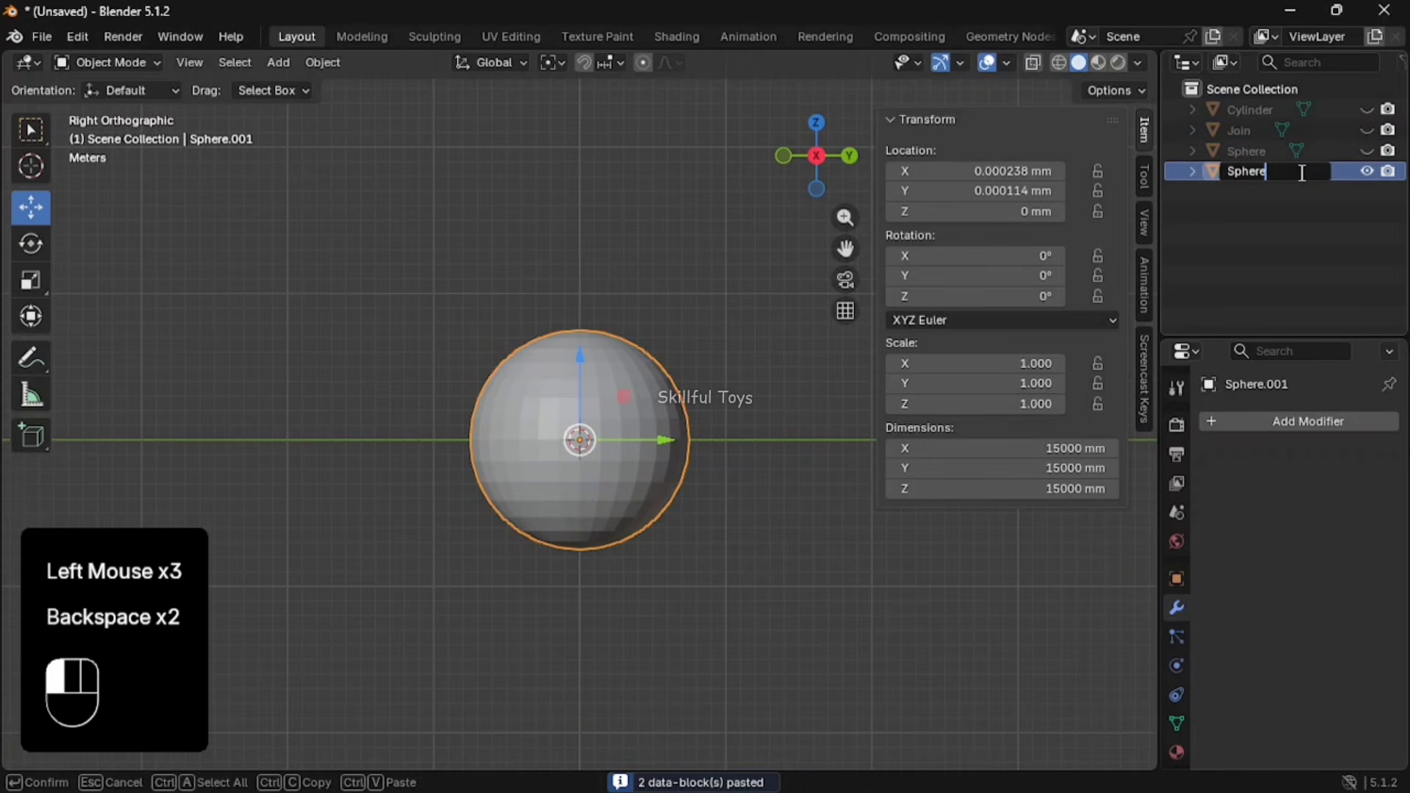
{"action": "key", "text": "Home"}
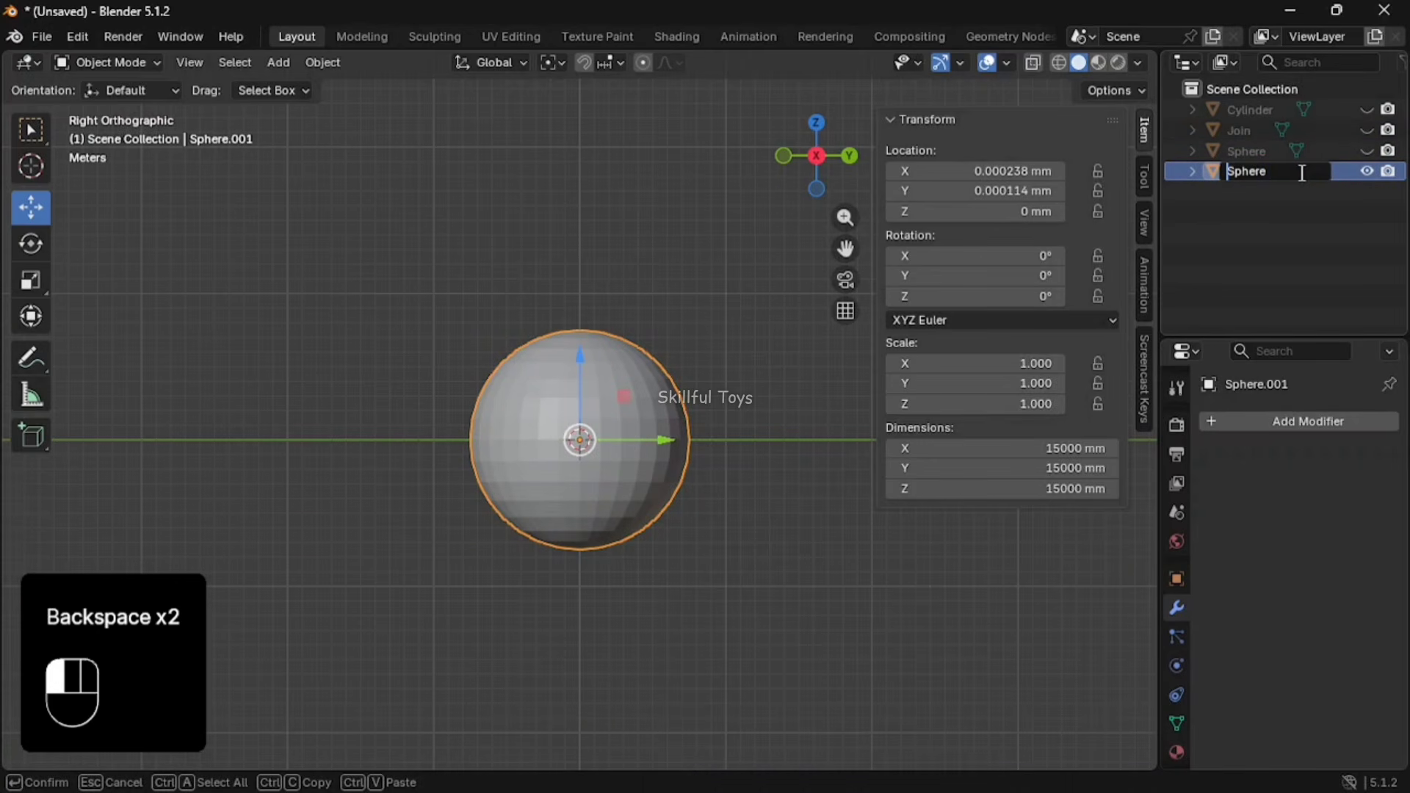
{"action": "type", "text": "TOL"}
{"action": "left_click", "coordinate": [651, 294]}
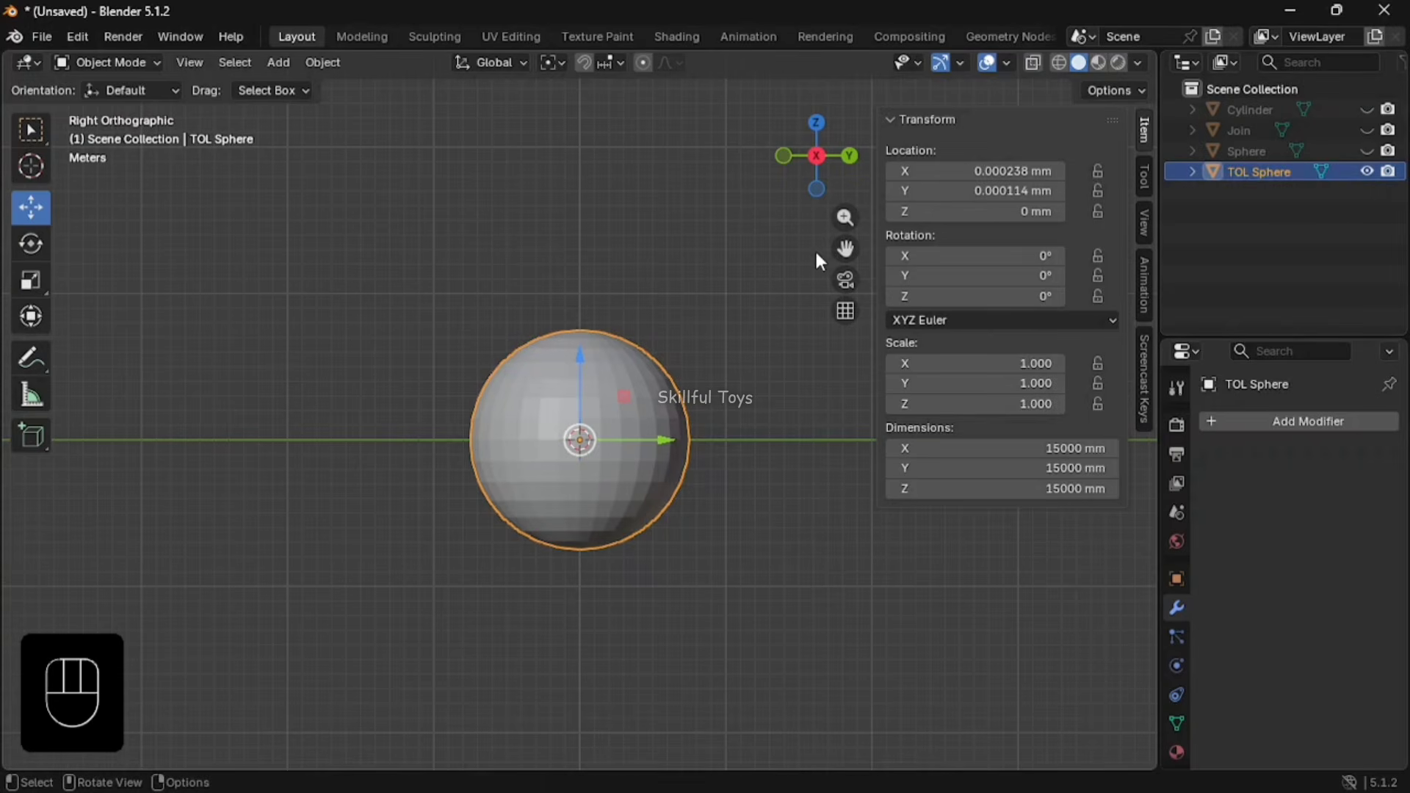
Apply the object transforms of TOL Sphere and set its origin to its geometry
{"action": "scroll", "coordinate": [770, 248], "scroll_direction": "up", "scroll_amount": 2}
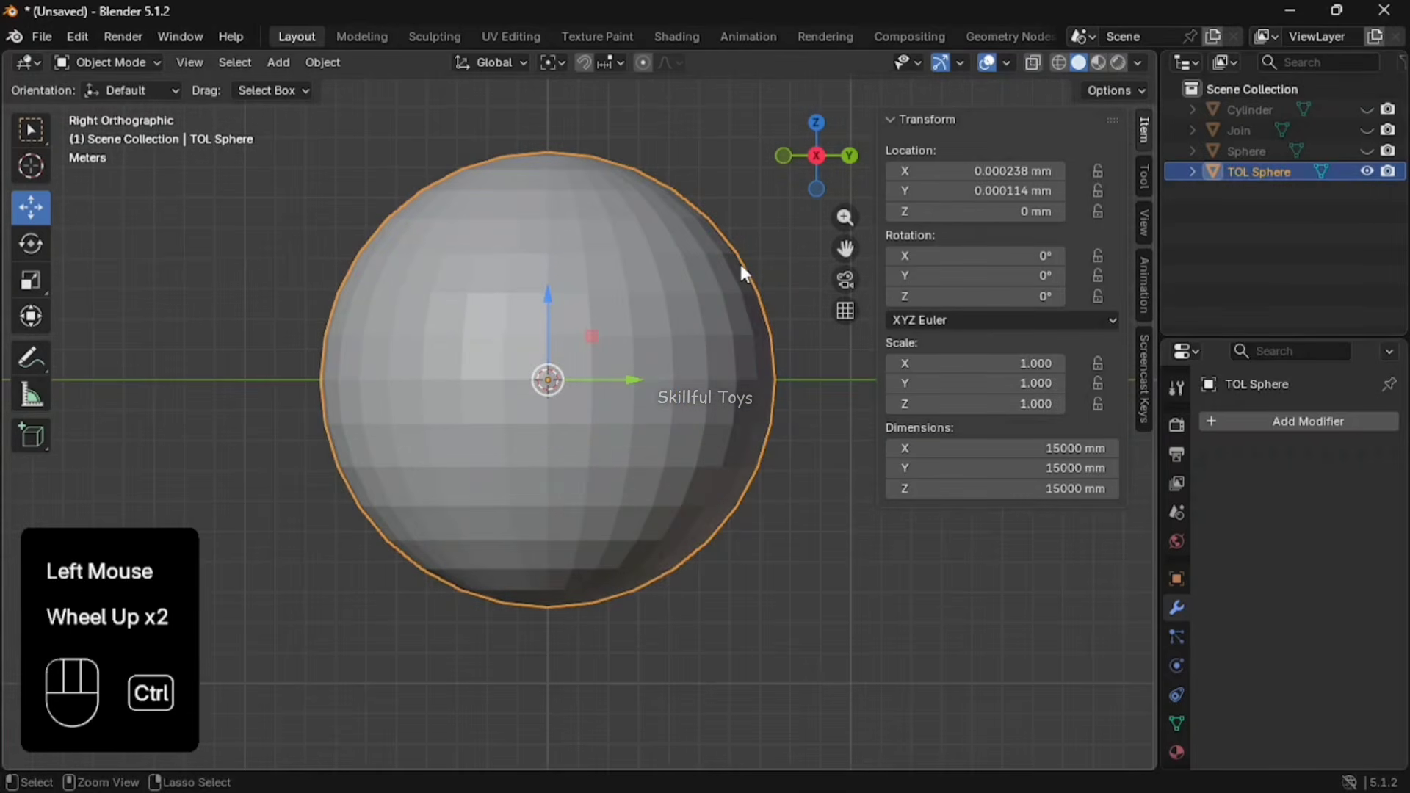
{"action": "key", "text": "ctrl+a"}
{"action": "right_click", "coordinate": [646, 283]}
{"action": "mouse_move", "coordinate": [645, 283]}
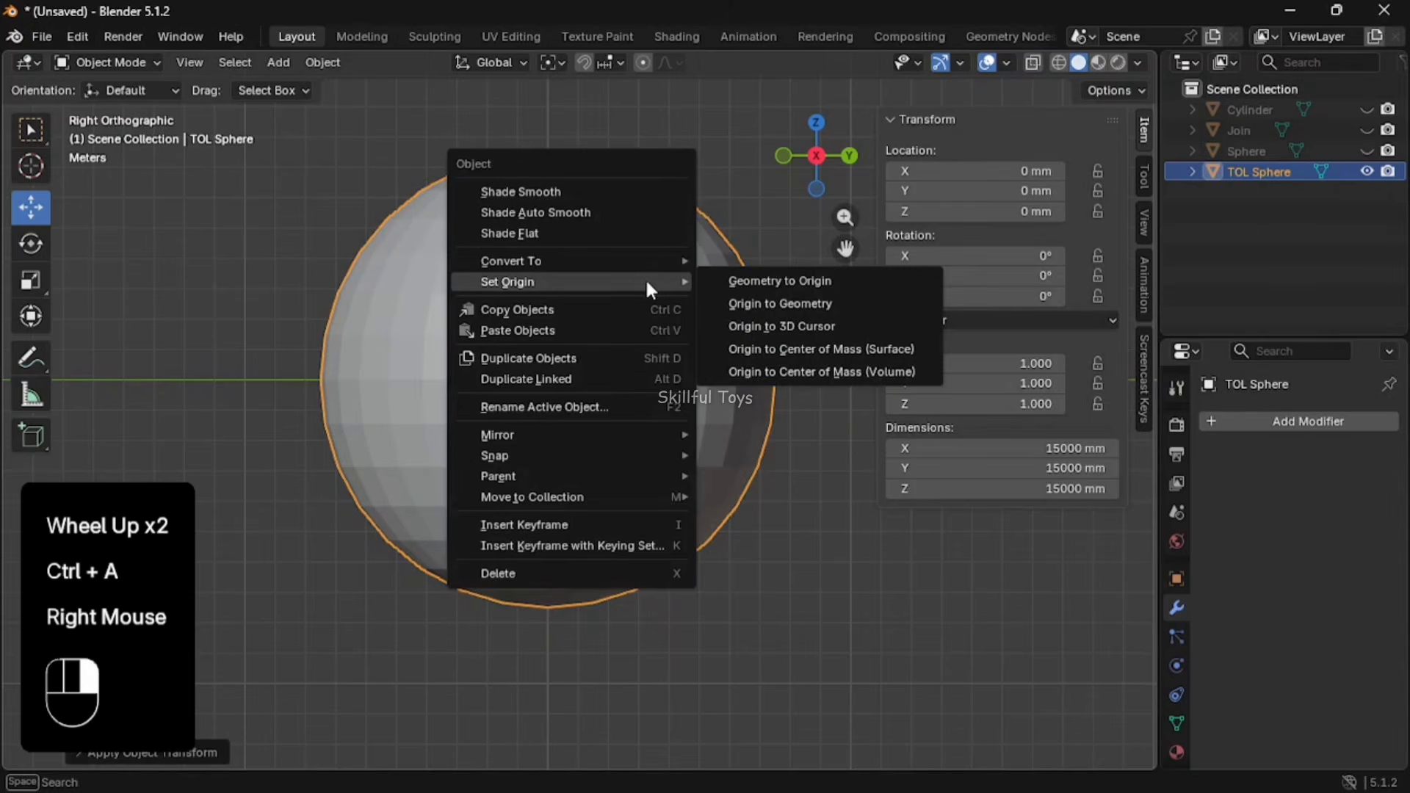
{"action": "left_click", "coordinate": [763, 300]}
Add a Solidify modifier to TOL Sphere with an offset of 1 and a thickness of 100 mm
{"action": "left_click", "coordinate": [1284, 424]}
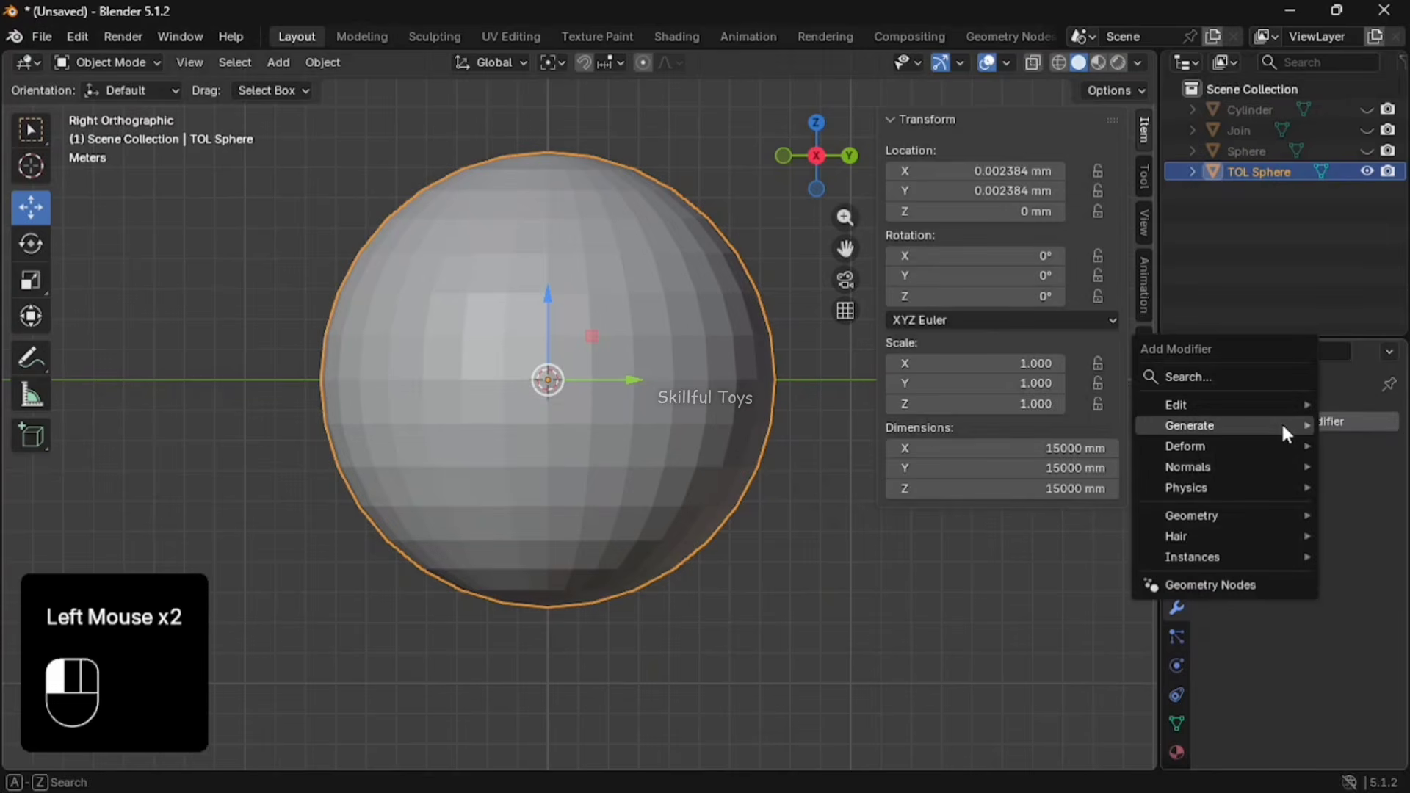
{"action": "mouse_move", "coordinate": [1281, 425]}
{"action": "left_click", "coordinate": [993, 328]}
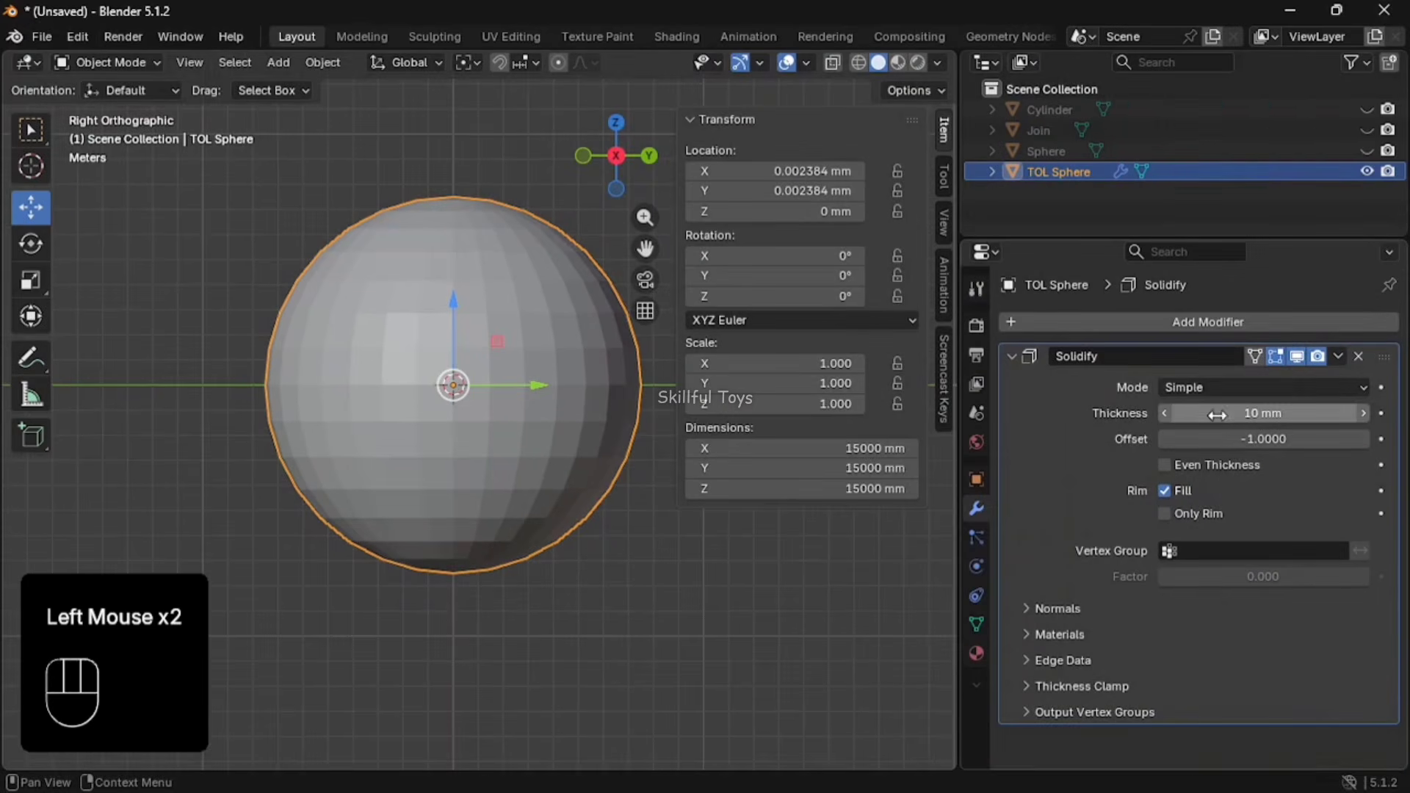
{"action": "left_click", "coordinate": [1207, 444]}
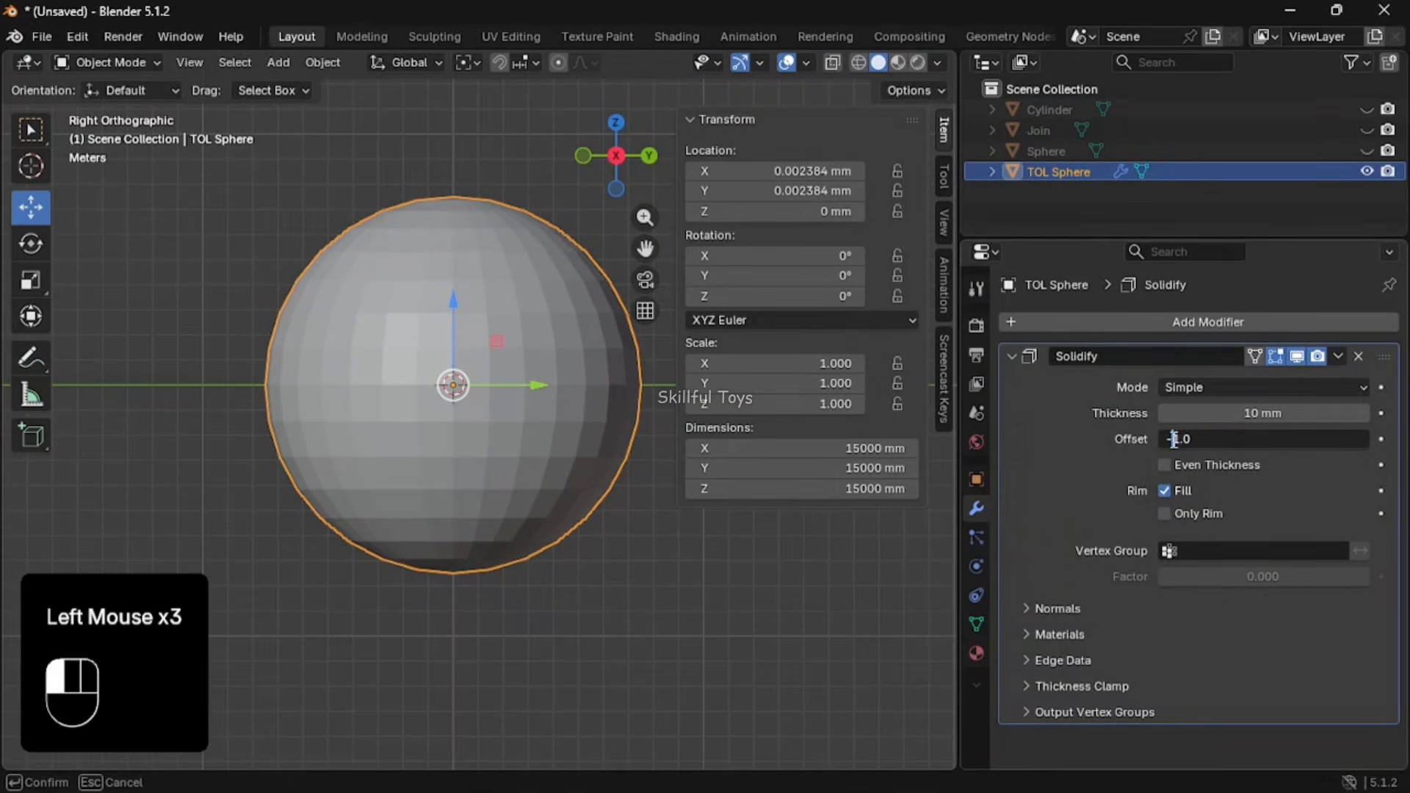
{"action": "left_click", "coordinate": [1237, 414]}
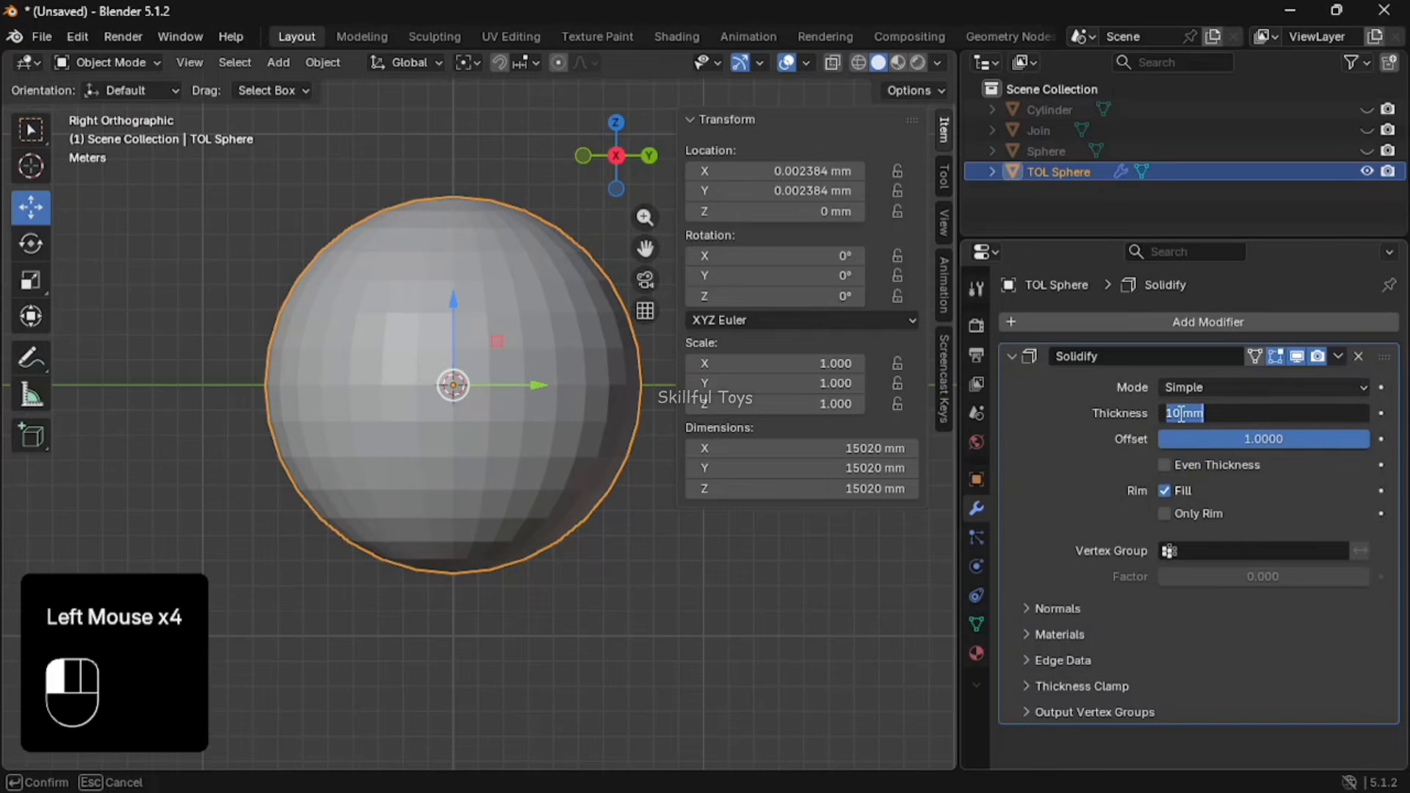
{"action": "key", "text": "Return"}
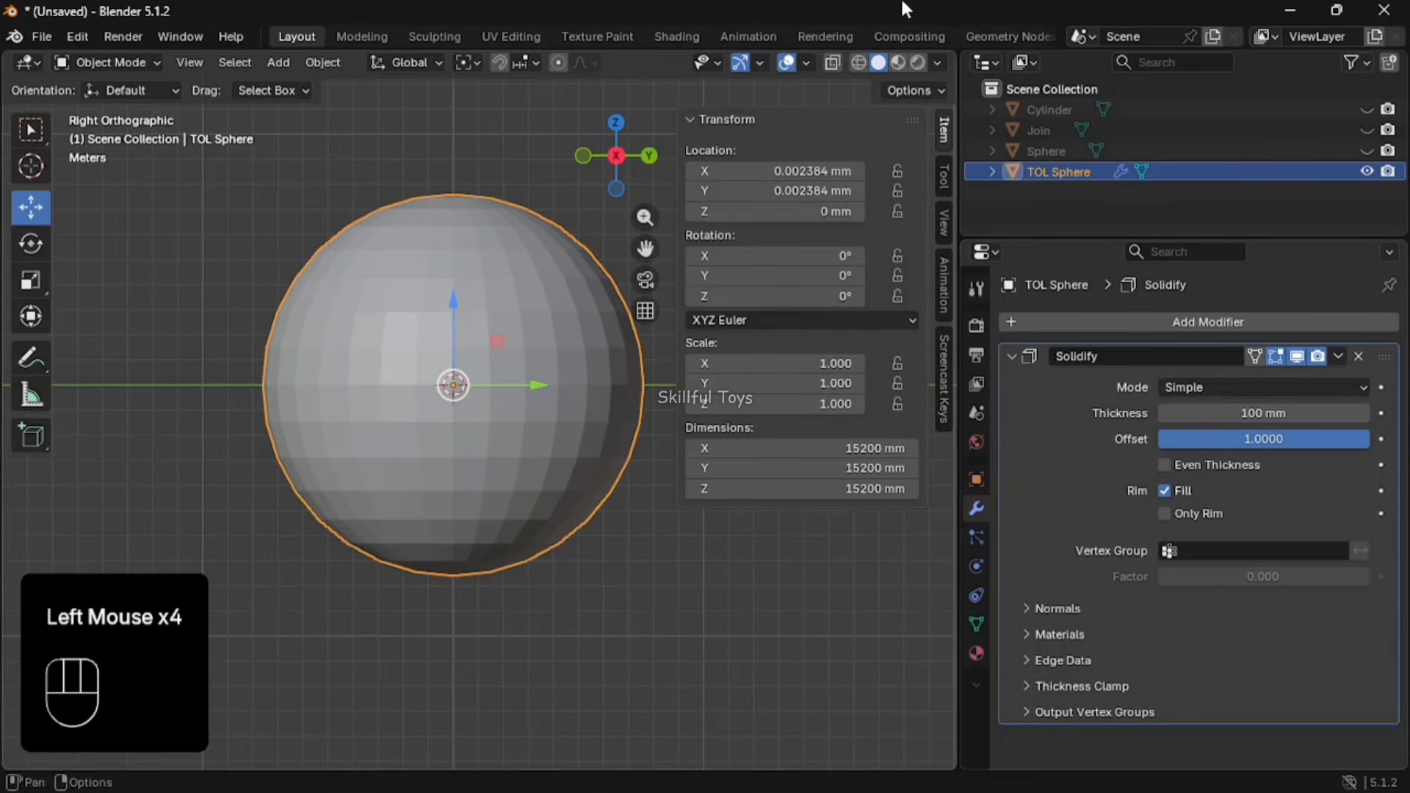
Turn on X-ray to inspect TOL Sphere's shell wall up close, and enable Only Rim in its Solidify modifier
{"action": "left_click", "coordinate": [832, 61]}
{"action": "scroll", "coordinate": [536, 378], "scroll_direction": "up", "scroll_amount": 3}
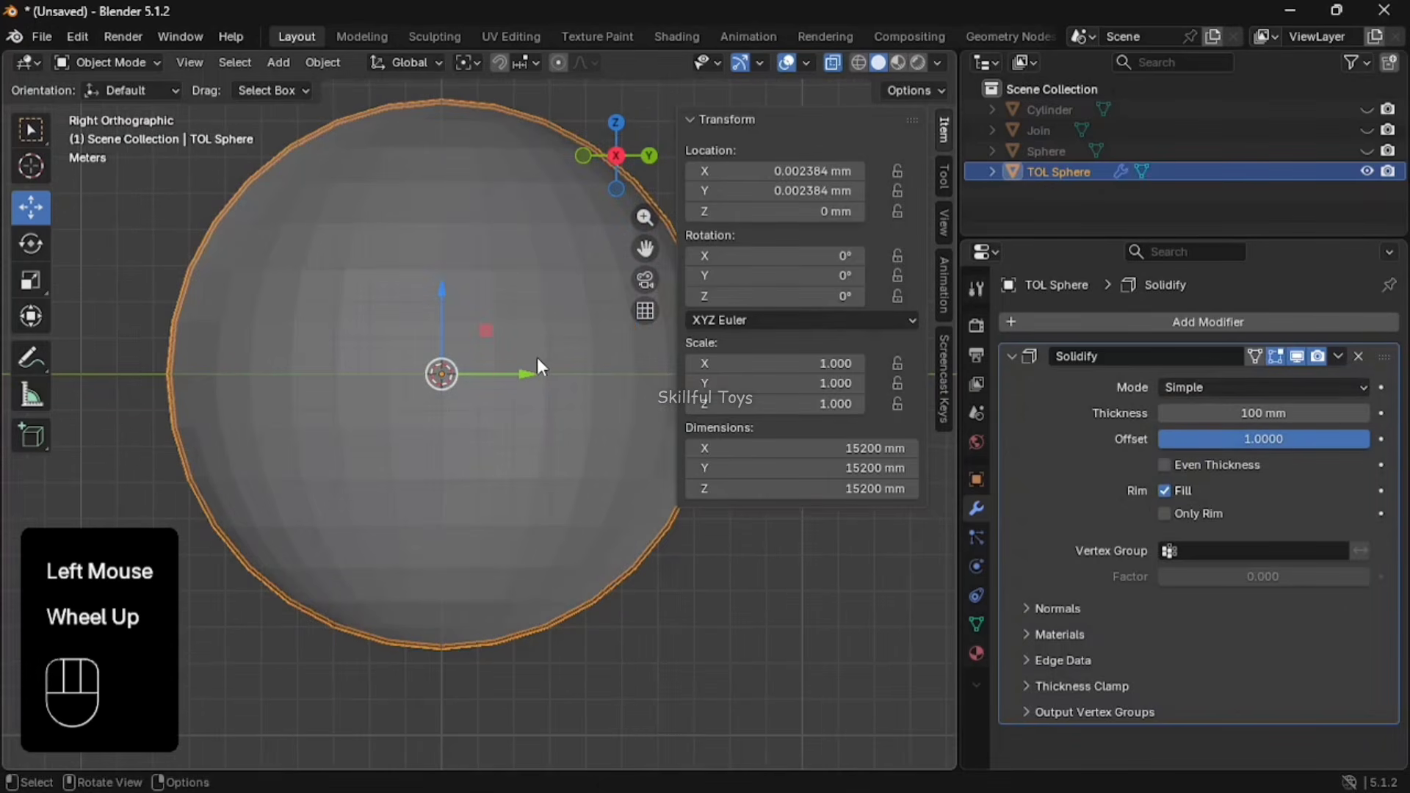
{"action": "left_click_drag", "start_coordinate": [644, 217], "coordinate": [478, 345]}
{"action": "scroll", "coordinate": [557, 276], "scroll_direction": "up", "scroll_amount": 5}
{"action": "left_click_drag", "start_coordinate": [644, 248], "coordinate": [580, 263]}
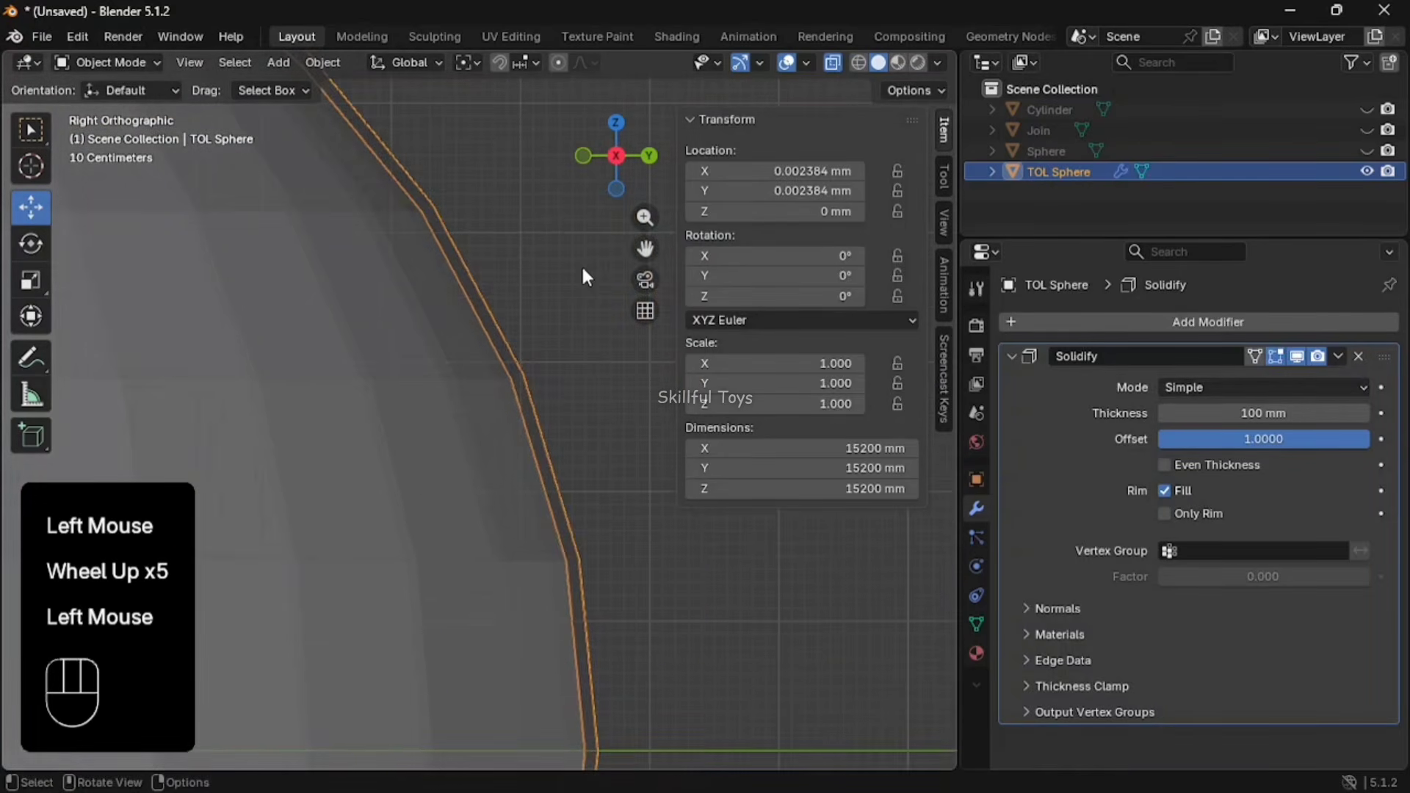
{"action": "scroll", "coordinate": [562, 294], "scroll_direction": "up", "scroll_amount": 2}
{"action": "left_click", "coordinate": [1180, 516]}
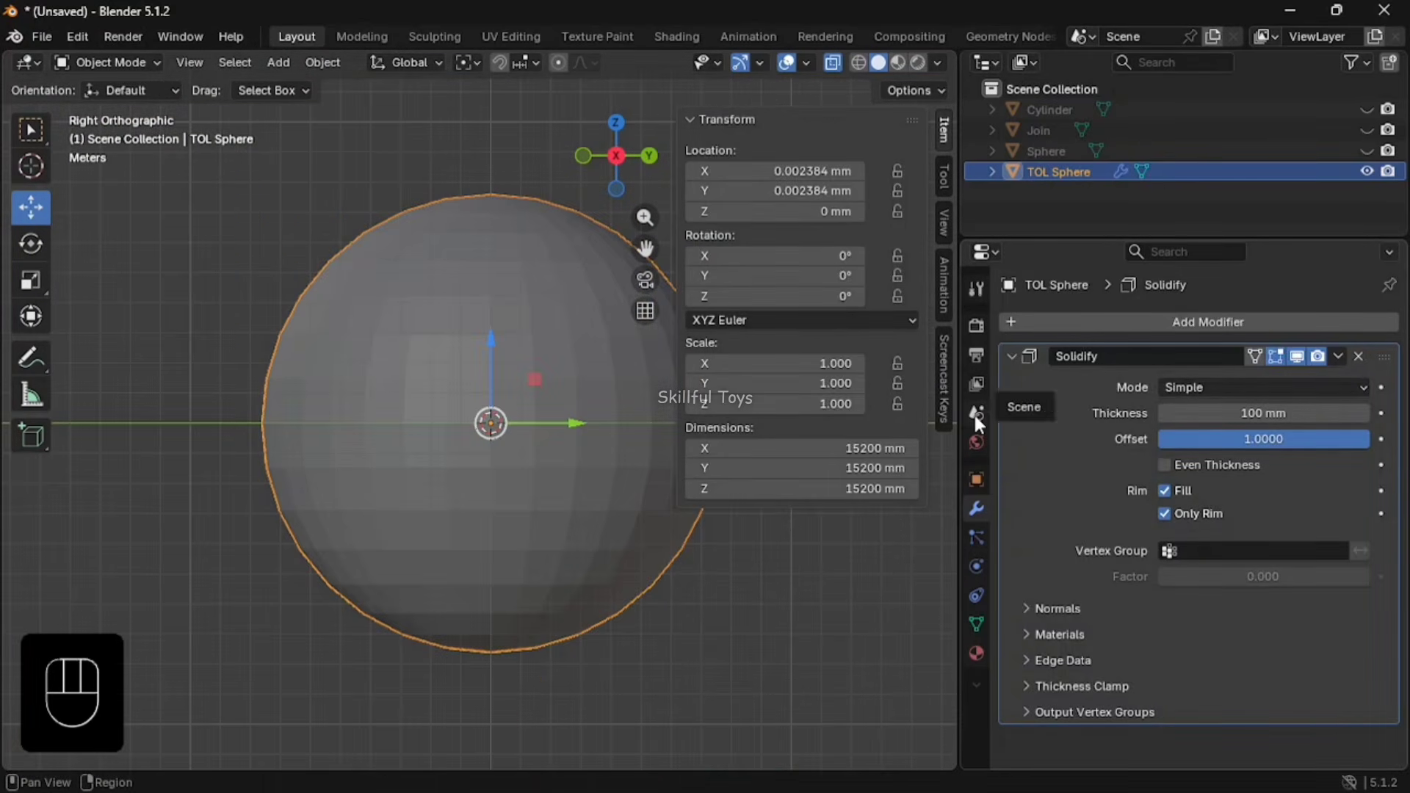
Set the scene's length unit to centimeters and check the Solidify thickness in that unit
{"action": "left_click", "coordinate": [976, 417]}
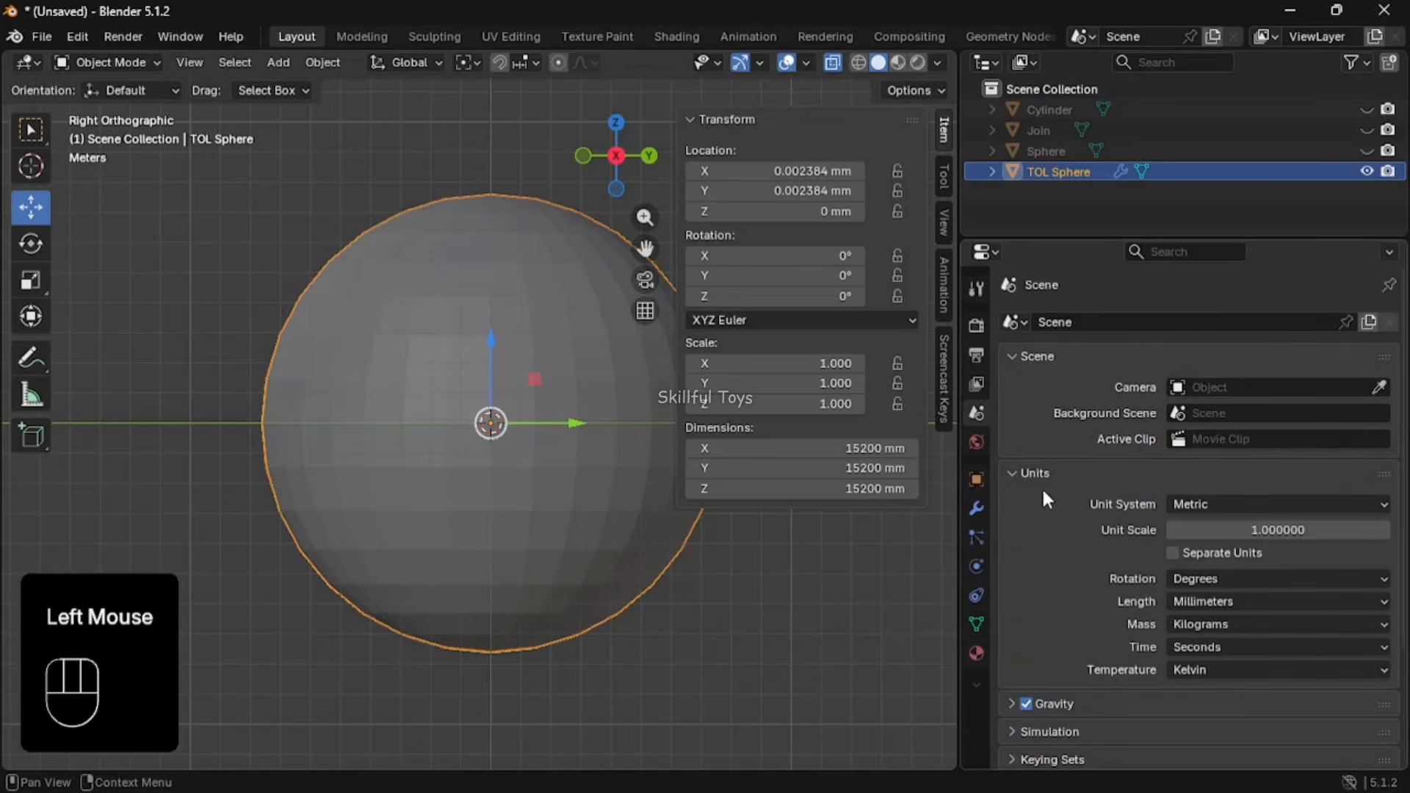
{"action": "left_click", "coordinate": [1236, 599]}
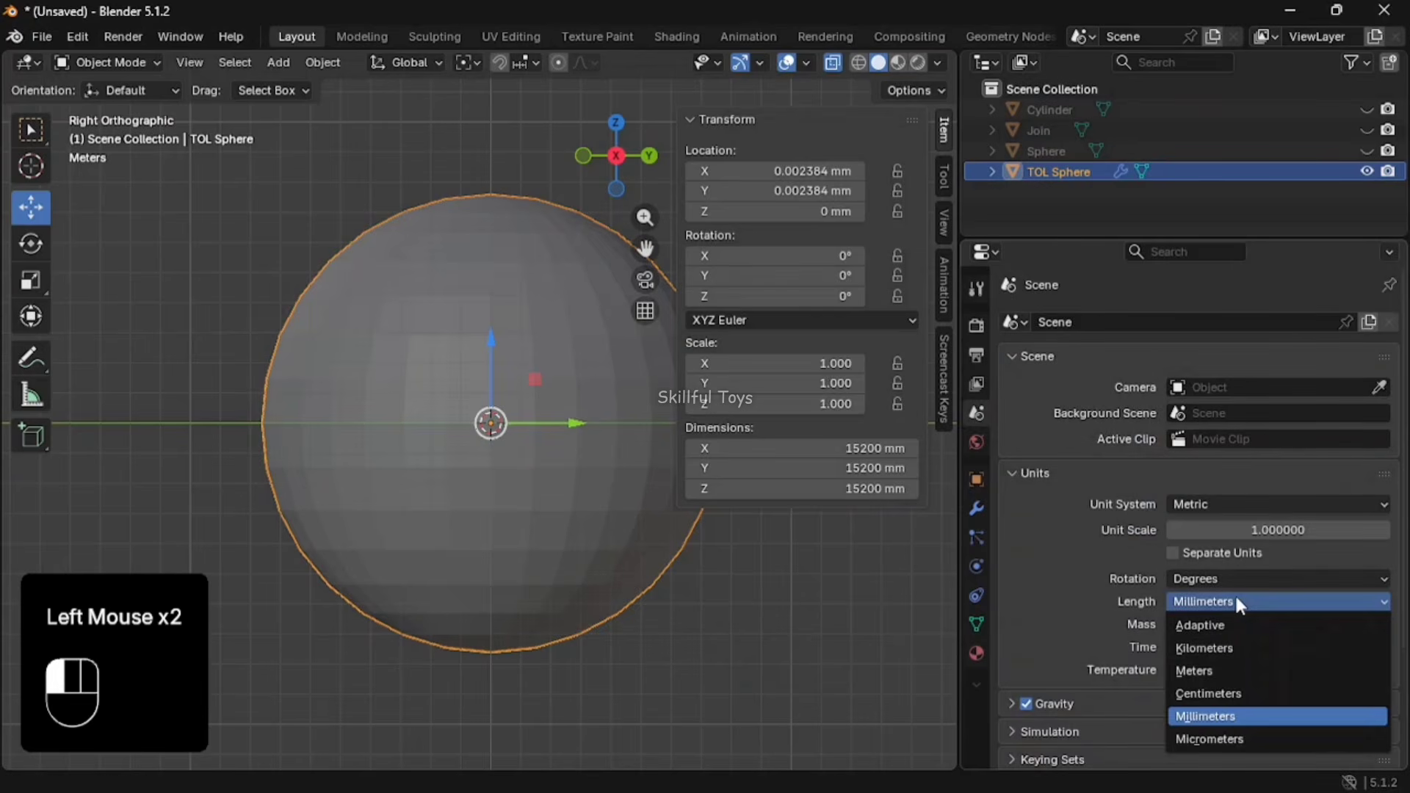
{"action": "left_click", "coordinate": [1221, 691]}
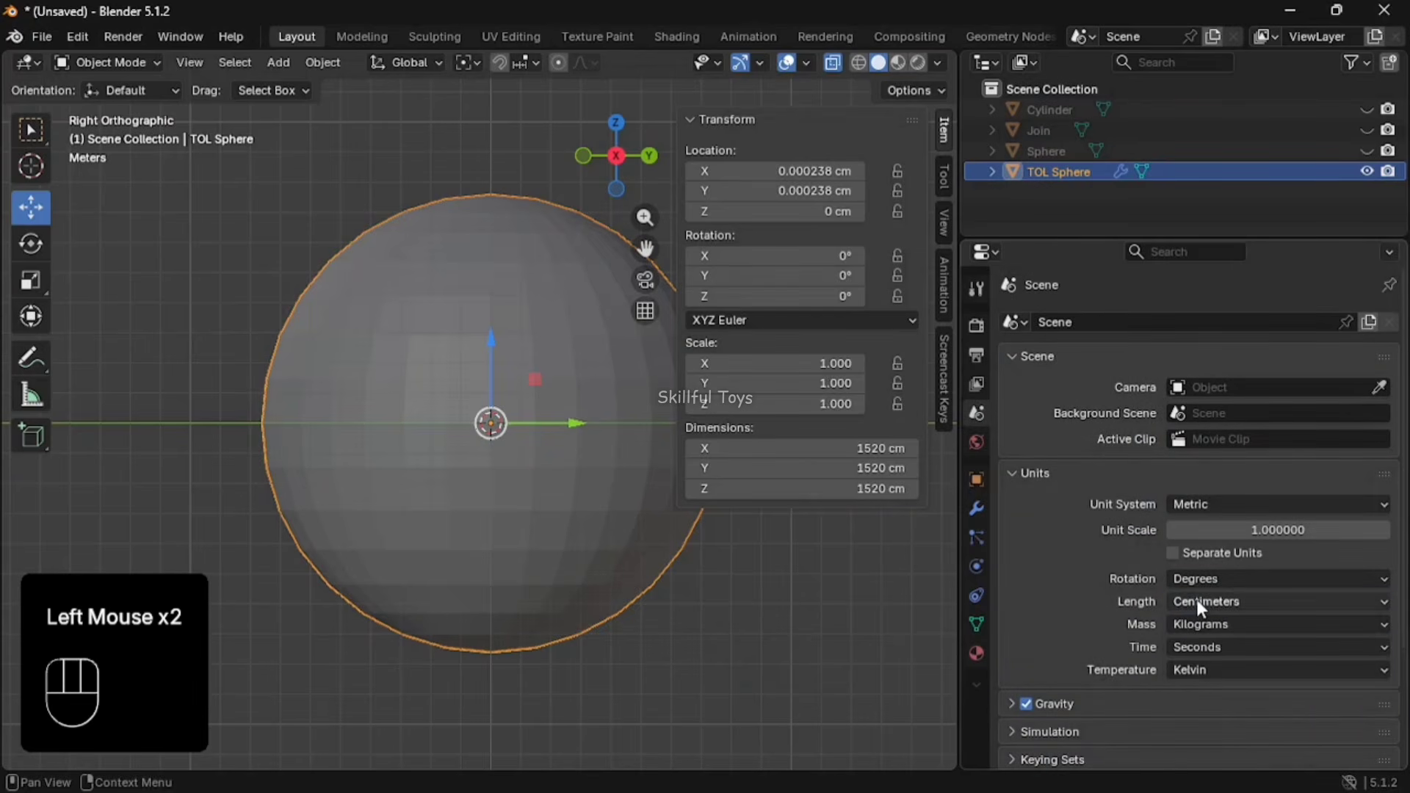
{"action": "left_click", "coordinate": [976, 507]}
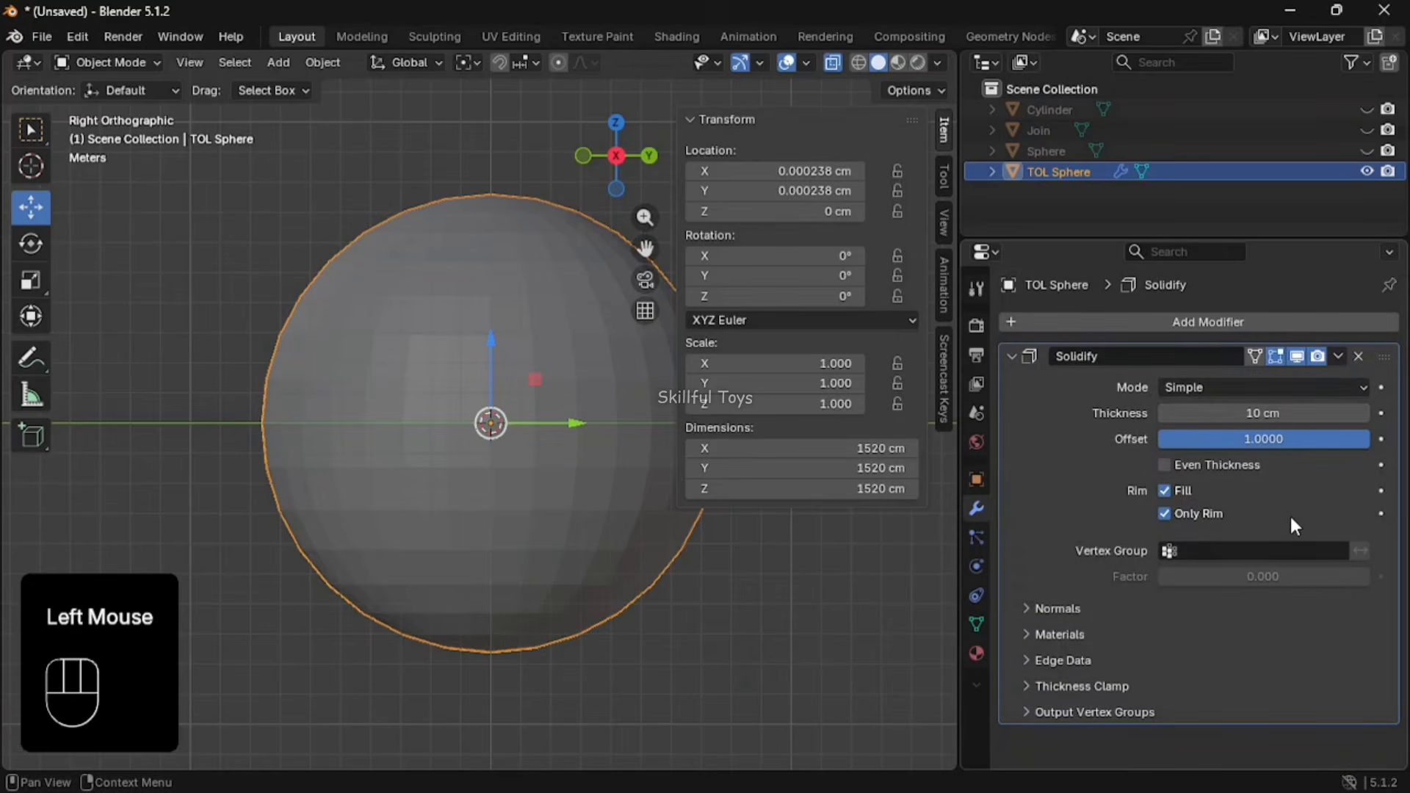
Set the scene's length unit to meters and return to TOL Sphere's Solidify settings
{"action": "left_click", "coordinate": [979, 407]}
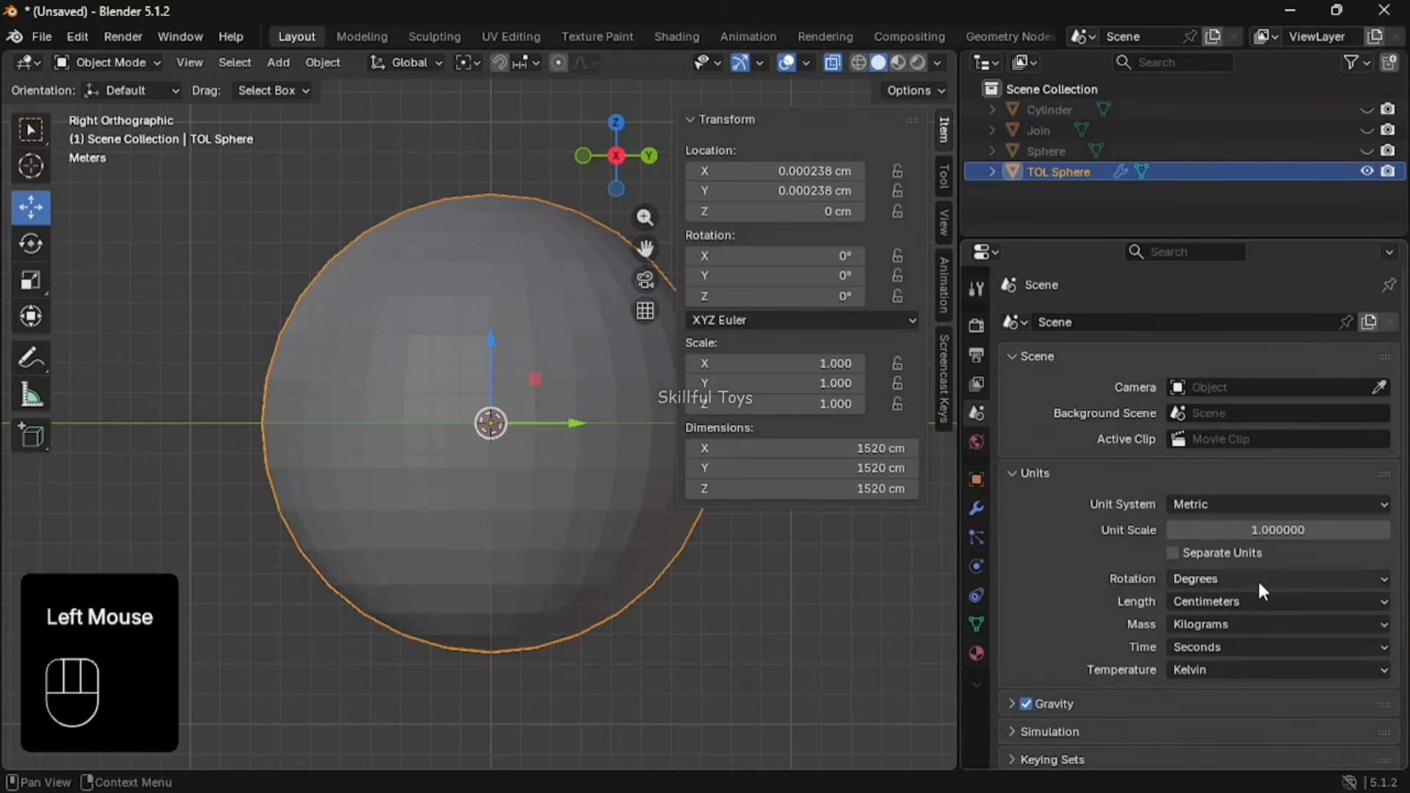
{"action": "left_click", "coordinate": [1254, 601]}
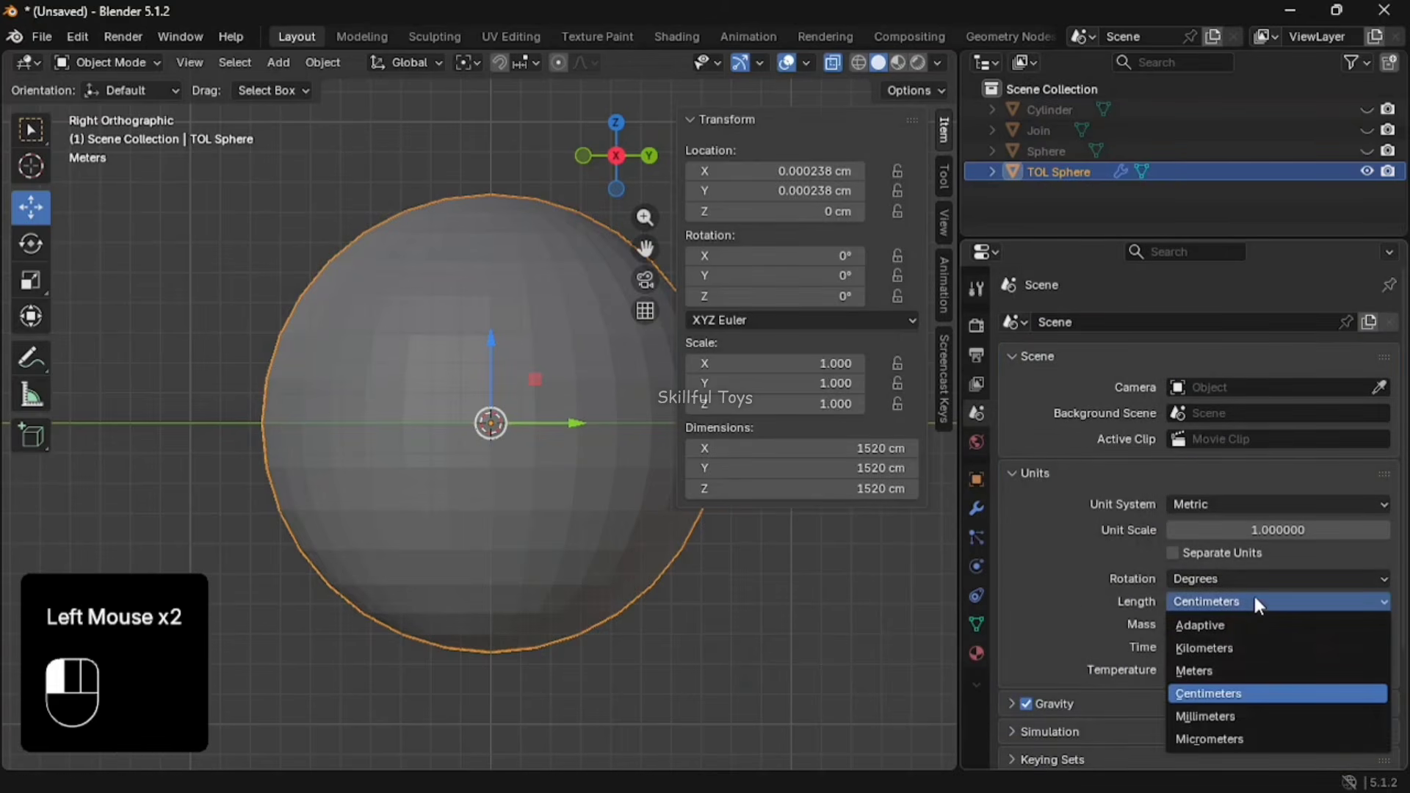
{"action": "left_click", "coordinate": [1216, 668]}
{"action": "left_click", "coordinate": [983, 499]}
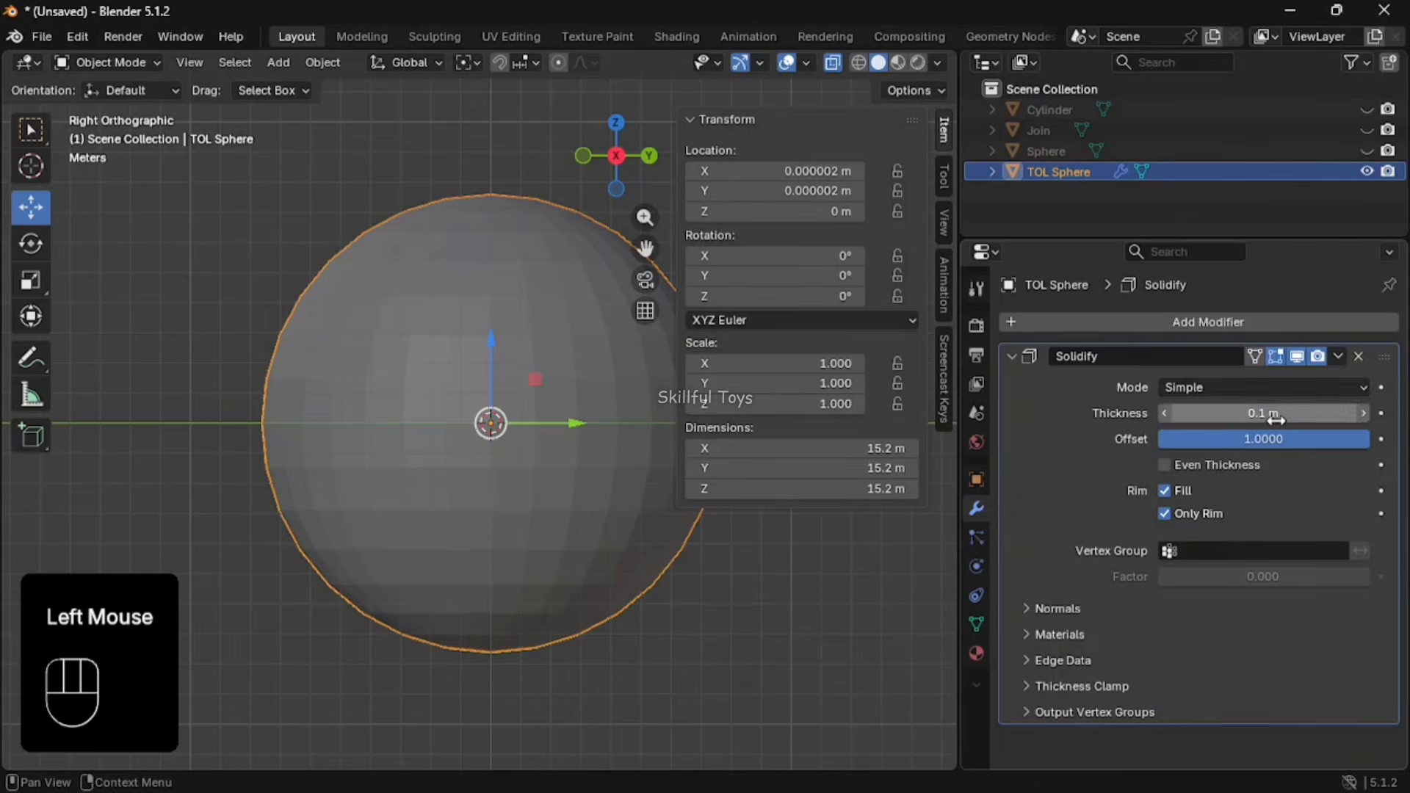
Set the scene's length unit back to millimeters
{"action": "left_click", "coordinate": [987, 414]}
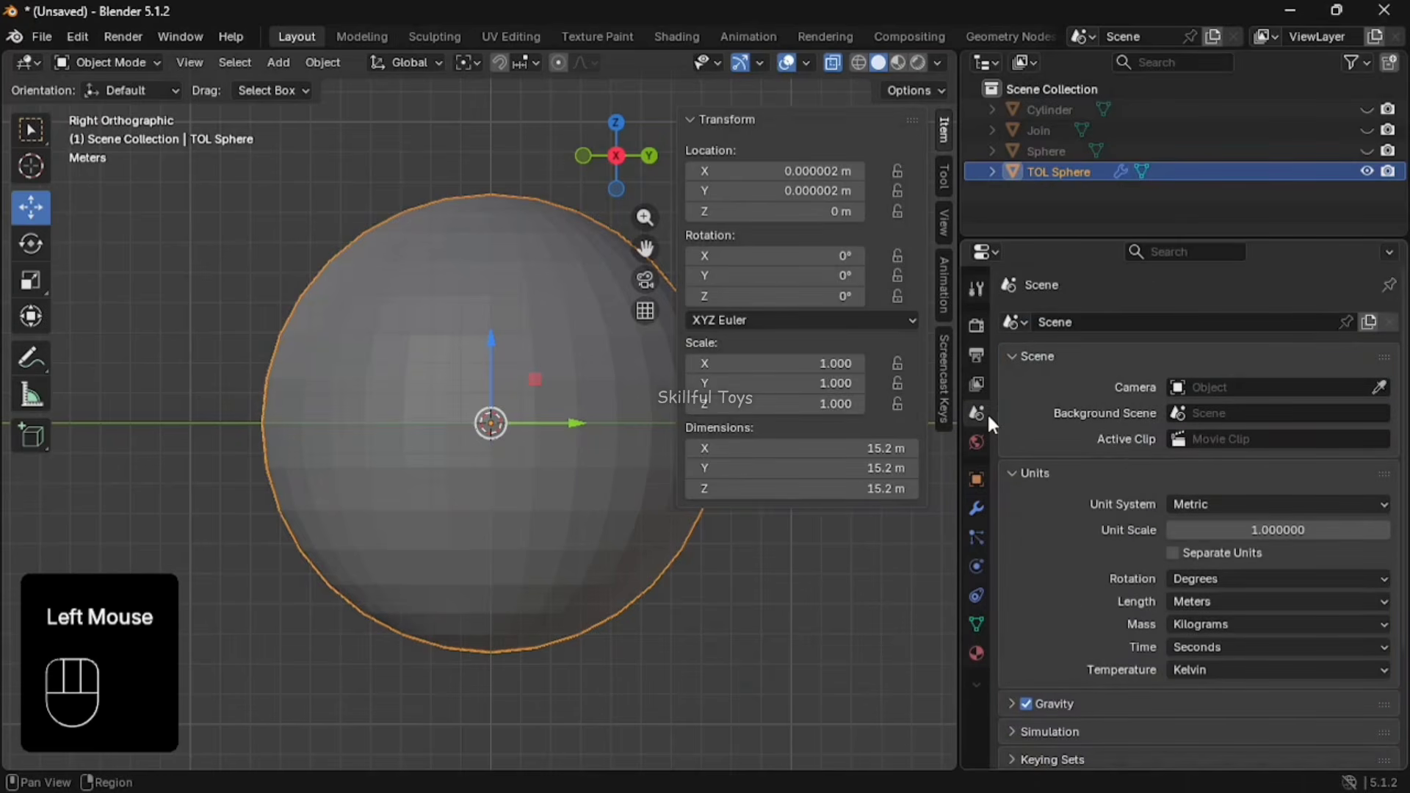
{"action": "left_click", "coordinate": [1219, 599]}
{"action": "left_click", "coordinate": [1224, 716]}
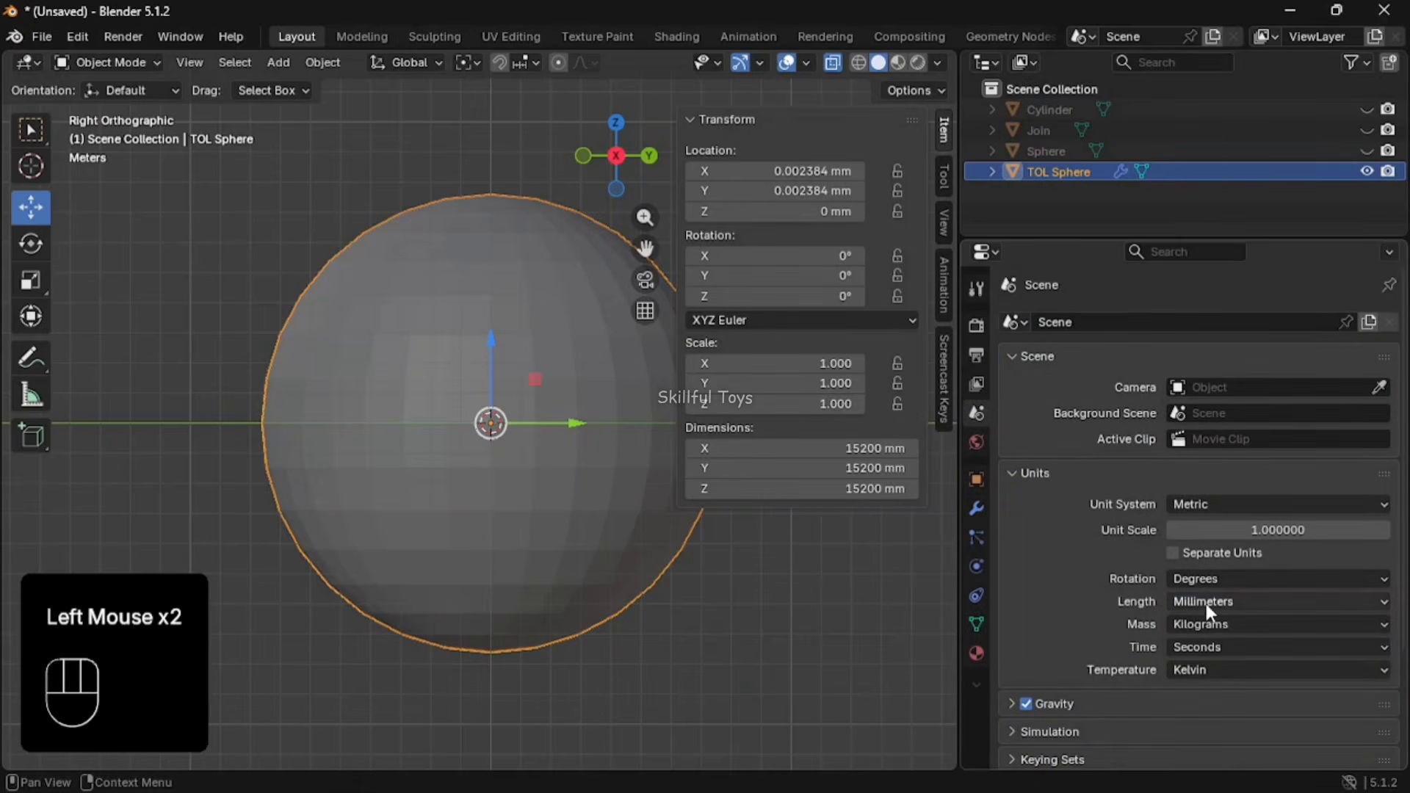
Apply the Solidify modifier on TOL Sphere
{"action": "left_click", "coordinate": [975, 505]}
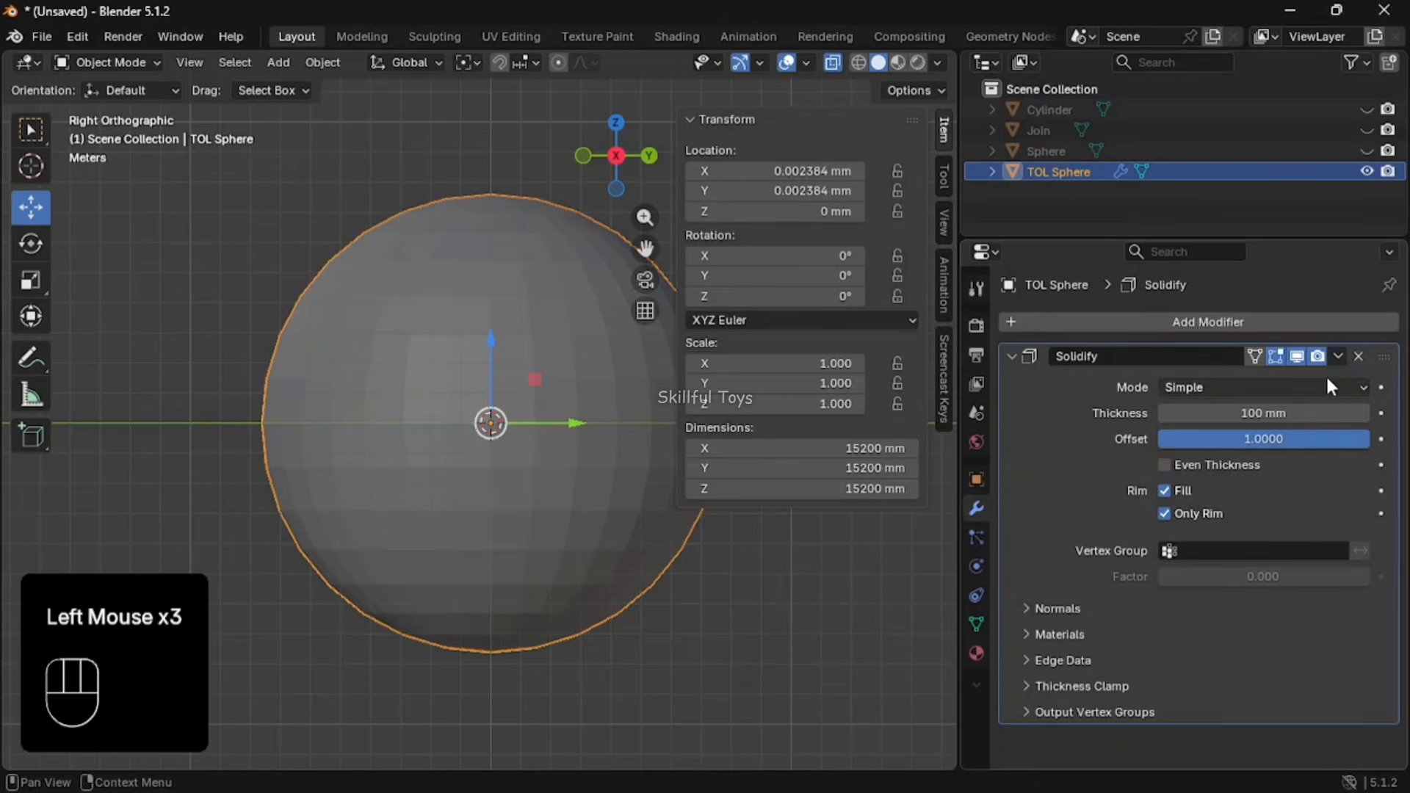
{"action": "left_click", "coordinate": [1337, 357]}
{"action": "left_click", "coordinate": [1239, 380]}
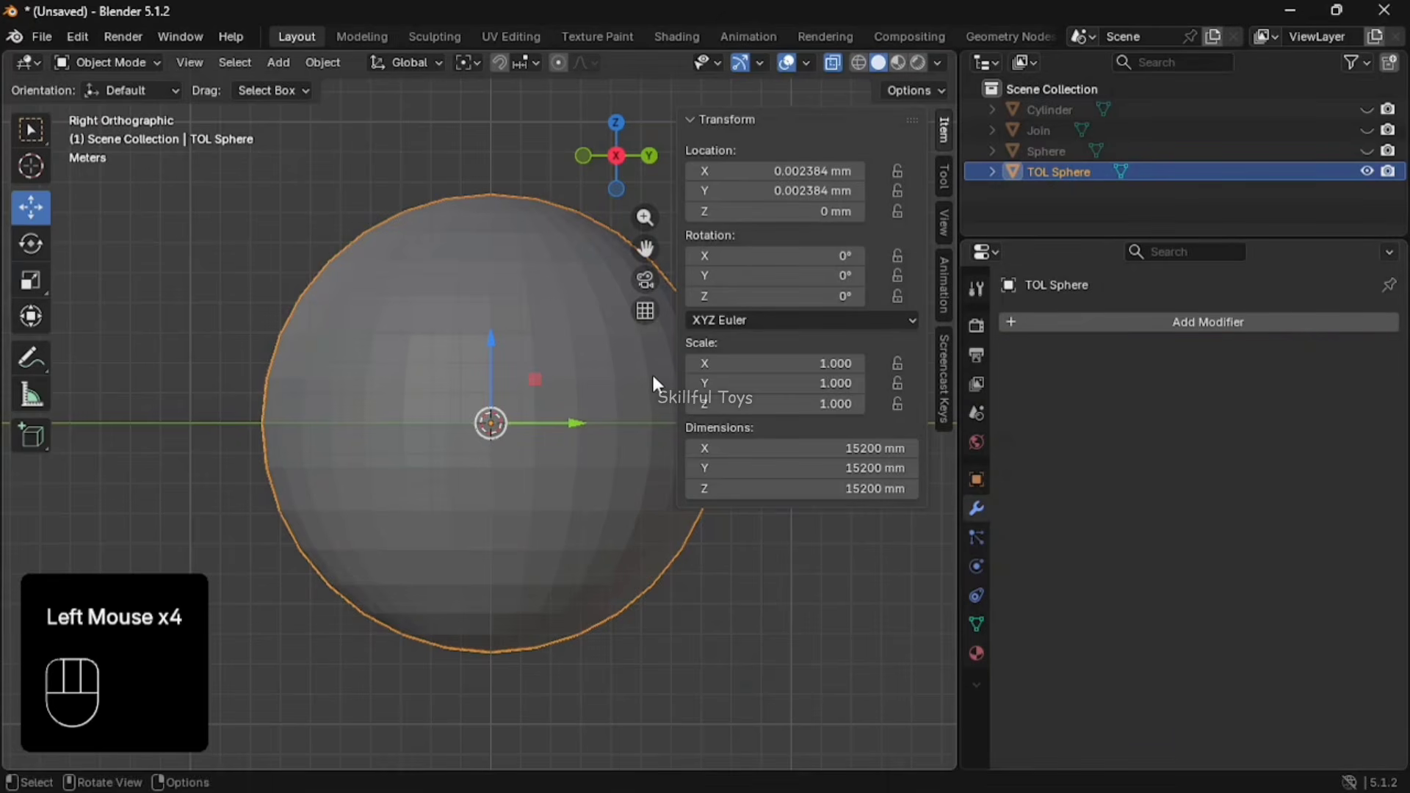
Show Sphere again and compare its outline and dimensions with TOL Sphere up close
{"action": "left_click", "coordinate": [1364, 150]}
{"action": "scroll", "coordinate": [522, 283], "scroll_direction": "up", "scroll_amount": 10}
{"action": "left_click", "coordinate": [522, 282]}
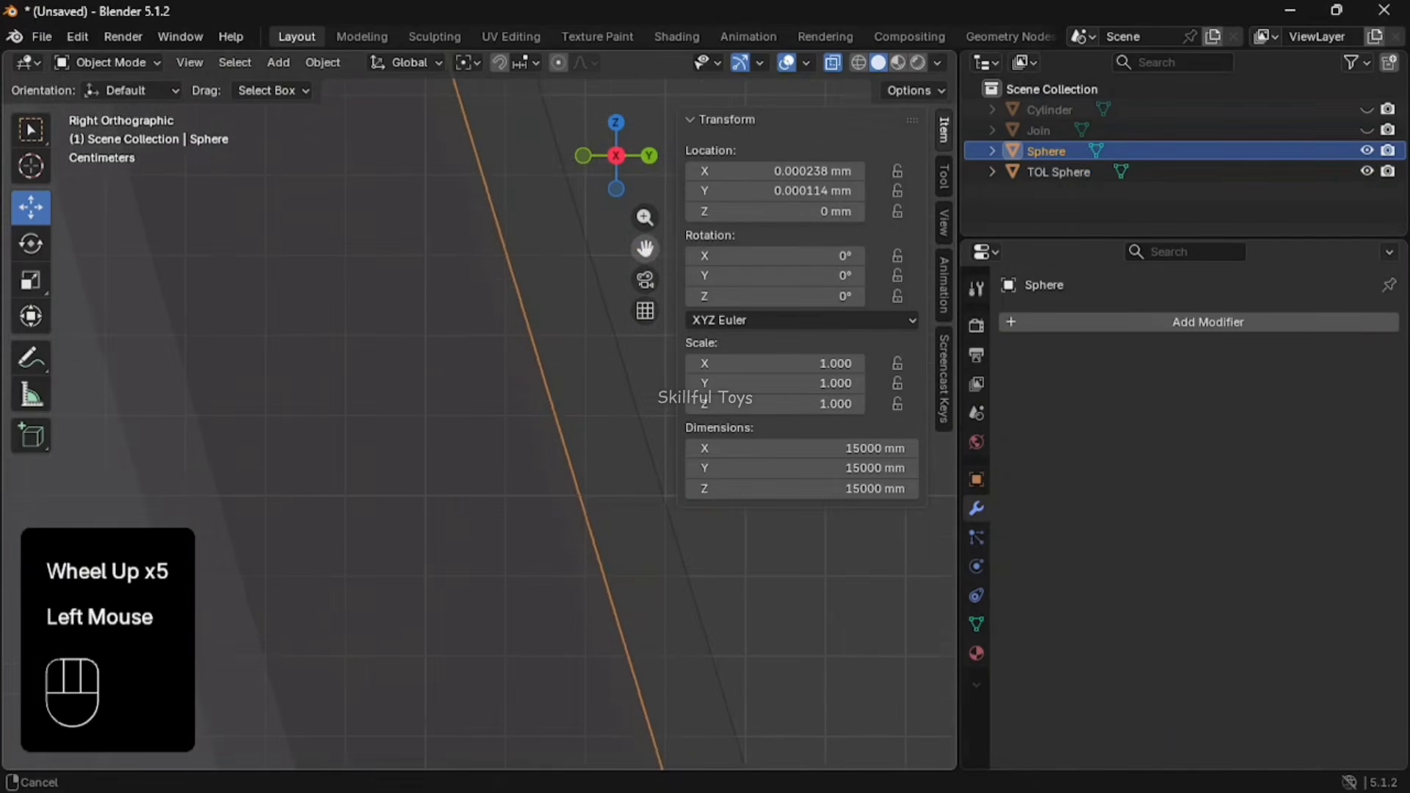
{"action": "left_click", "coordinate": [571, 323]}
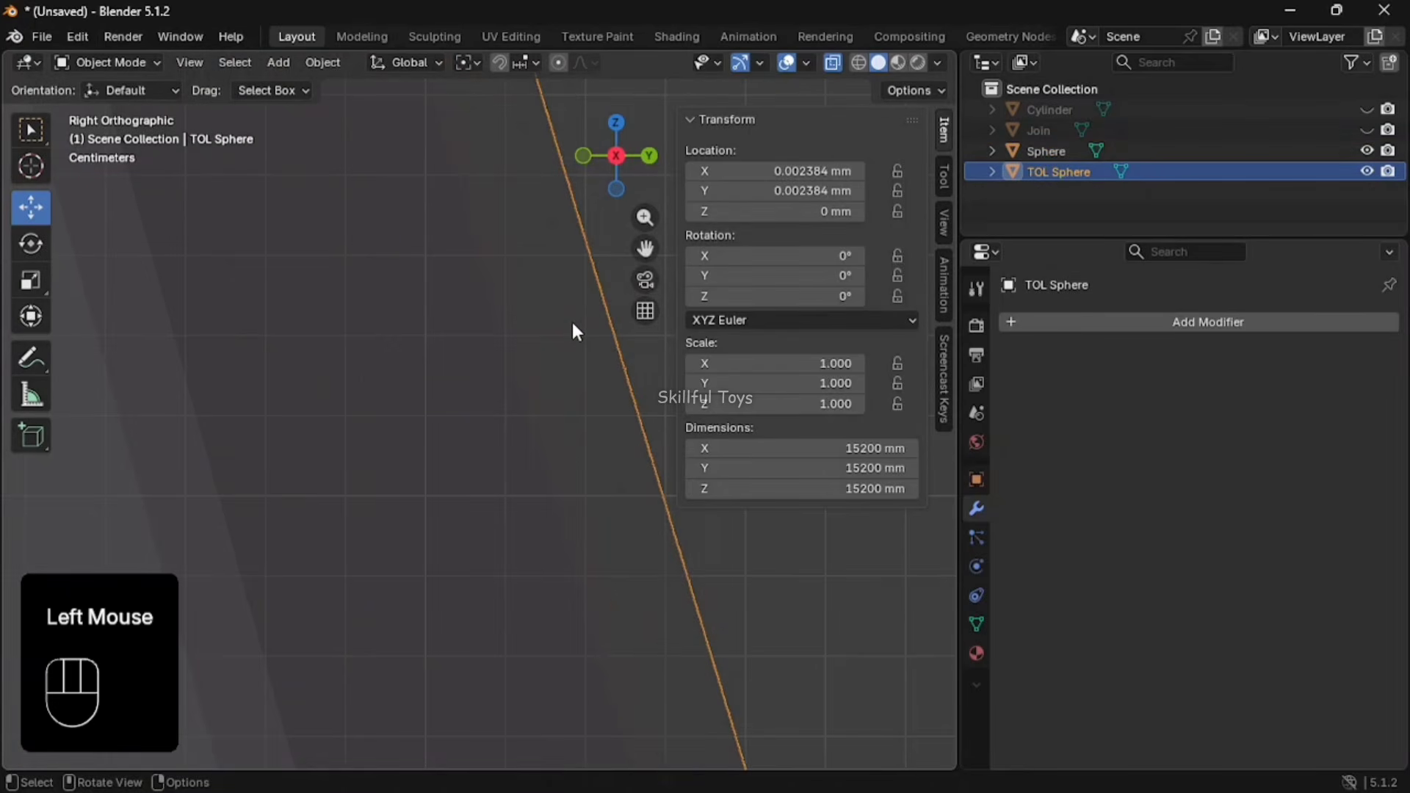
{"action": "left_click", "coordinate": [355, 455]}
{"action": "left_click", "coordinate": [623, 459]}
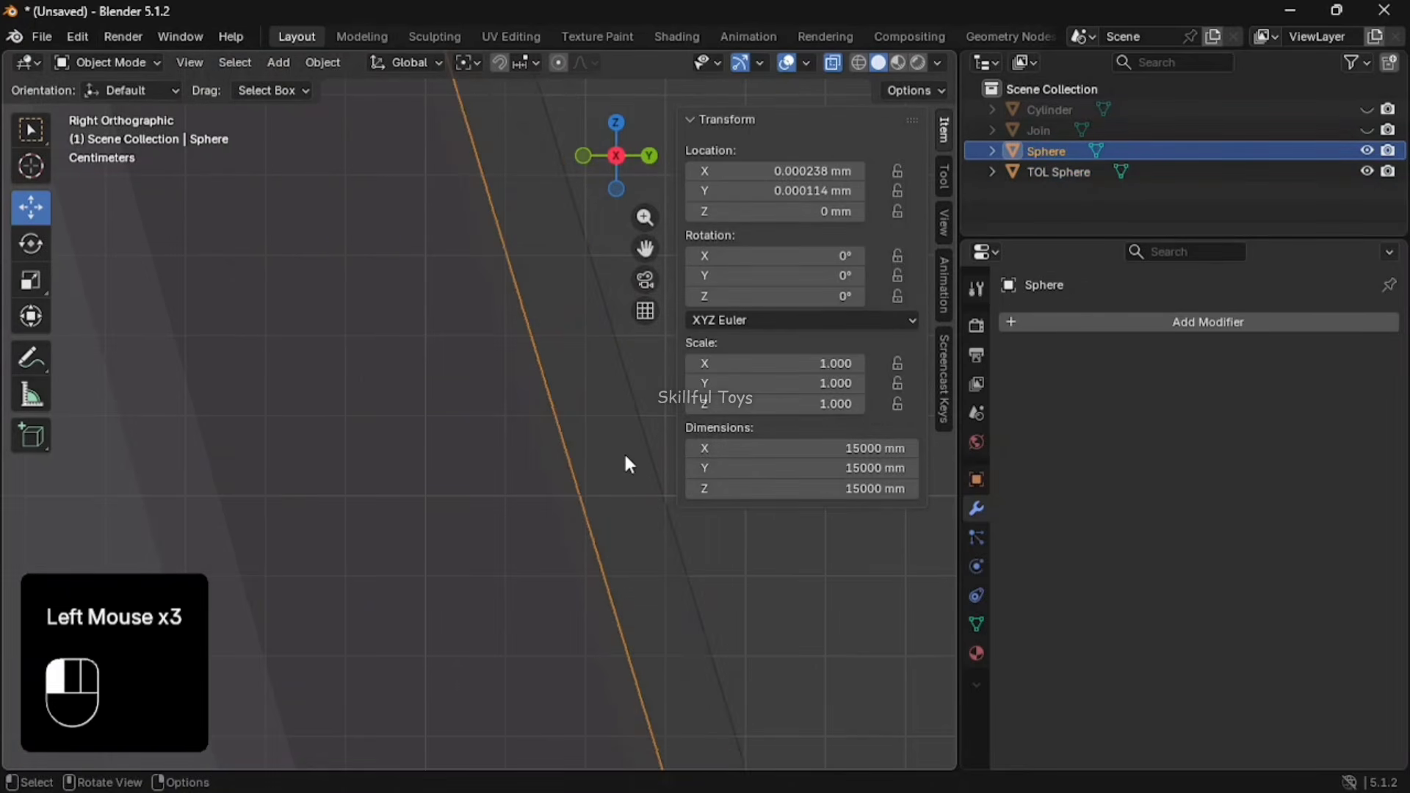
{"action": "left_click", "coordinate": [415, 411]}
{"action": "scroll", "coordinate": [456, 389], "scroll_direction": "down", "scroll_amount": 7}
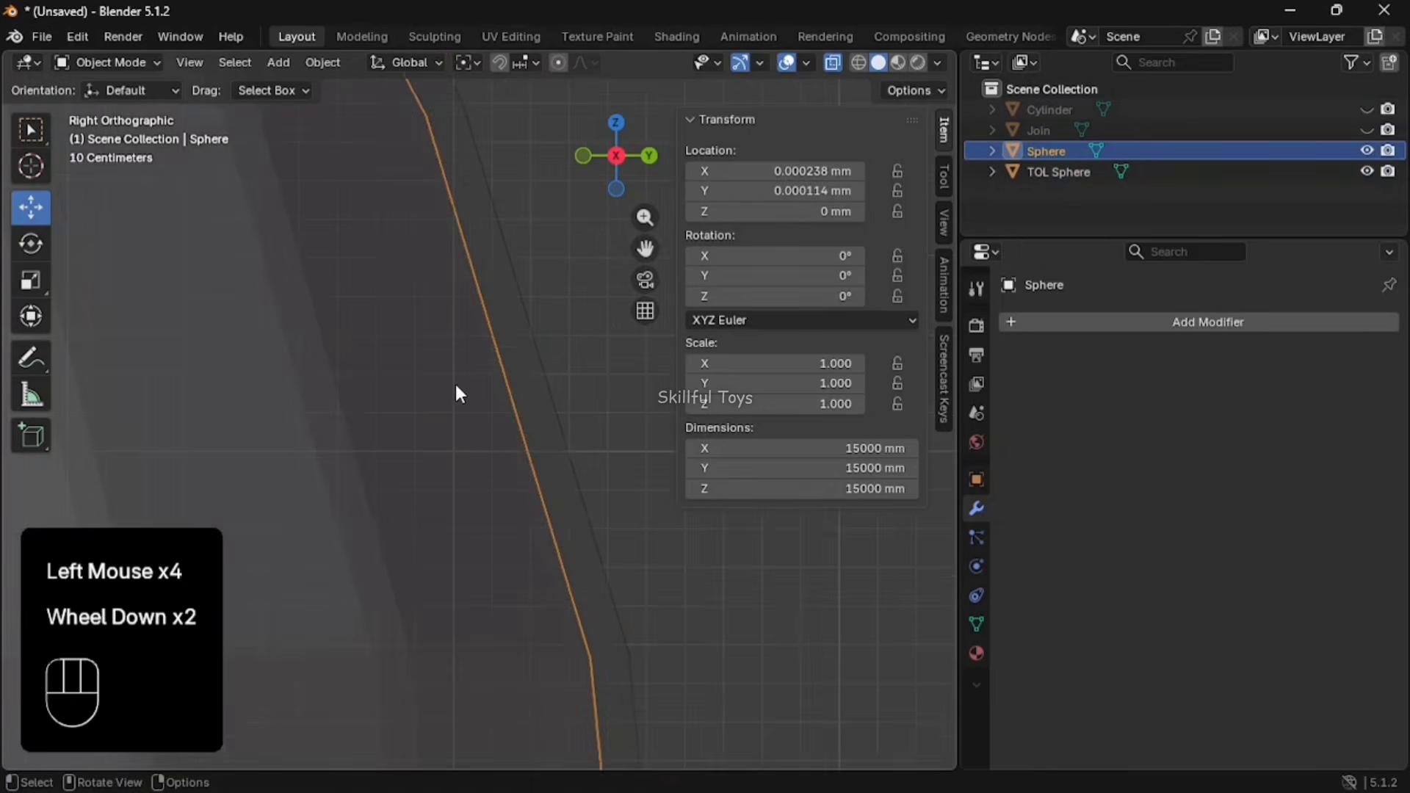
{"action": "left_click", "coordinate": [589, 565]}
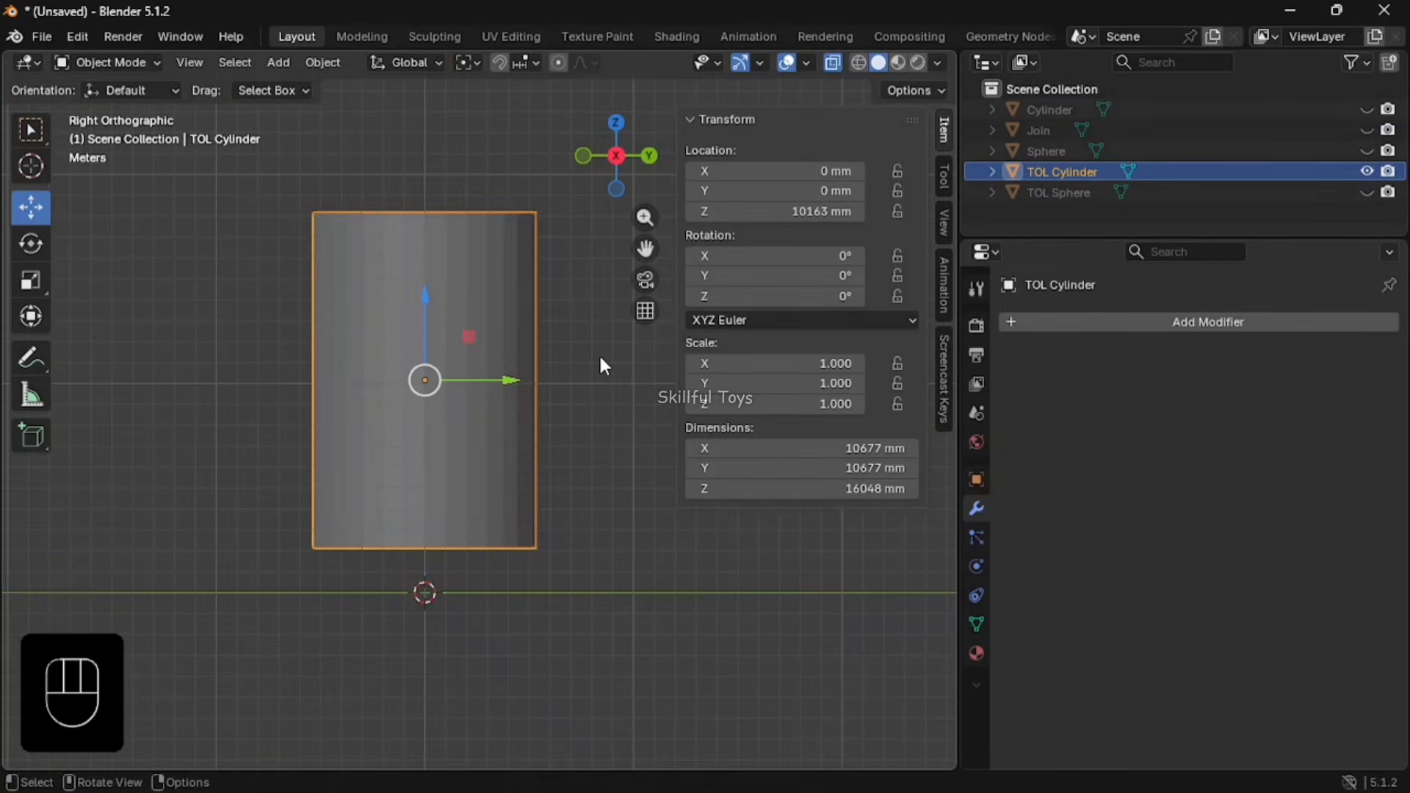
Apply TOL Cylinder's object transform and add a Solidify modifier to it
{"action": "key", "text": "ctrl+a"}
{"action": "left_click", "coordinate": [604, 359]}
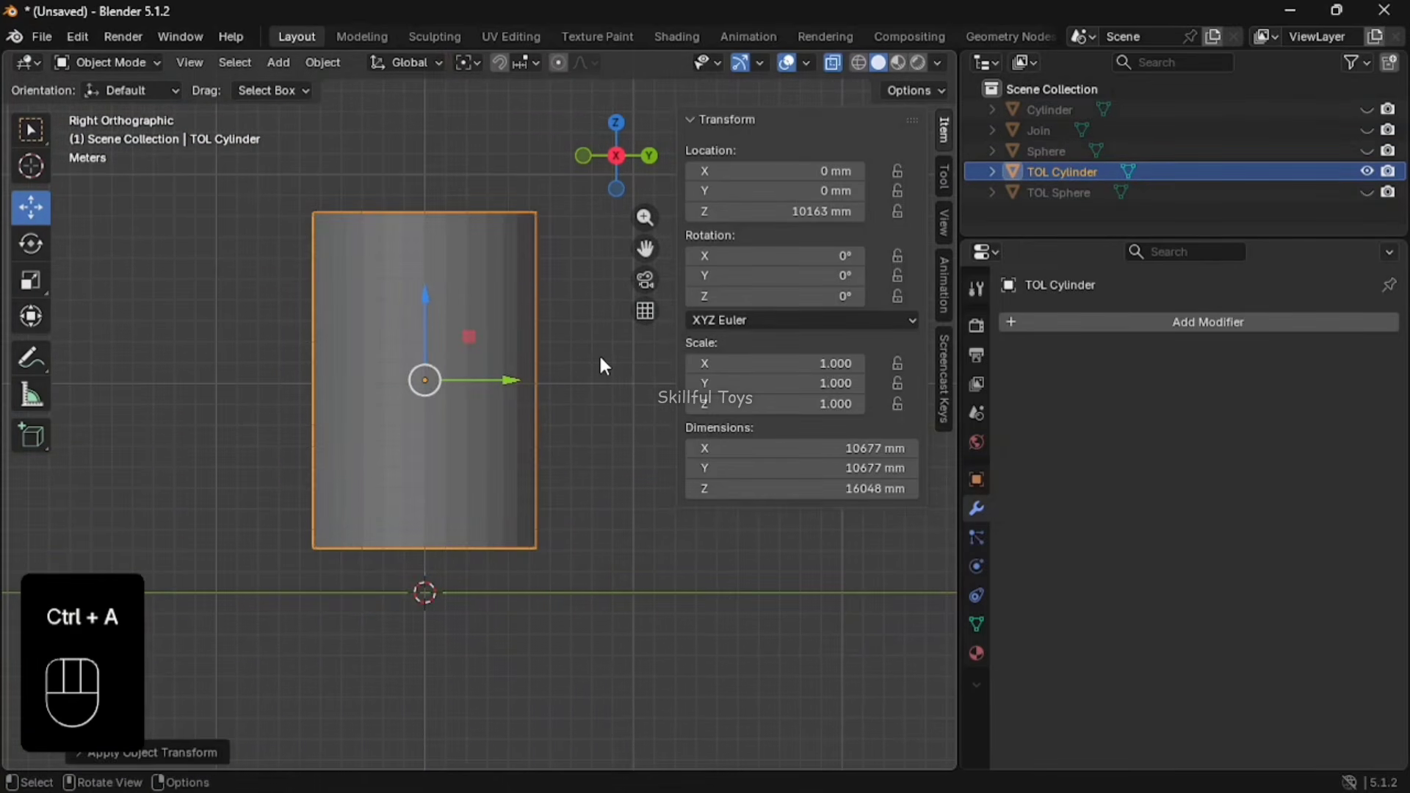
{"action": "left_click", "coordinate": [1082, 319]}
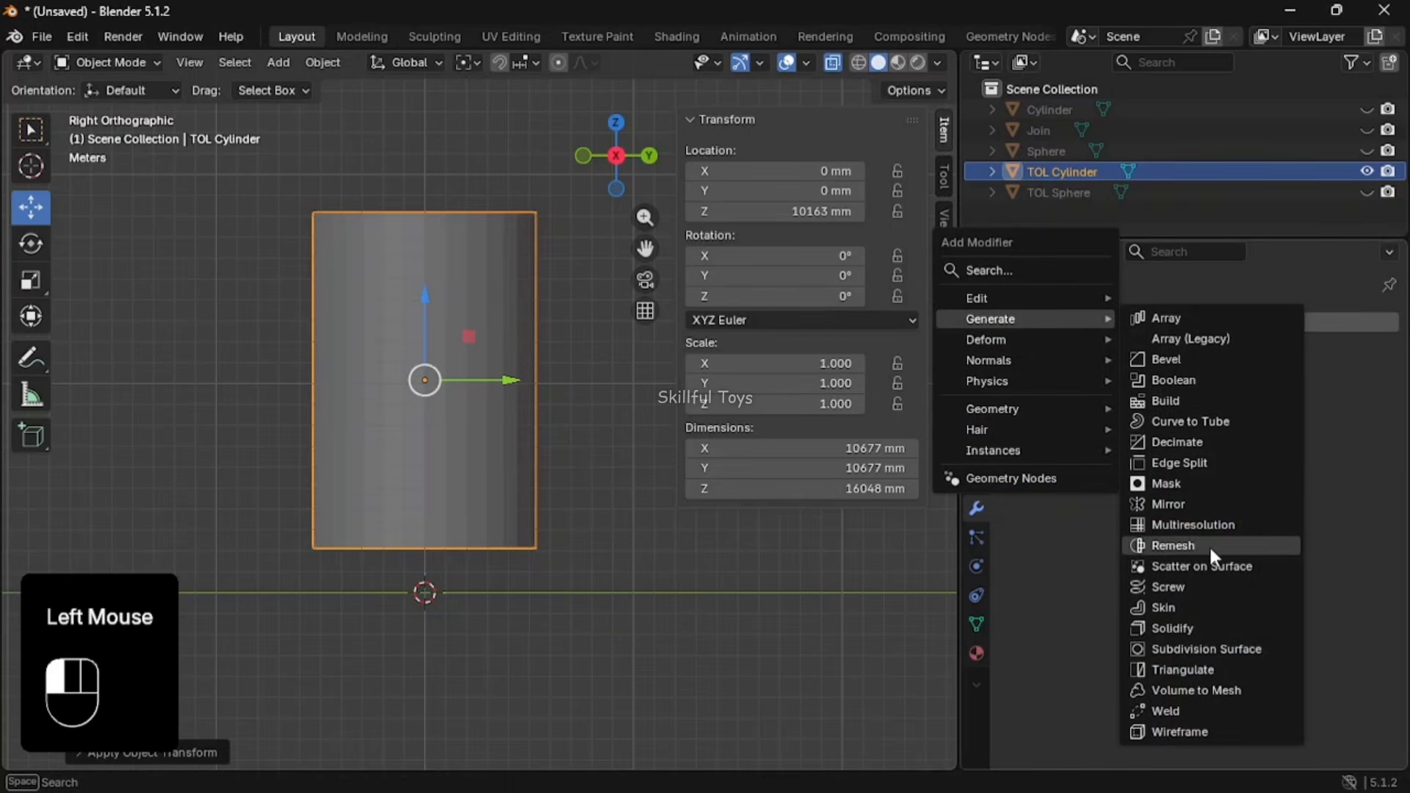
{"action": "left_click", "coordinate": [1189, 626]}
Set TOL Cylinder's Solidify offset to 1, enable Only Rim, and increase the thickness
{"action": "left_click", "coordinate": [1235, 438]}
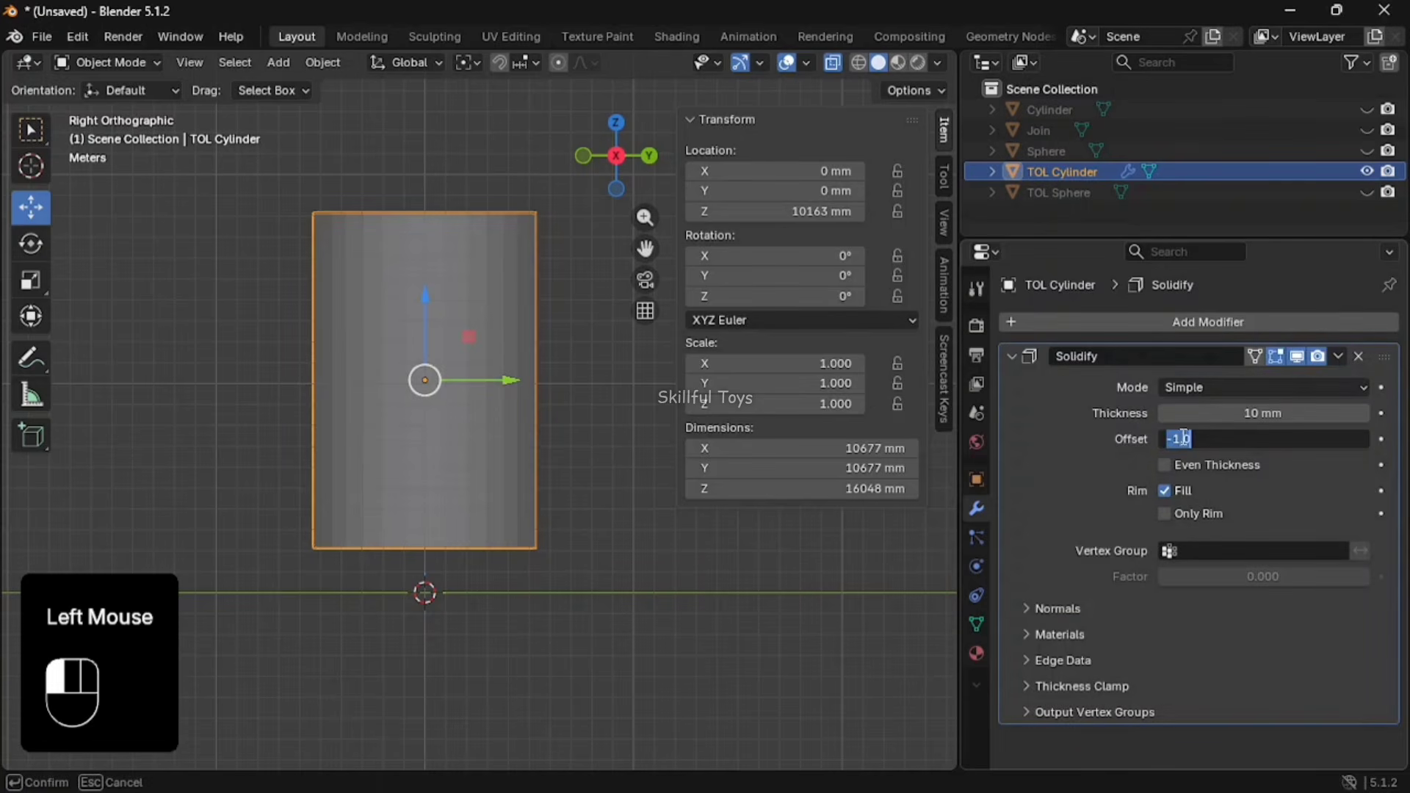
{"action": "left_click", "coordinate": [1137, 503]}
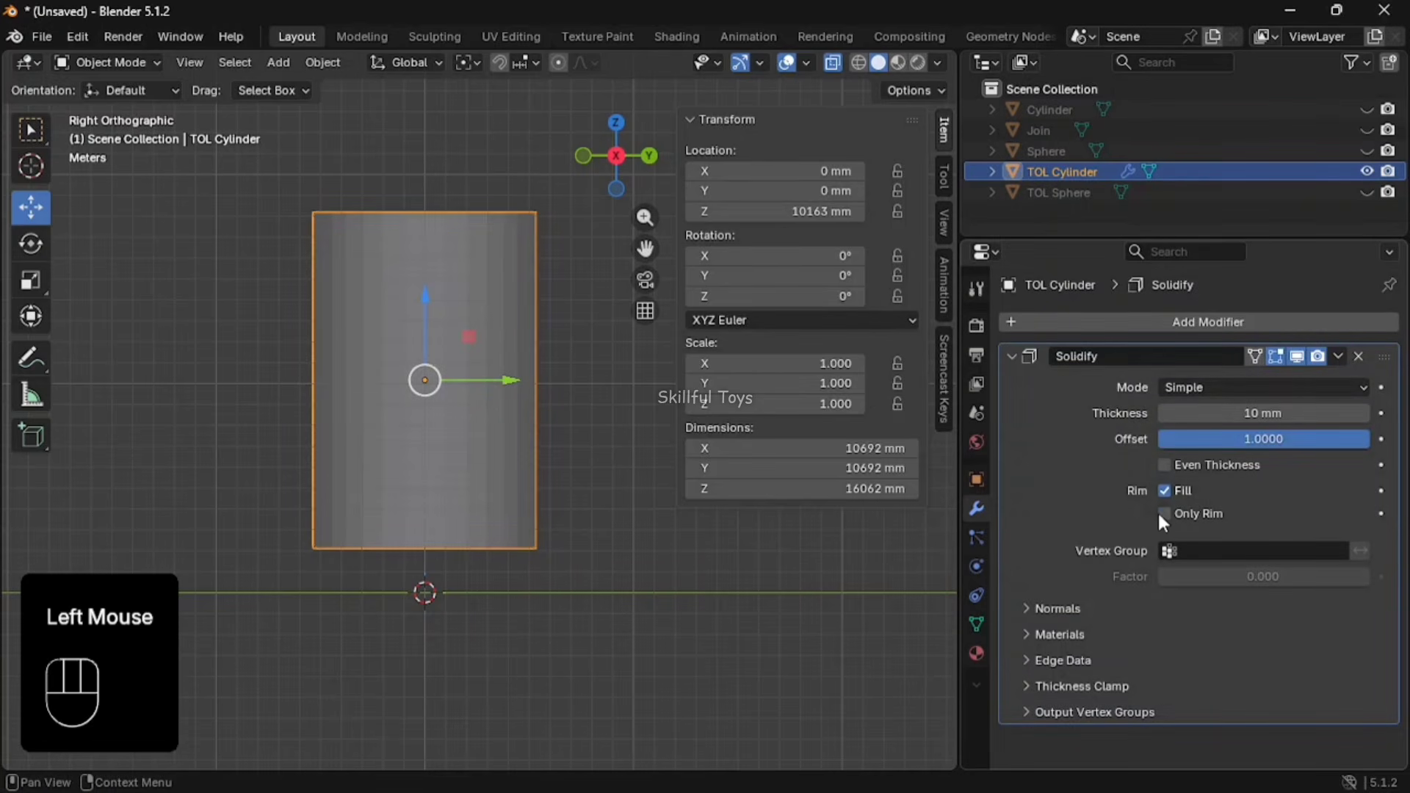
{"action": "left_click", "coordinate": [1159, 511]}
{"action": "left_click", "coordinate": [1212, 414]}
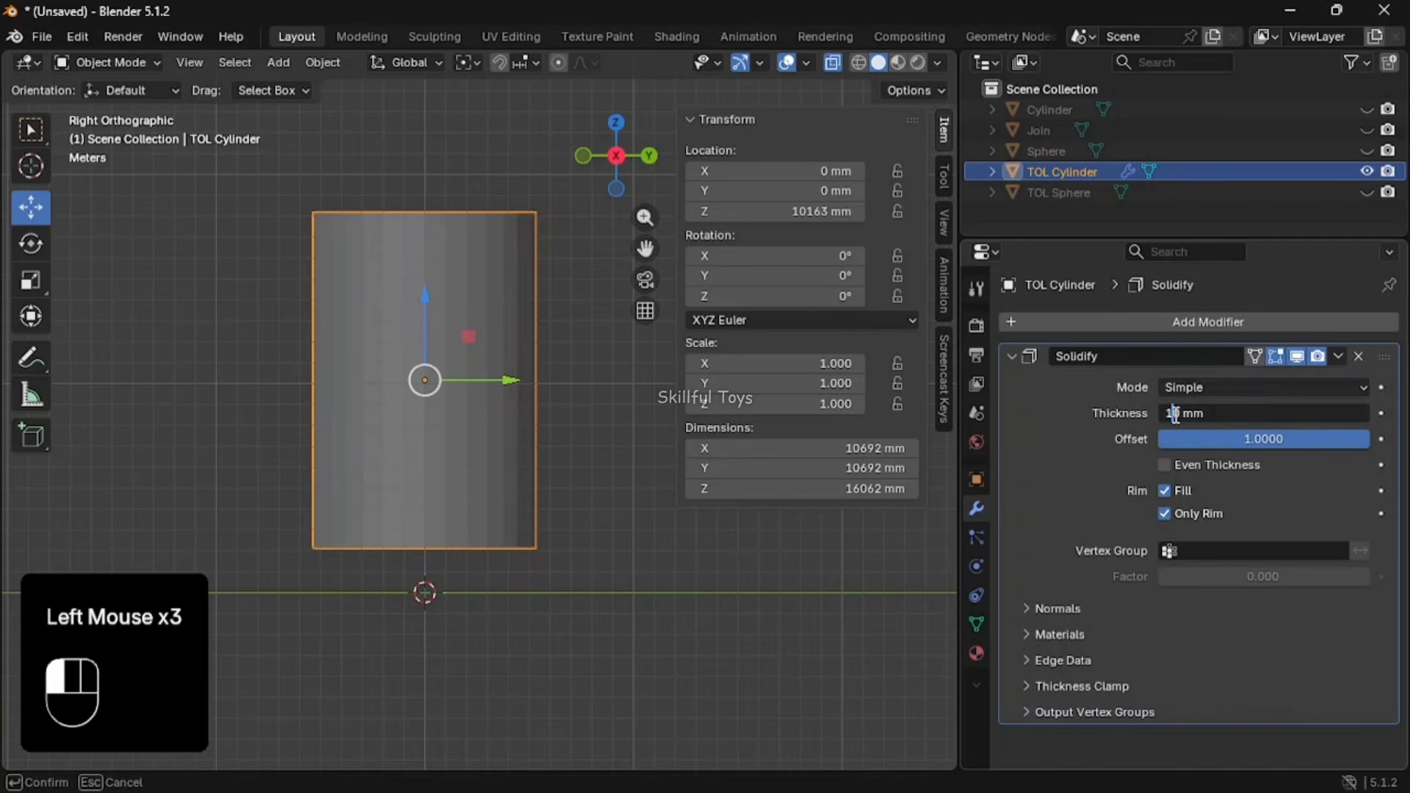
{"action": "left_click", "coordinate": [690, 577]}
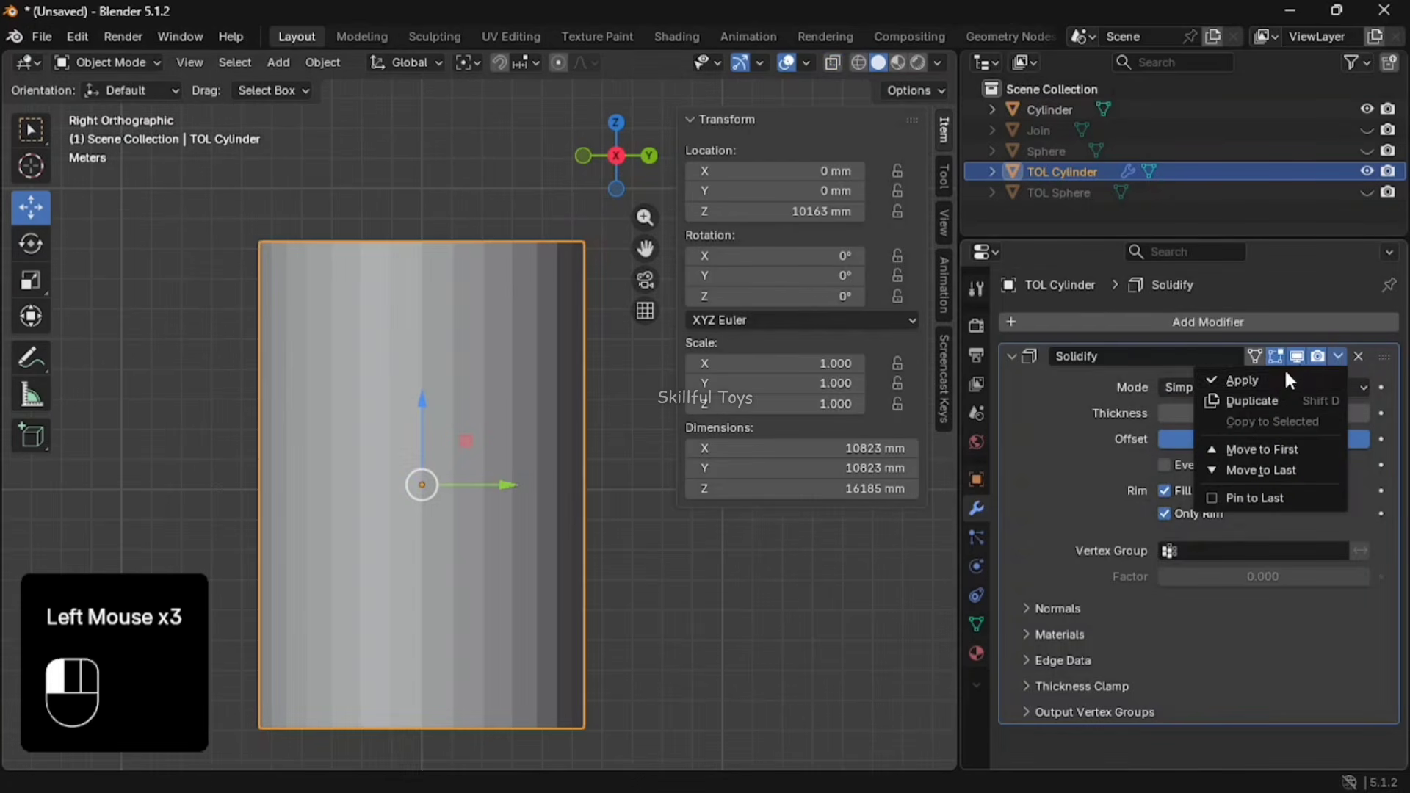
Apply the Solidify modifier on TOL Cylinder and apply the object's scale
{"action": "left_click", "coordinate": [1281, 378]}
{"action": "scroll", "coordinate": [520, 301], "scroll_direction": "down", "scroll_amount": 2}
{"action": "key", "text": "ctrl+a"}
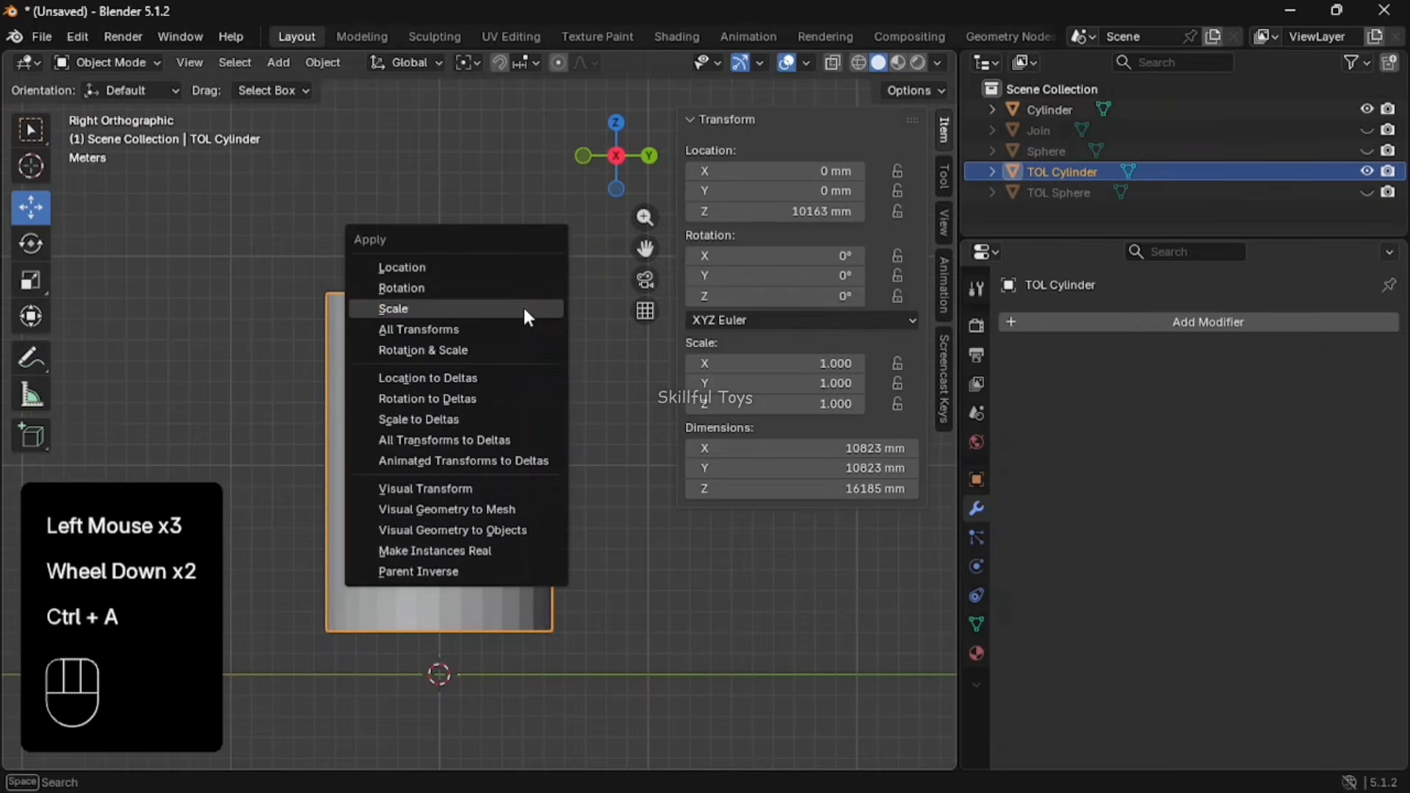
{"action": "left_click", "coordinate": [523, 307]}
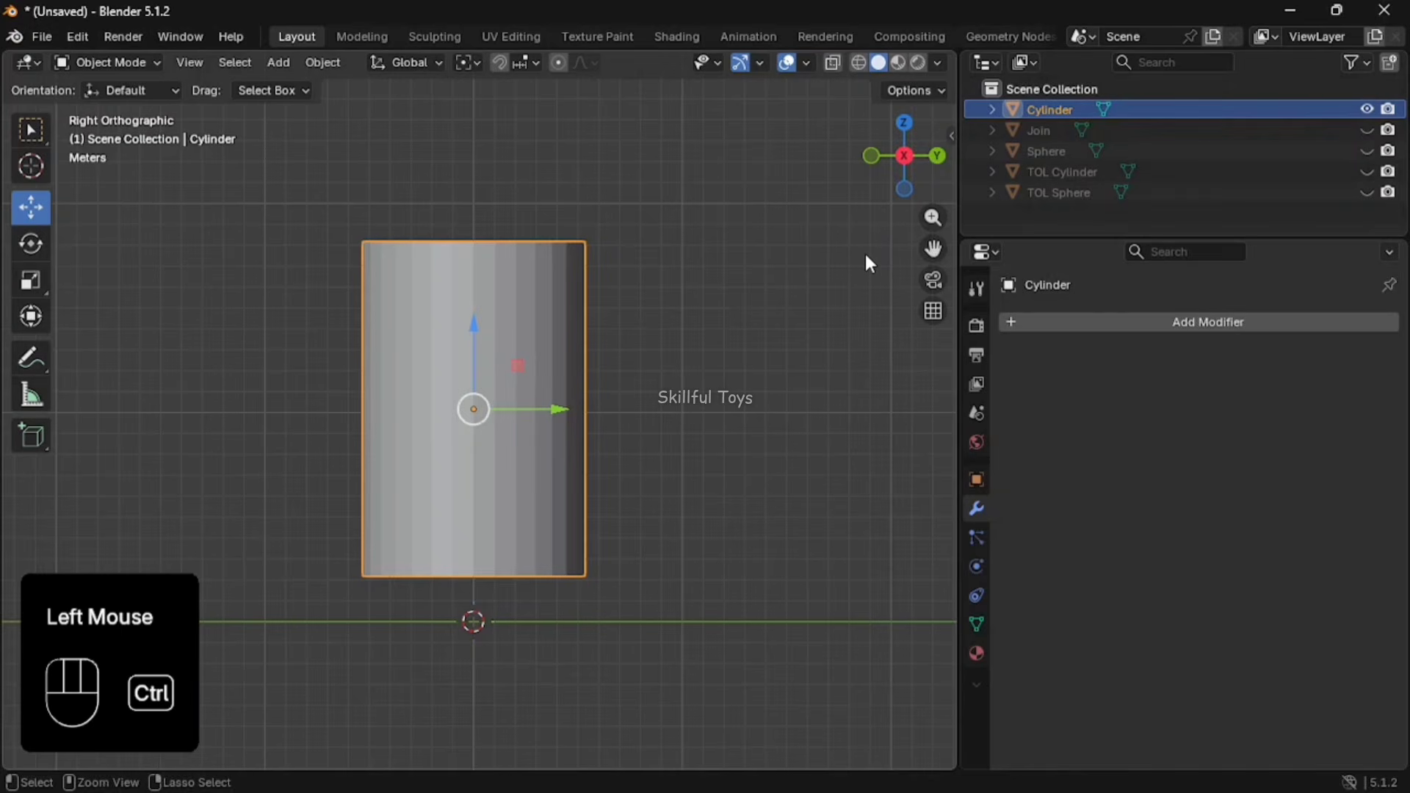
Duplicate Cylinder and view the copy from the front together with Join
{"action": "key", "text": "ctrl+c"}
{"action": "key", "text": "ctrl+v"}
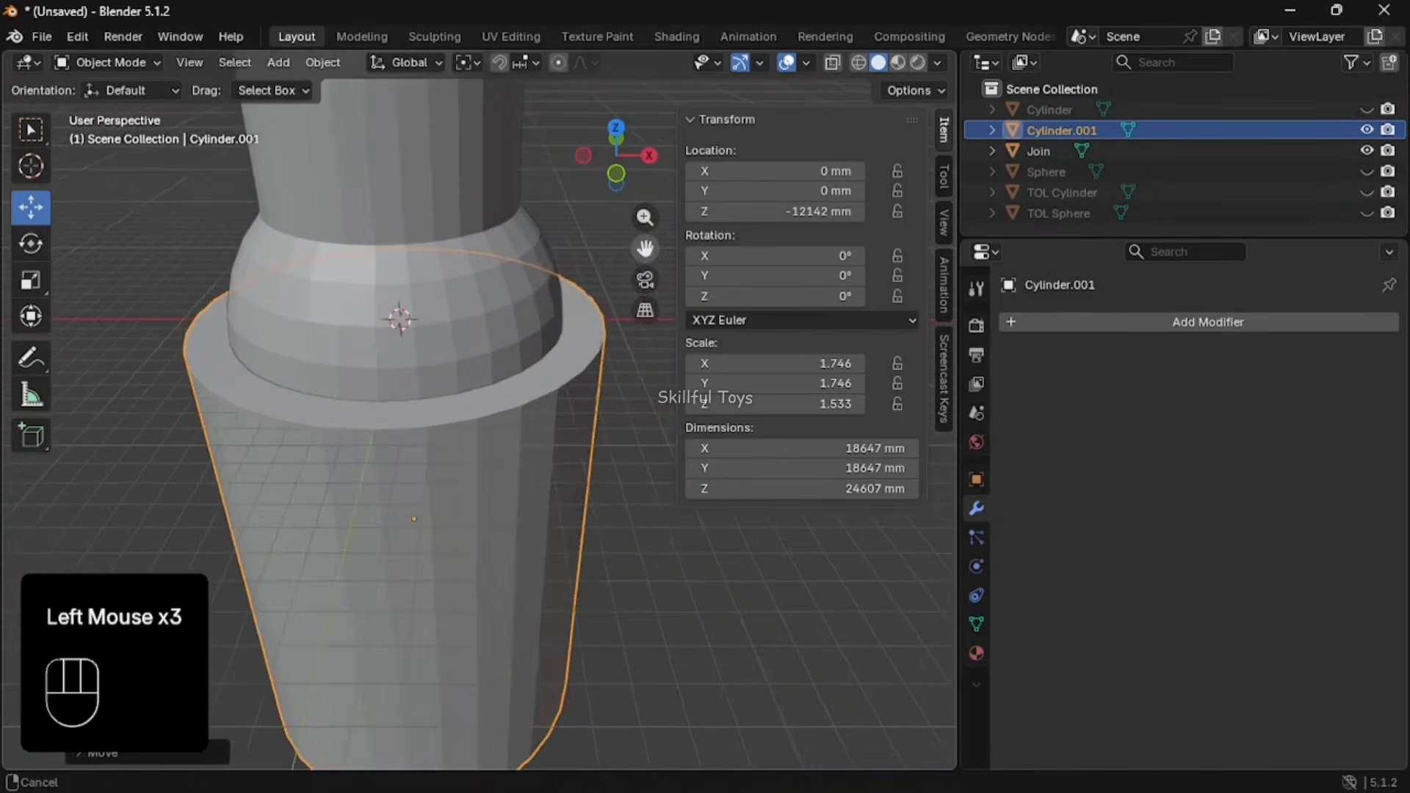
{"action": "left_click", "coordinate": [620, 177]}
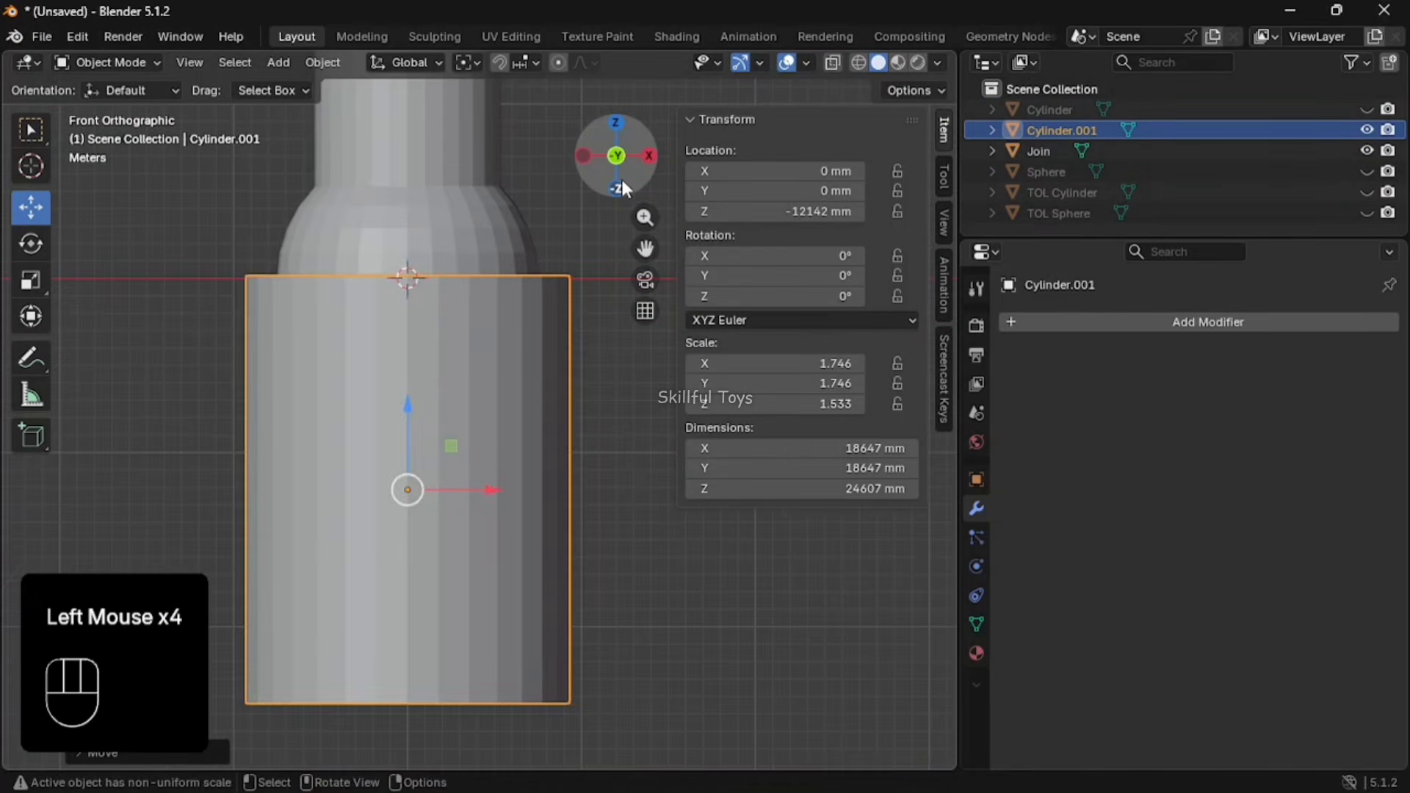
Duplicate Join and move the copy straight down to a Z location of about -27172 mm
{"action": "scroll", "coordinate": [622, 179], "scroll_direction": "down", "scroll_amount": 2}
{"action": "left_click", "coordinate": [452, 248]}
{"action": "key", "text": "ctrl+c"}
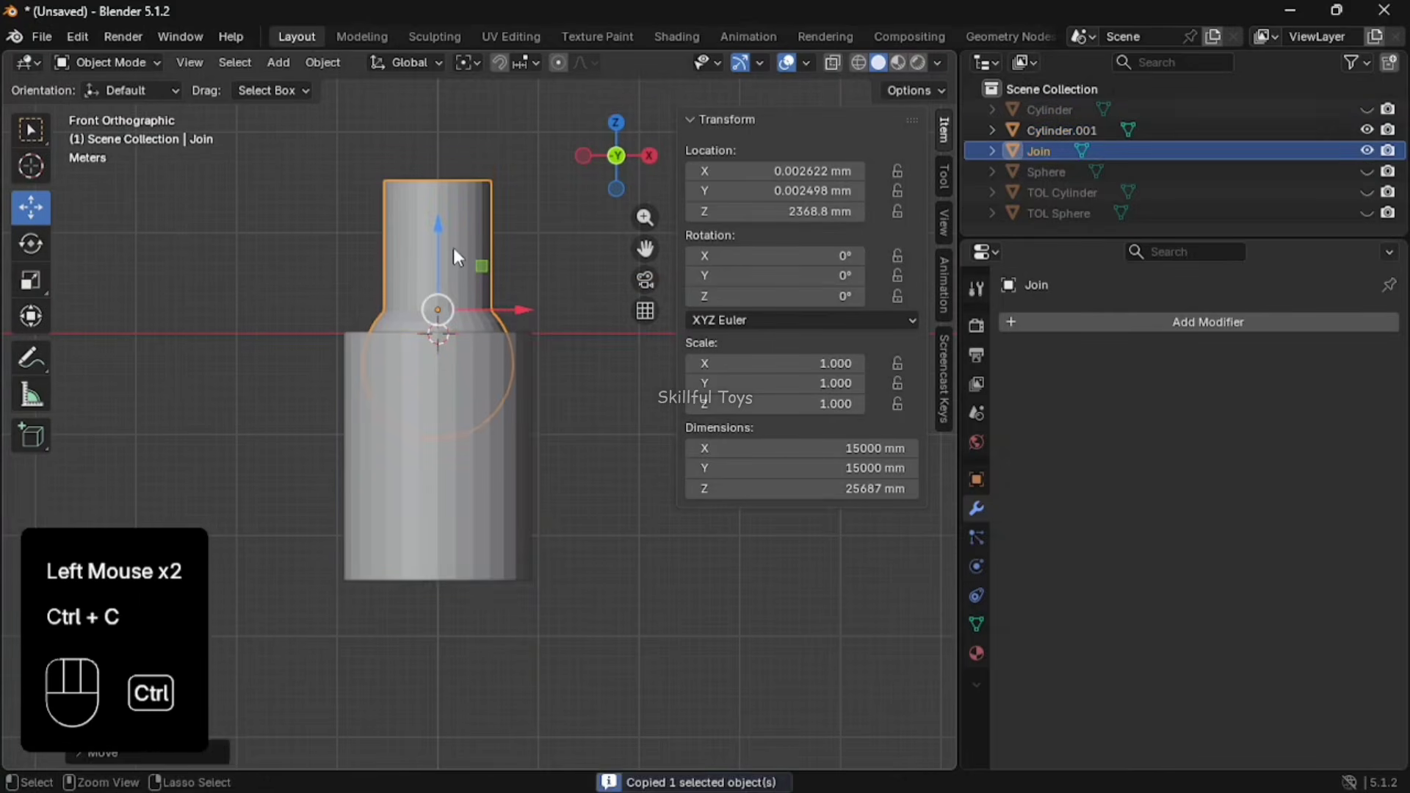
{"action": "key", "text": "ctrl+v"}
{"action": "left_click_drag", "start_coordinate": [447, 245], "coordinate": [472, 566]}
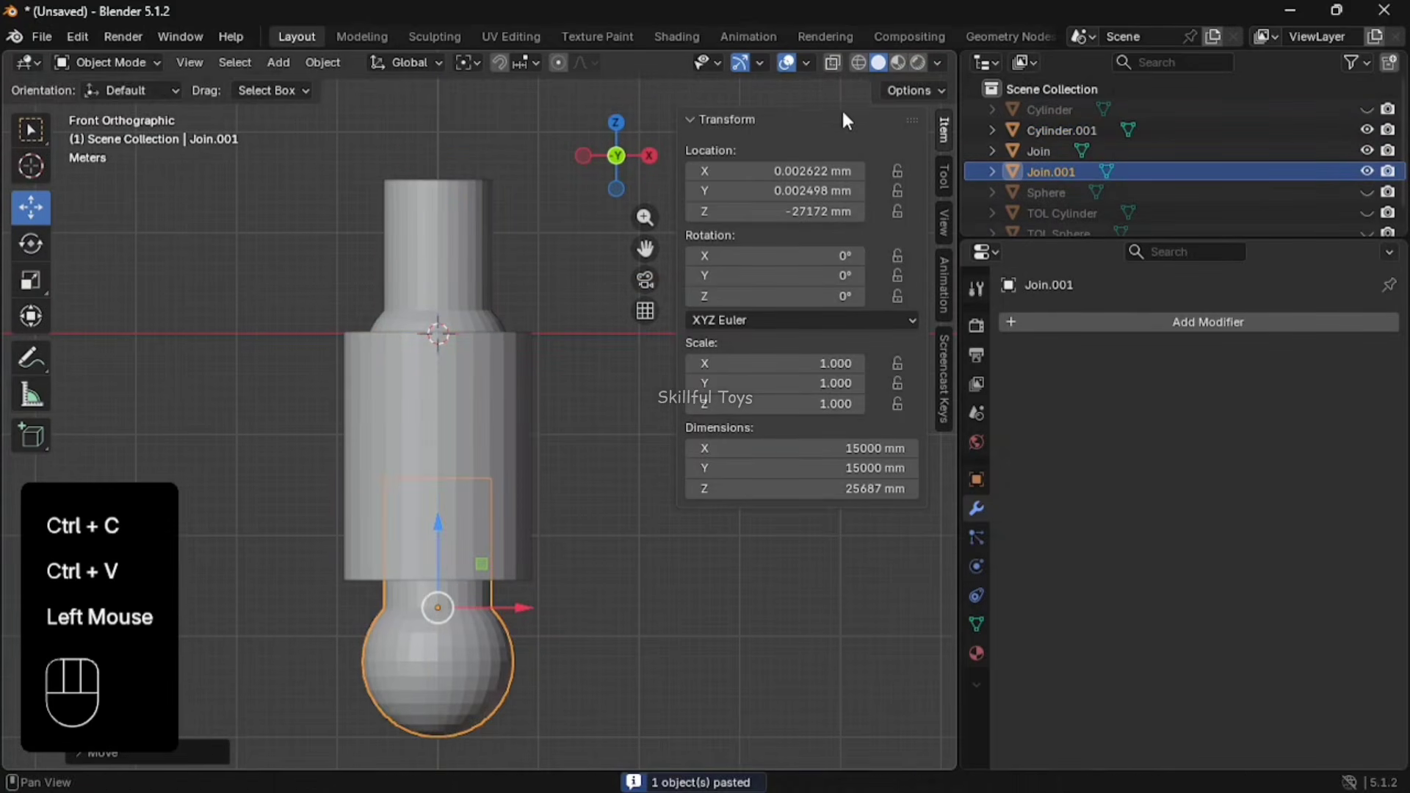
Duplicate TOL Cylinder and move the copy down below TOL Sphere, to a Z location of about -17203 mm
{"action": "left_click", "coordinate": [1067, 191]}
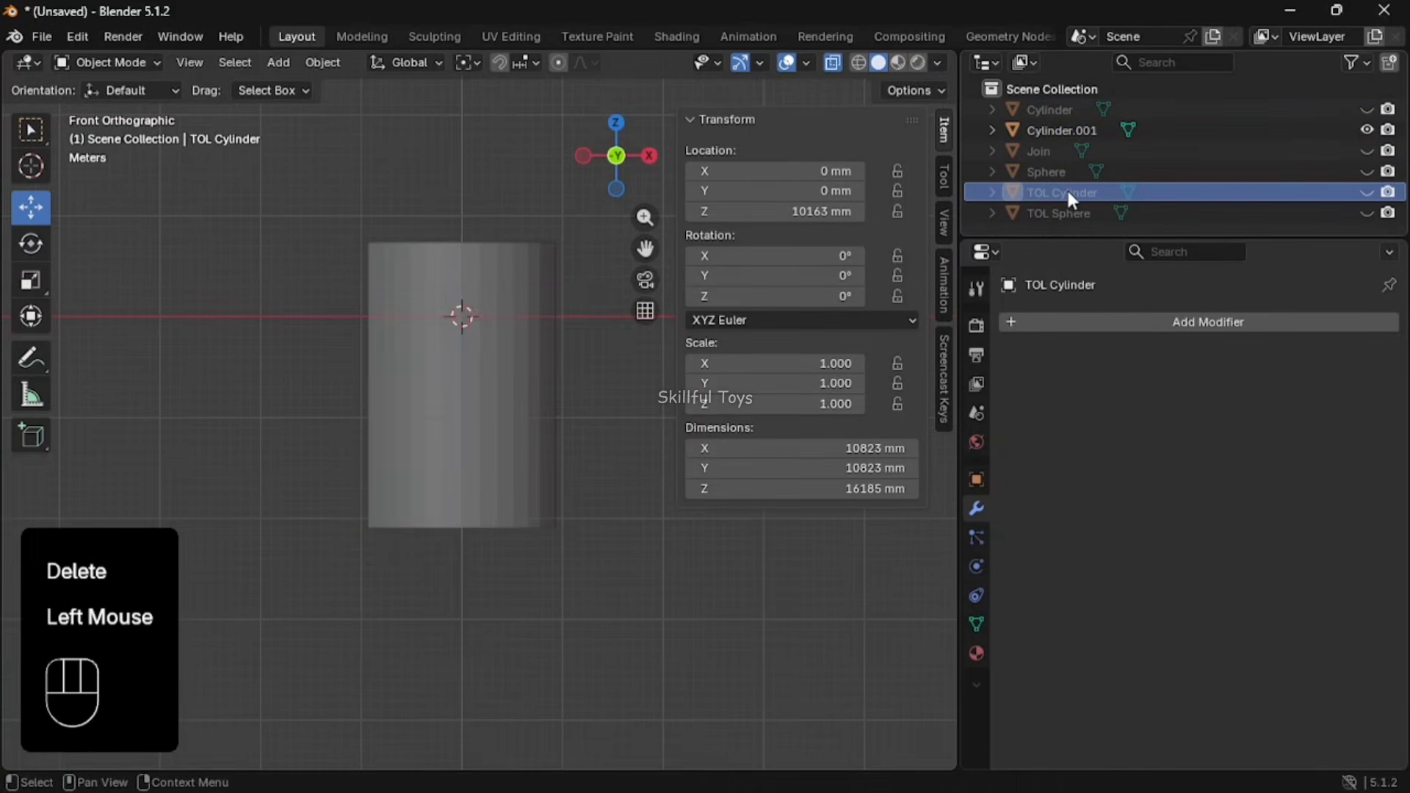
{"action": "key", "text": "ctrl+c"}
{"action": "key", "text": "ctrl+v"}
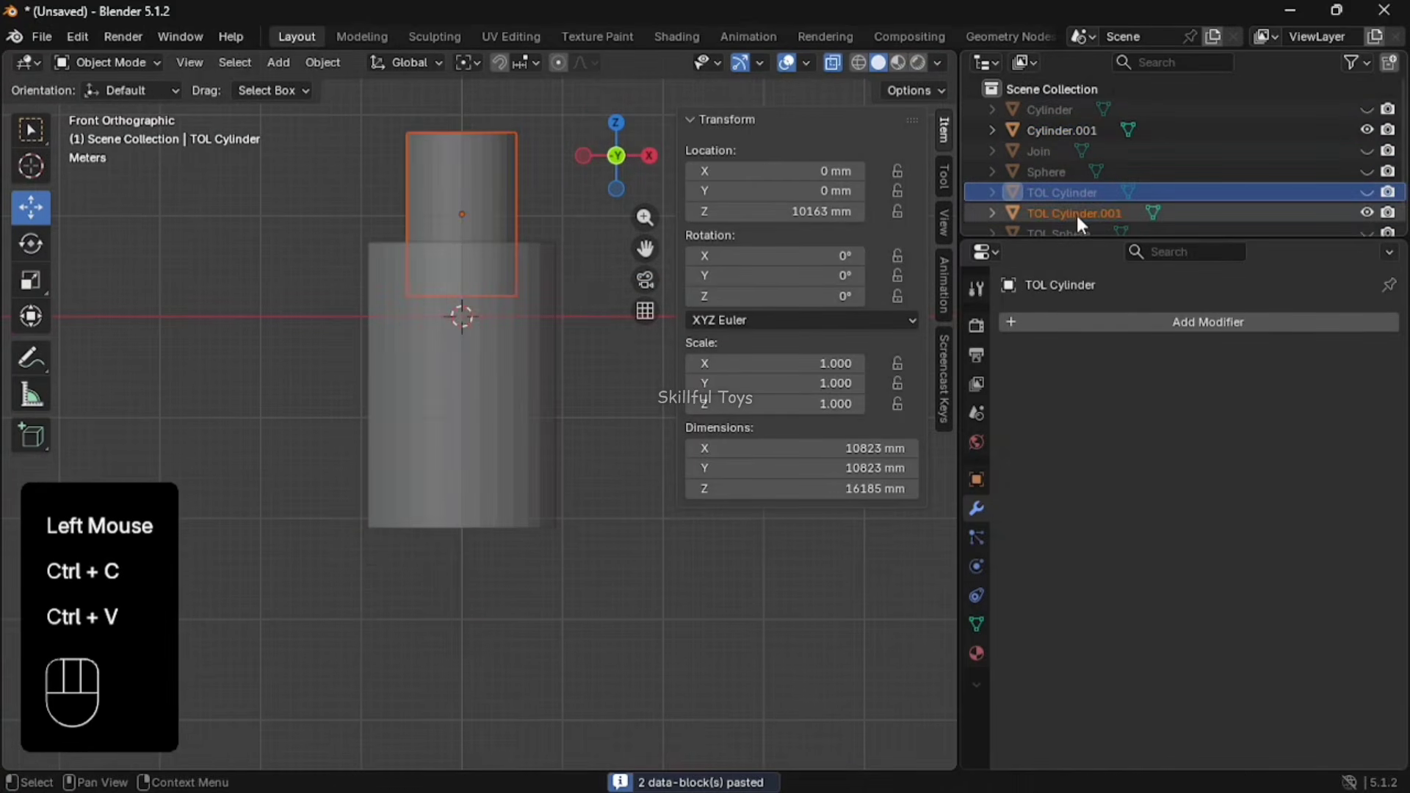
{"action": "left_click", "coordinate": [463, 209]}
{"action": "left_click_drag", "start_coordinate": [462, 138], "coordinate": [466, 416]}
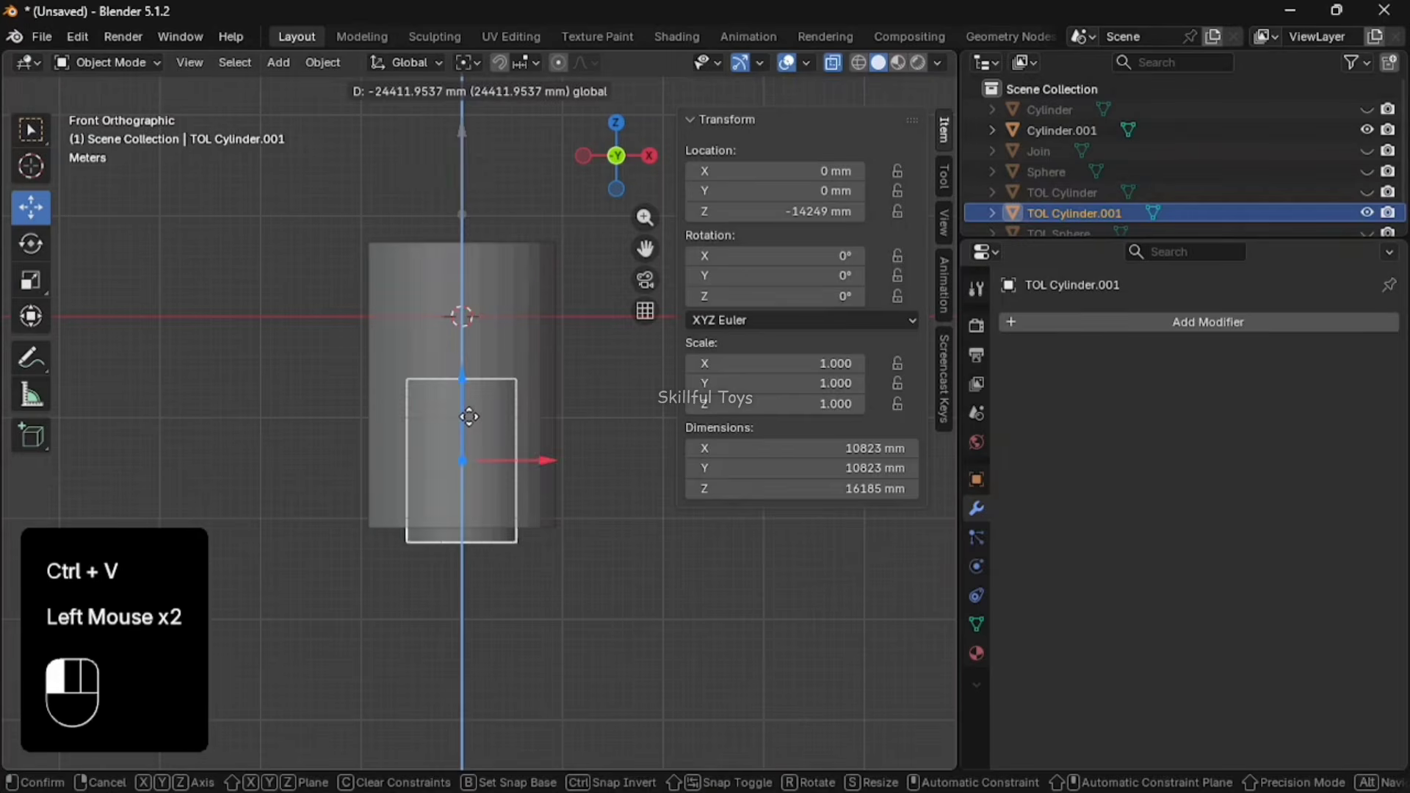
{"action": "left_click_drag", "start_coordinate": [644, 248], "coordinate": [771, 332]}
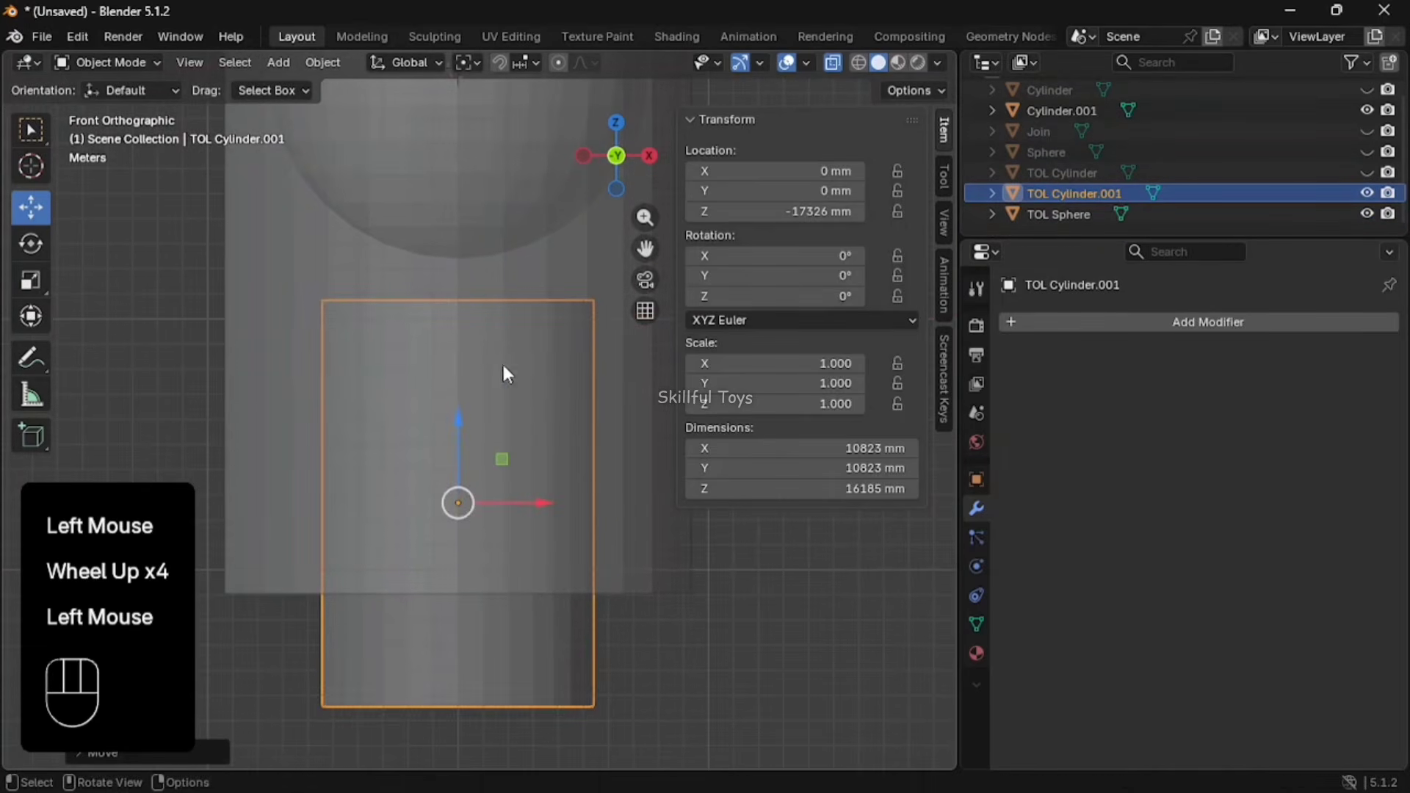
{"action": "left_click_drag", "start_coordinate": [452, 428], "coordinate": [460, 411]}
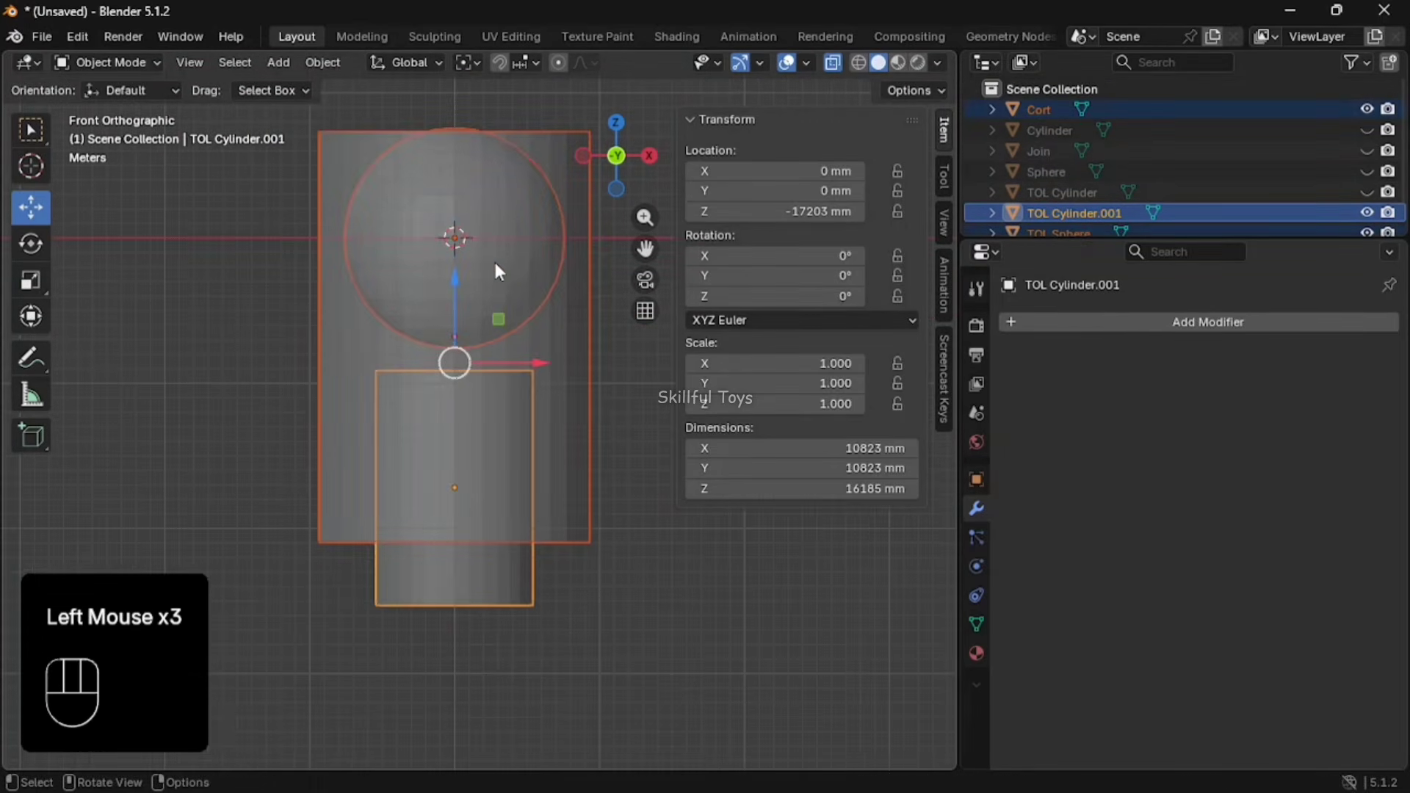
Apply the object transforms of Cort, TOL Sphere and TOL Cylinder.001, and make a copy of Cort
{"action": "key", "text": "ctrl+a"}
{"action": "left_click", "coordinate": [495, 264]}
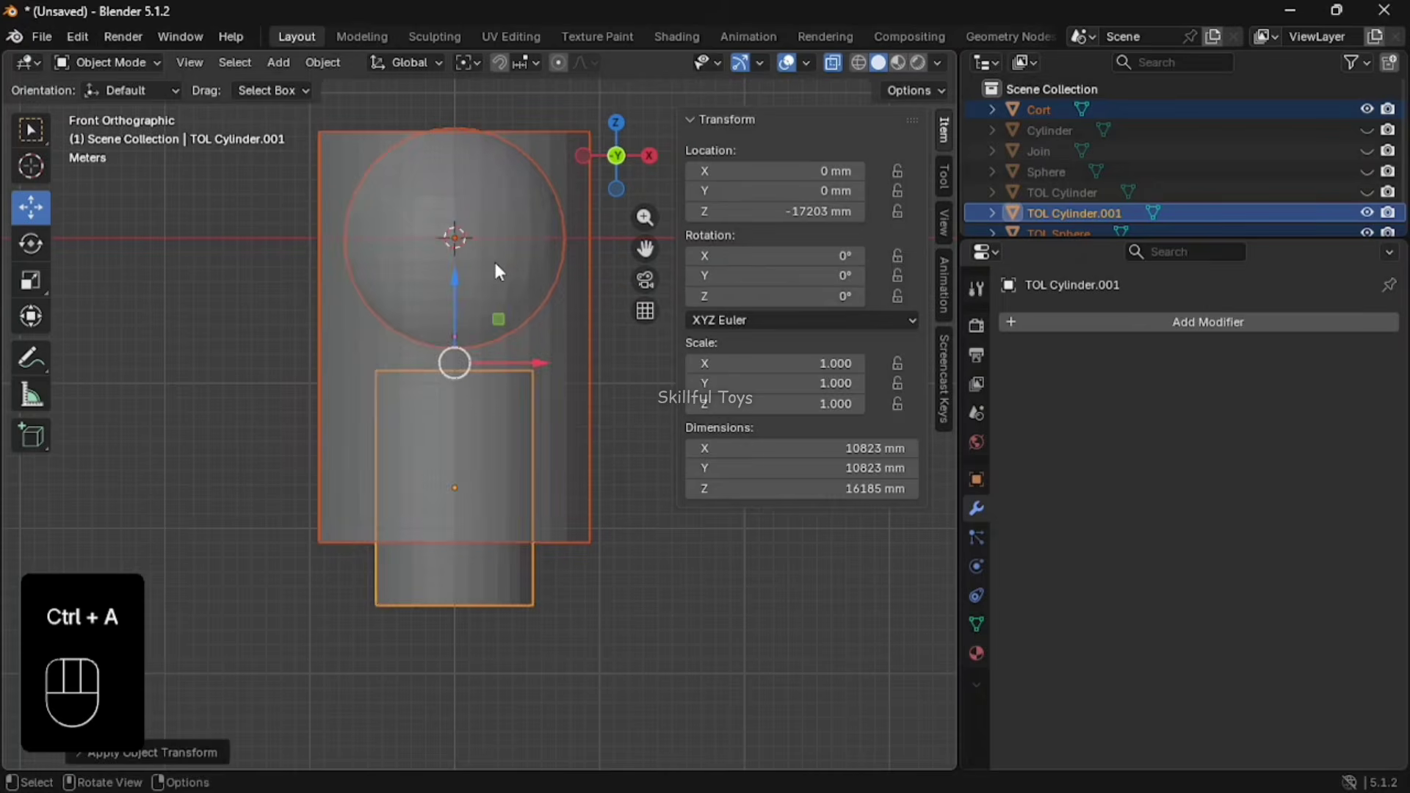
{"action": "right_click", "coordinate": [499, 272]}
{"action": "left_click", "coordinate": [548, 450]}
Add a Boolean Difference modifier to Cort.001 with TOL Cylinder.001 as the cutting object
{"action": "left_click", "coordinate": [1147, 322]}
{"action": "mouse_move", "coordinate": [1152, 332]}
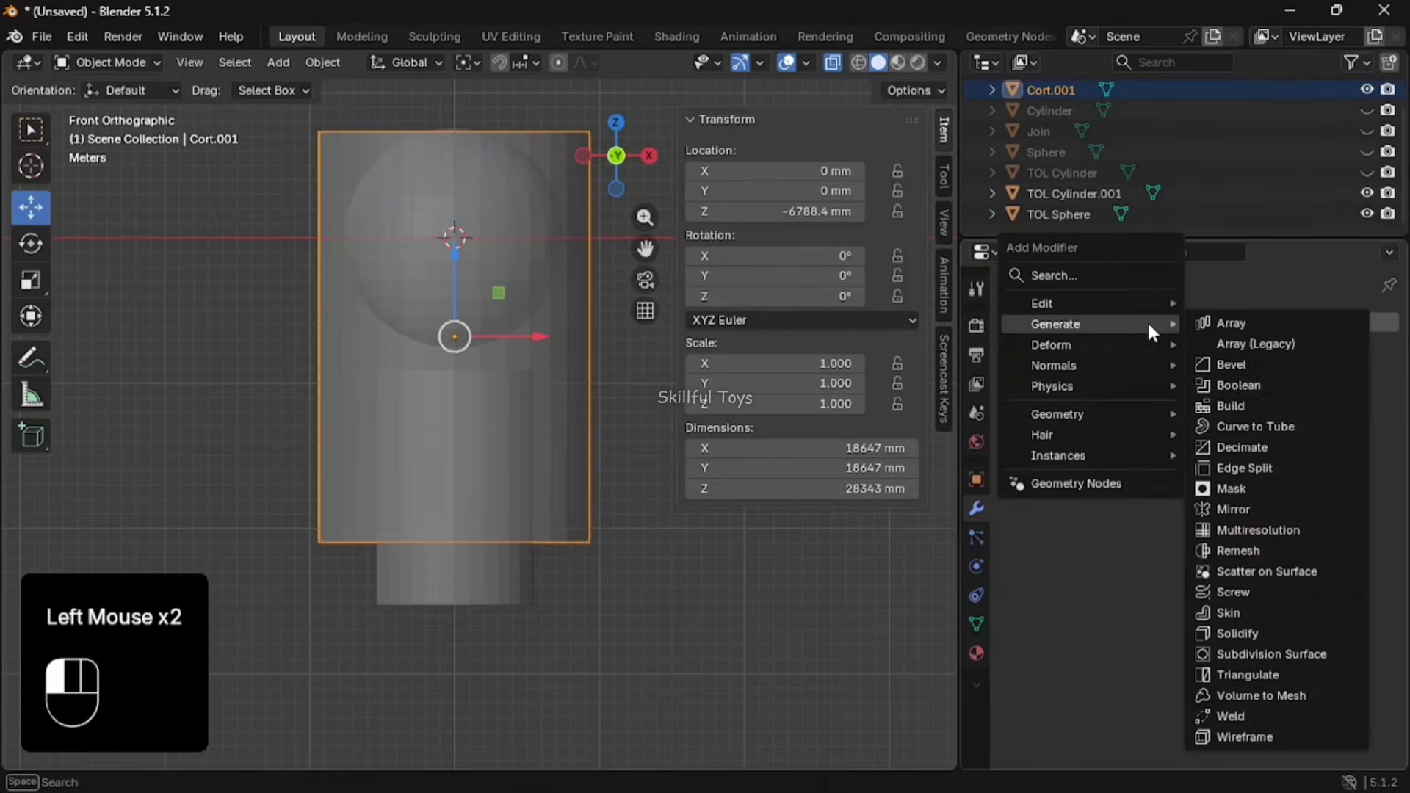
{"action": "left_click", "coordinate": [1278, 387]}
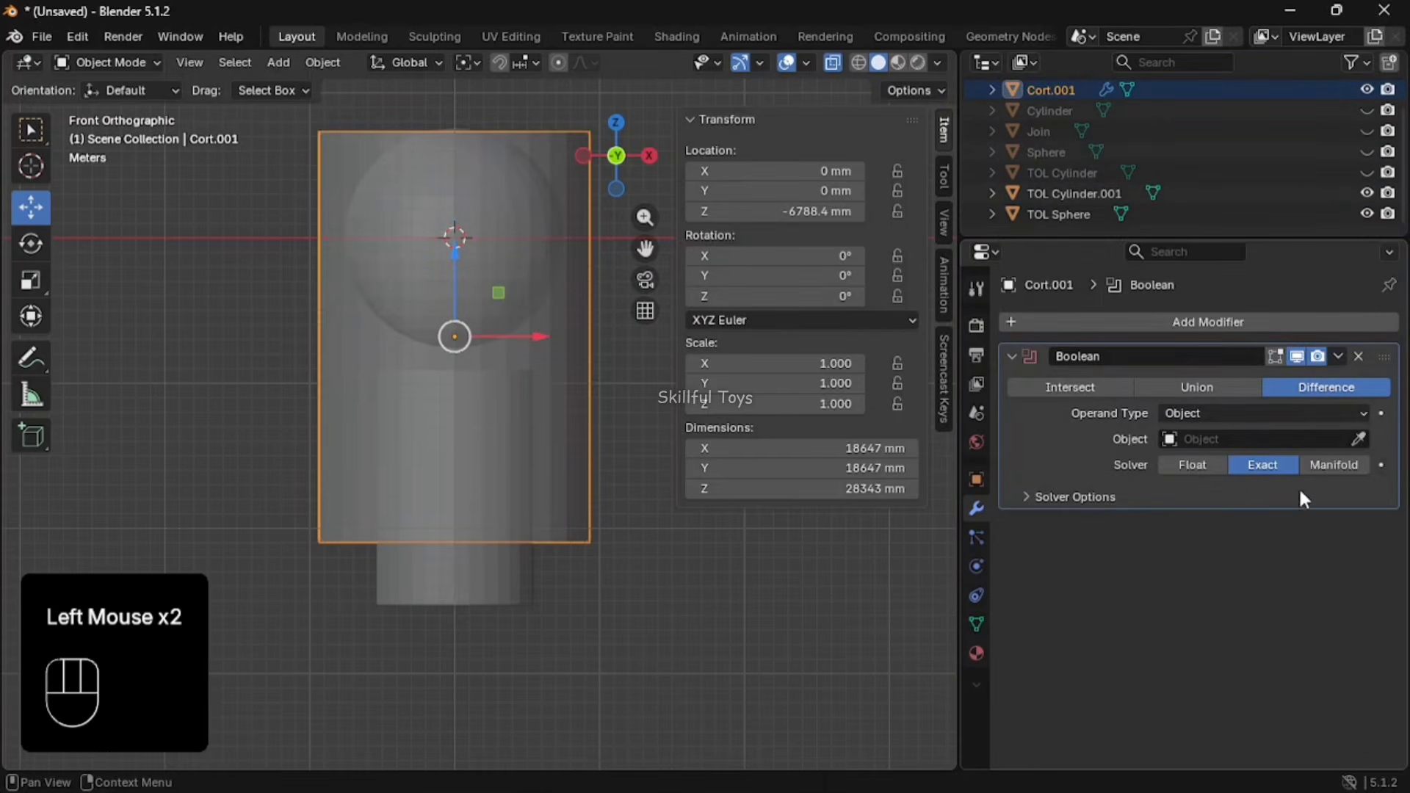
{"action": "left_click", "coordinate": [477, 571]}
Apply Cort.001's Boolean modifier and hide TOL Cylinder.001
{"action": "left_click", "coordinate": [1337, 357]}
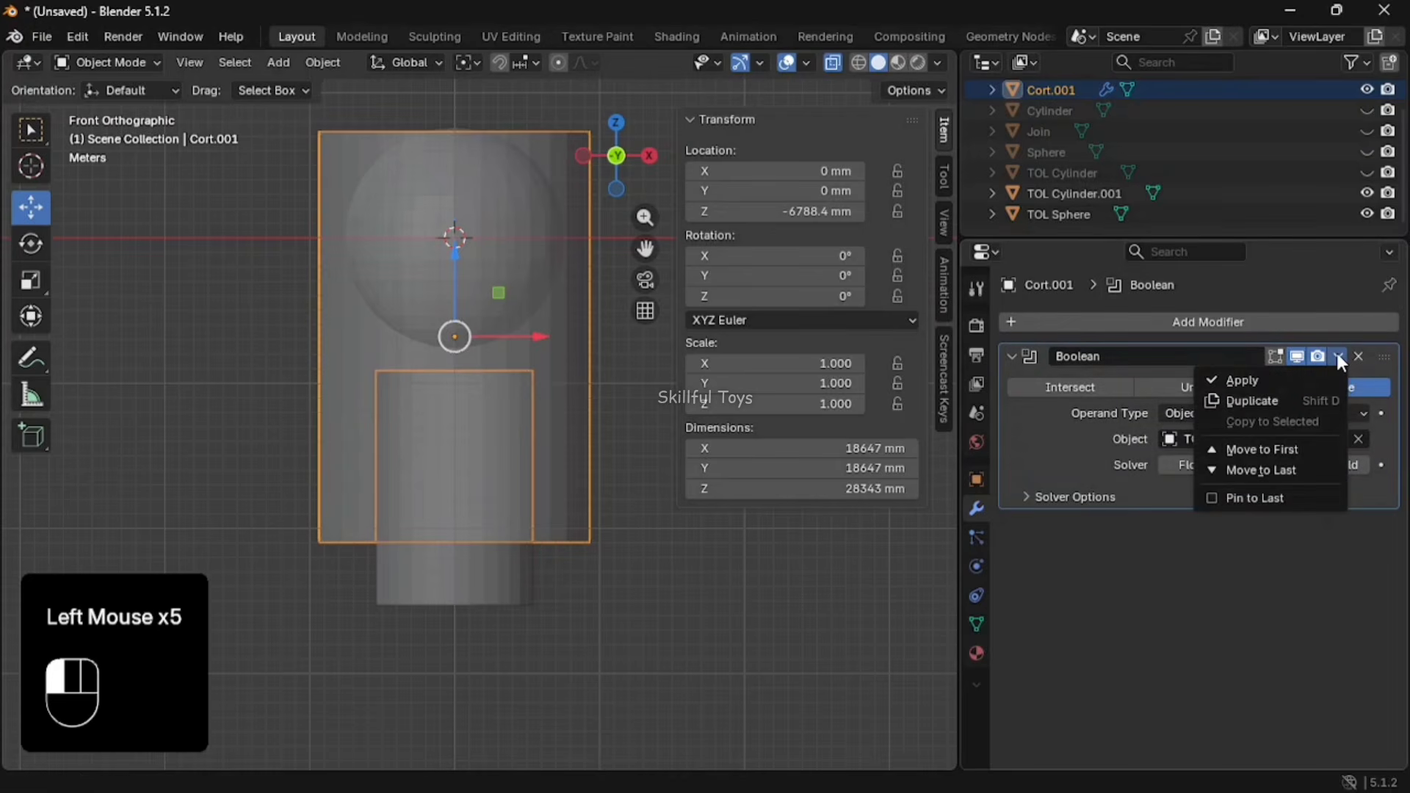
{"action": "left_click", "coordinate": [1292, 377]}
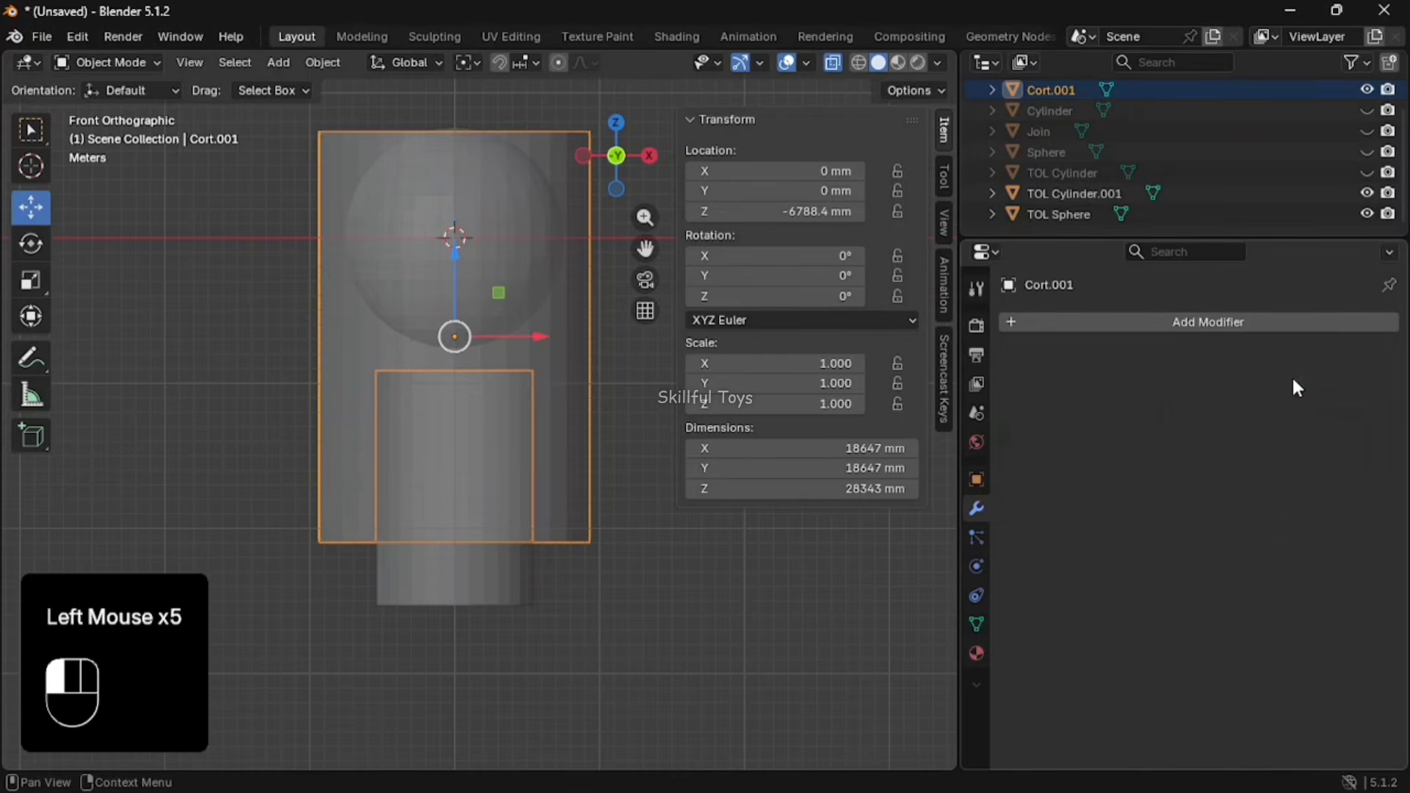
{"action": "left_click", "coordinate": [460, 593]}
{"action": "key", "text": "h"}
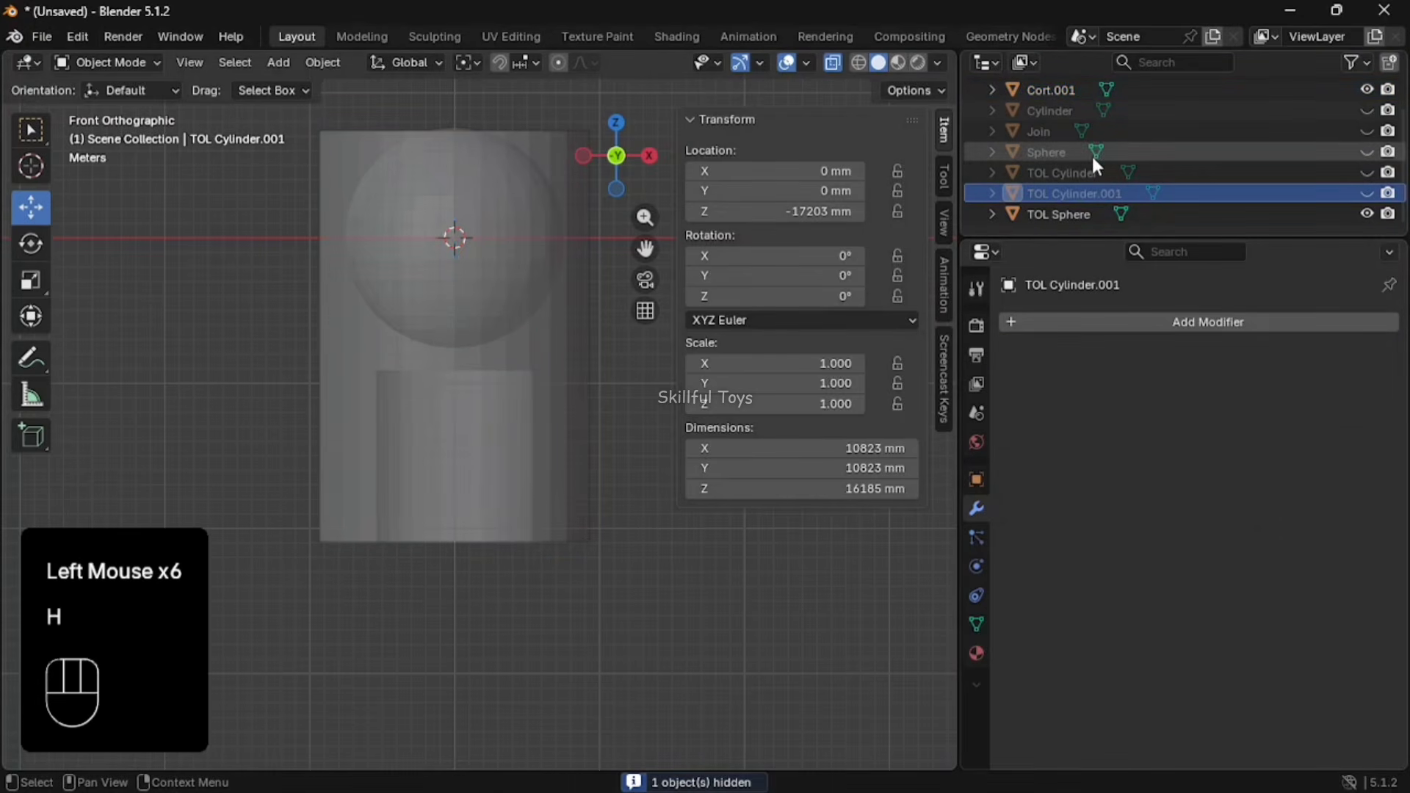
Add a Boolean Difference modifier to Cort.001 with TOL Sphere as the cutting object
{"action": "left_click", "coordinate": [1071, 133]}
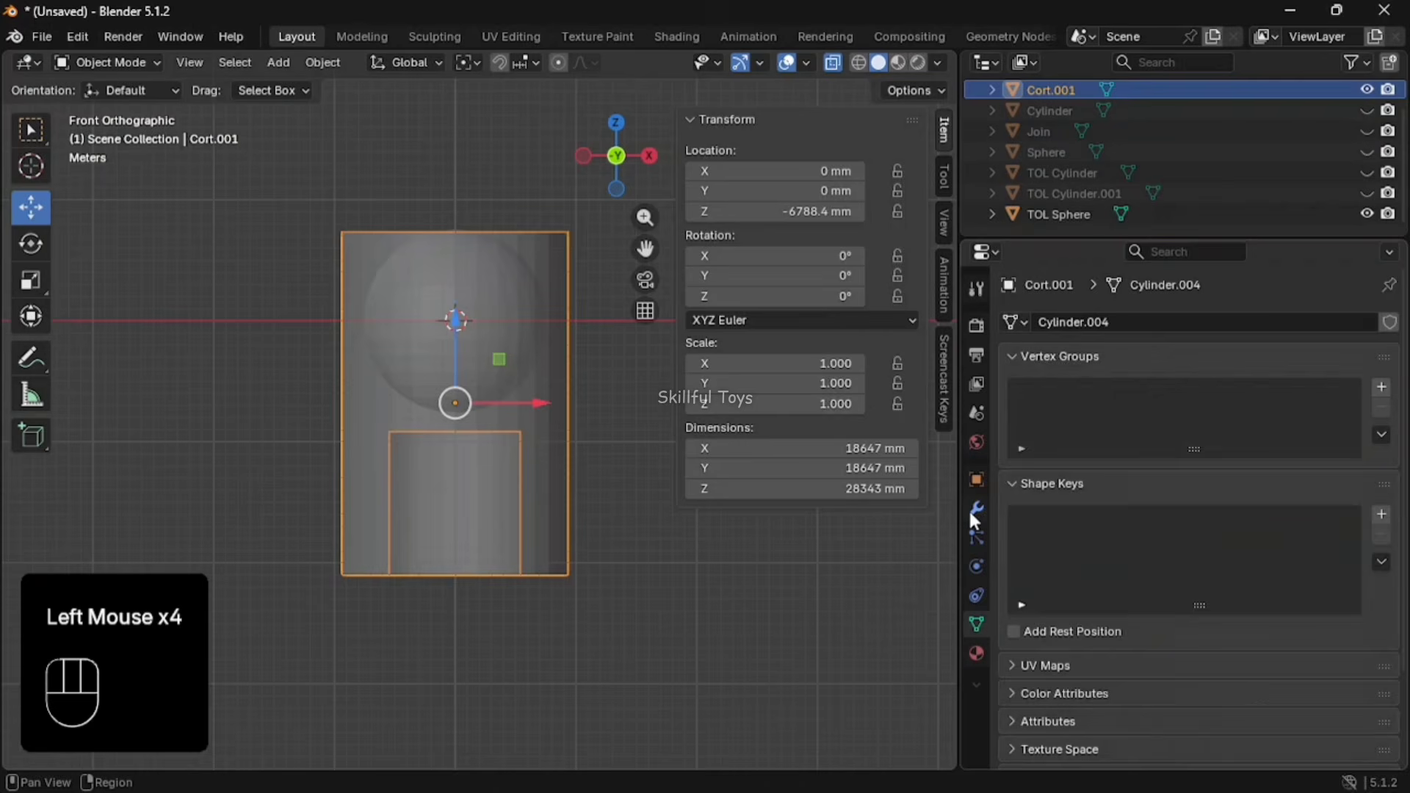
{"action": "left_click", "coordinate": [975, 508]}
{"action": "left_click", "coordinate": [1190, 325]}
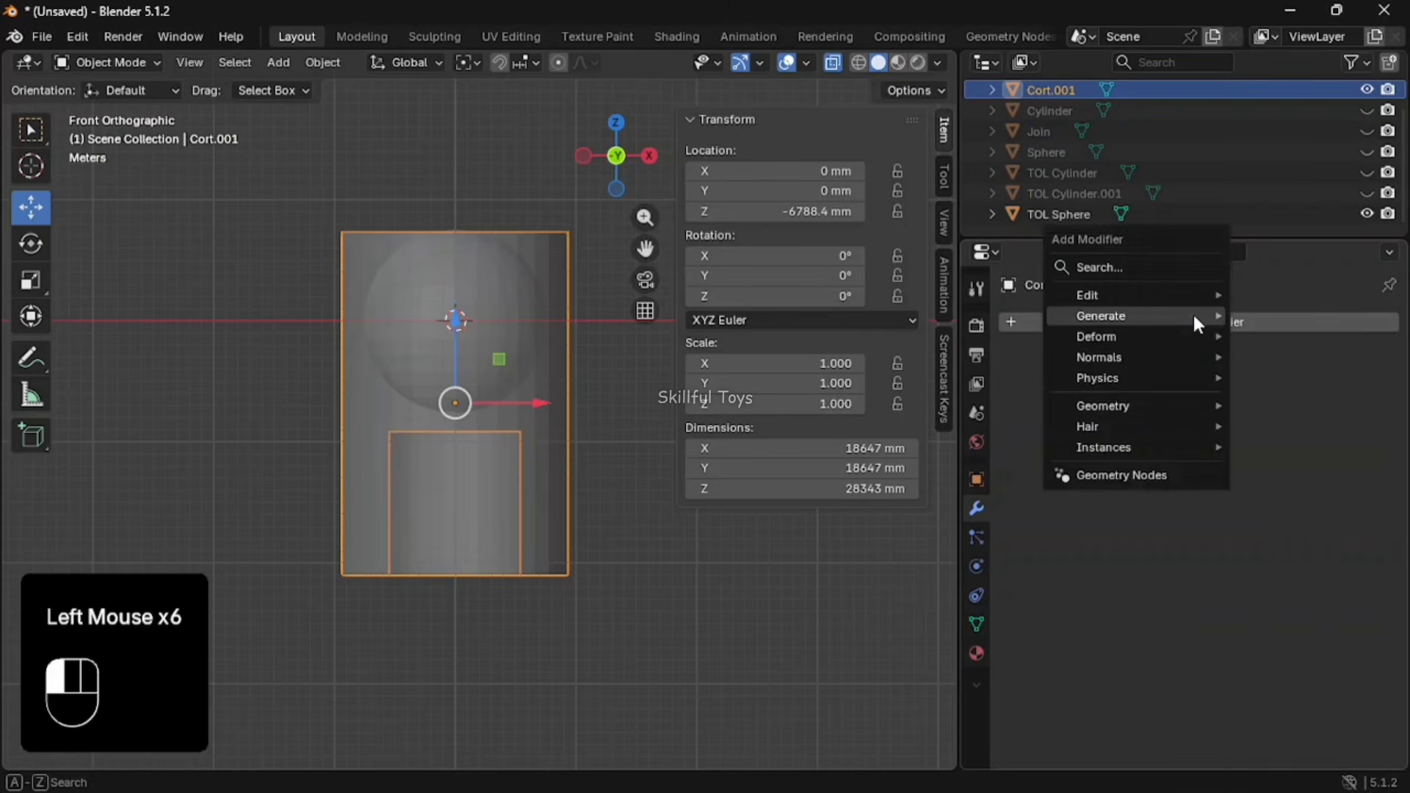
{"action": "mouse_move", "coordinate": [1196, 315]}
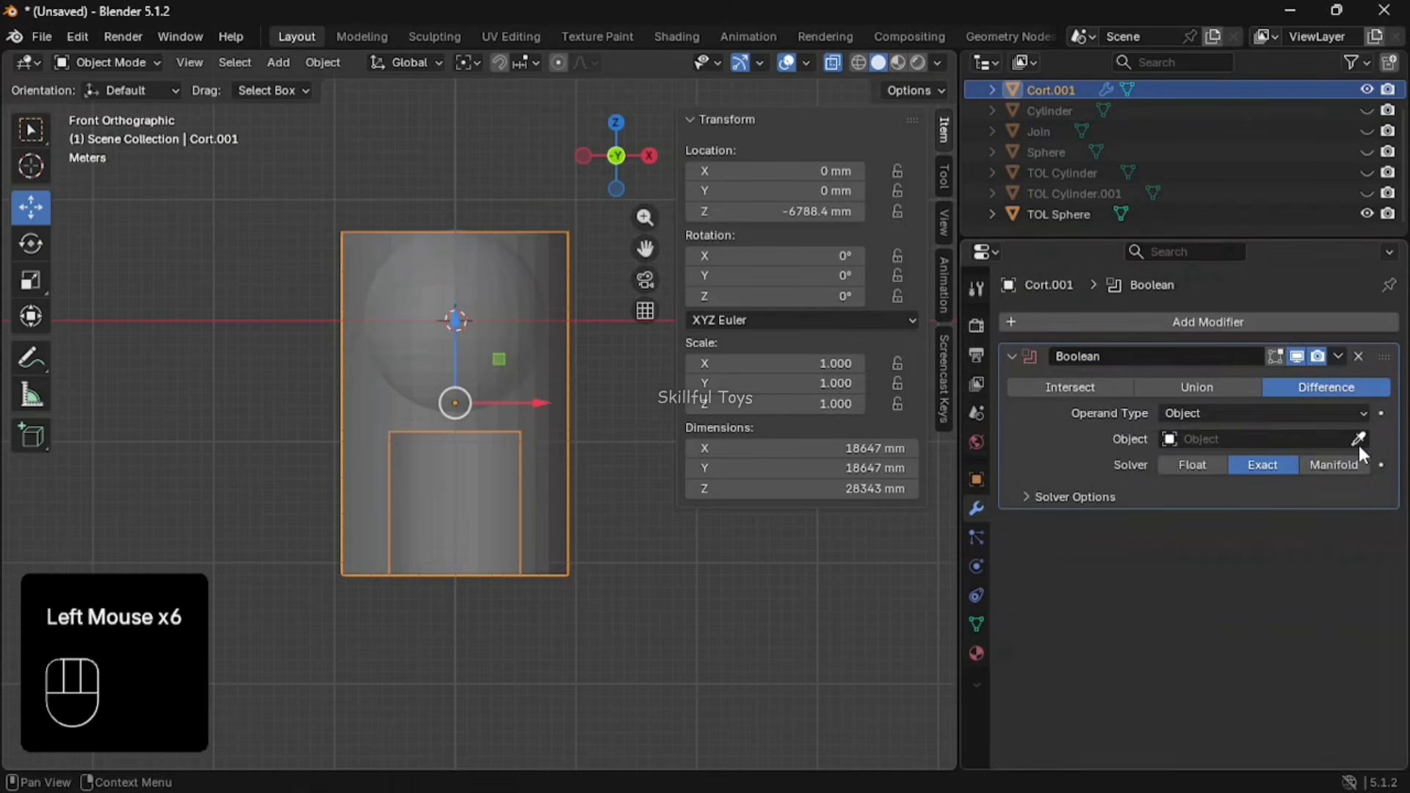
{"action": "left_click", "coordinate": [484, 293]}
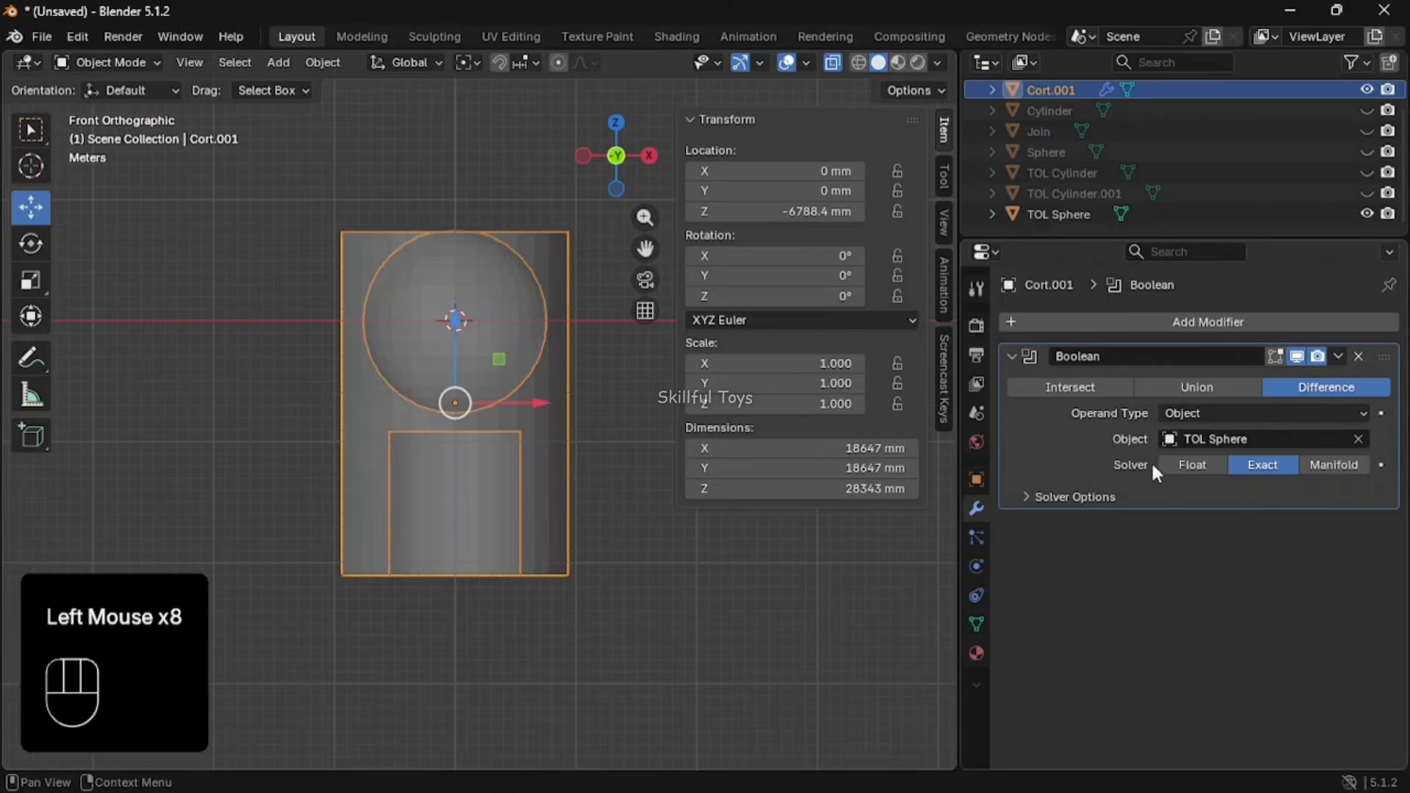
Apply Cort.001's TOL Sphere Boolean modifier and turn off X-ray display
{"action": "left_click", "coordinate": [1337, 357]}
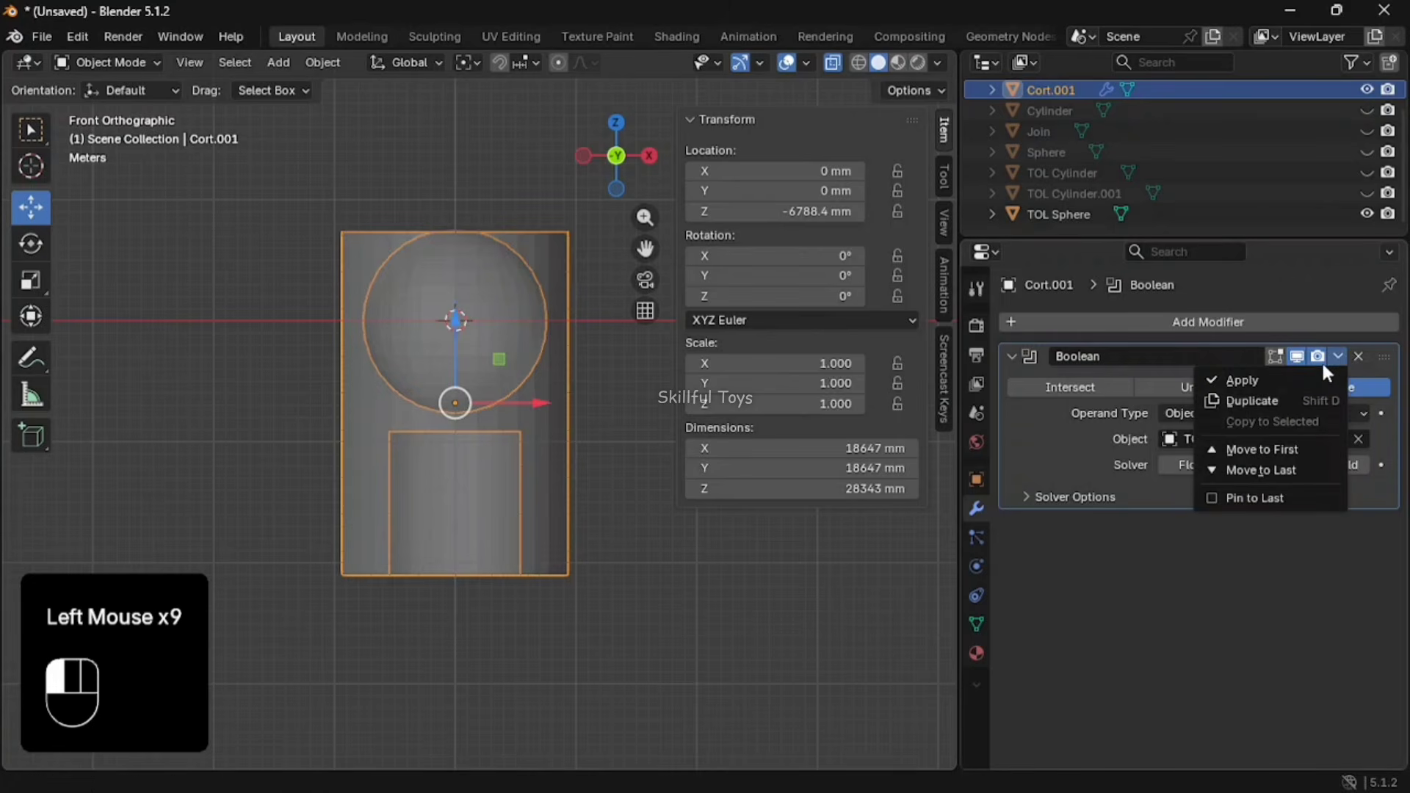
{"action": "left_click", "coordinate": [1289, 380]}
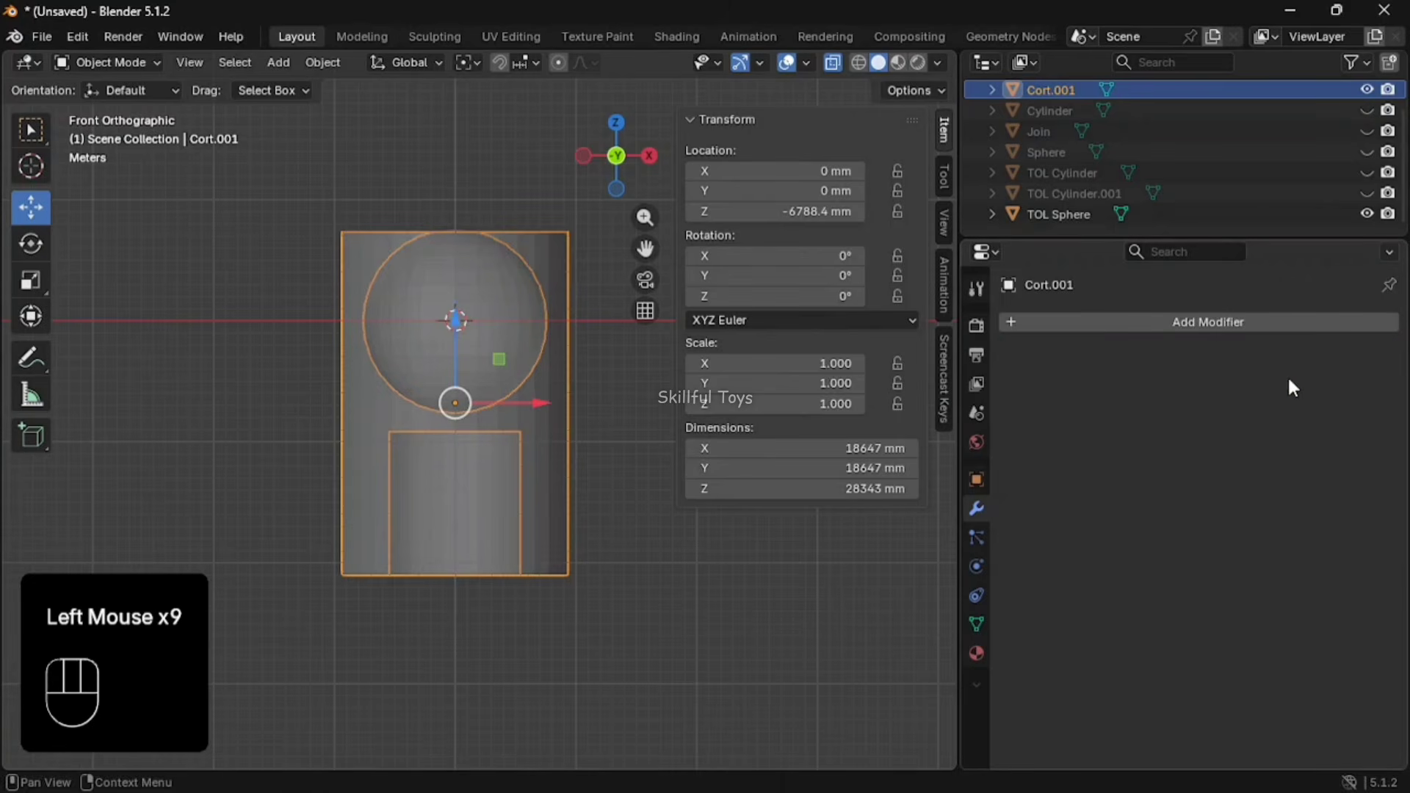
{"action": "left_click", "coordinate": [834, 63]}
{"action": "left_click_drag", "start_coordinate": [653, 158], "coordinate": [631, 188]}
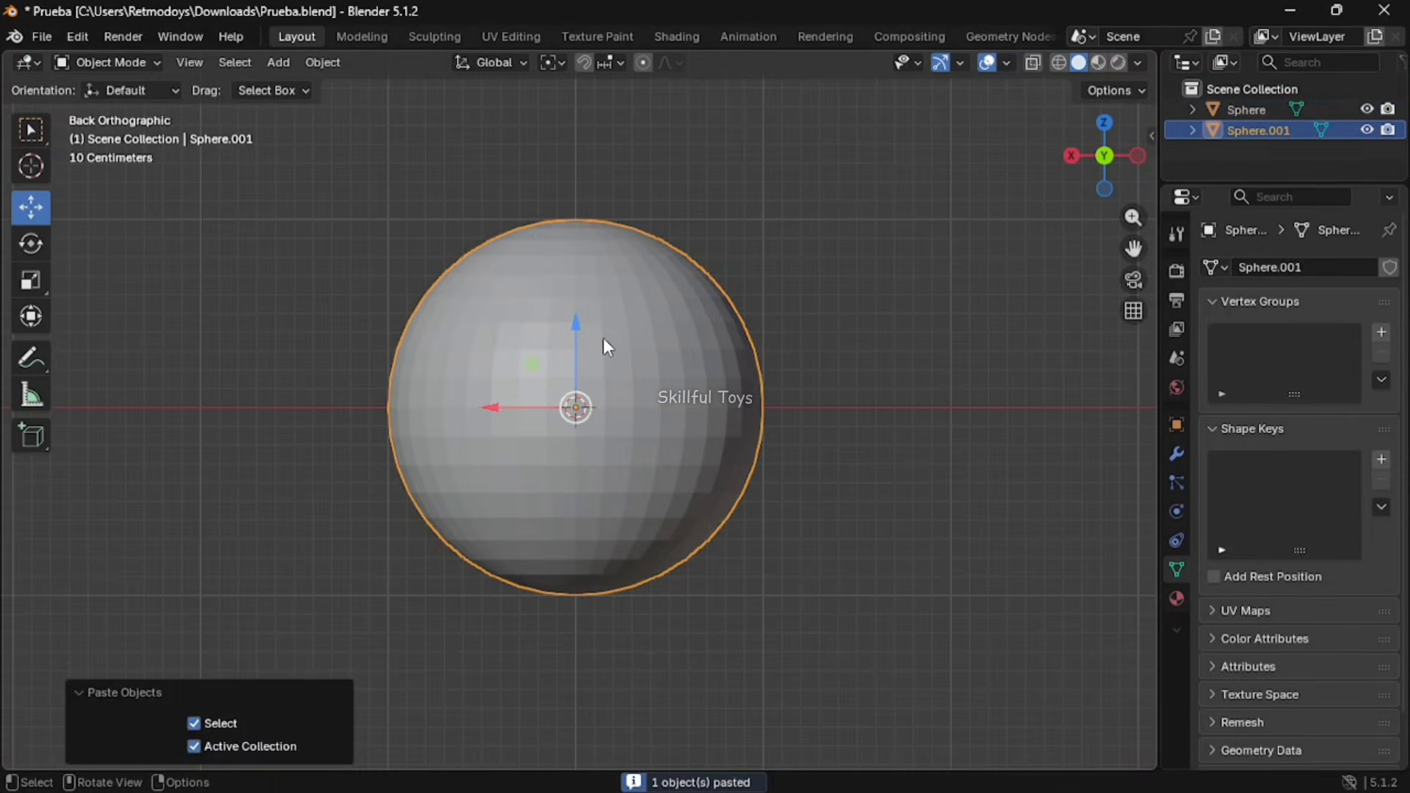
In the Prueba file, move the pasted sphere copy straight up along the Z axis above the original sphere
{"action": "key", "text": "g"}
{"action": "key", "text": "z"}
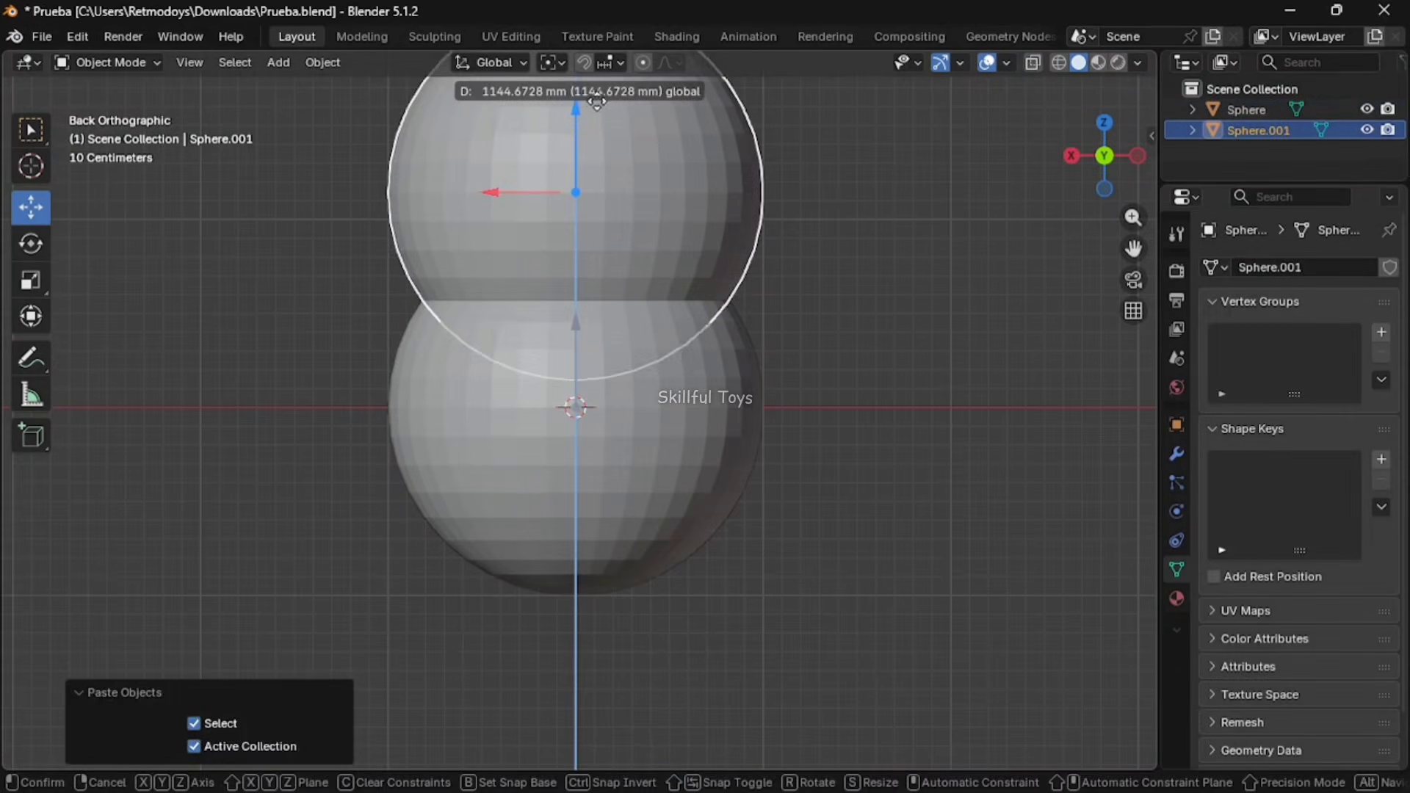
{"action": "left_click", "coordinate": [690, 114]}
{"action": "left_click_drag", "start_coordinate": [1130, 246], "coordinate": [1162, 315]}
{"action": "scroll", "coordinate": [955, 292], "scroll_direction": "up", "scroll_amount": 1}
{"action": "key", "text": "g"}
{"action": "key", "text": "z"}
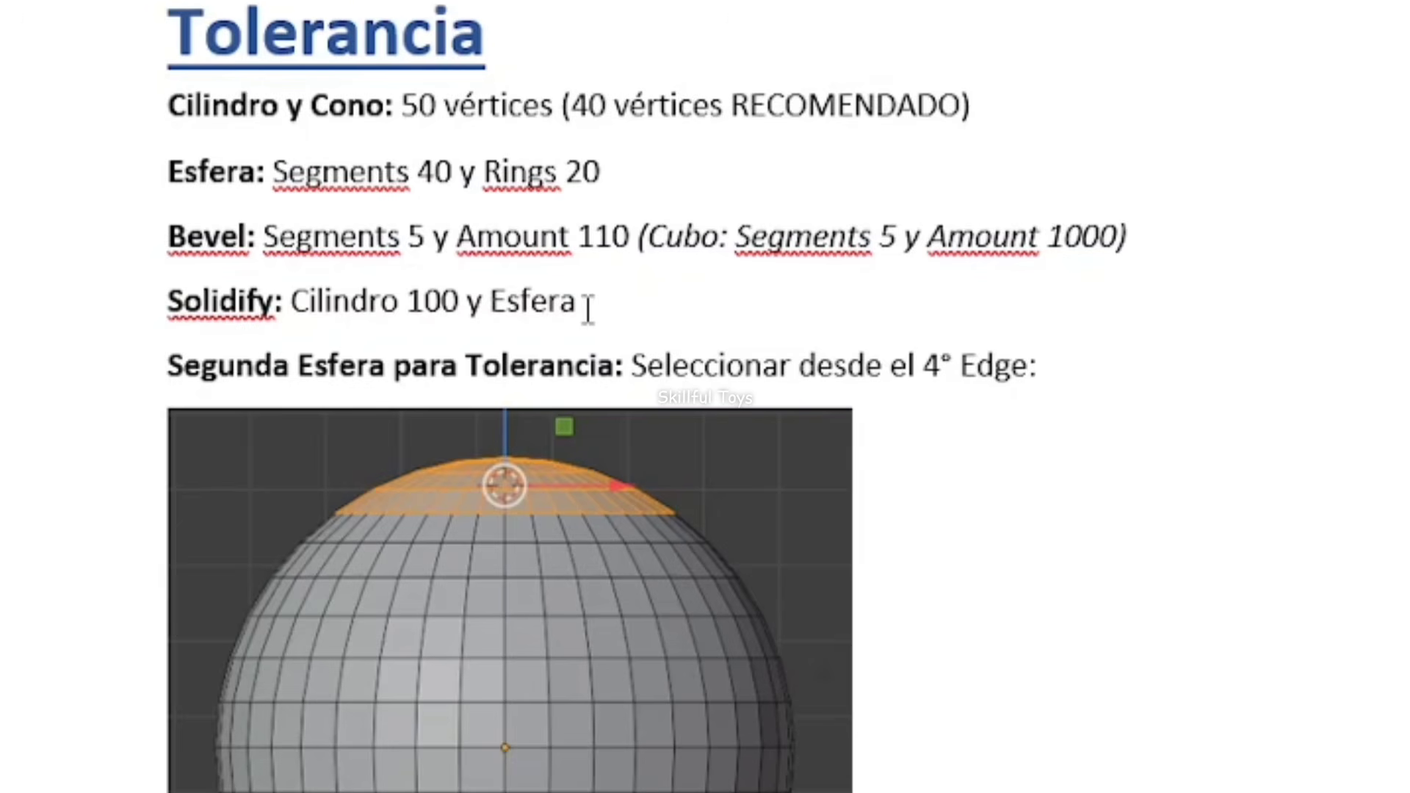
Snap the 3D cursor to the selected top cap faces of TOL Sphere
{"action": "key", "text": "ctrl+z"}
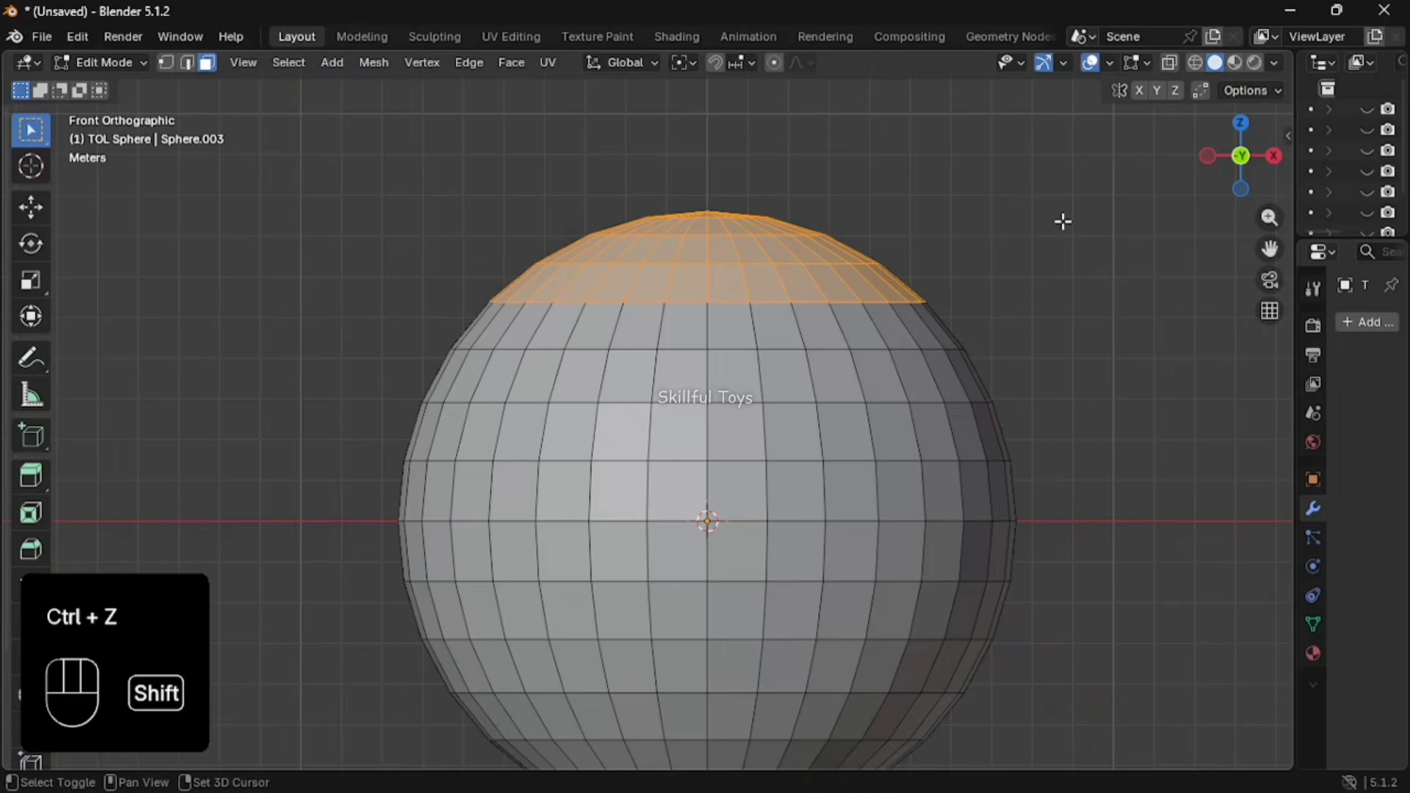
{"action": "key", "text": "shift+s"}
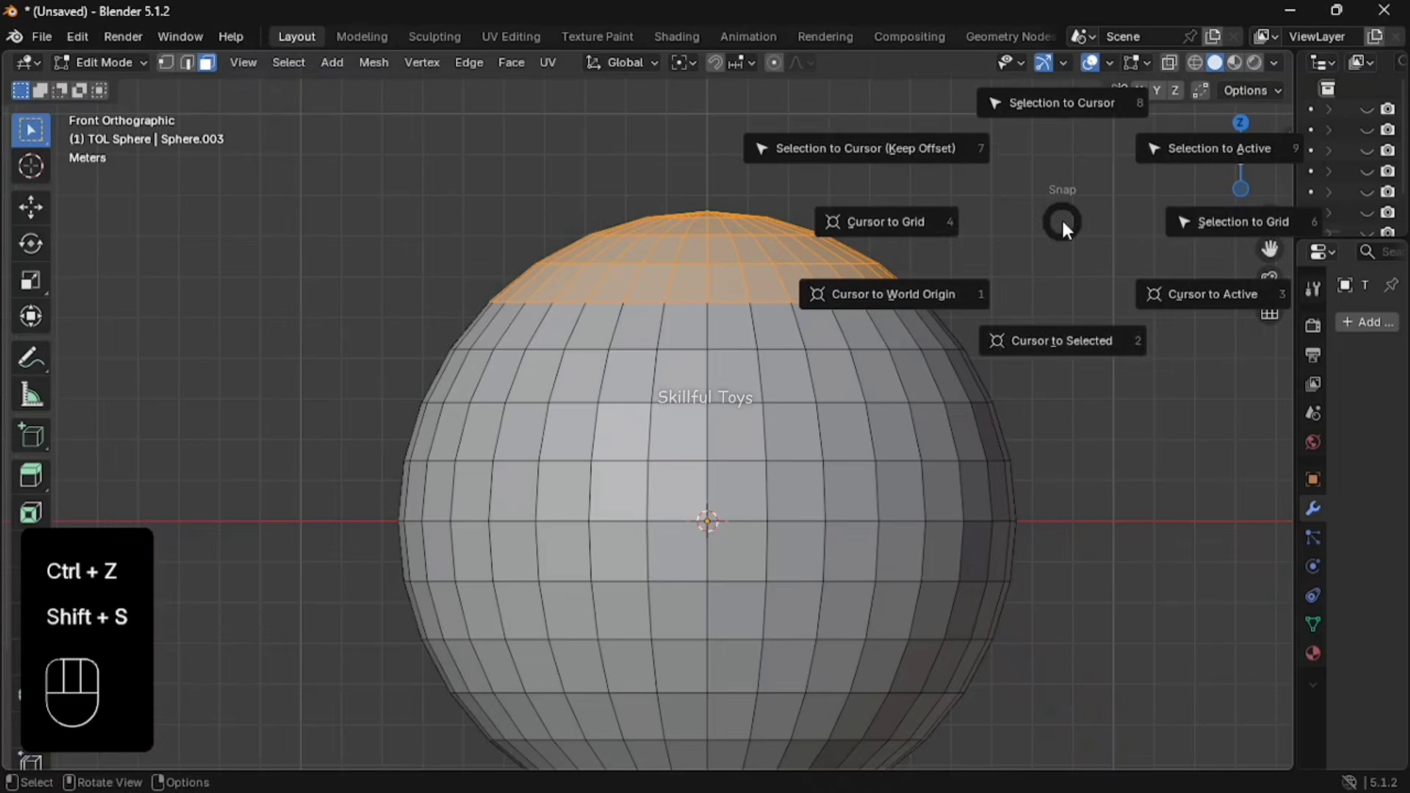
{"action": "left_click", "coordinate": [1062, 352]}
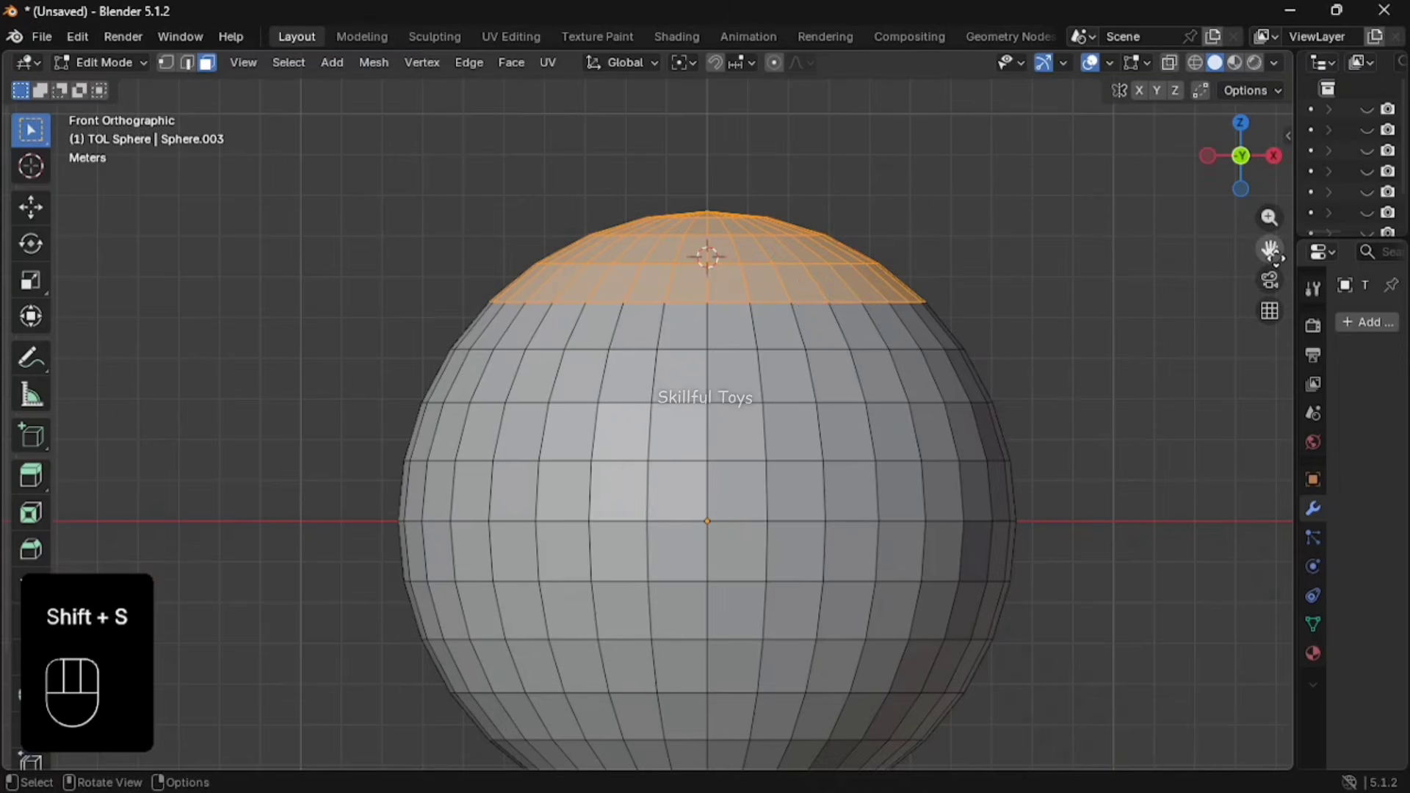
{"action": "left_click_drag", "start_coordinate": [1271, 250], "coordinate": [1170, 250]}
Snap TOL Sphere.001 to the position of the active TOL Sphere
{"action": "key", "text": "ctrl+z"}
{"action": "key", "text": "shift+s"}
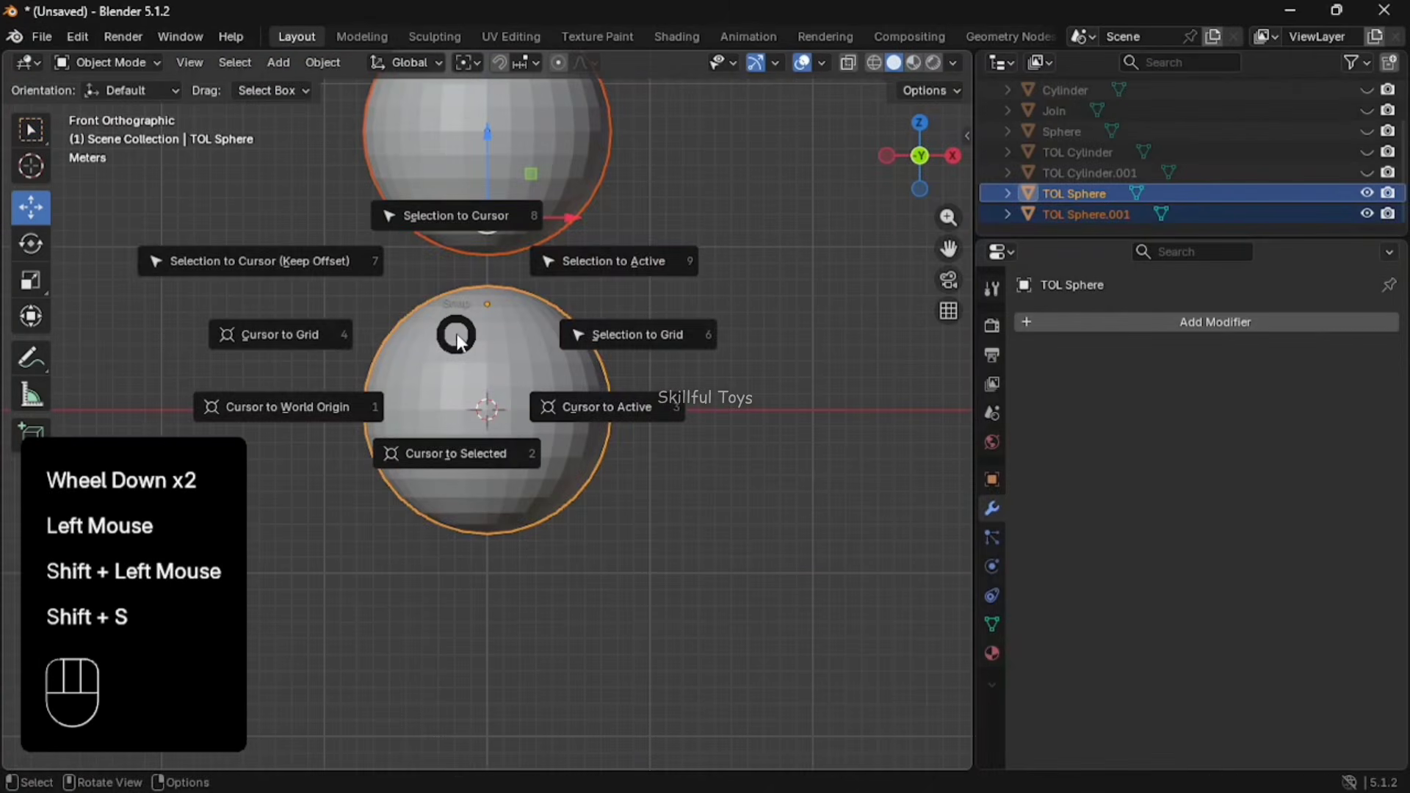
{"action": "left_click", "coordinate": [588, 263]}
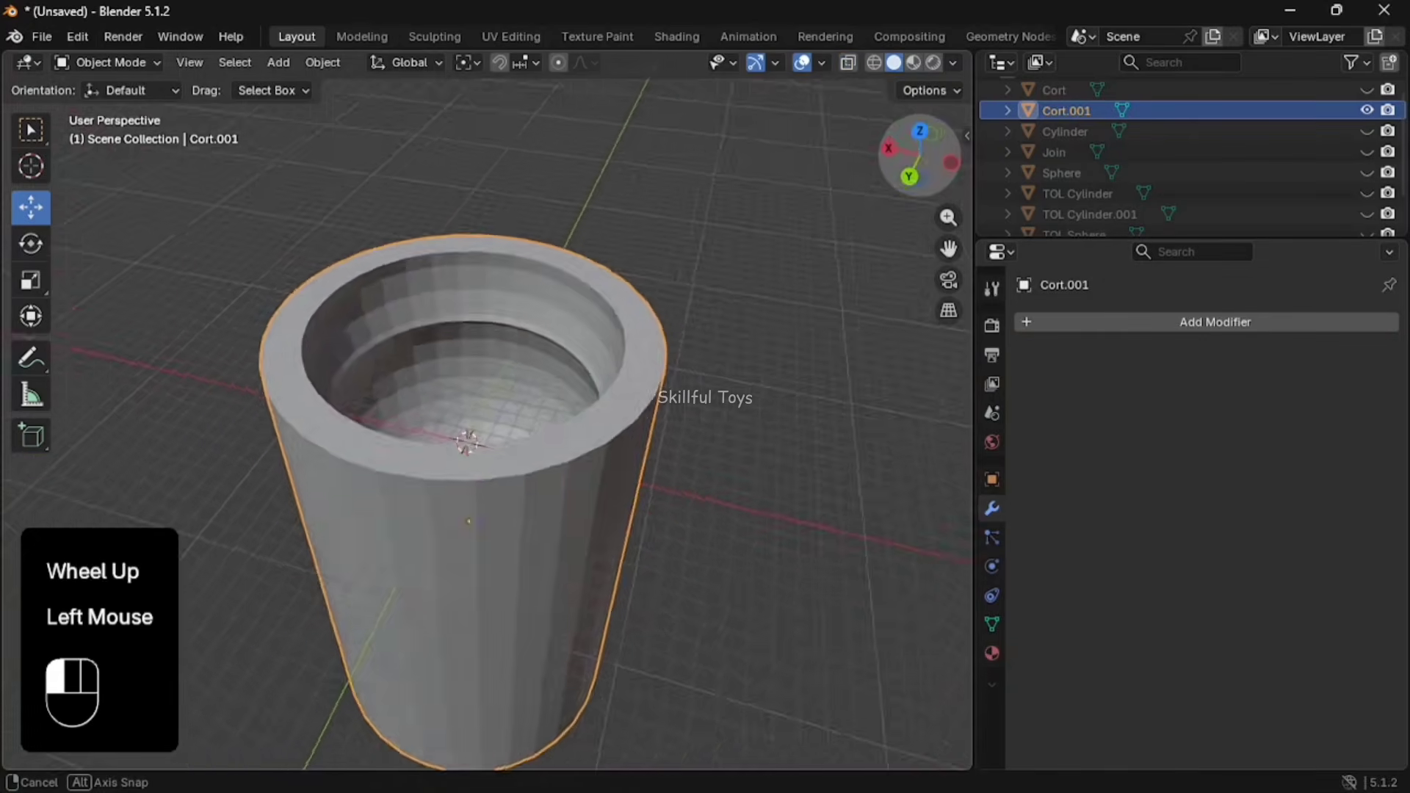
Test the socket fit by moving Join down along Z into Cort.001 and moving Sphere up along Z in the Prueba file
{"action": "mouse_move", "coordinate": [919, 155]}
{"action": "left_mouse_down"}
{"action": "mouse_move", "coordinate": [910, 168]}
{"action": "mouse_move", "coordinate": [908, 144]}
{"action": "left_mouse_up"}
{"action": "scroll", "coordinate": [919, 154], "scroll_direction": "down", "scroll_amount": 2}
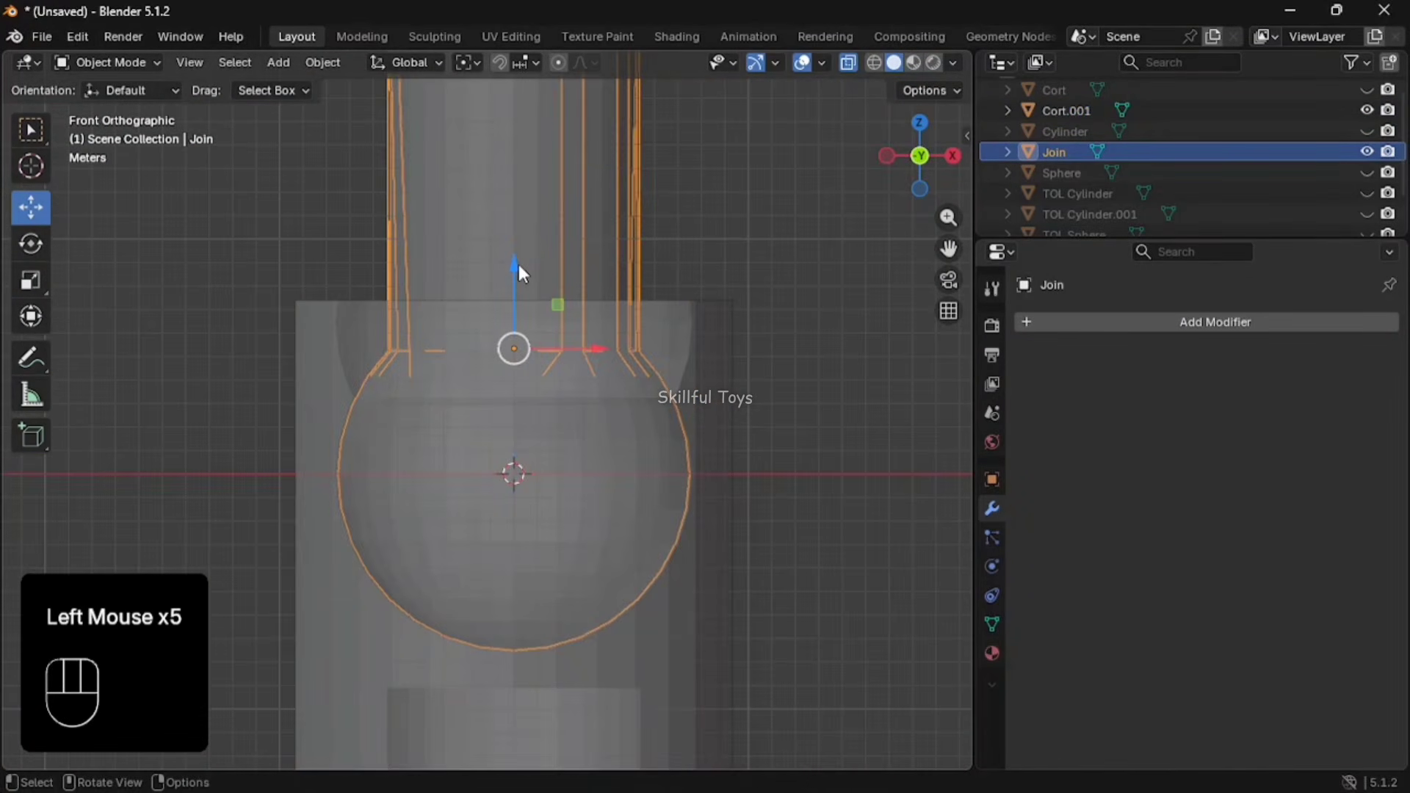
{"action": "left_click_drag", "start_coordinate": [517, 266], "coordinate": [569, 630]}
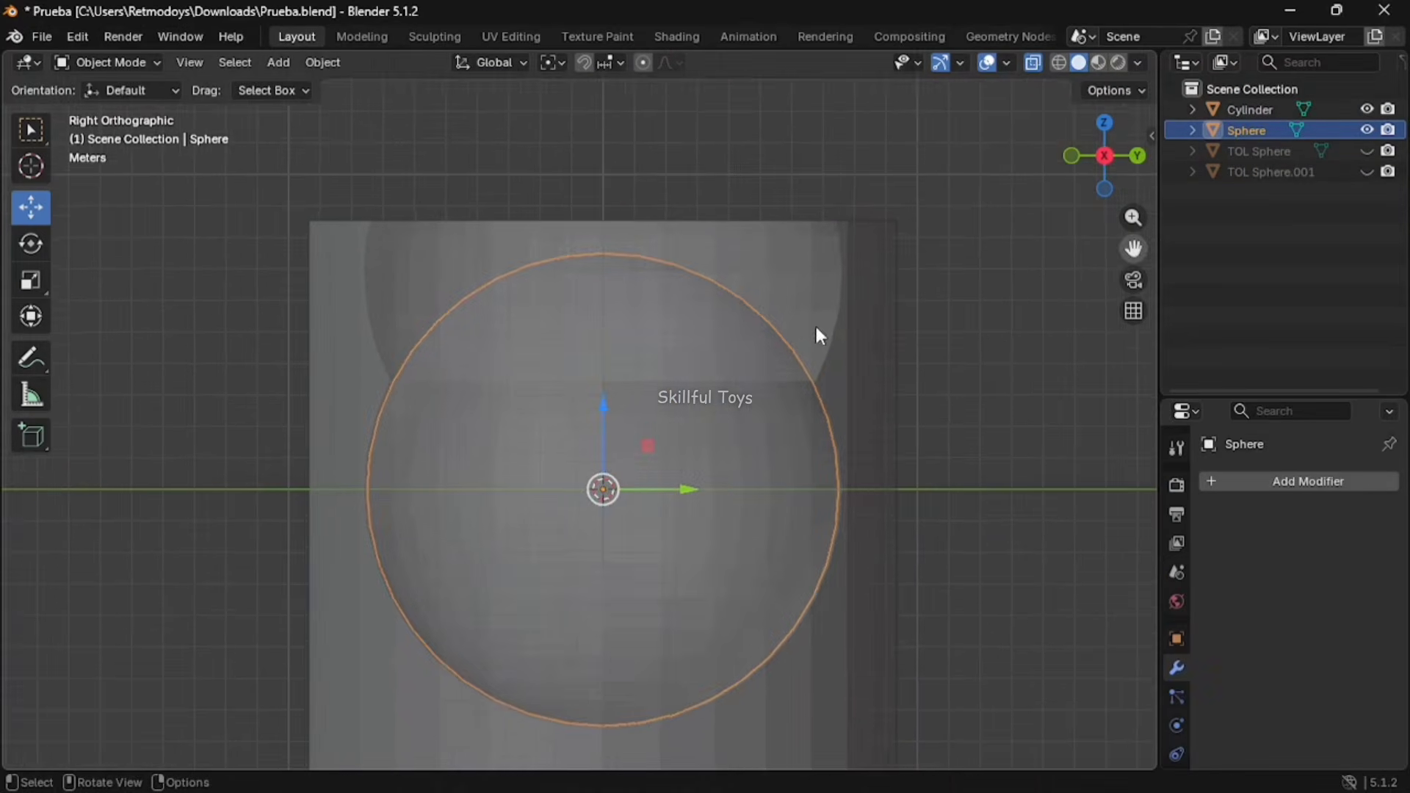
{"action": "left_click_drag", "start_coordinate": [601, 395], "coordinate": [645, 205]}
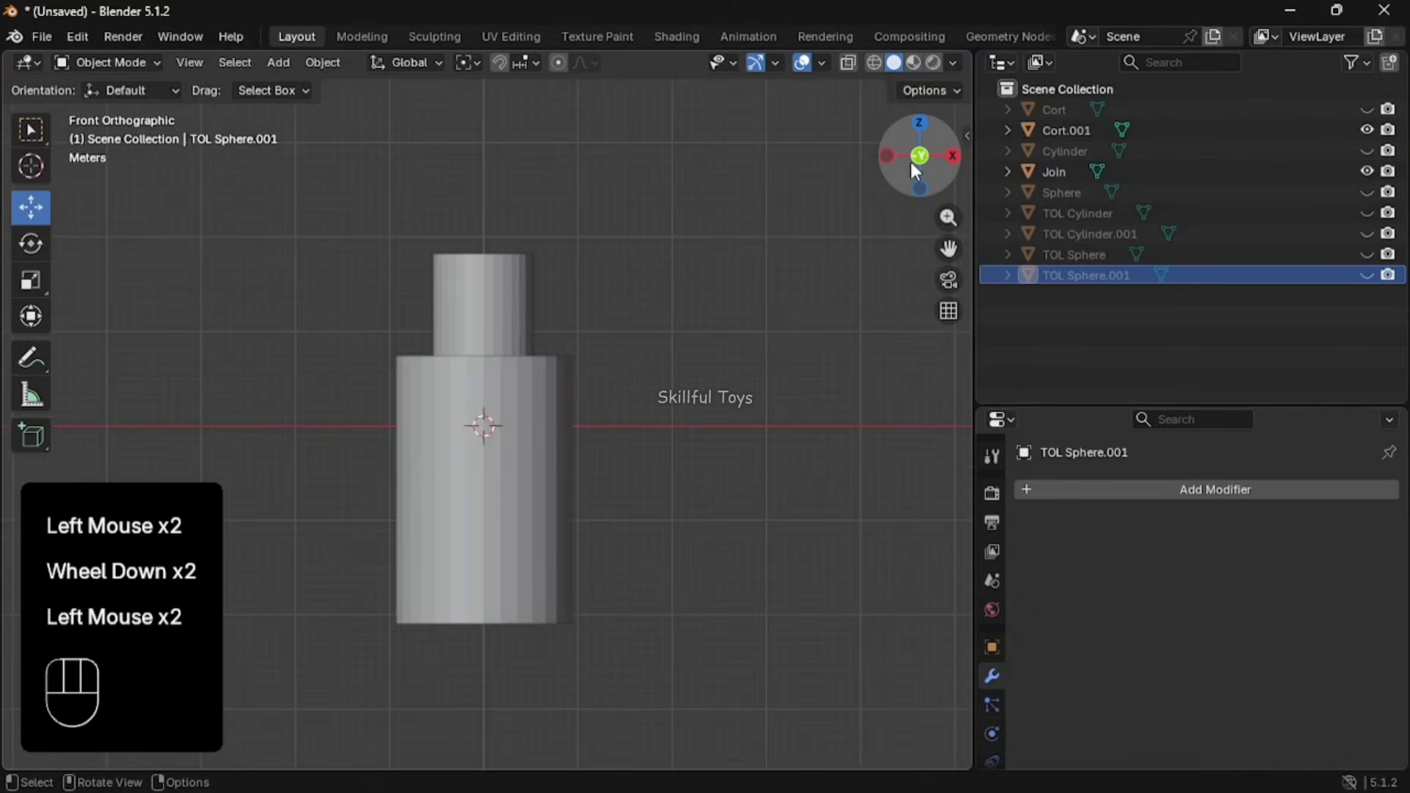
Export the Join object as an STL file named Join.stl
{"action": "left_click", "coordinate": [486, 291]}
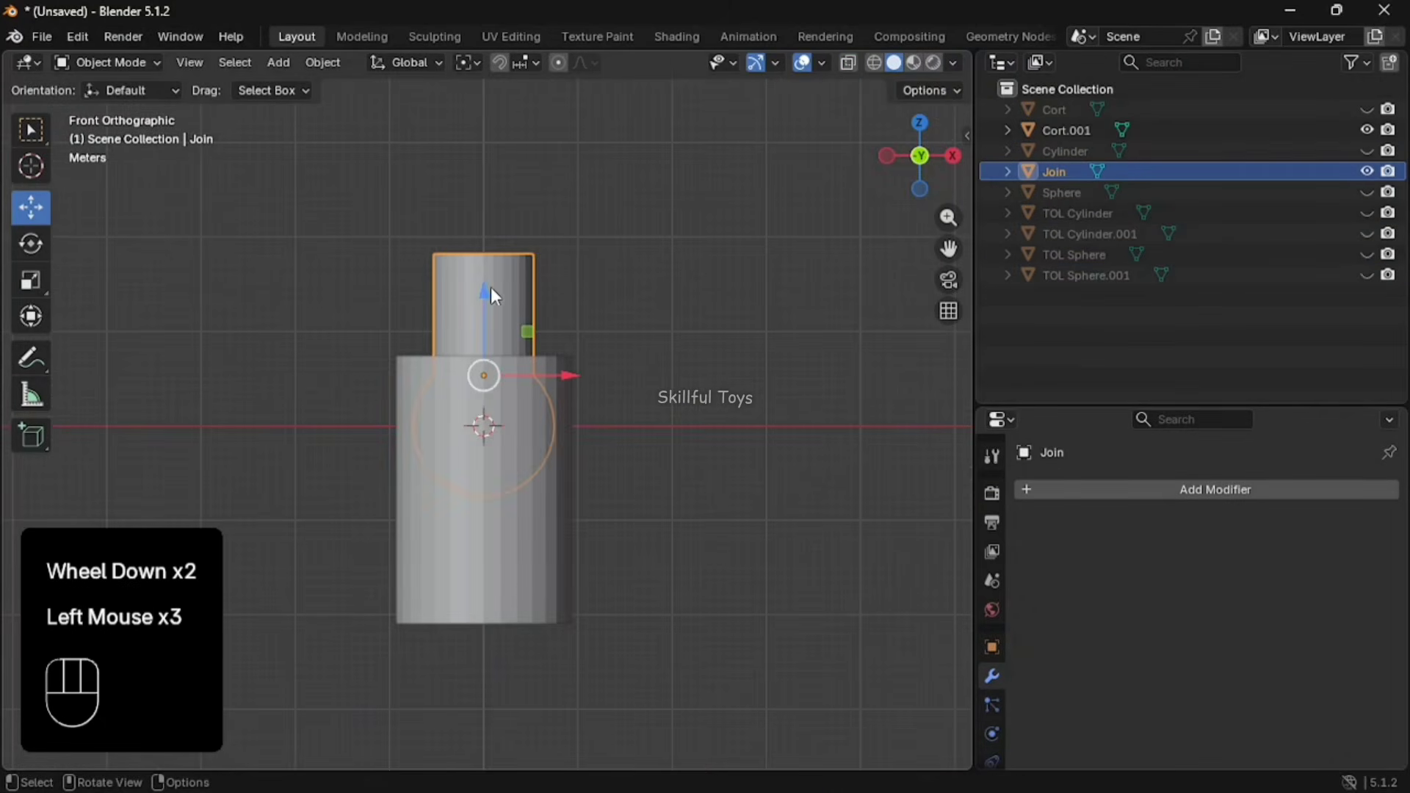
{"action": "left_click", "coordinate": [41, 36]}
{"action": "mouse_move", "coordinate": [110, 351]}
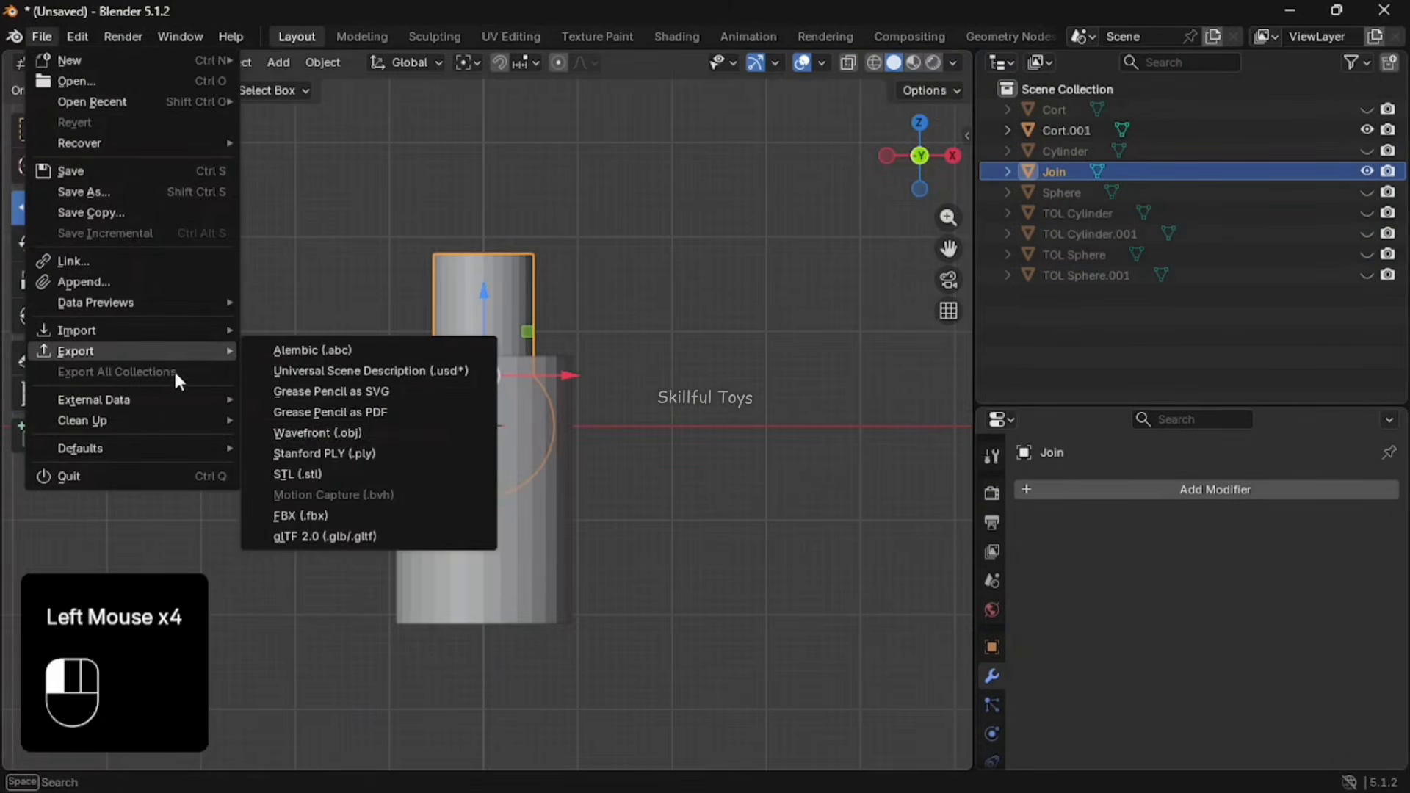
{"action": "left_click", "coordinate": [316, 474]}
{"action": "left_click", "coordinate": [1072, 207]}
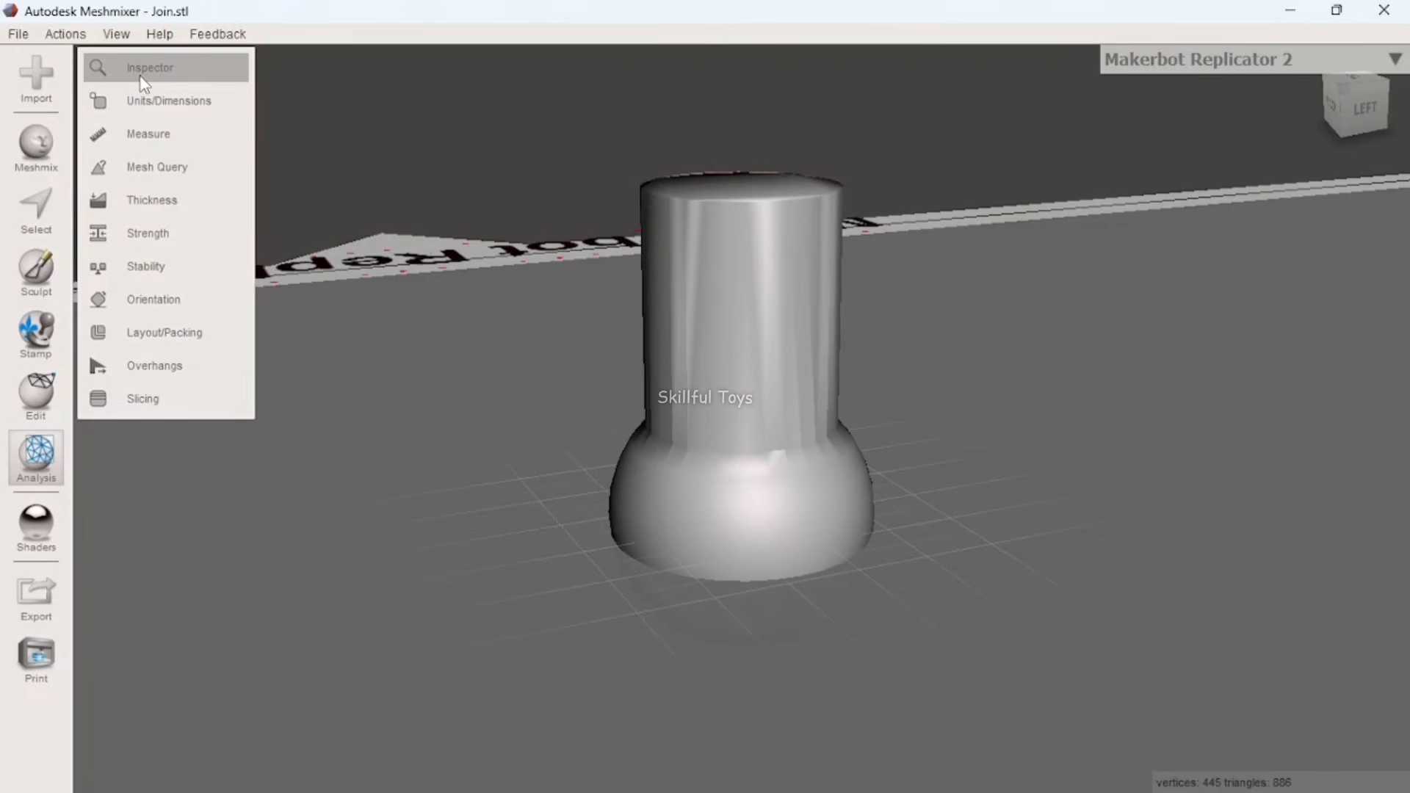
Check Join.stl with Inspector in Autodesk Meshmixer and examine the sliced socket and joint preview in UltiMaker Cura
{"action": "left_click", "coordinate": [140, 64]}
{"action": "left_click_drag", "start_coordinate": [1338, 97], "coordinate": [872, 103]}
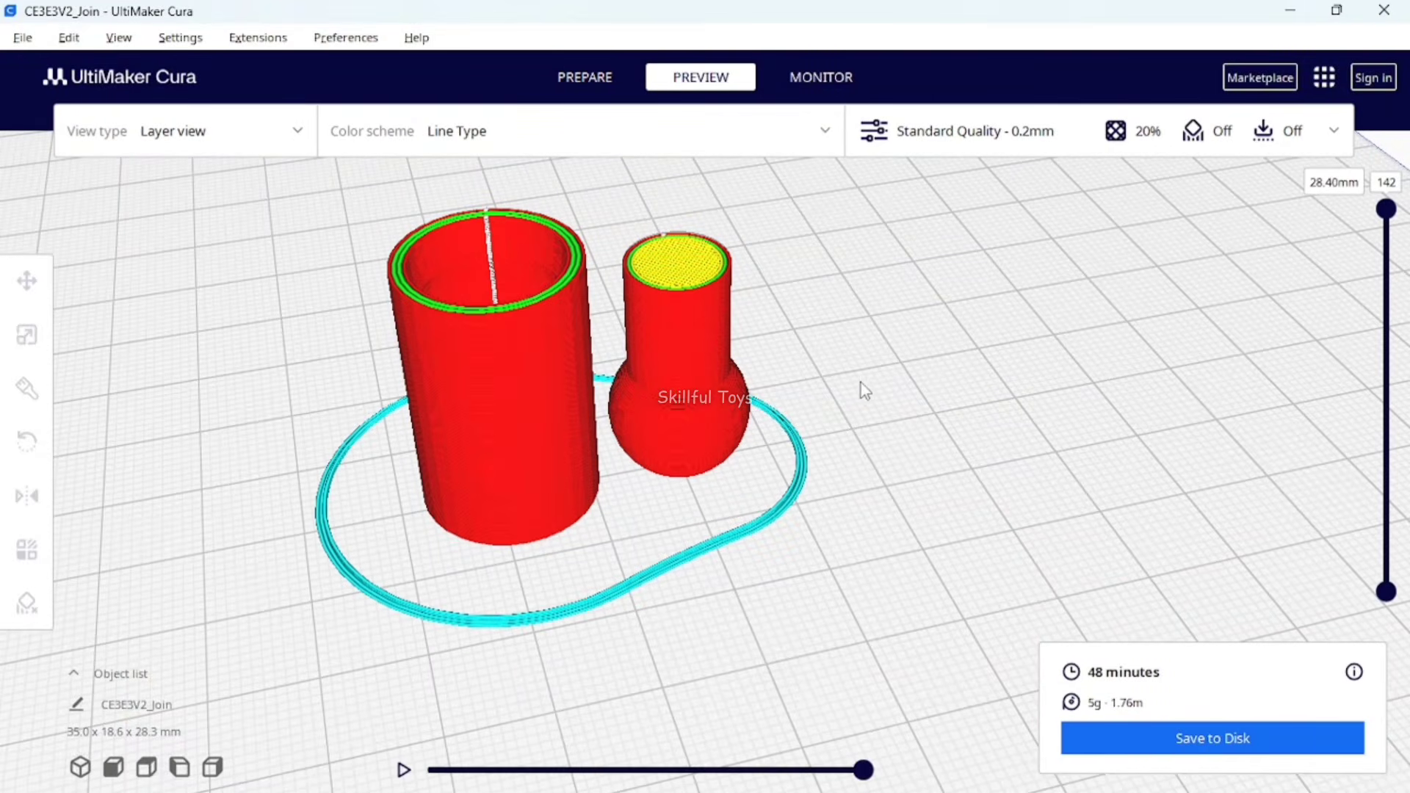
{"action": "right_click_drag", "start_coordinate": [860, 382], "coordinate": [834, 519]}
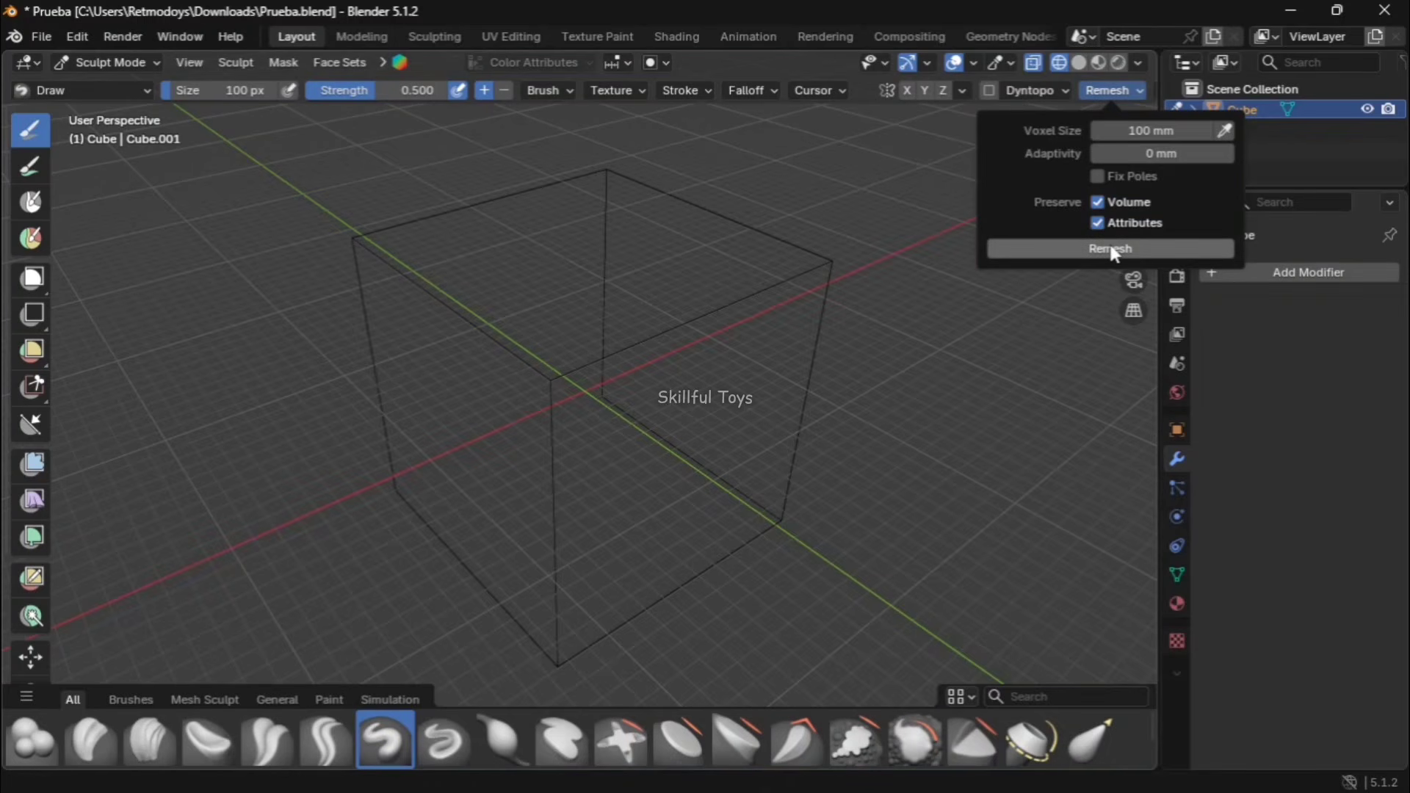
Voxel remesh the cube with a voxel size of 100 mm
{"action": "left_click", "coordinate": [1110, 249]}
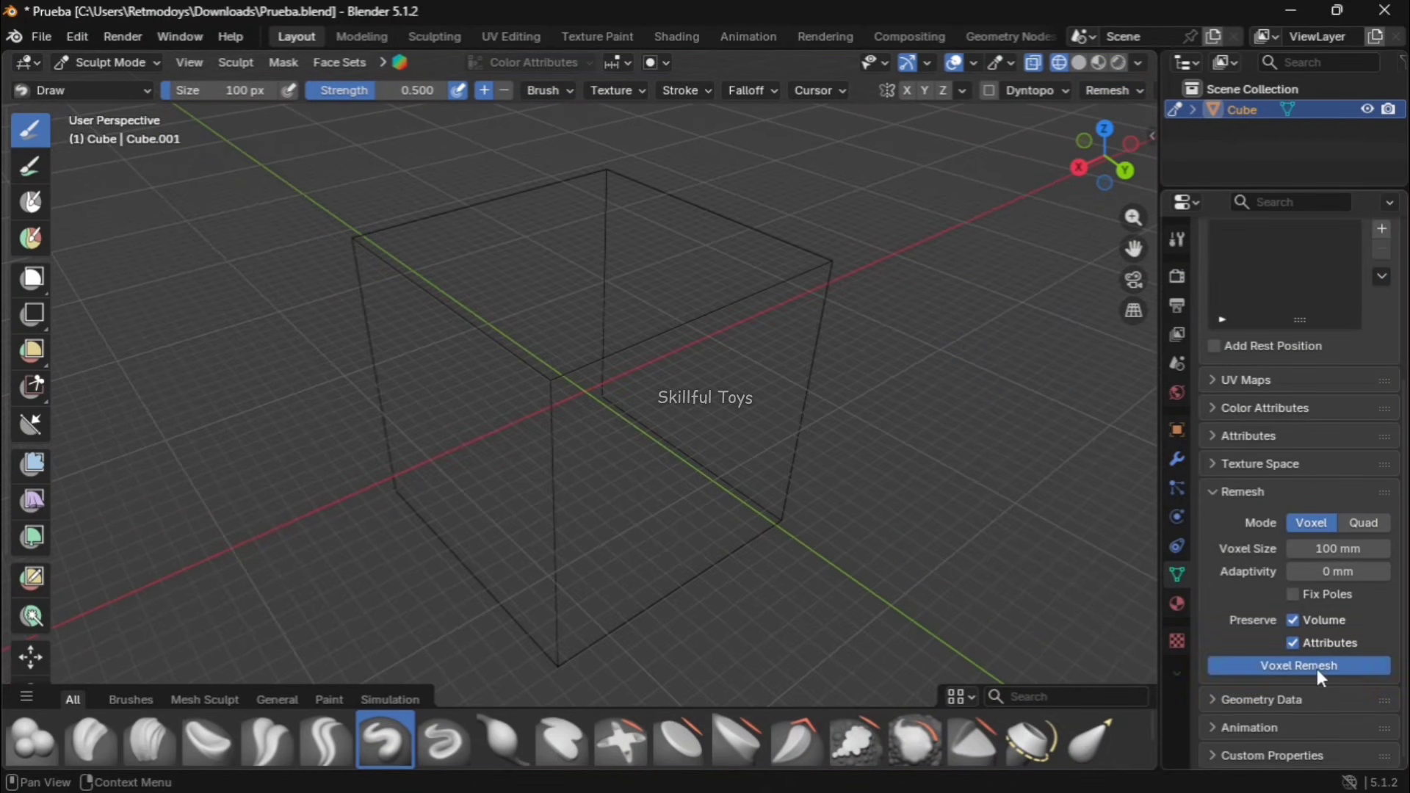
{"action": "left_click", "coordinate": [1315, 668]}
{"action": "scroll", "coordinate": [1027, 228], "scroll_direction": "up", "scroll_amount": 2}
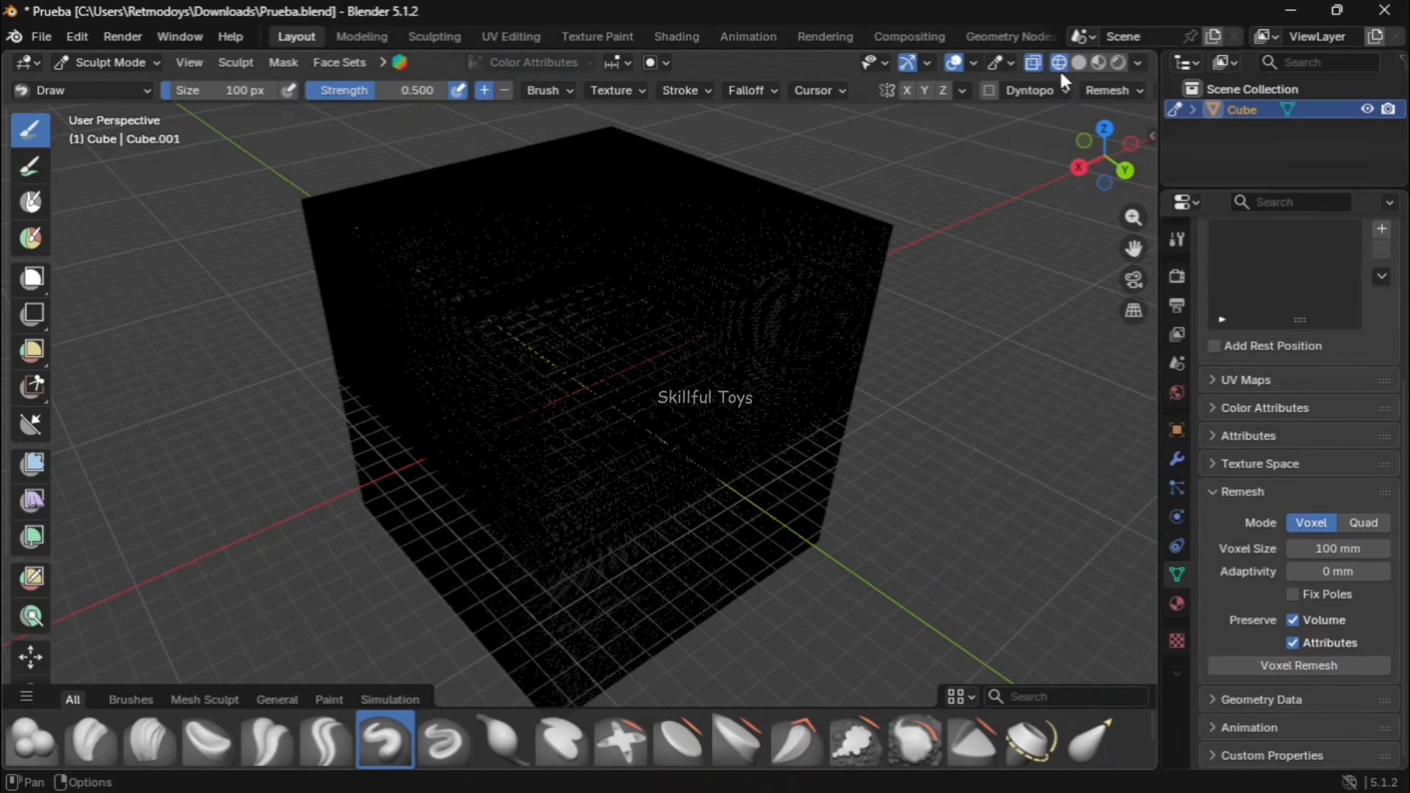
Turn off X-ray display and sculpt strokes on the remeshed cube with the Draw brush at 100 px and 0.500 strength
{"action": "left_click", "coordinate": [1034, 63]}
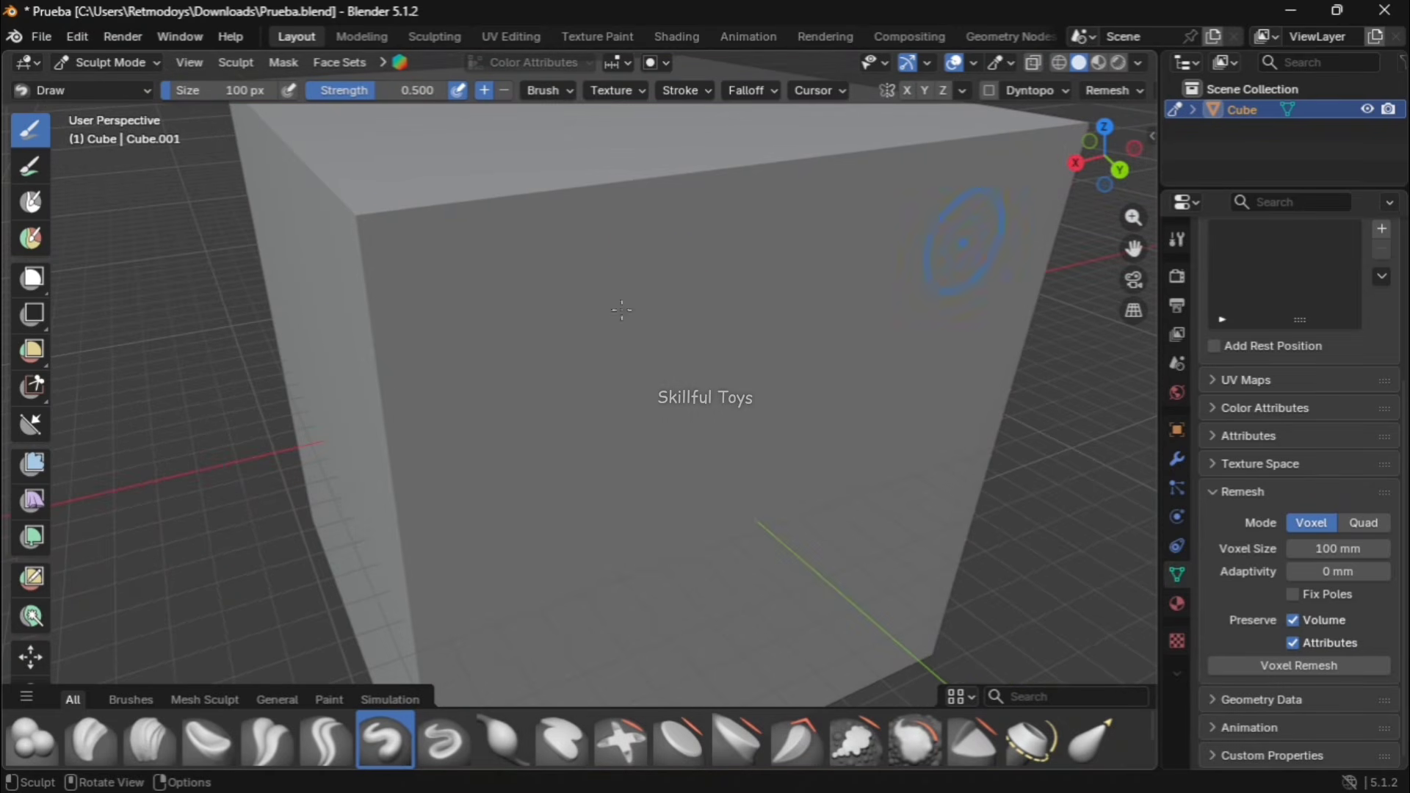
{"action": "left_click_drag", "start_coordinate": [353, 220], "coordinate": [354, 217]}
{"action": "mouse_move", "coordinate": [402, 386]}
{"action": "left_mouse_down"}
{"action": "mouse_move", "coordinate": [602, 283]}
{"action": "mouse_move", "coordinate": [853, 326]}
{"action": "left_mouse_up"}
{"action": "mouse_move", "coordinate": [833, 384]}
{"action": "left_mouse_down"}
{"action": "mouse_move", "coordinate": [944, 477]}
{"action": "mouse_move", "coordinate": [606, 528]}
{"action": "mouse_move", "coordinate": [558, 615]}
{"action": "left_mouse_up"}
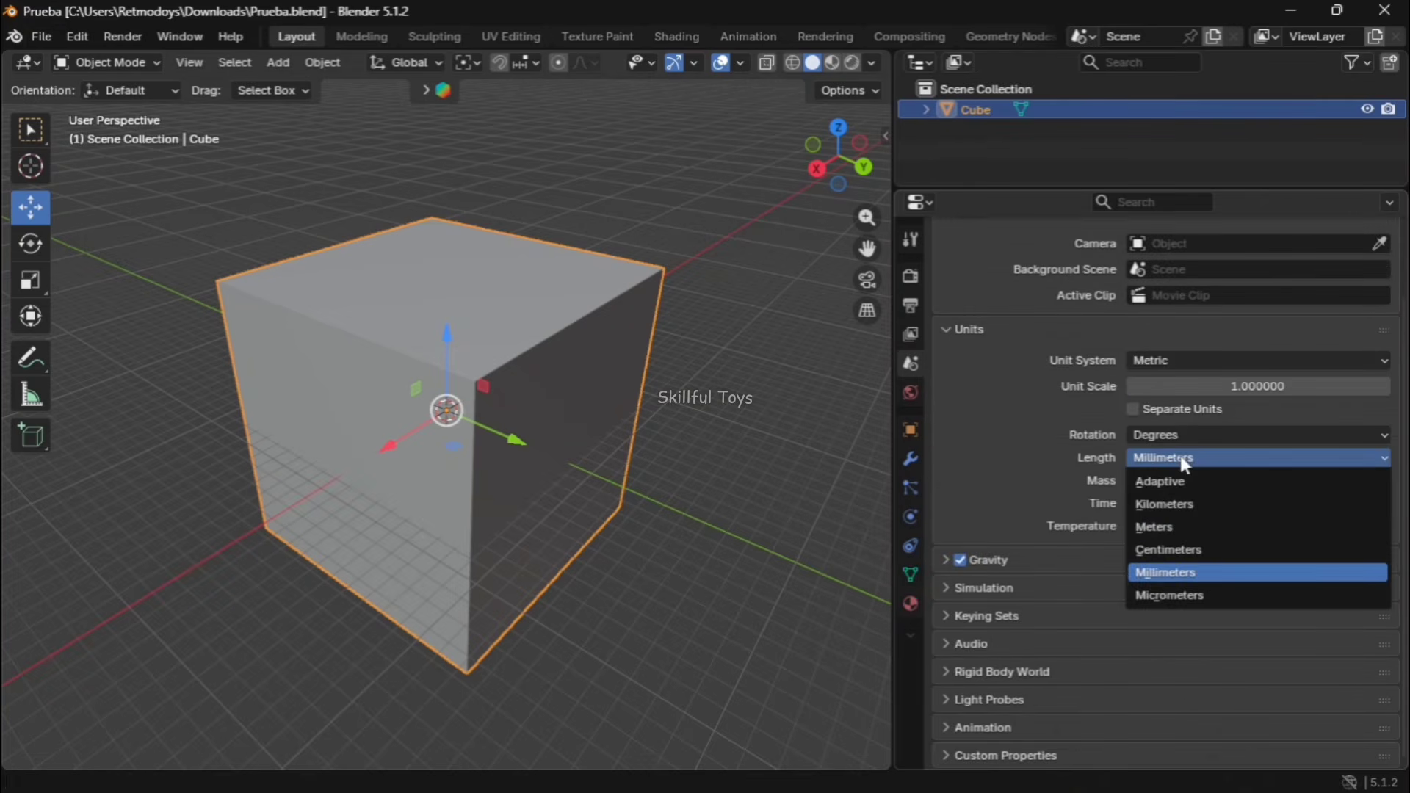
Set the scene's length unit to Meters and bring up the cube's Remesh settings
{"action": "left_click", "coordinate": [1179, 455]}
{"action": "left_click", "coordinate": [902, 584]}
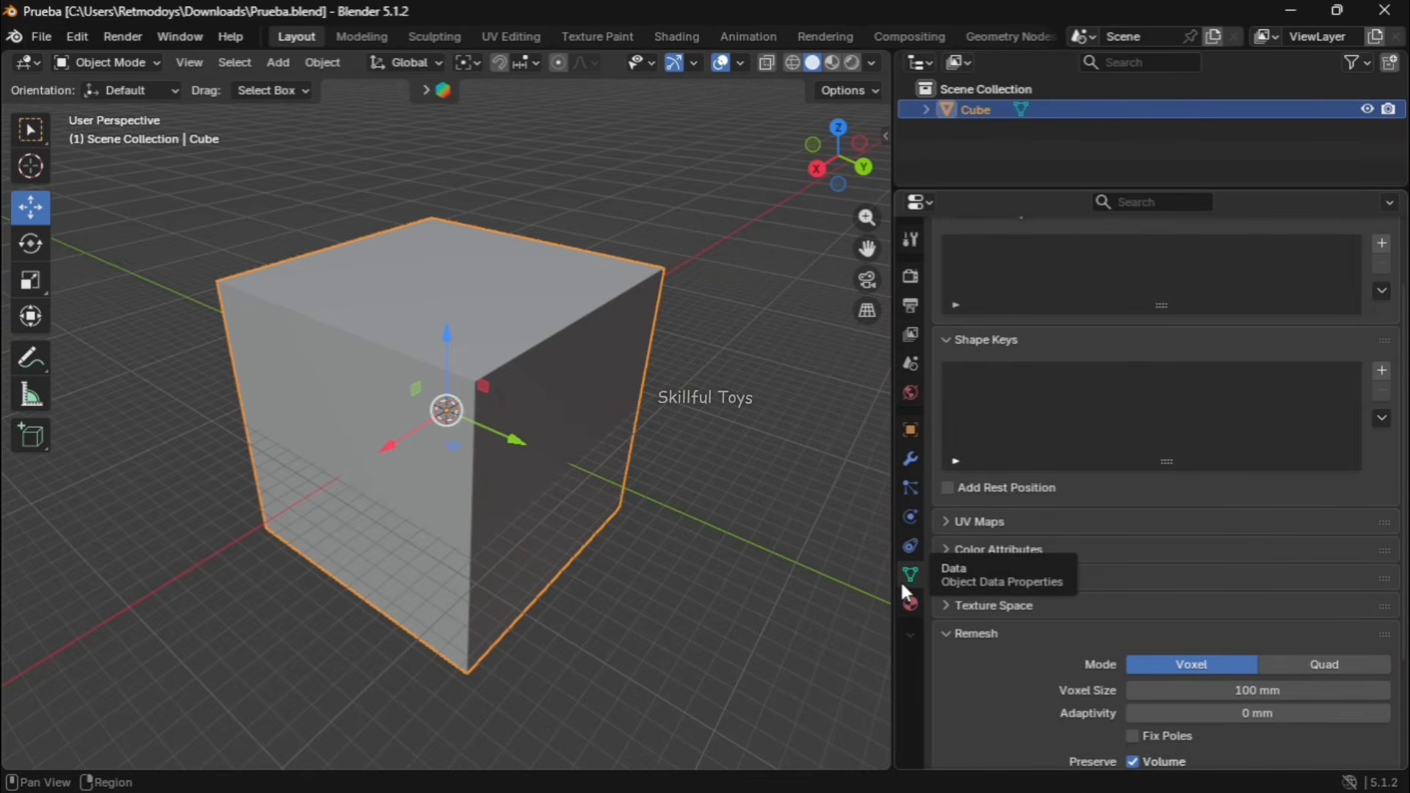
{"action": "scroll", "coordinate": [1288, 477], "scroll_direction": "down", "scroll_amount": 4}
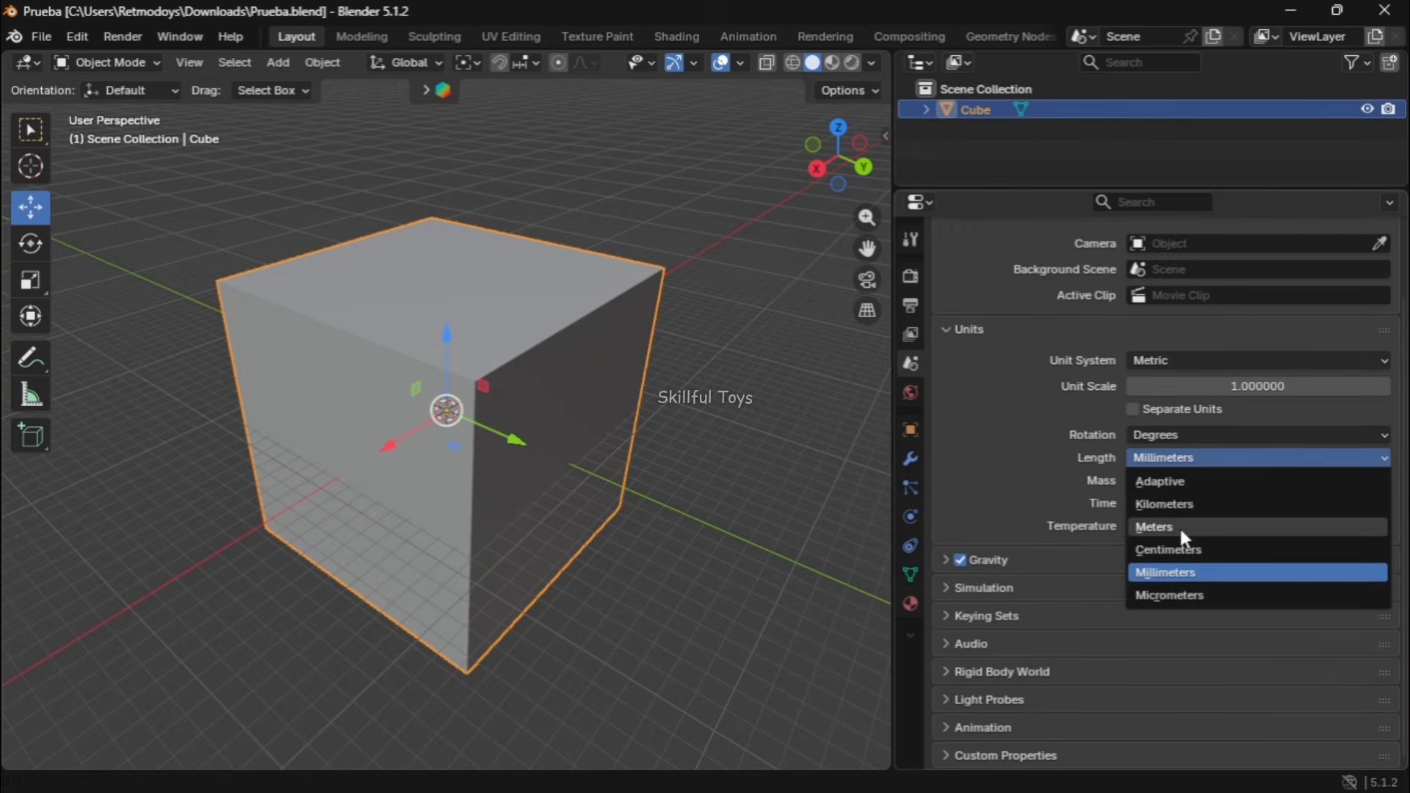
{"action": "left_click", "coordinate": [1179, 525]}
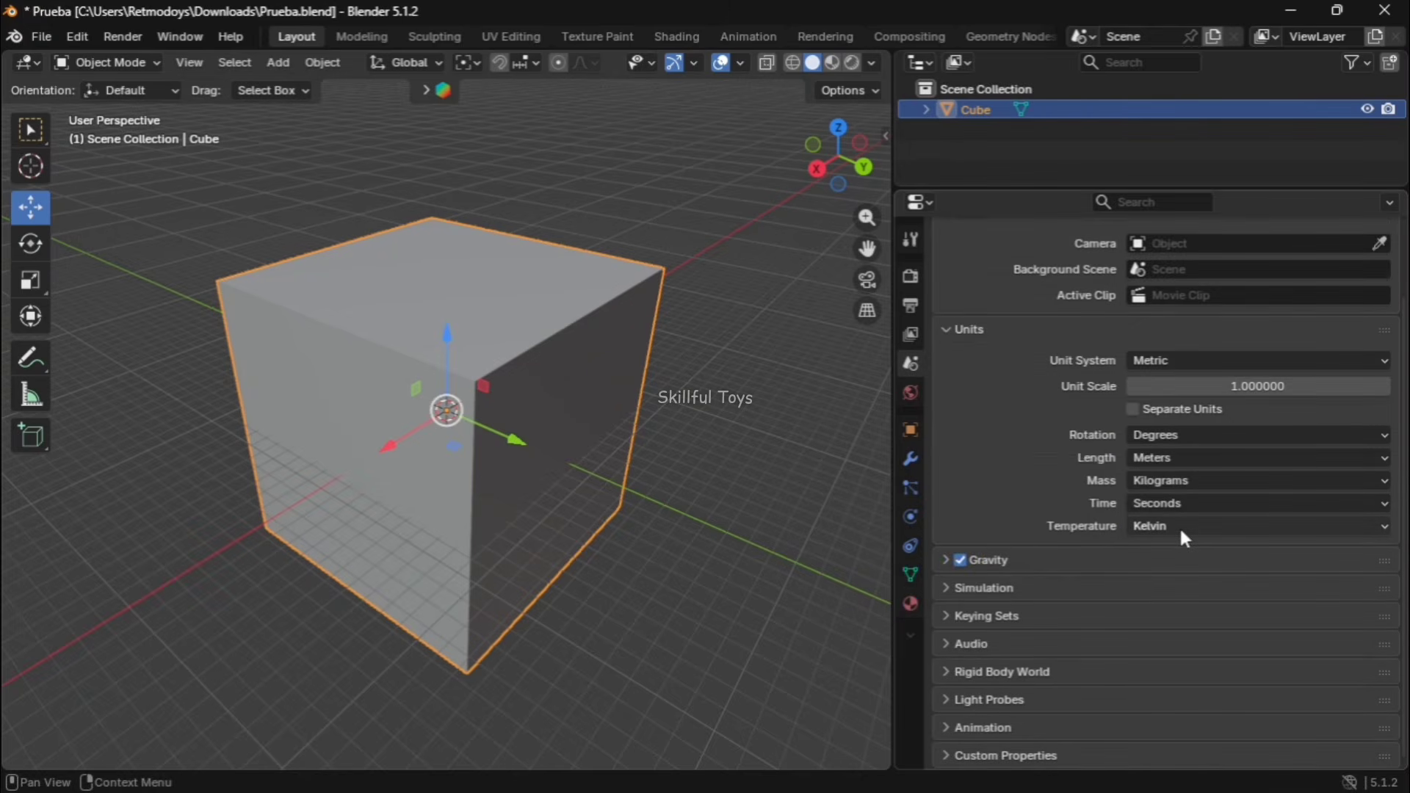
{"action": "left_click", "coordinate": [910, 575]}
{"action": "scroll", "coordinate": [1172, 518], "scroll_direction": "down", "scroll_amount": 5}
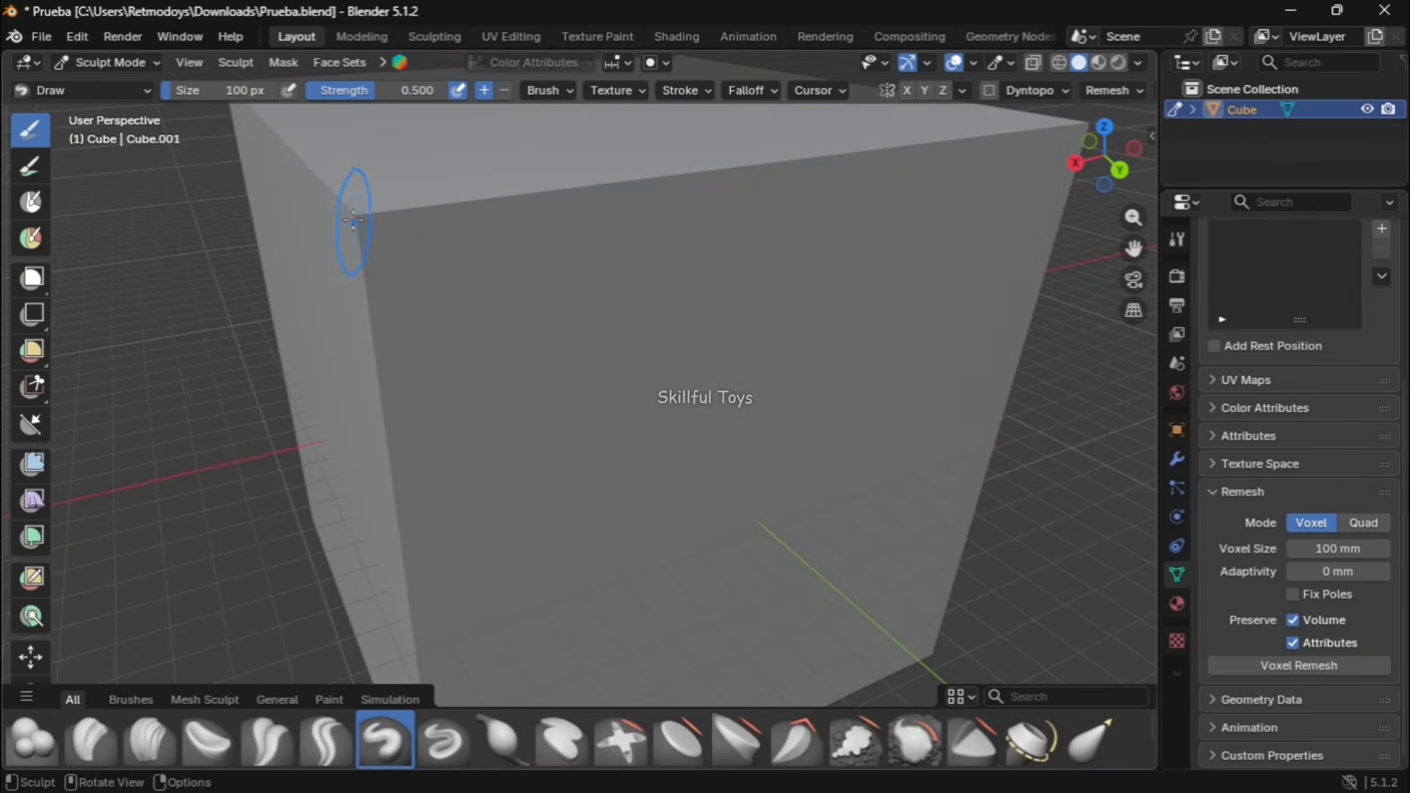
Sculpt Draw strokes from the cube's near upper corner across its side face
{"action": "left_click_drag", "start_coordinate": [353, 220], "coordinate": [354, 217]}
{"action": "left_click_drag", "start_coordinate": [401, 387], "coordinate": [587, 217]}
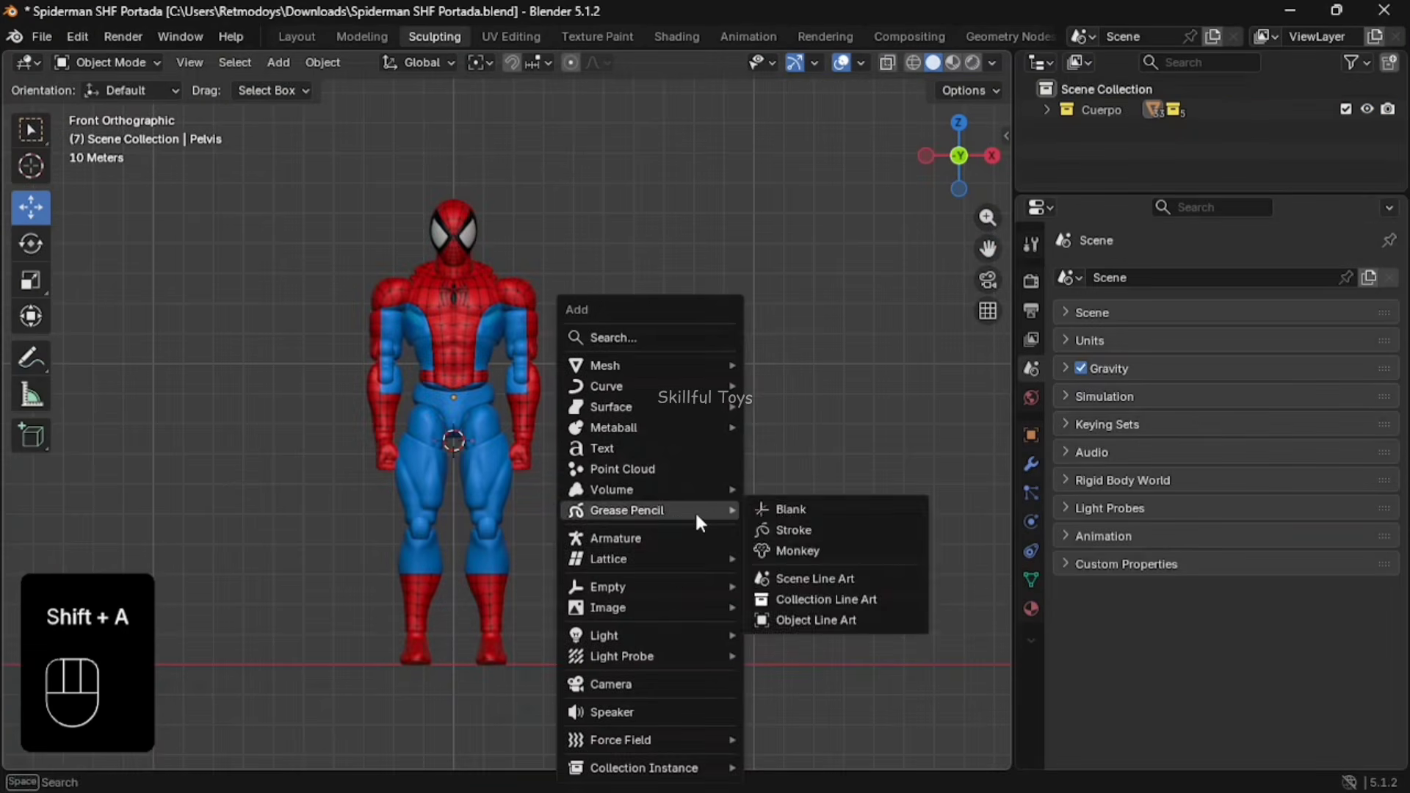
Add a Plain Axes empty to the Spiderman SHF Portada scene
{"action": "mouse_move", "coordinate": [658, 593]}
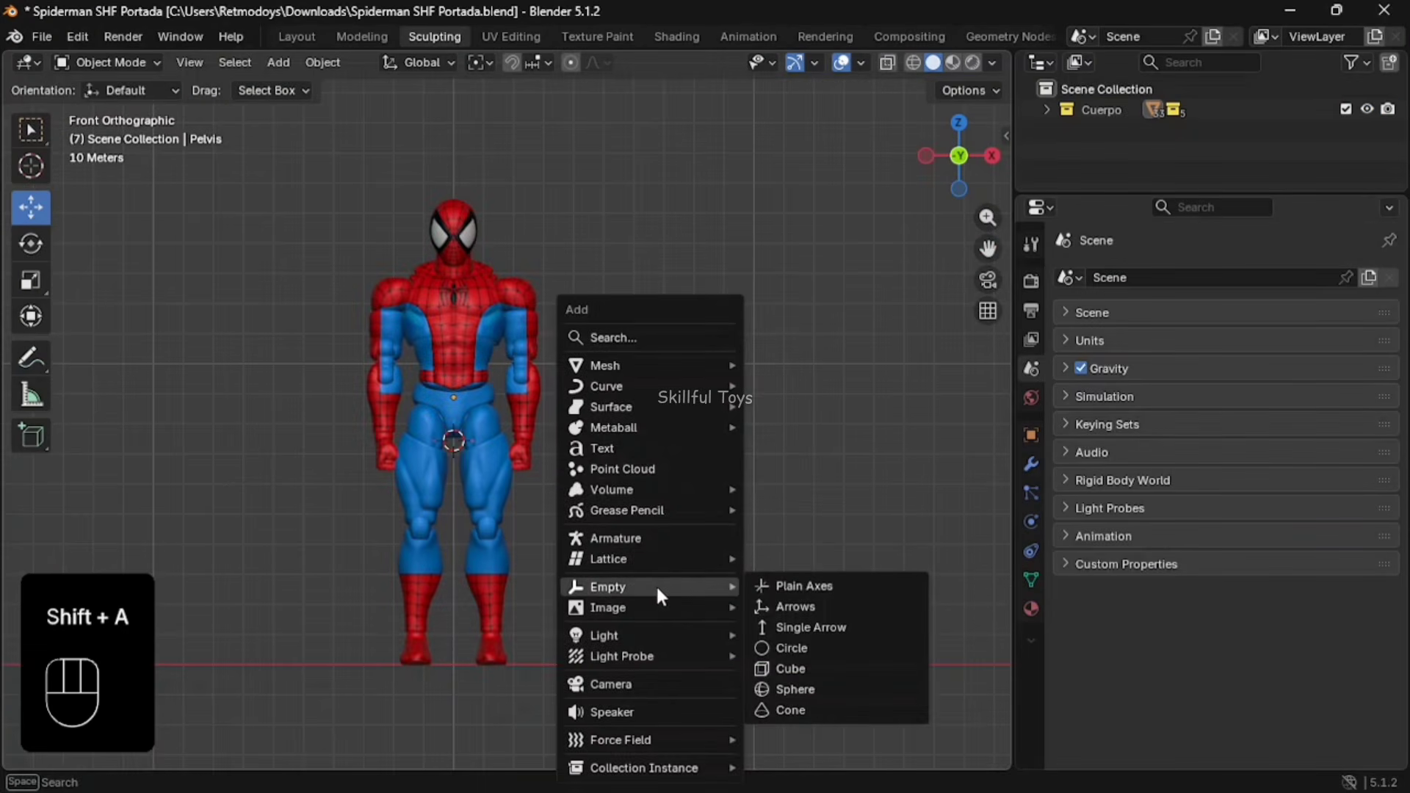
{"action": "left_click", "coordinate": [800, 587]}
{"action": "scroll", "coordinate": [410, 437], "scroll_direction": "up", "scroll_amount": 5}
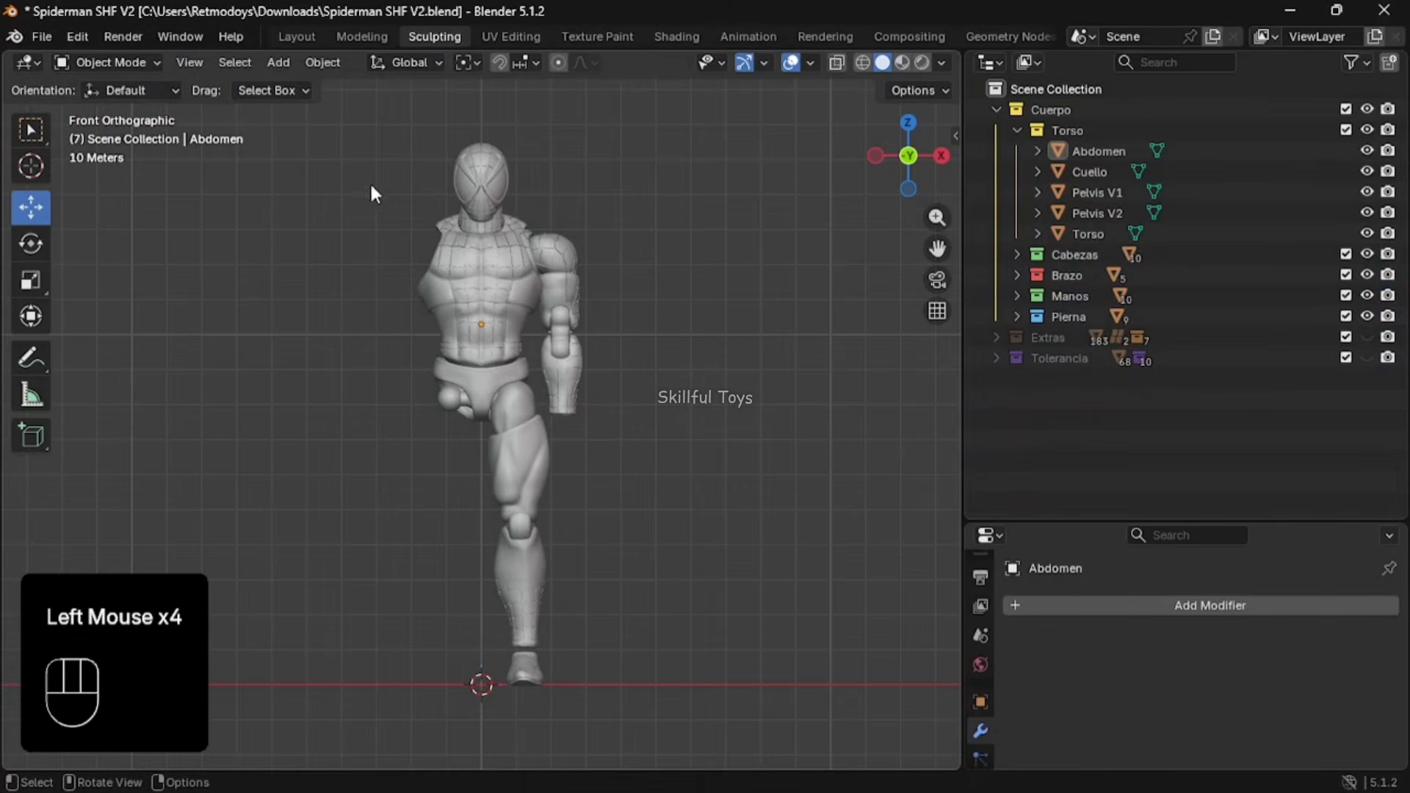
Select the Spider-Man head and foot in the Spiderman SHF V2 scene and bring up the export formats
{"action": "left_click", "coordinate": [468, 176]}
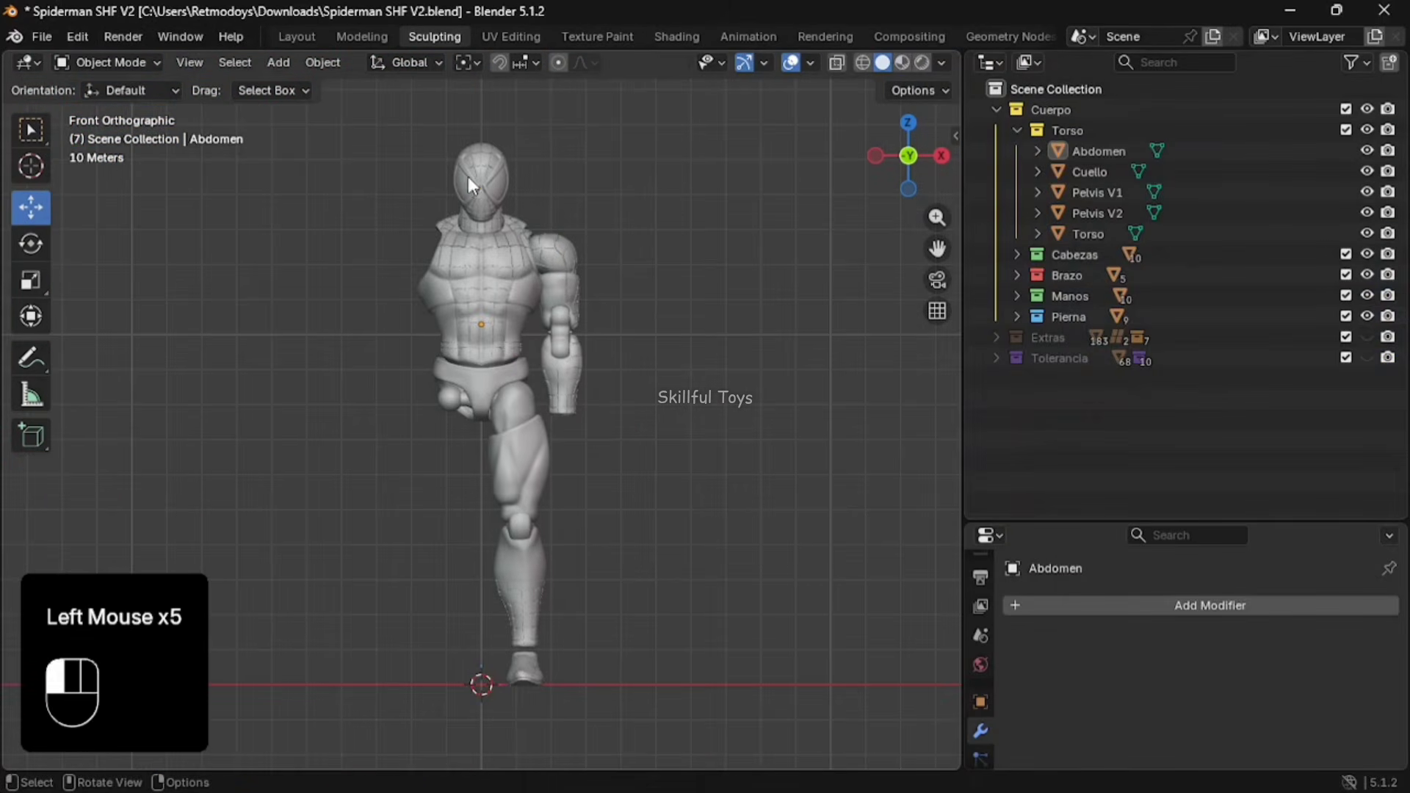
{"action": "left_click", "coordinate": [520, 669], "text": "shift"}
{"action": "left_click", "coordinate": [42, 37]}
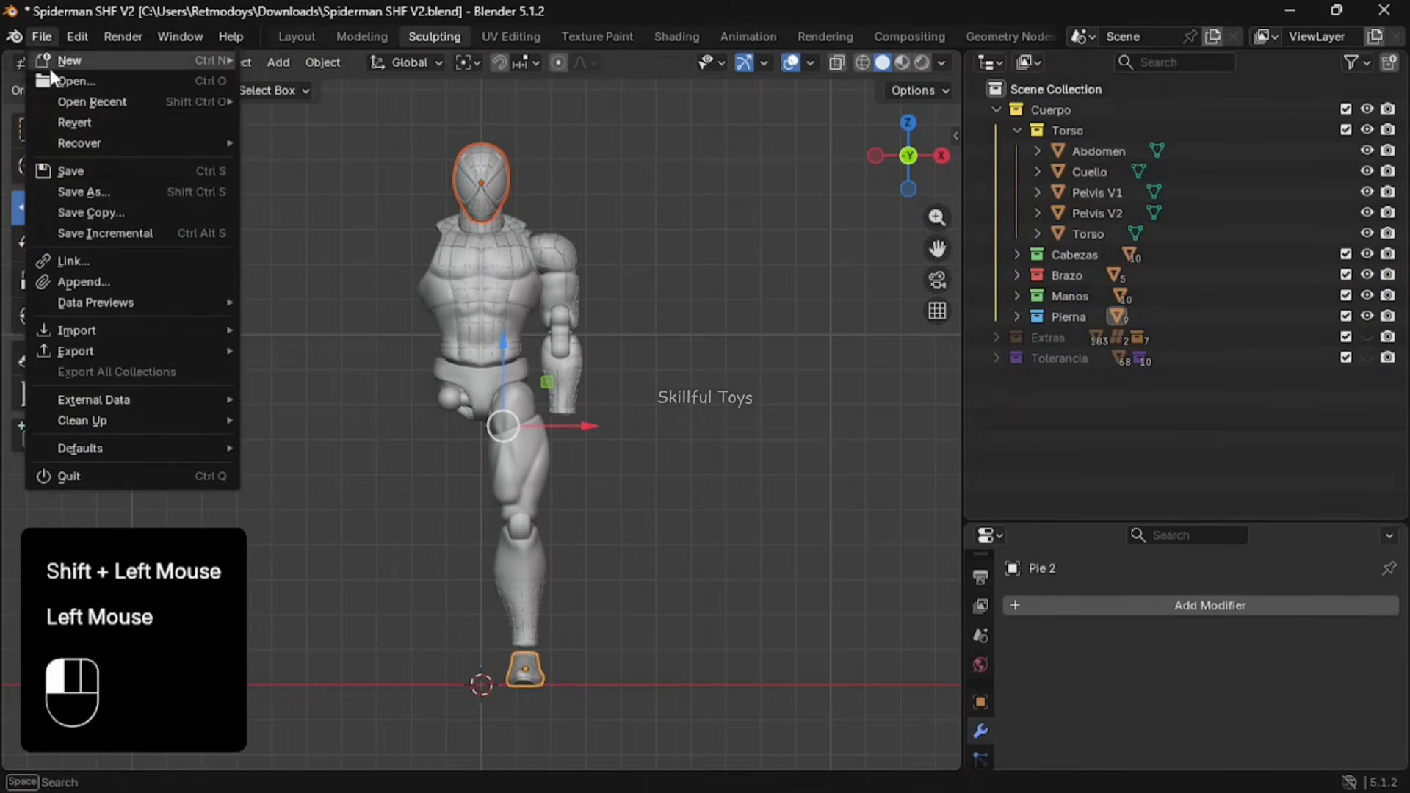
{"action": "mouse_move", "coordinate": [127, 350]}
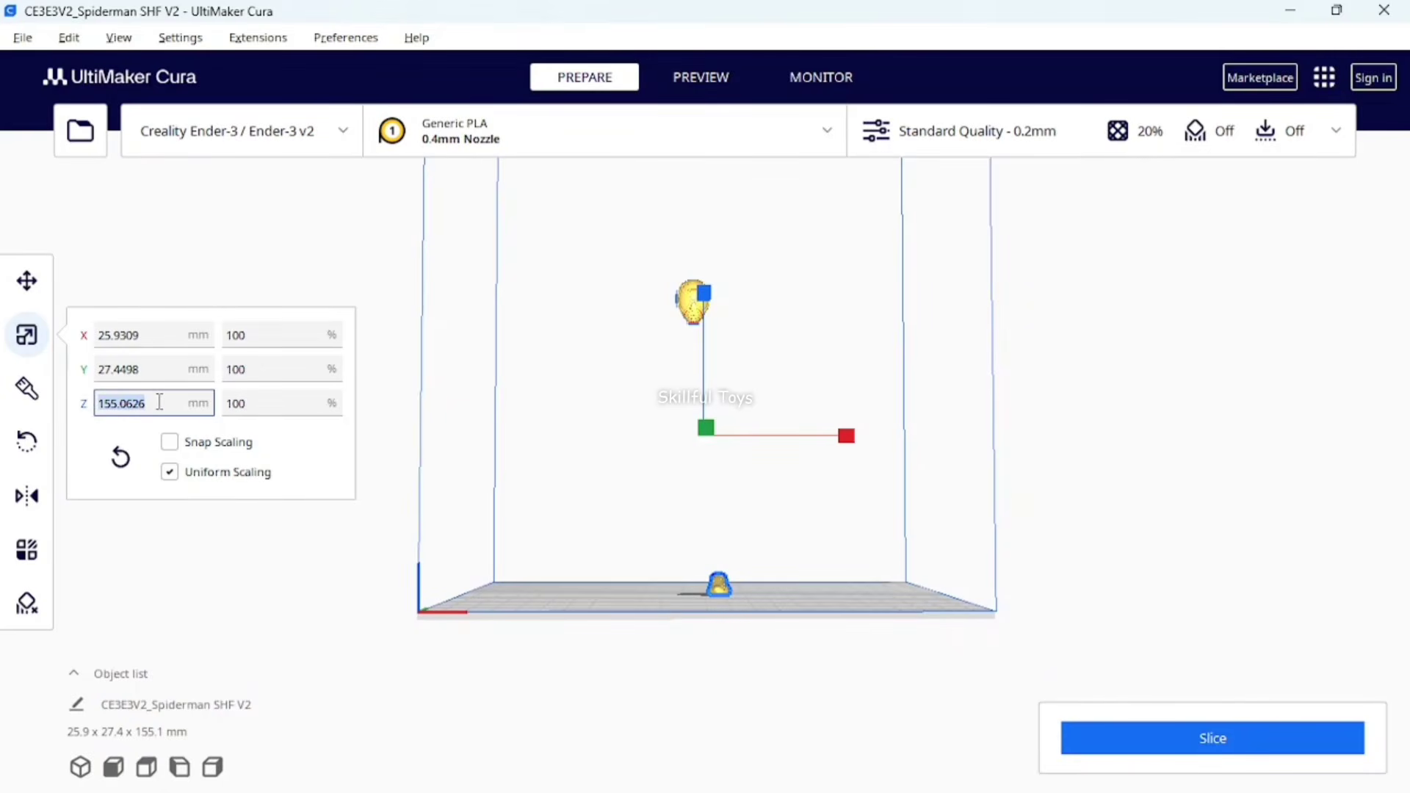
Try scaling all parts of the painted figure together freely in the Spiderman SHF Portada scene
{"action": "left_click_drag", "start_coordinate": [770, 645], "coordinate": [313, 172]}
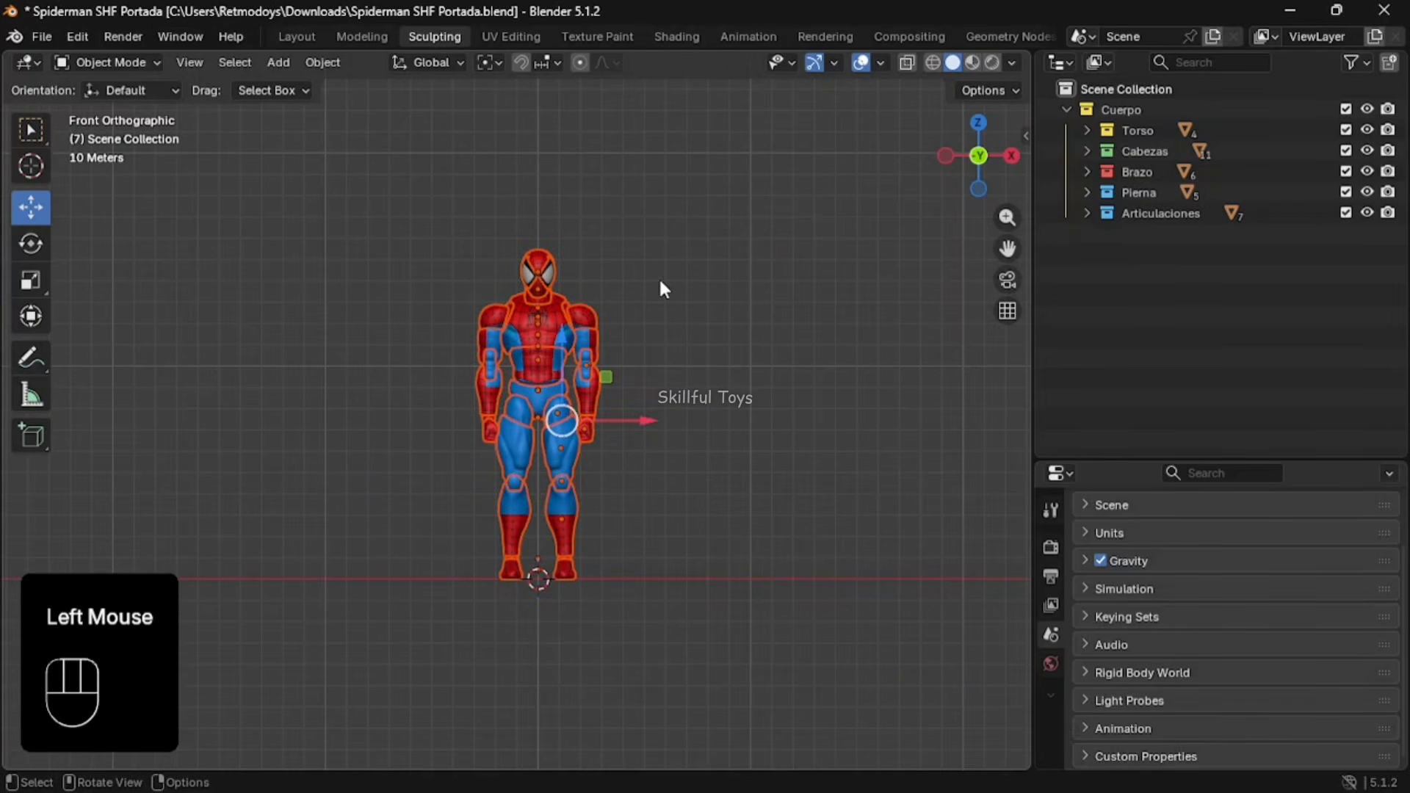
{"action": "key", "text": "s"}
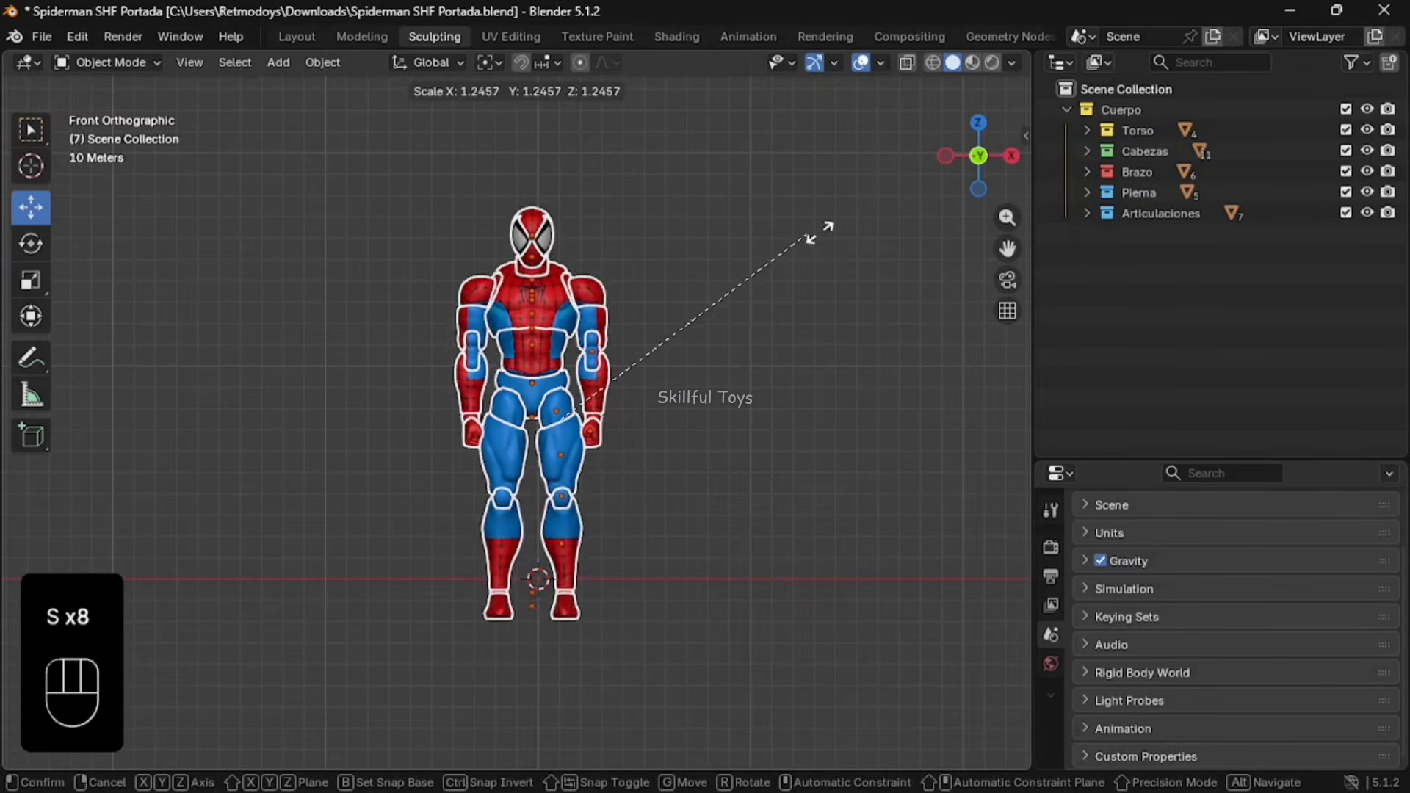
{"action": "left_click", "coordinate": [907, 202]}
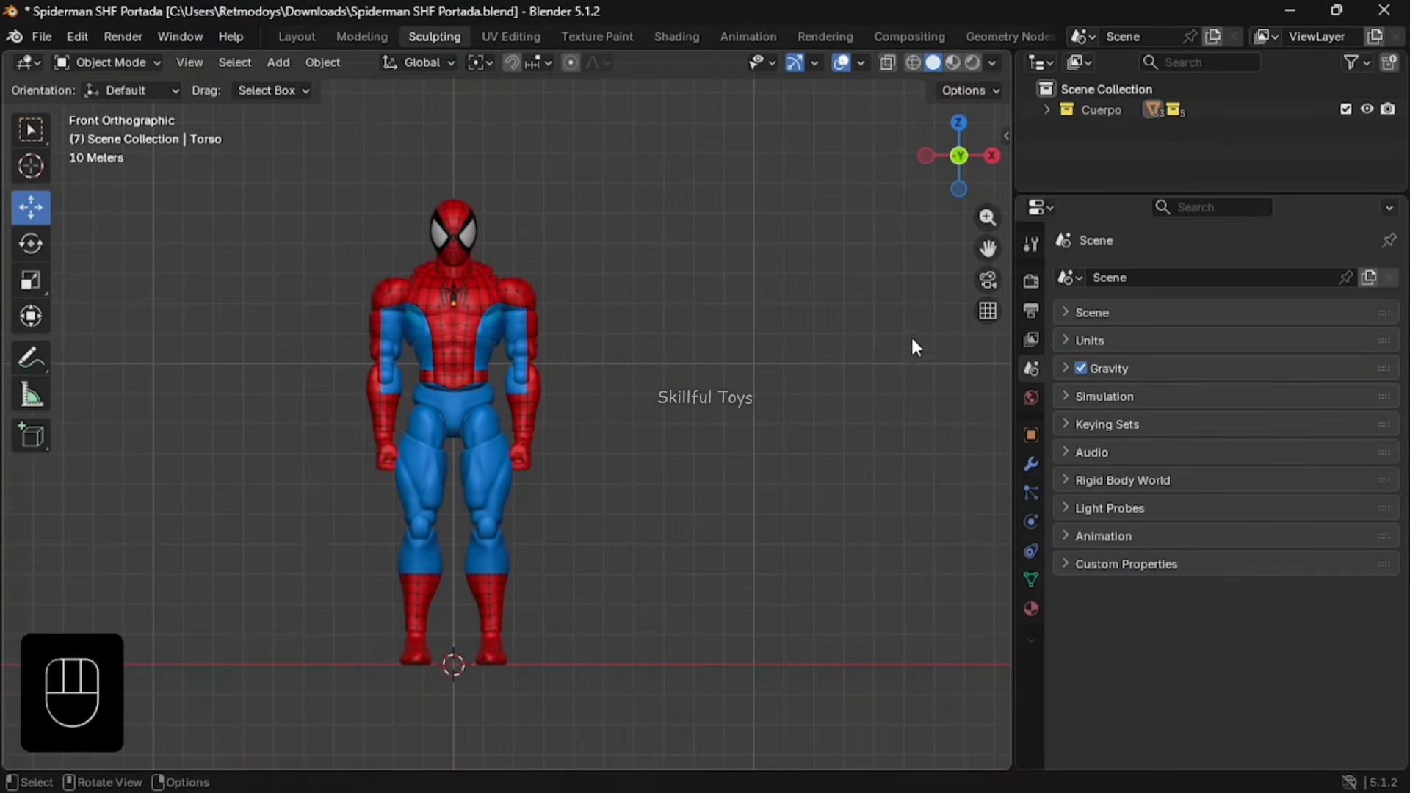
With all figure parts selected and the pelvis active, set their origins to geometry and apply their transforms
{"action": "left_click", "coordinate": [982, 91]}
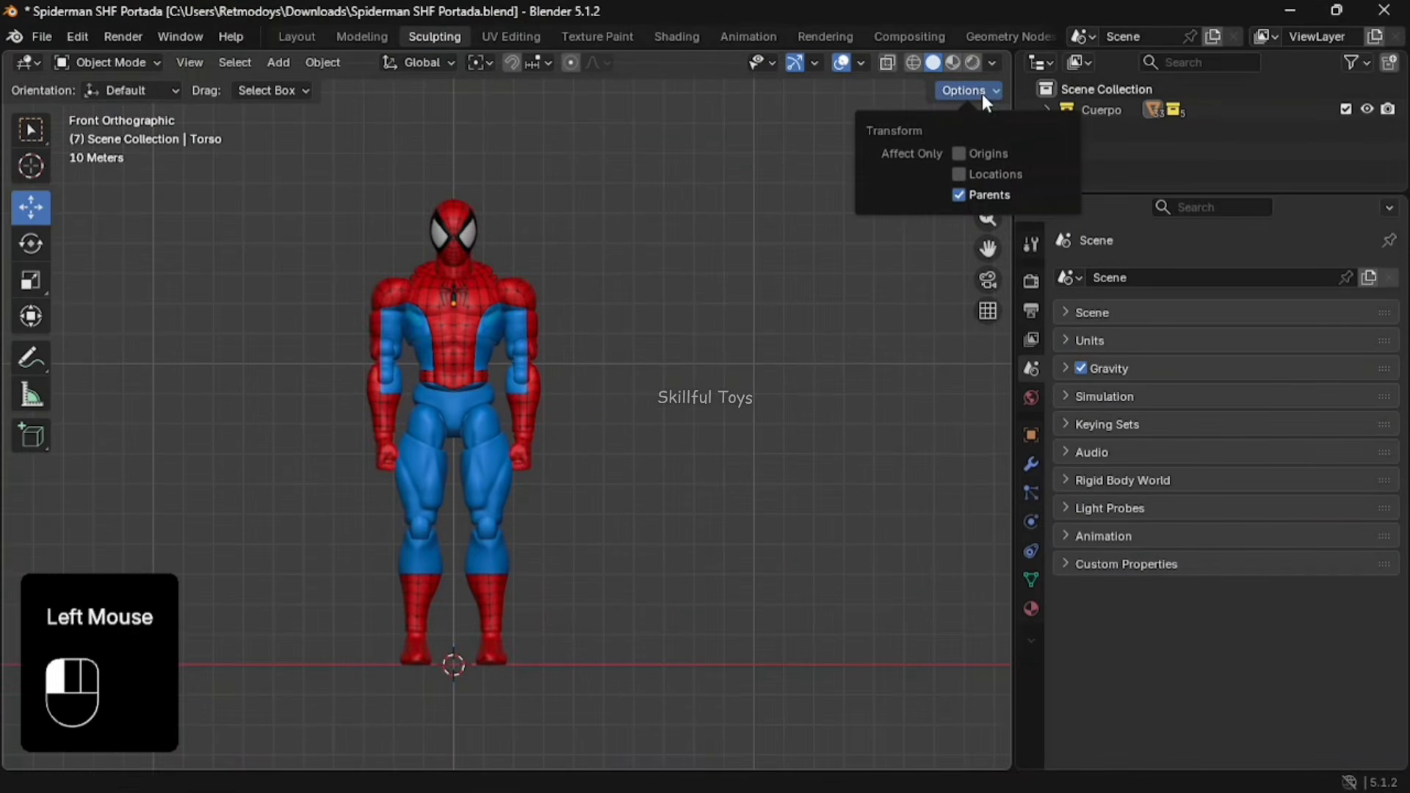
{"action": "left_click_drag", "start_coordinate": [679, 680], "coordinate": [193, 136]}
{"action": "left_click", "coordinate": [455, 408], "text": "shift"}
{"action": "right_click", "coordinate": [456, 407]}
{"action": "mouse_move", "coordinate": [415, 475]}
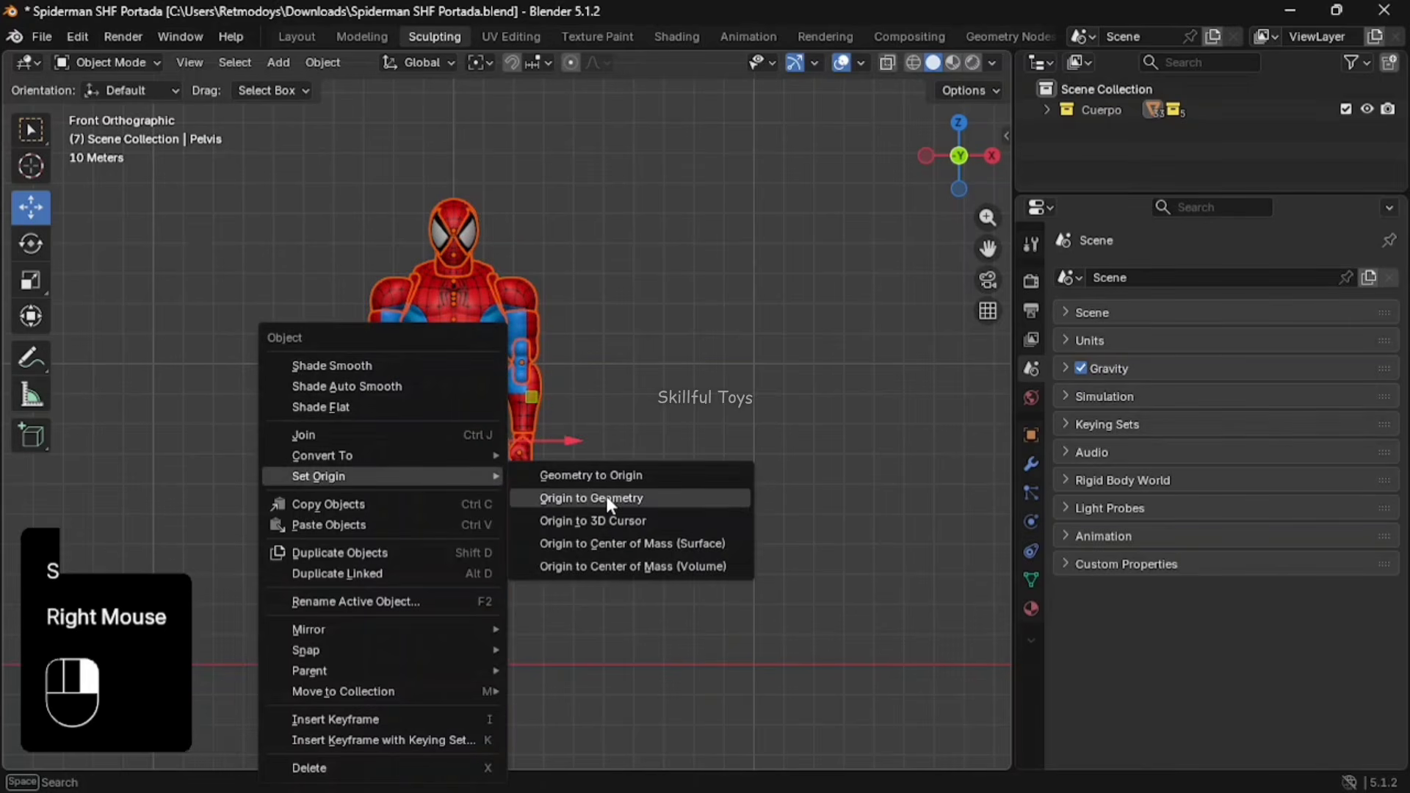
{"action": "left_click", "coordinate": [605, 497]}
{"action": "key", "text": "ctrl+a"}
{"action": "left_click", "coordinate": [683, 413]}
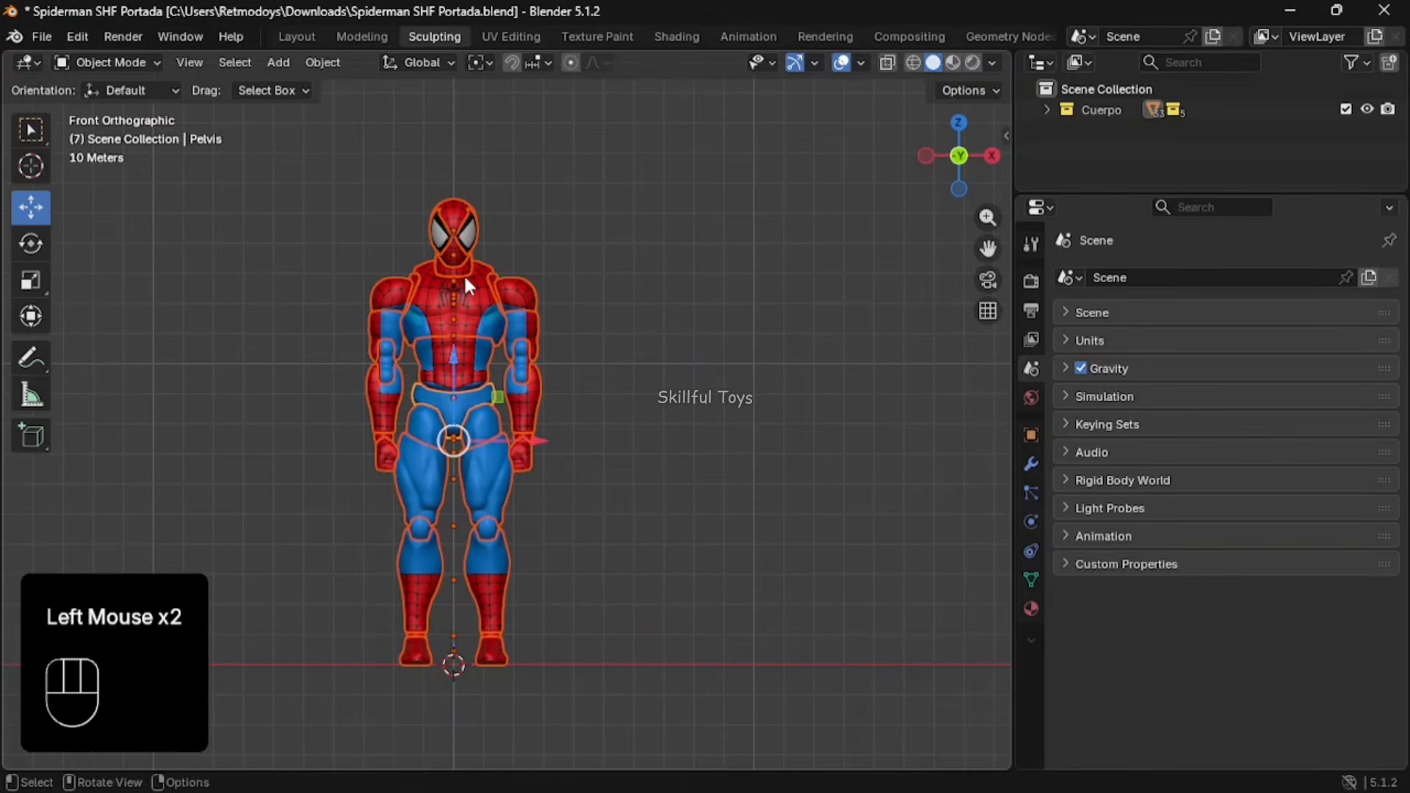
Snap the 3D cursor to the selected figure parts and add an empty at the cursor
{"action": "key", "text": "shift+s"}
{"action": "left_click", "coordinate": [465, 354]}
{"action": "left_click", "coordinate": [706, 425]}
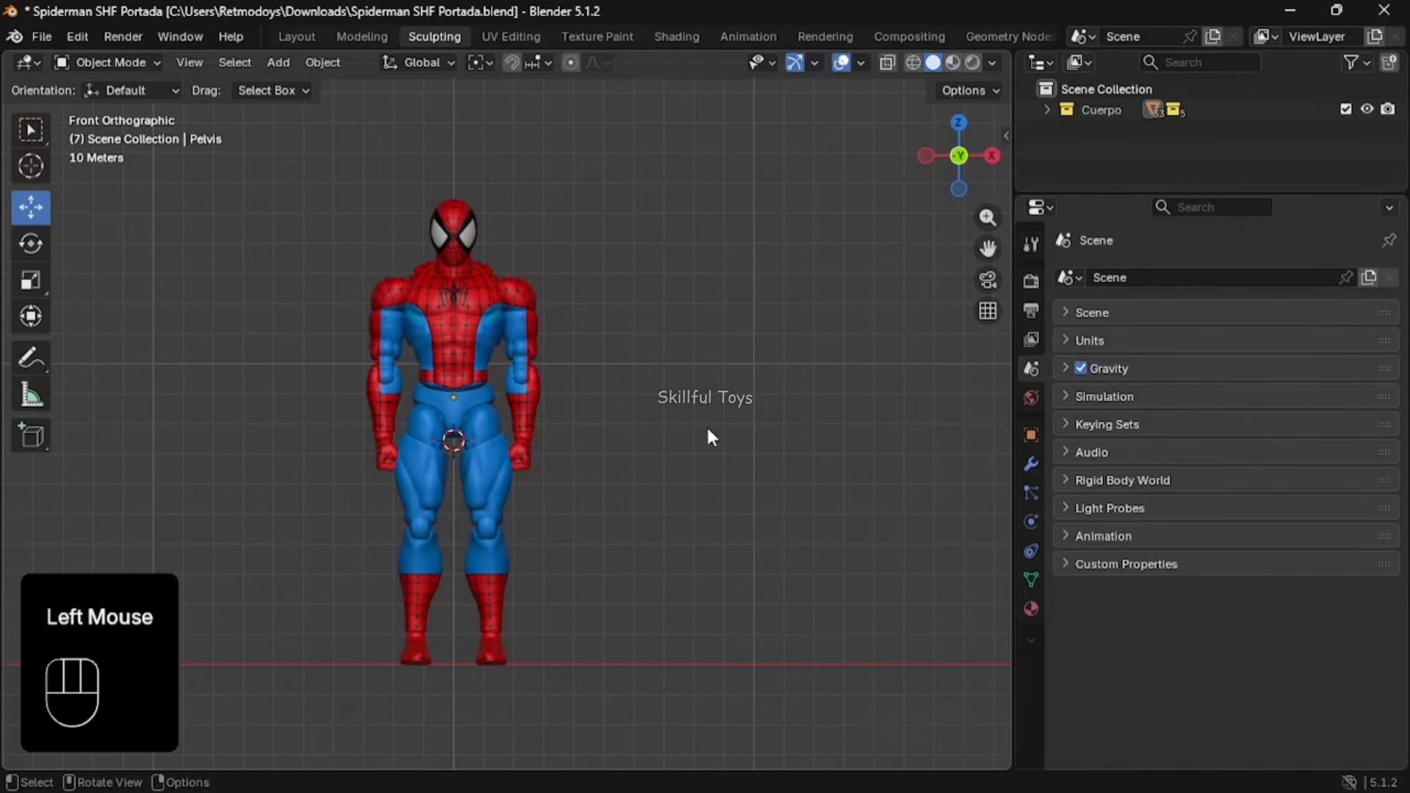
{"action": "key", "text": "shift+a"}
{"action": "mouse_move", "coordinate": [703, 422]}
{"action": "mouse_move", "coordinate": [655, 585]}
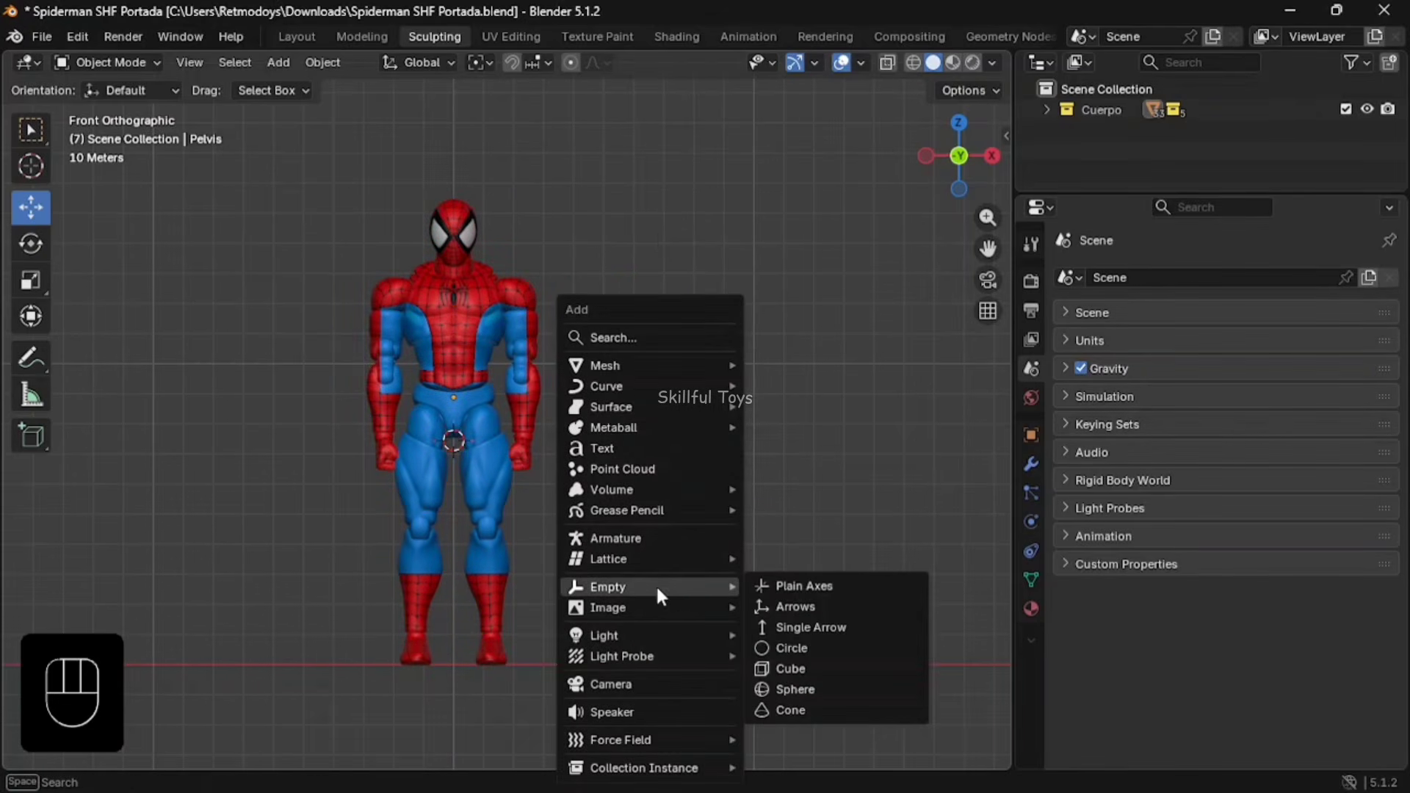
{"action": "left_click", "coordinate": [802, 603]}
Parent all the figure's parts to the empty
{"action": "left_click_drag", "start_coordinate": [1049, 690], "coordinate": [323, 151]}
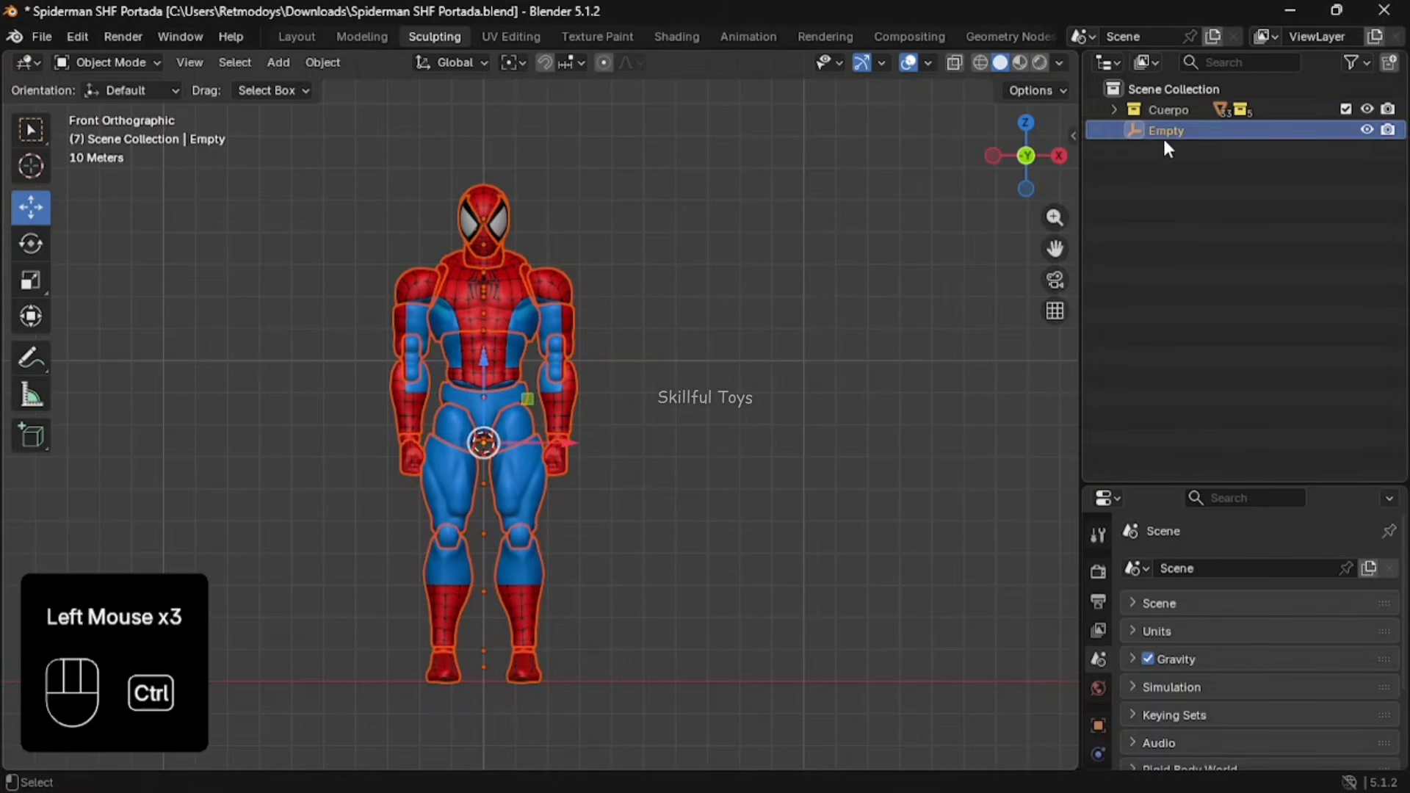
{"action": "left_click", "coordinate": [1161, 131], "text": "ctrl"}
{"action": "left_click", "coordinate": [1161, 131], "text": "ctrl"}
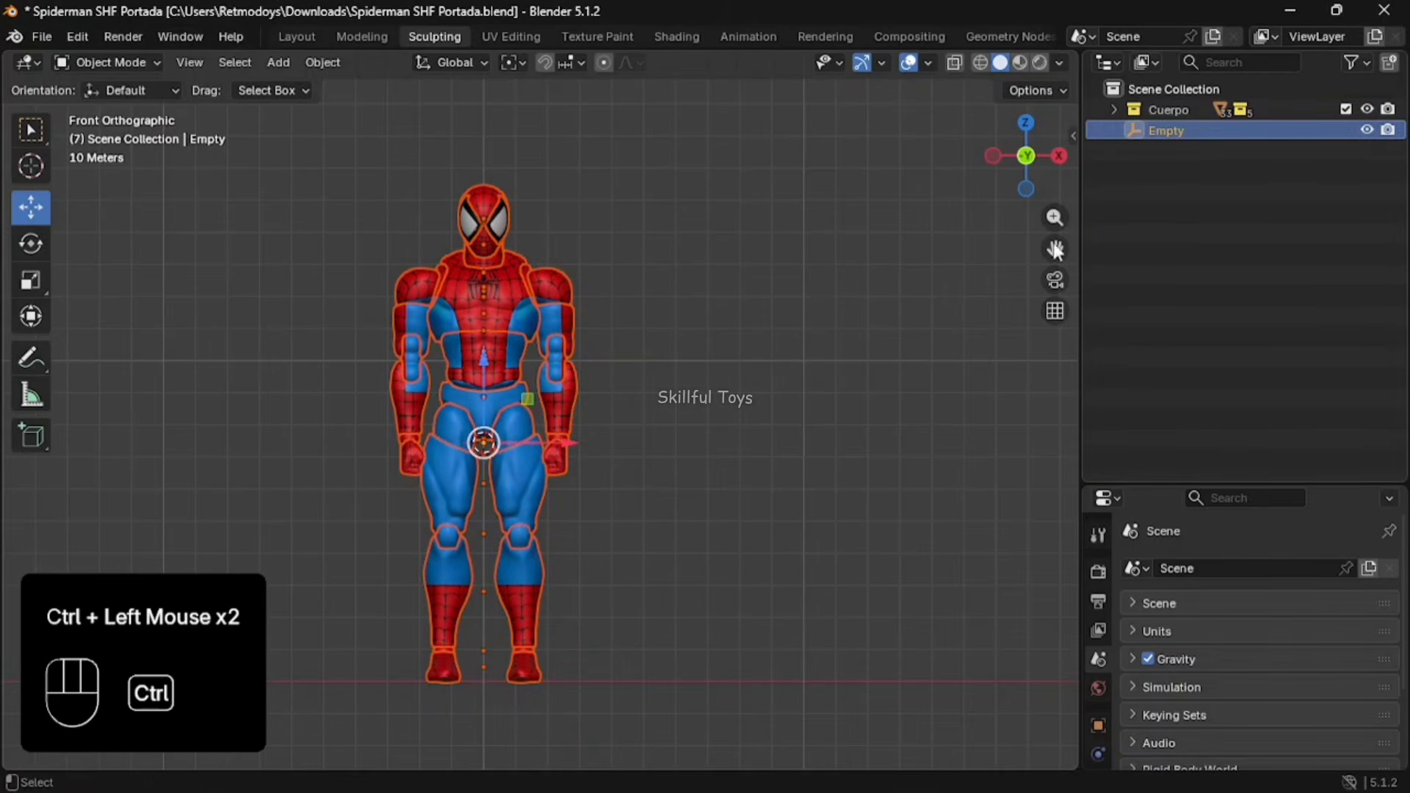
{"action": "key", "text": "ctrl+p"}
{"action": "left_click", "coordinate": [774, 351]}
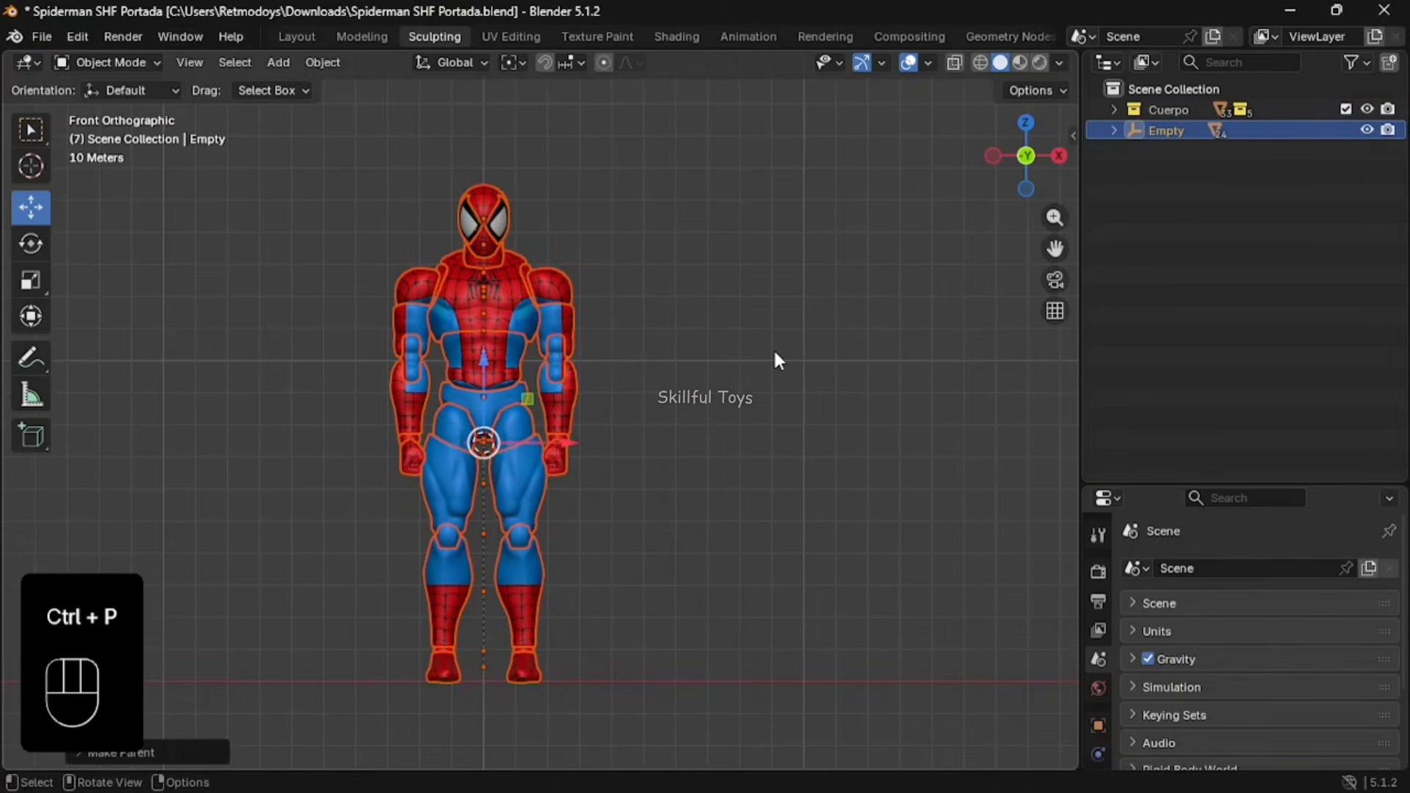
Try scaling the whole figure freely through the empty at the hips
{"action": "double_click", "coordinate": [1165, 131]}
{"action": "key", "text": "s"}
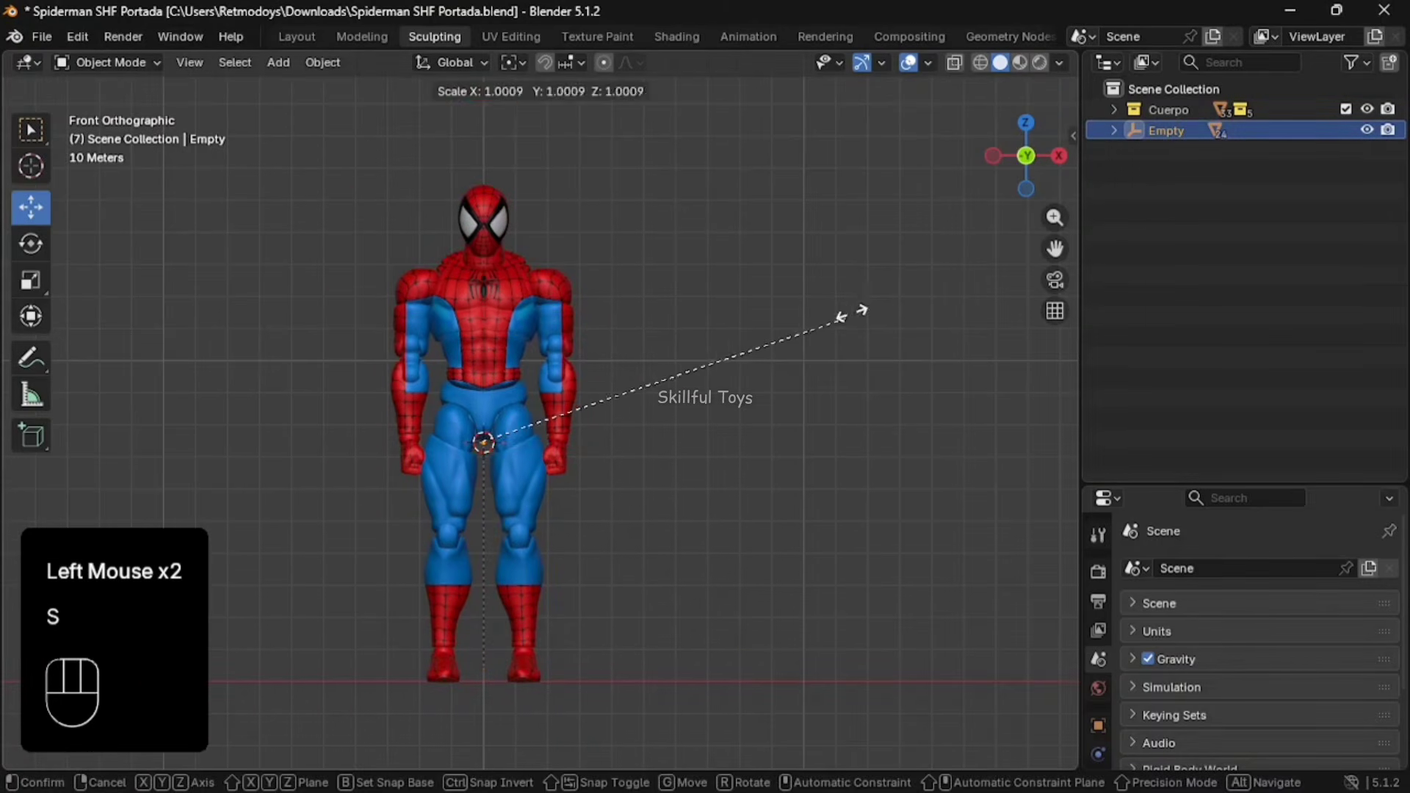
{"action": "left_click", "coordinate": [844, 330]}
{"action": "mouse_move", "coordinate": [653, 441]}
{"action": "left_mouse_down"}
{"action": "mouse_move", "coordinate": [970, 436]}
{"action": "mouse_move", "coordinate": [426, 429]}
{"action": "mouse_move", "coordinate": [662, 431]}
{"action": "left_mouse_up"}
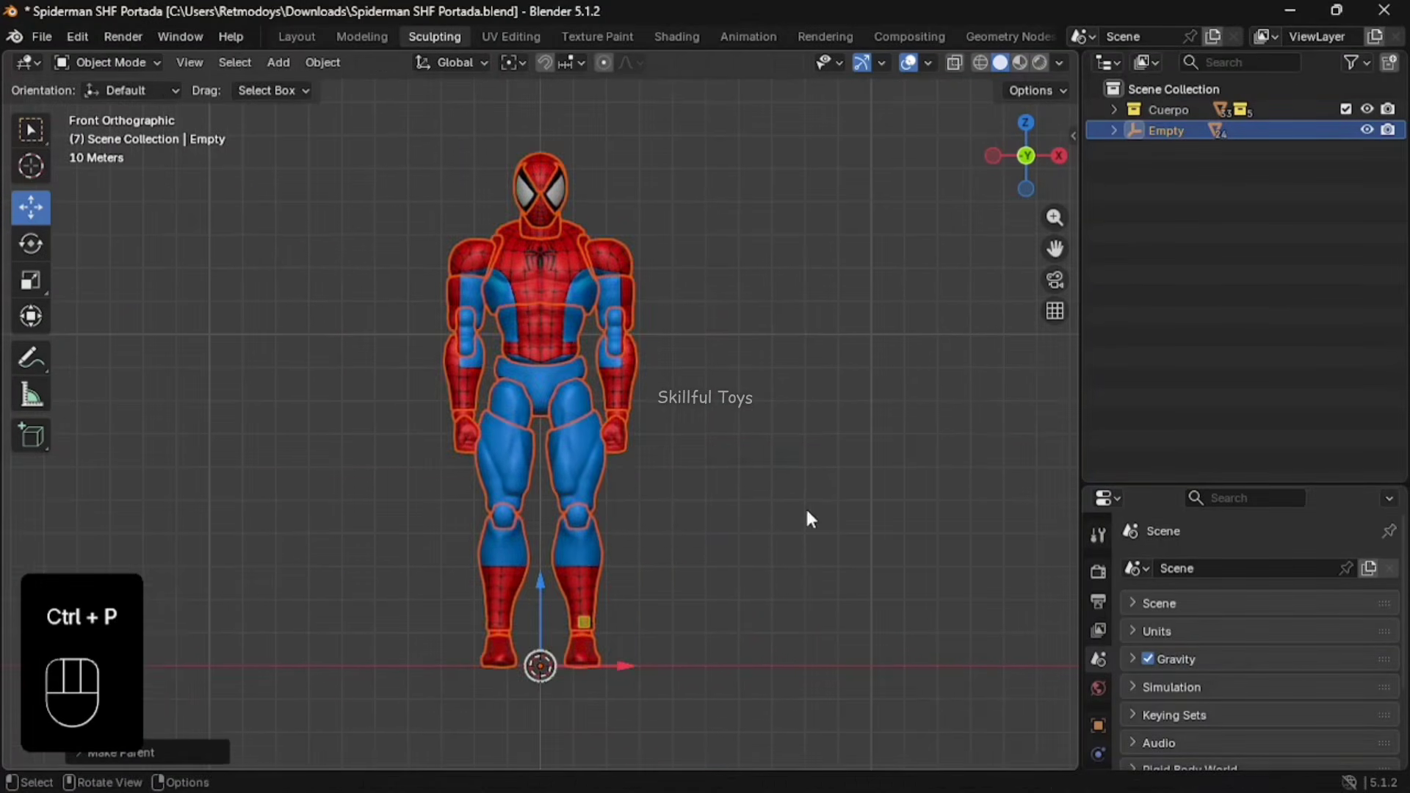
Try scaling the figure and shifting it along X through the empty between its feet
{"action": "double_click", "coordinate": [1182, 129]}
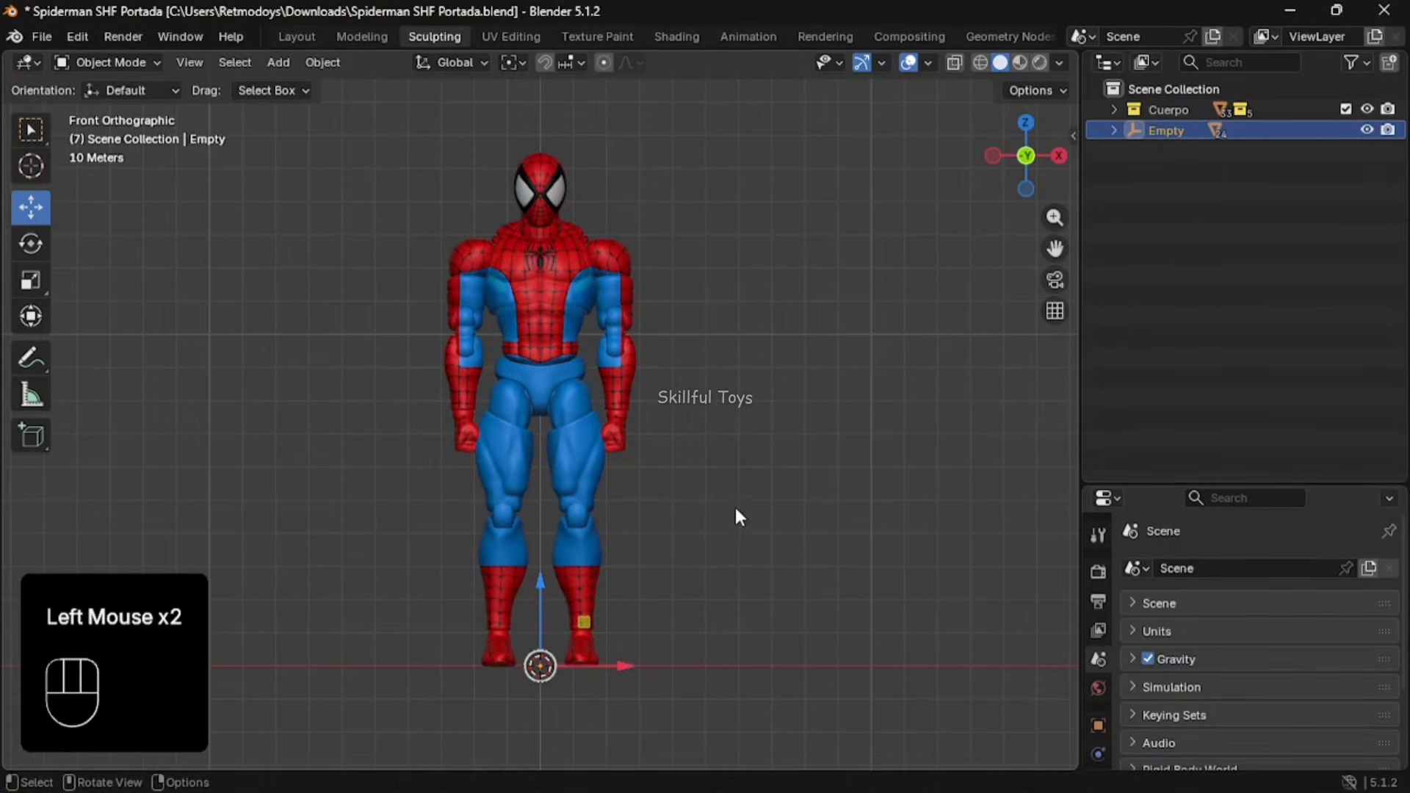
{"action": "key", "text": "s"}
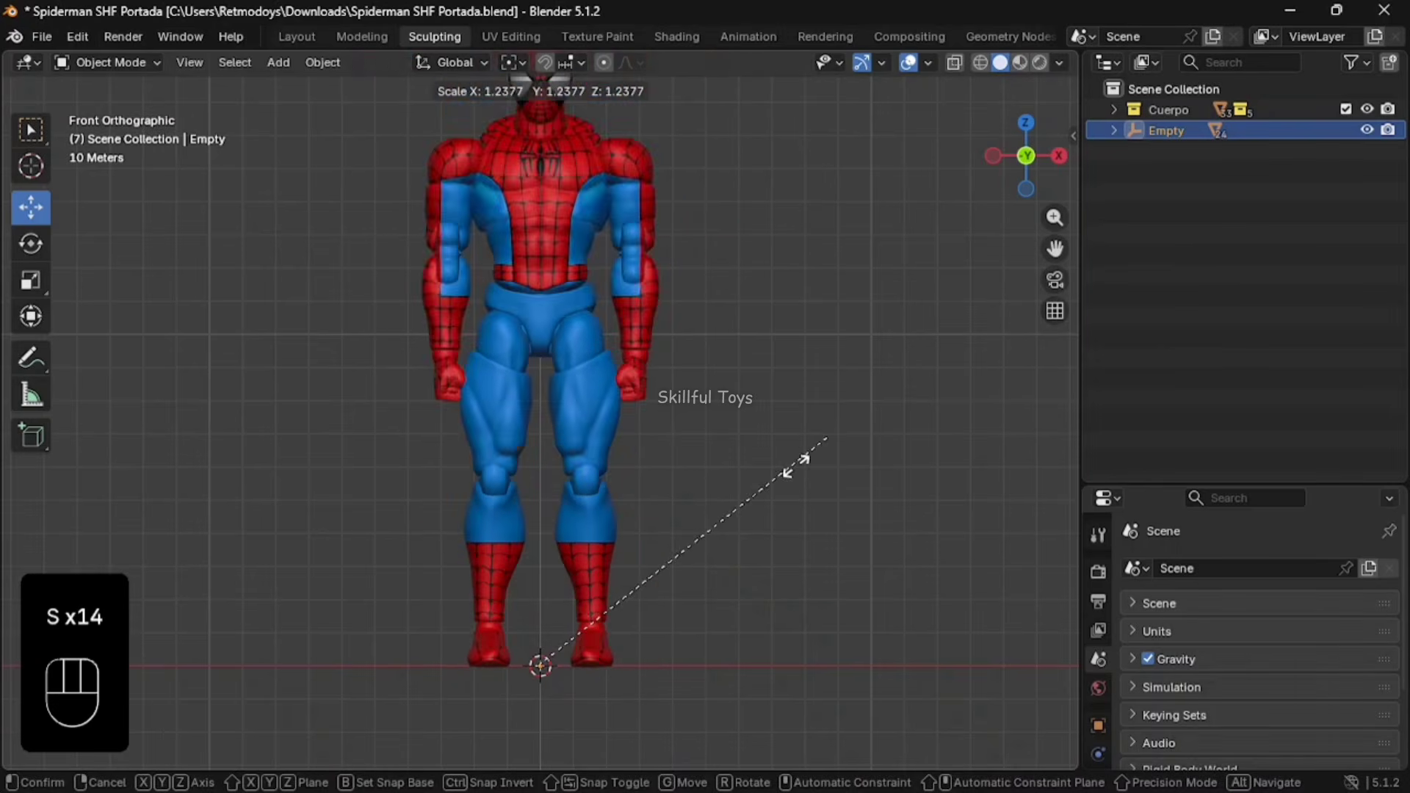
{"action": "left_click", "coordinate": [724, 520]}
{"action": "left_click_drag", "start_coordinate": [611, 666], "coordinate": [432, 651]}
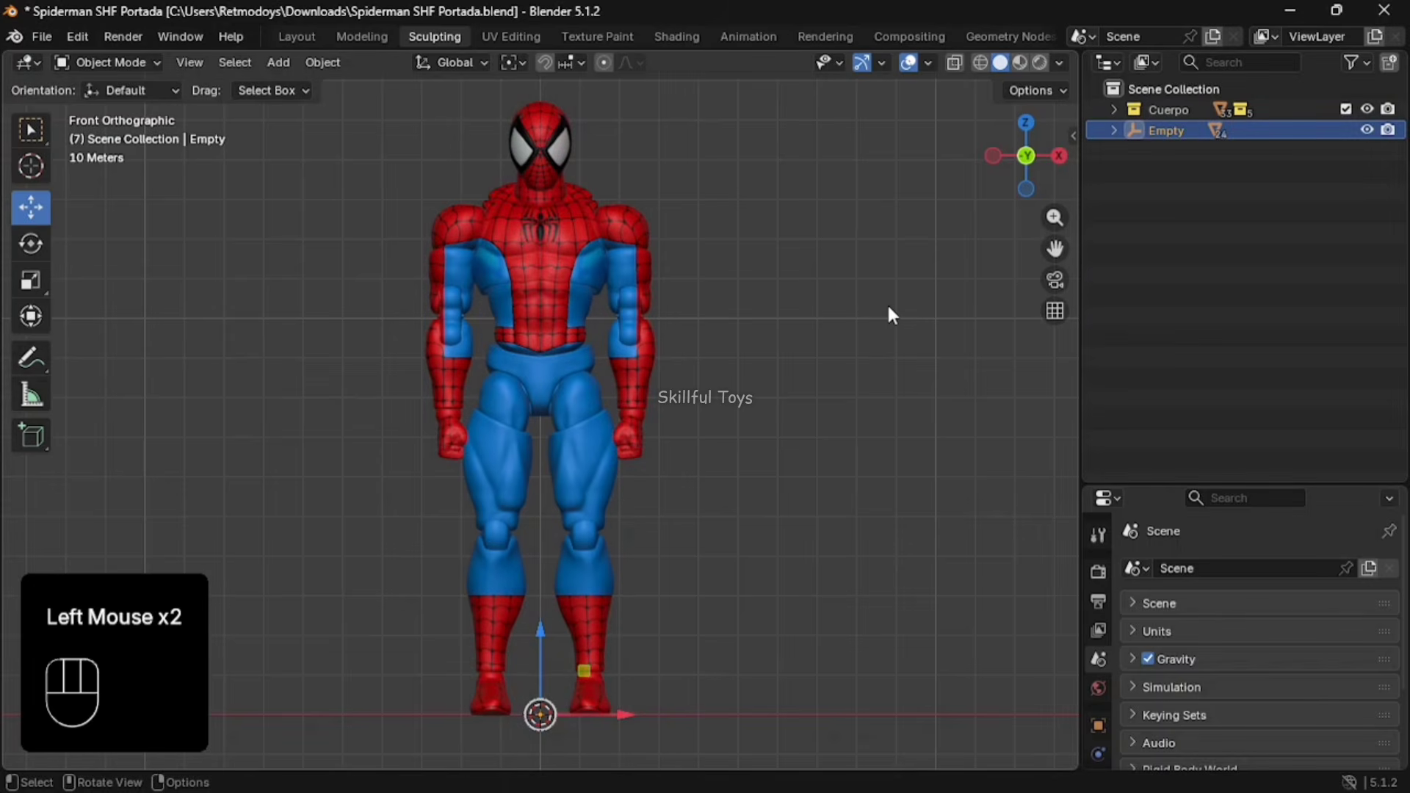
Scale the figure by a factor of about 1.965 through its empty and apply the empty's transform
{"action": "type", "text": "s1.9"}
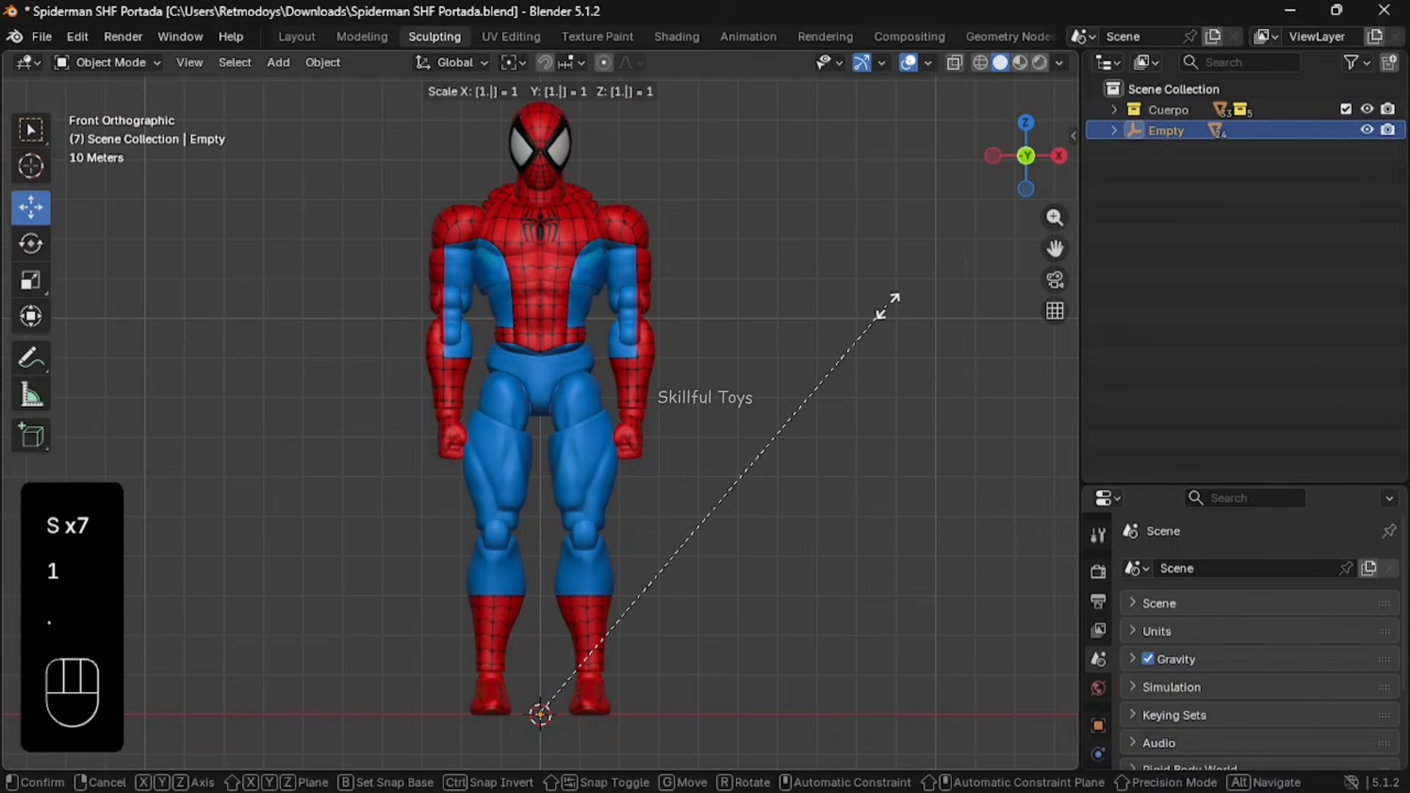
{"action": "type", "text": "65"}
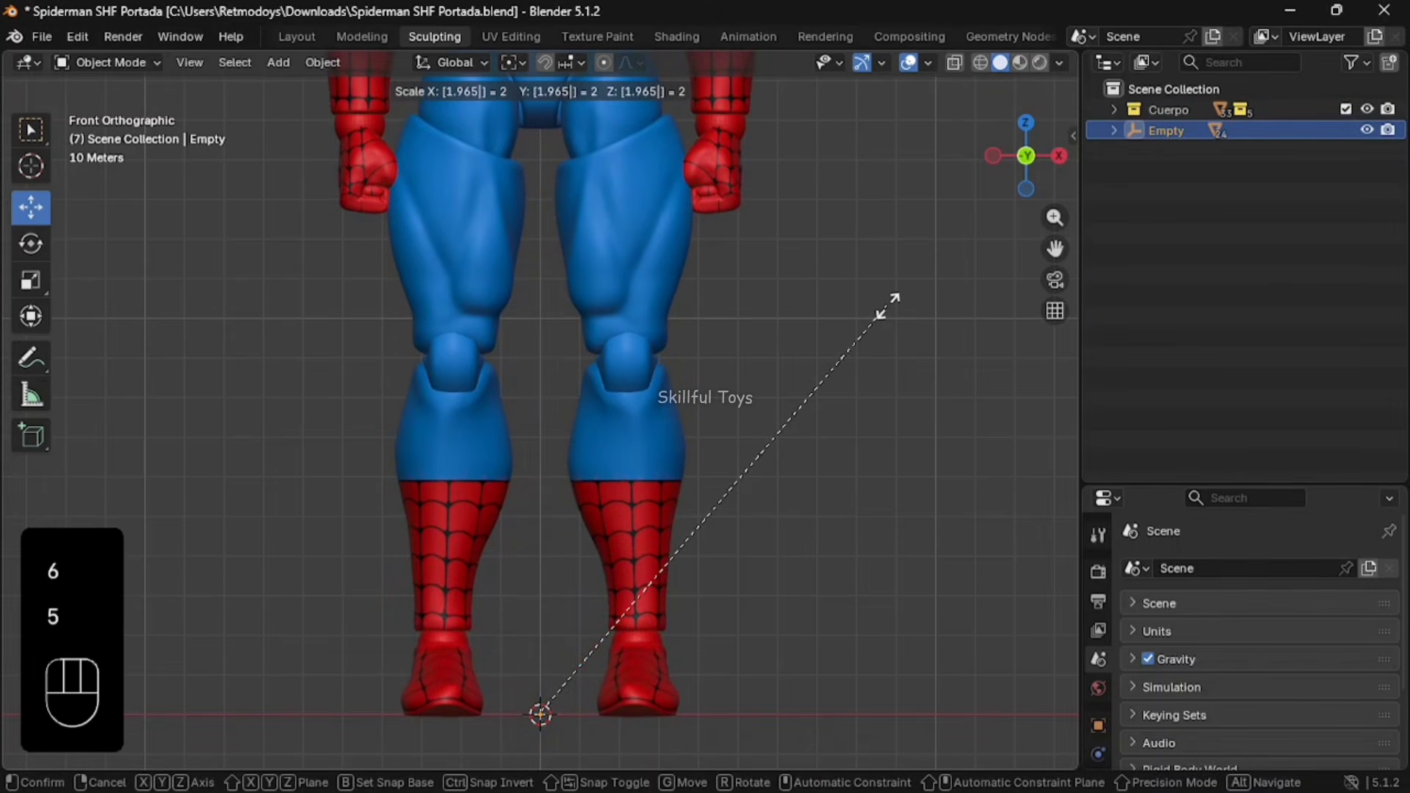
{"action": "type", "text": "20"}
{"action": "key", "text": "Return"}
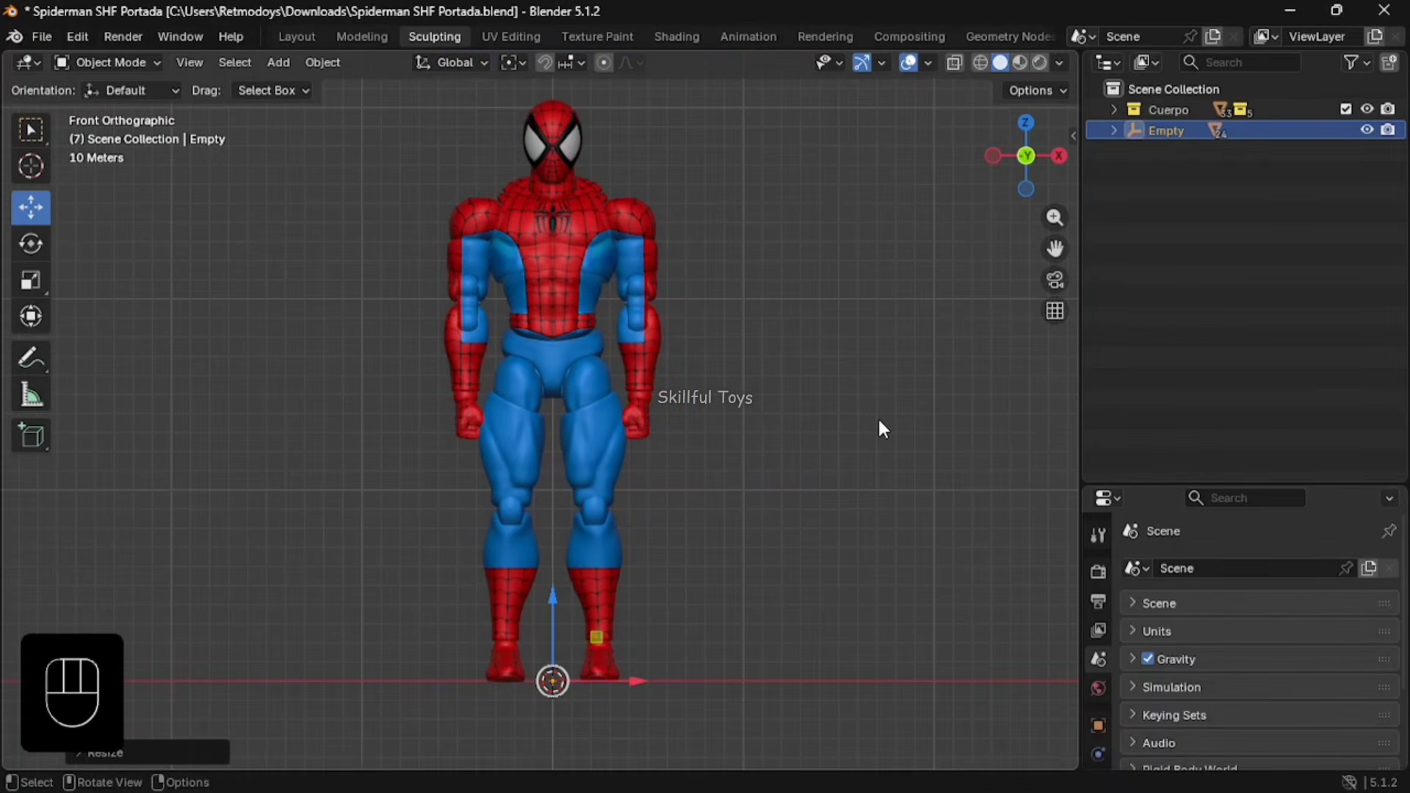
{"action": "key", "text": "ctrl+a"}
{"action": "left_click", "coordinate": [831, 458]}
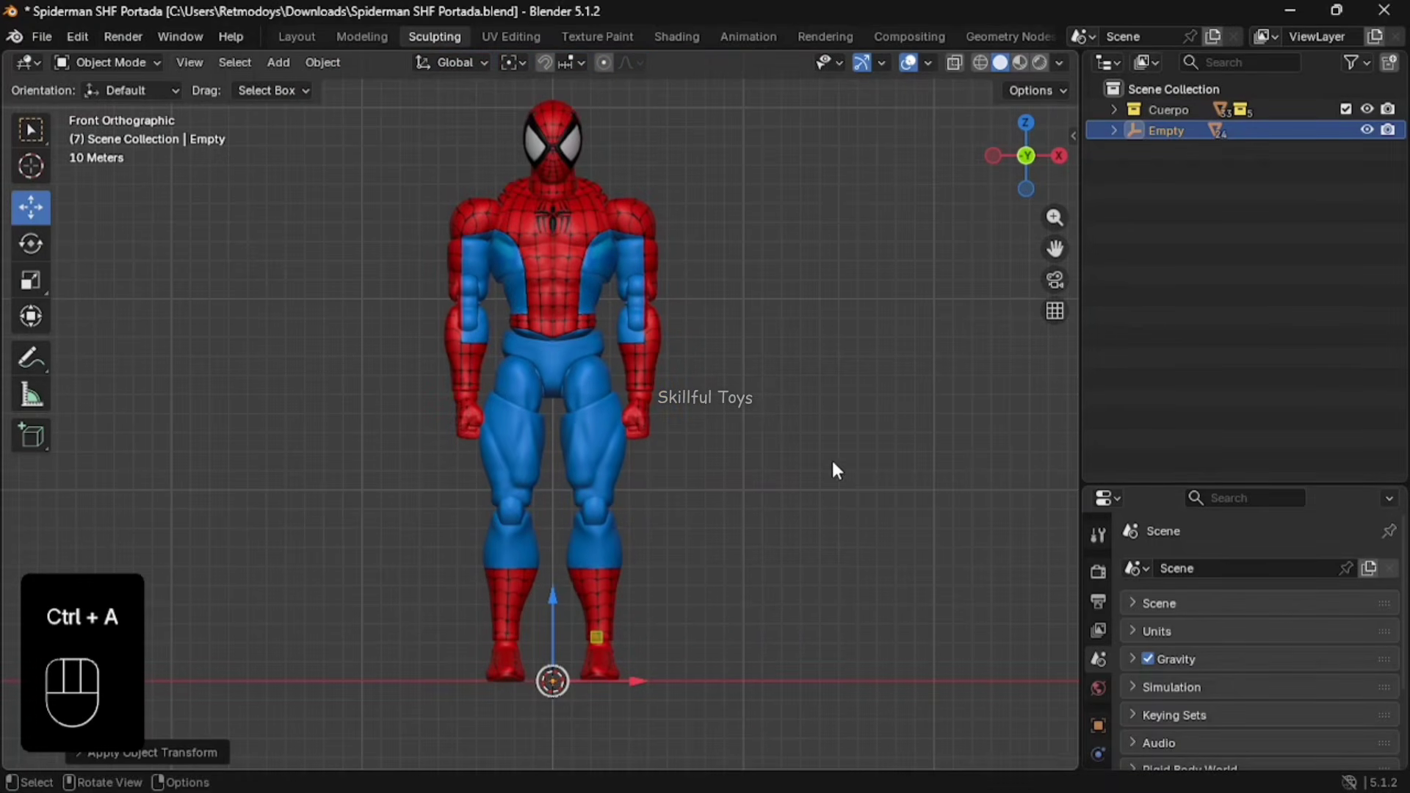
Delete the parent empty and select all of the figure's parts
{"action": "left_click", "coordinate": [1091, 249]}
{"action": "left_click", "coordinate": [1167, 130]}
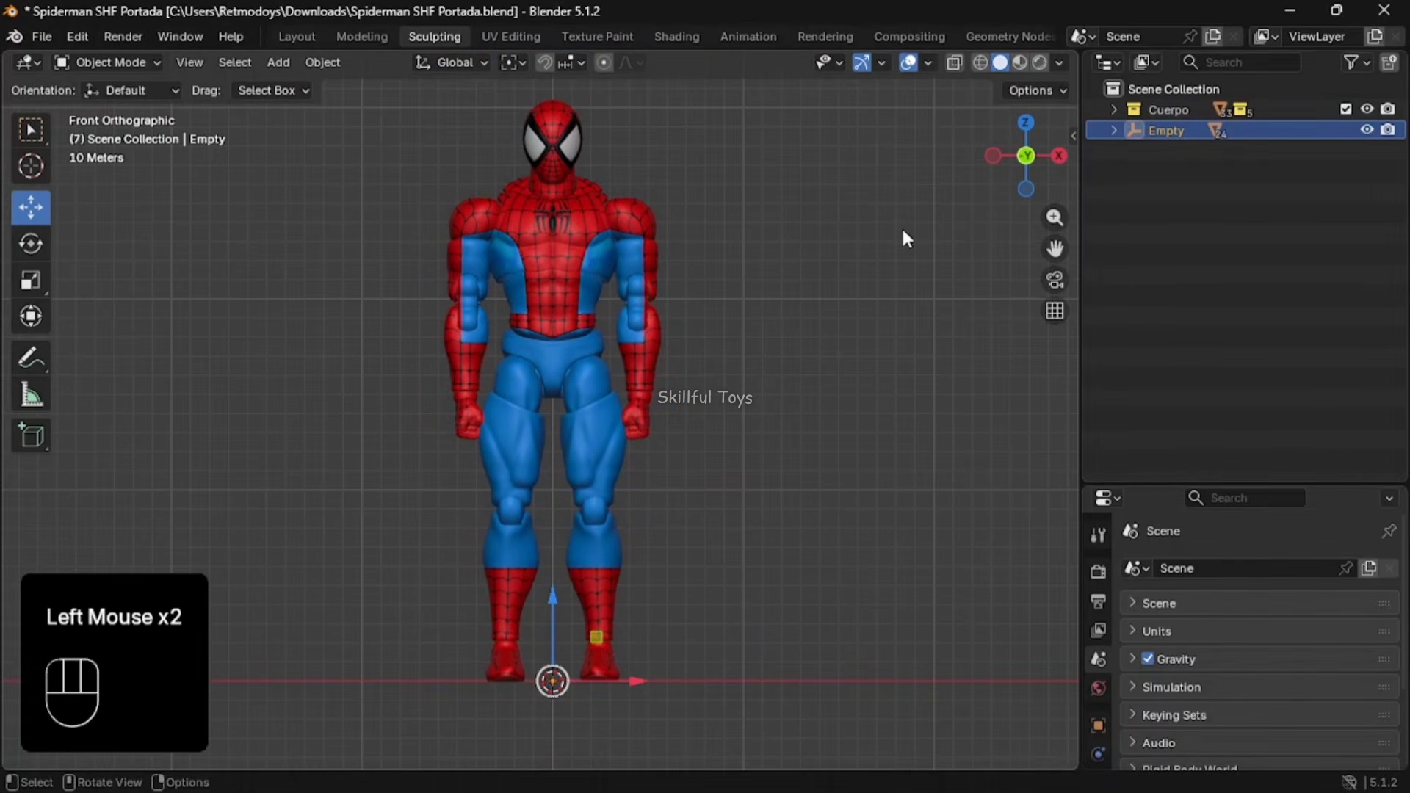
{"action": "key", "text": "Delete"}
{"action": "scroll", "coordinate": [762, 469], "scroll_direction": "down", "scroll_amount": 2}
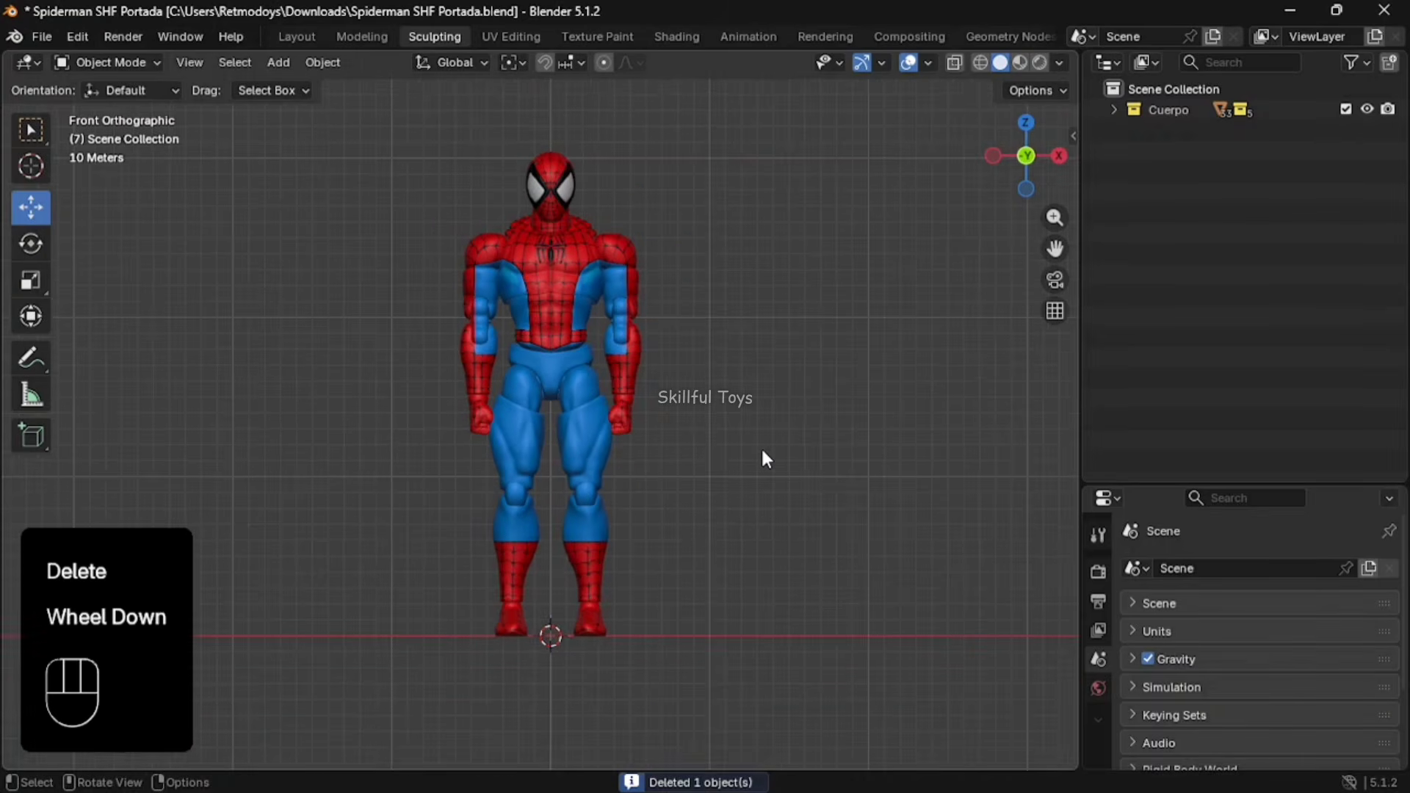
{"action": "left_click_drag", "start_coordinate": [745, 623], "coordinate": [405, 220]}
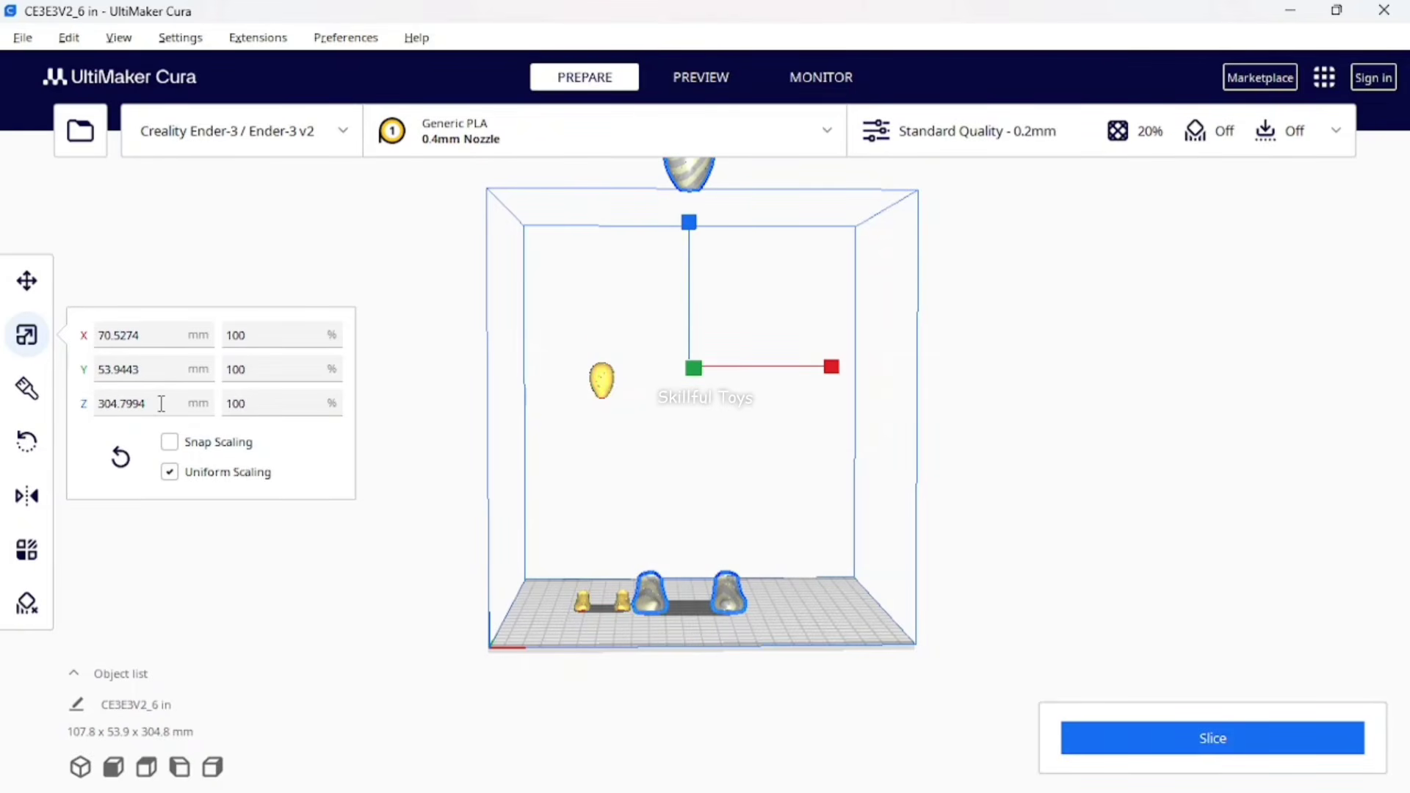
Switch to the browser, go to the Blendkit site from the search results and download Blendkit v3.21.0.260628
{"action": "scroll", "coordinate": [782, 402], "scroll_direction": "down", "scroll_amount": 2}
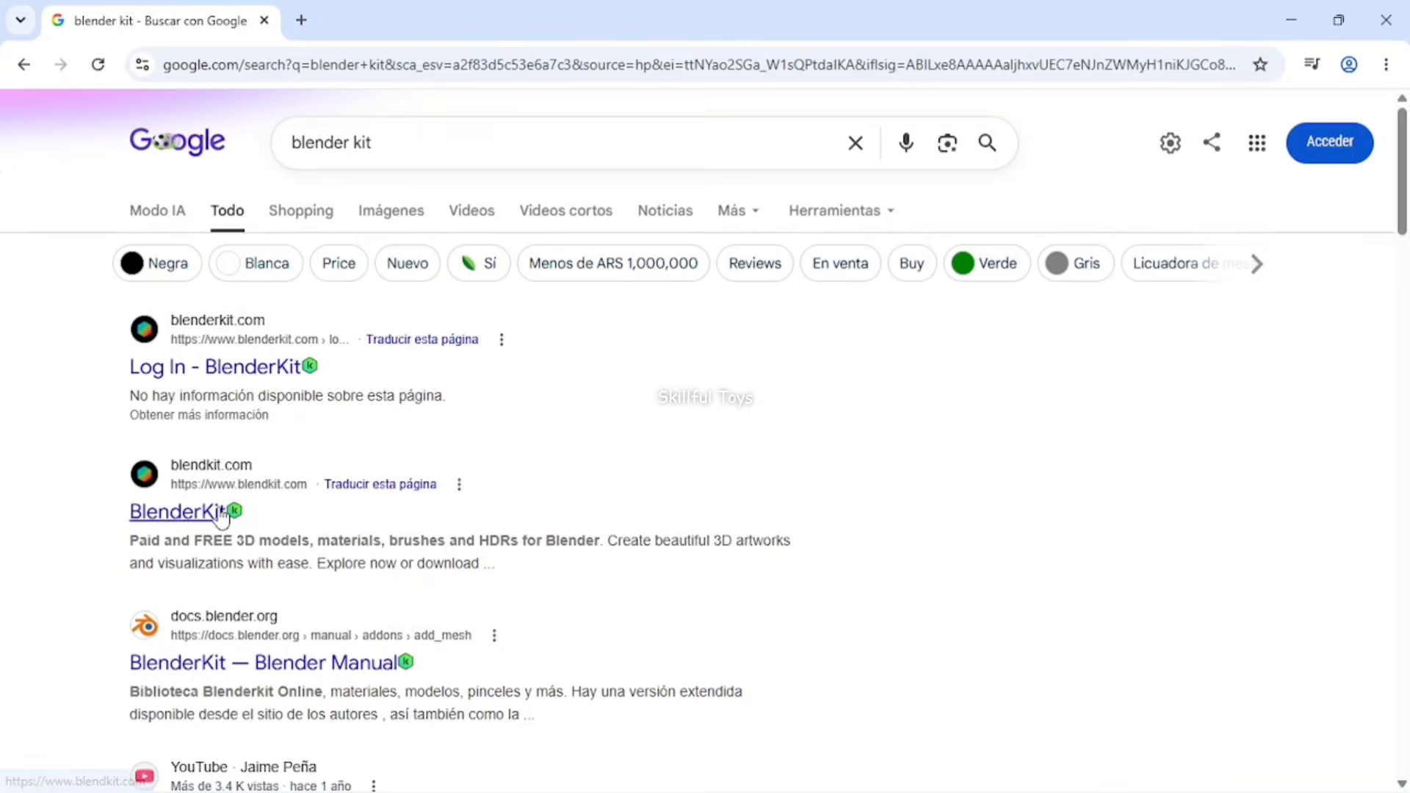
{"action": "left_click", "coordinate": [223, 514]}
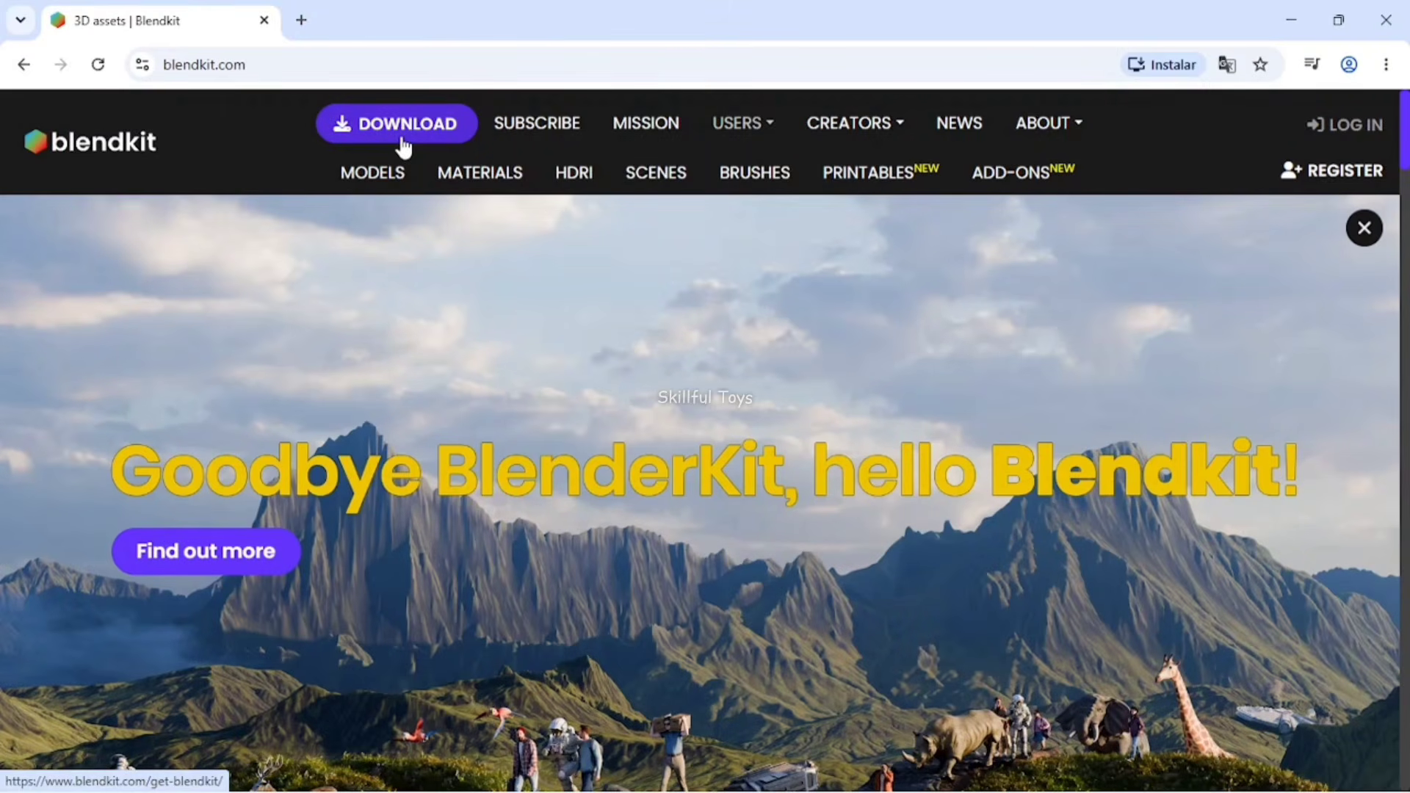
{"action": "left_click", "coordinate": [402, 144]}
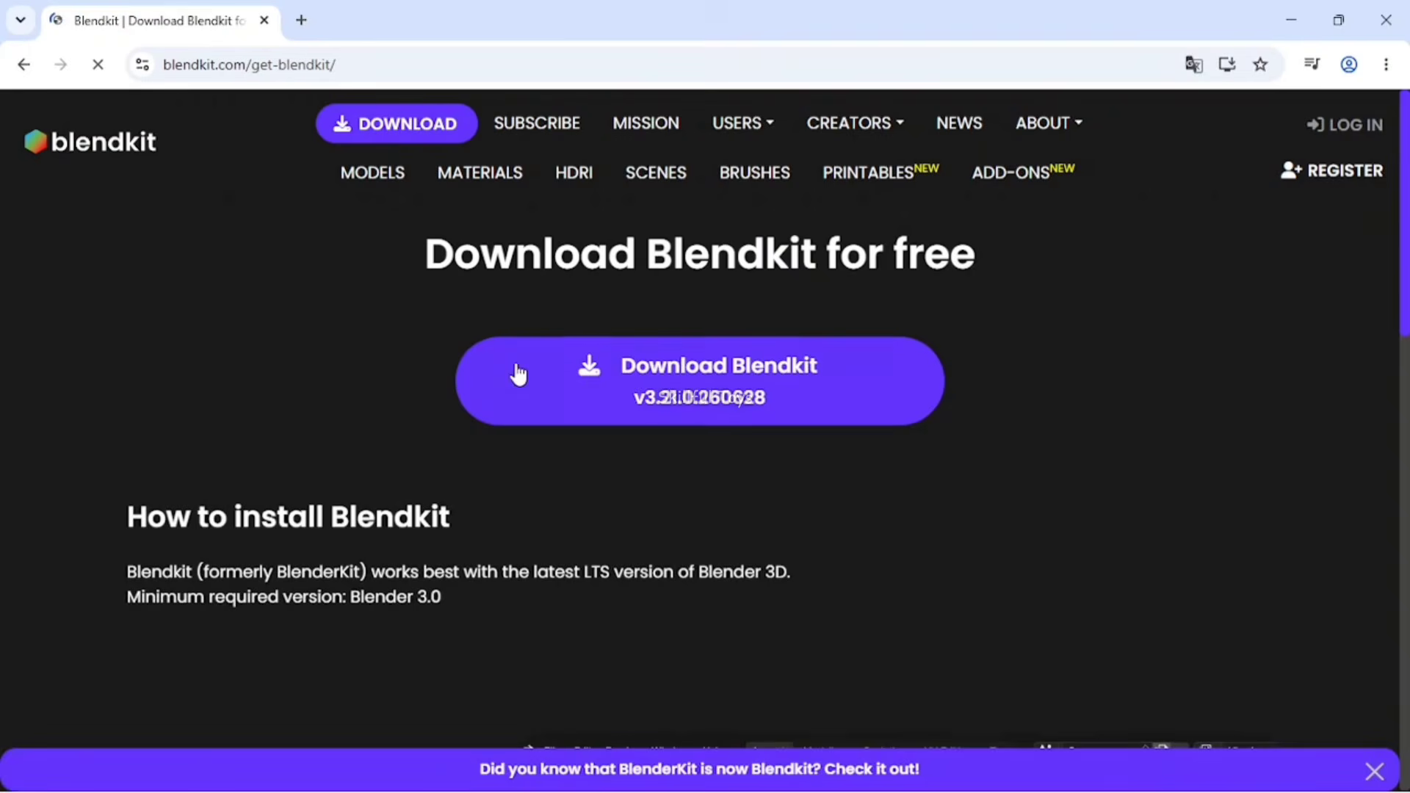
{"action": "left_click", "coordinate": [671, 378]}
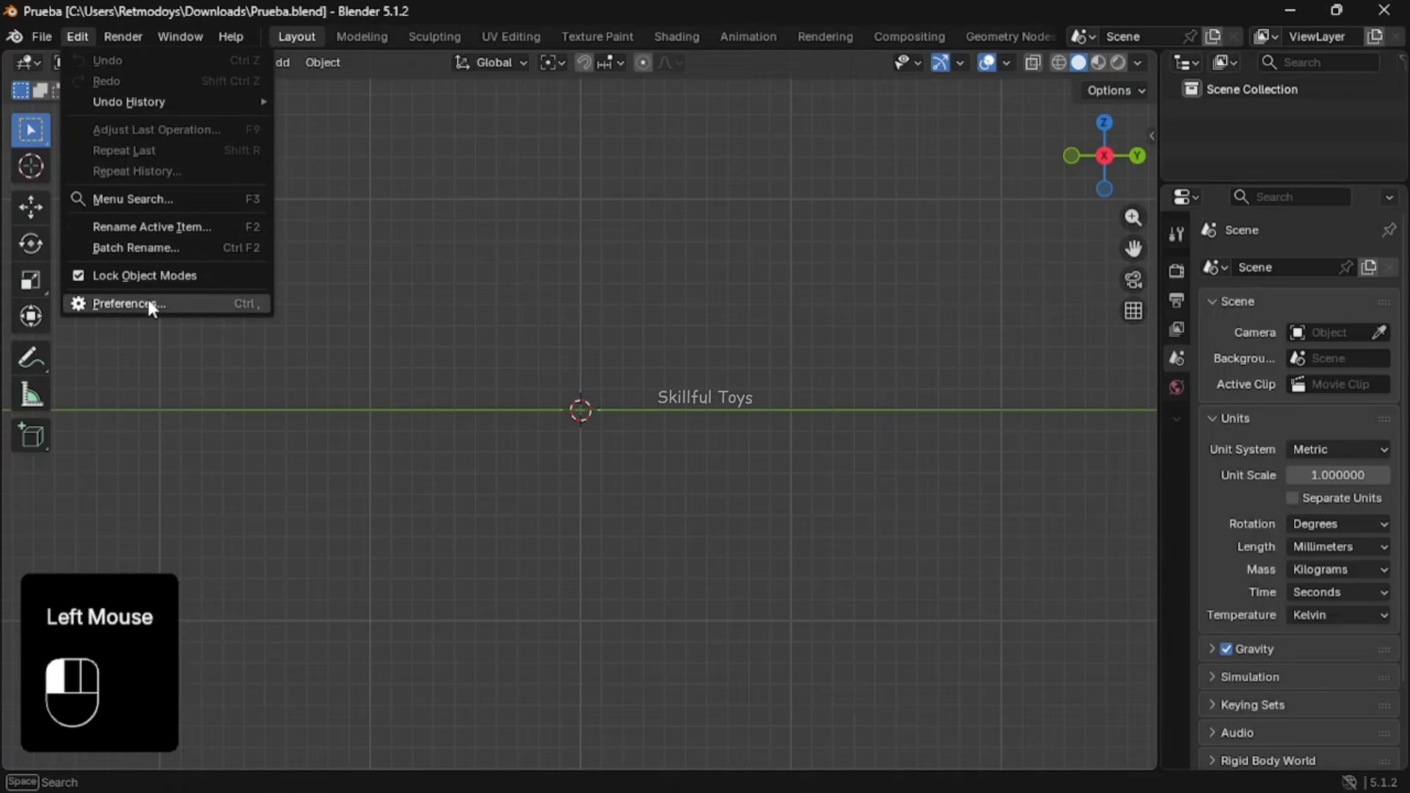
Switch back to Blender and install the add-on from blenderkit-v3.21.0.260628.zip in the Downloads folder
{"action": "left_click", "coordinate": [151, 307]}
{"action": "left_click", "coordinate": [180, 256]}
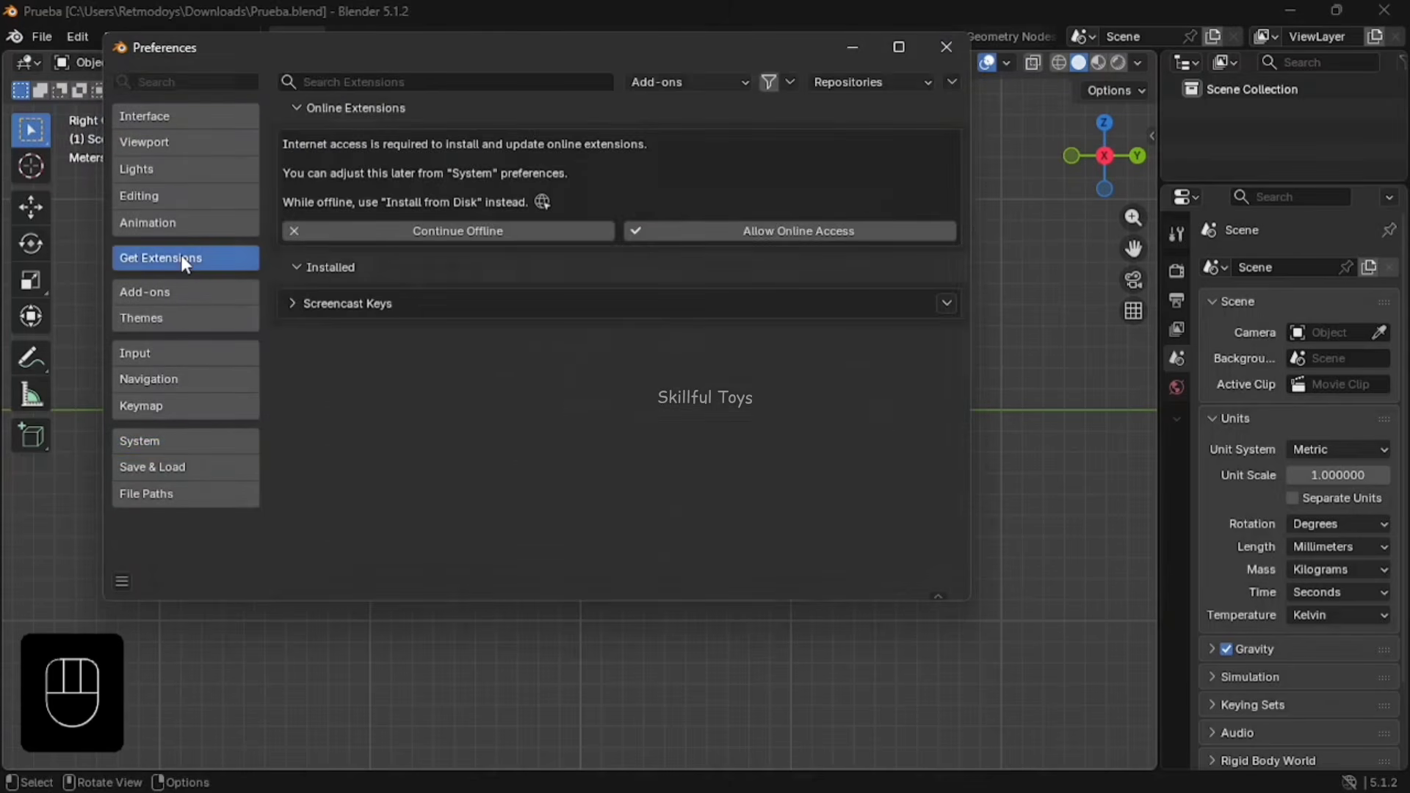
{"action": "left_click", "coordinate": [175, 292]}
{"action": "left_click", "coordinate": [950, 82]}
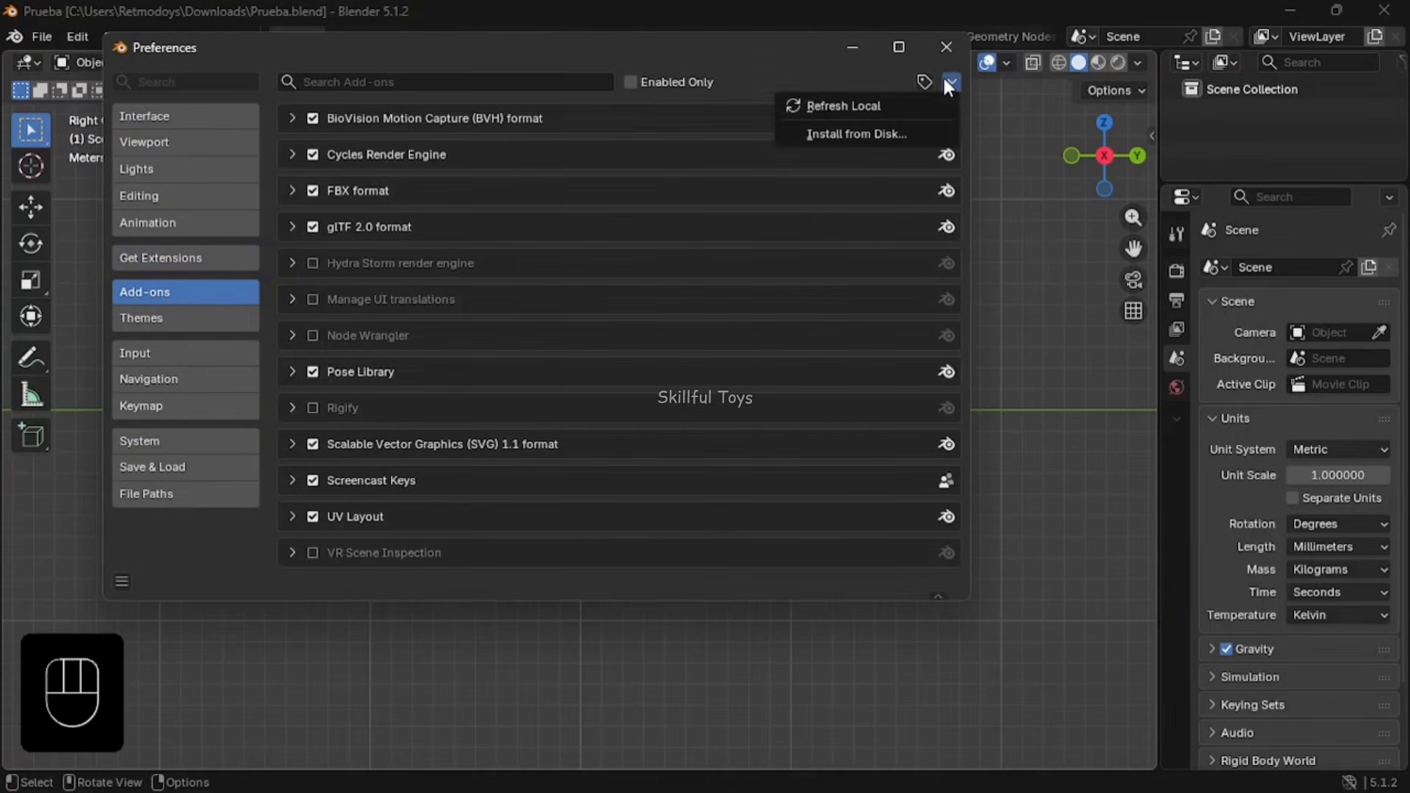
{"action": "left_click", "coordinate": [950, 83]}
{"action": "left_click", "coordinate": [895, 133]}
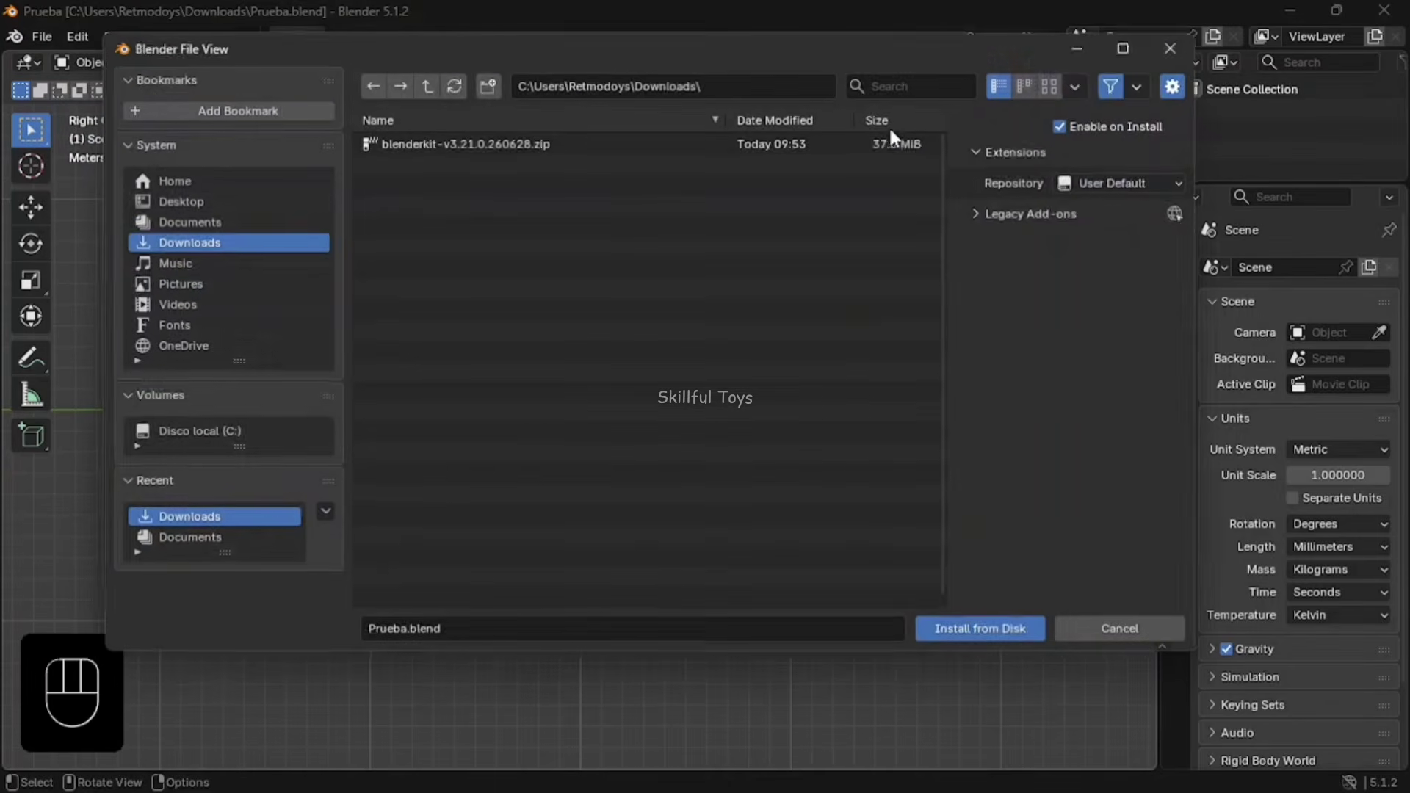
{"action": "left_click", "coordinate": [513, 142]}
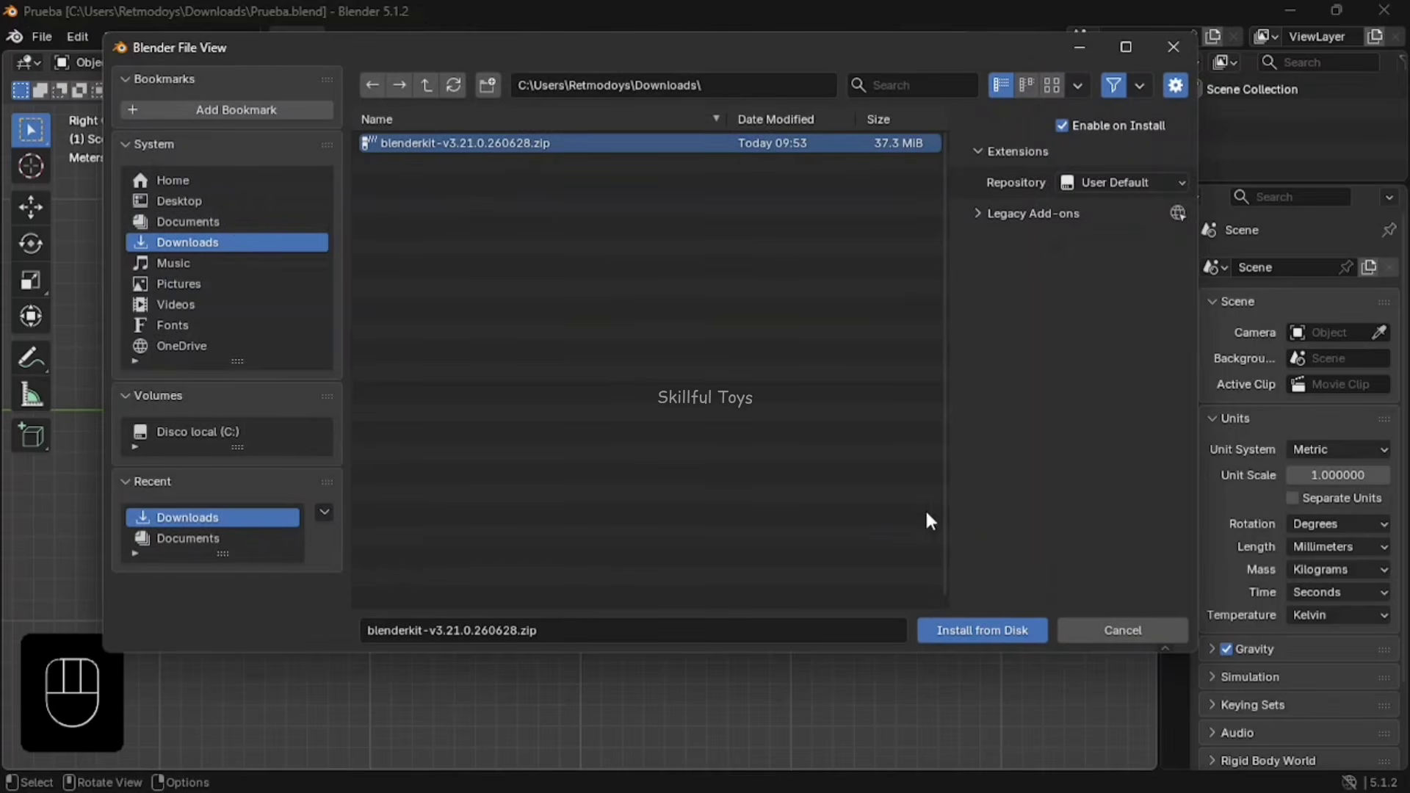
{"action": "left_click", "coordinate": [963, 632]}
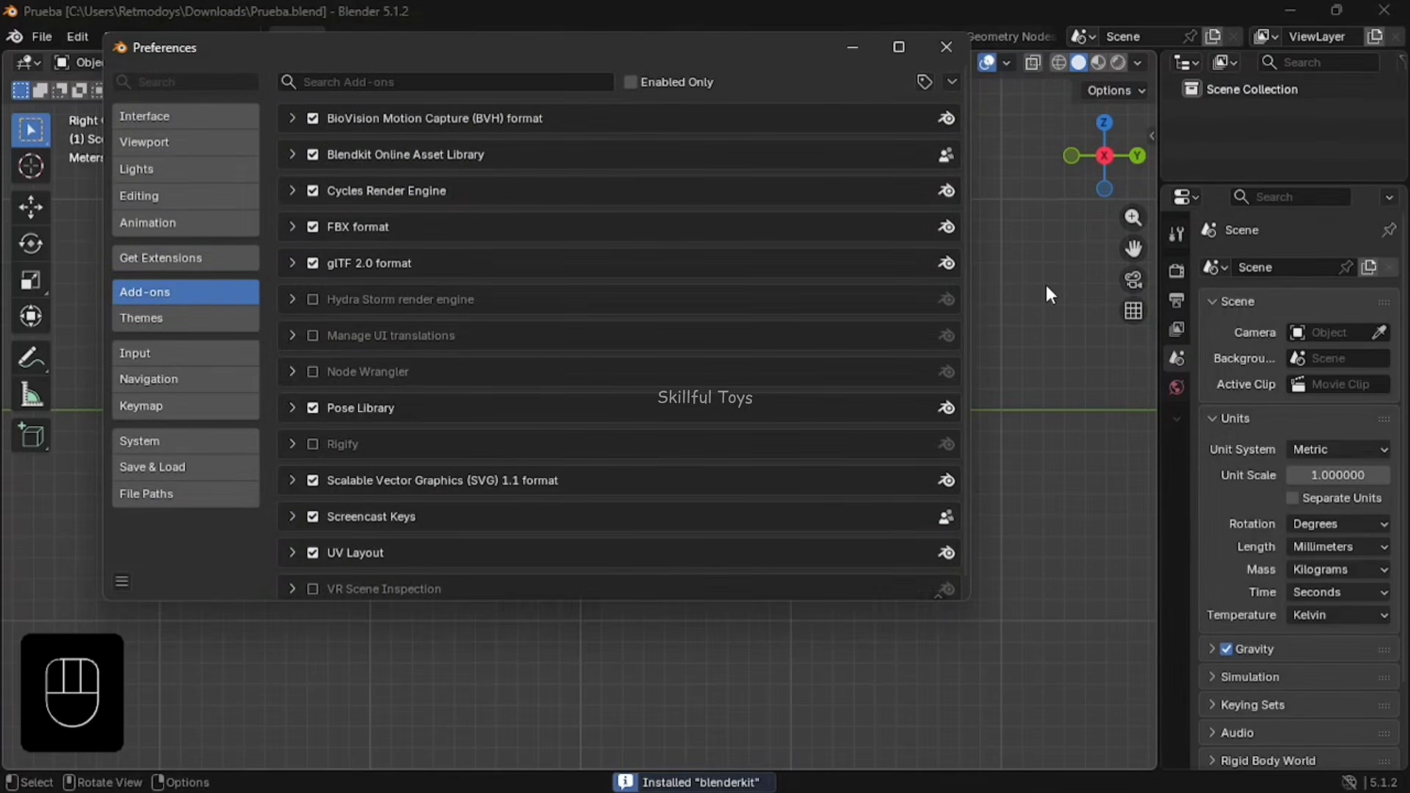
Close the preferences and show the Blendkit panel in the viewport sidebar
{"action": "left_click", "coordinate": [945, 47]}
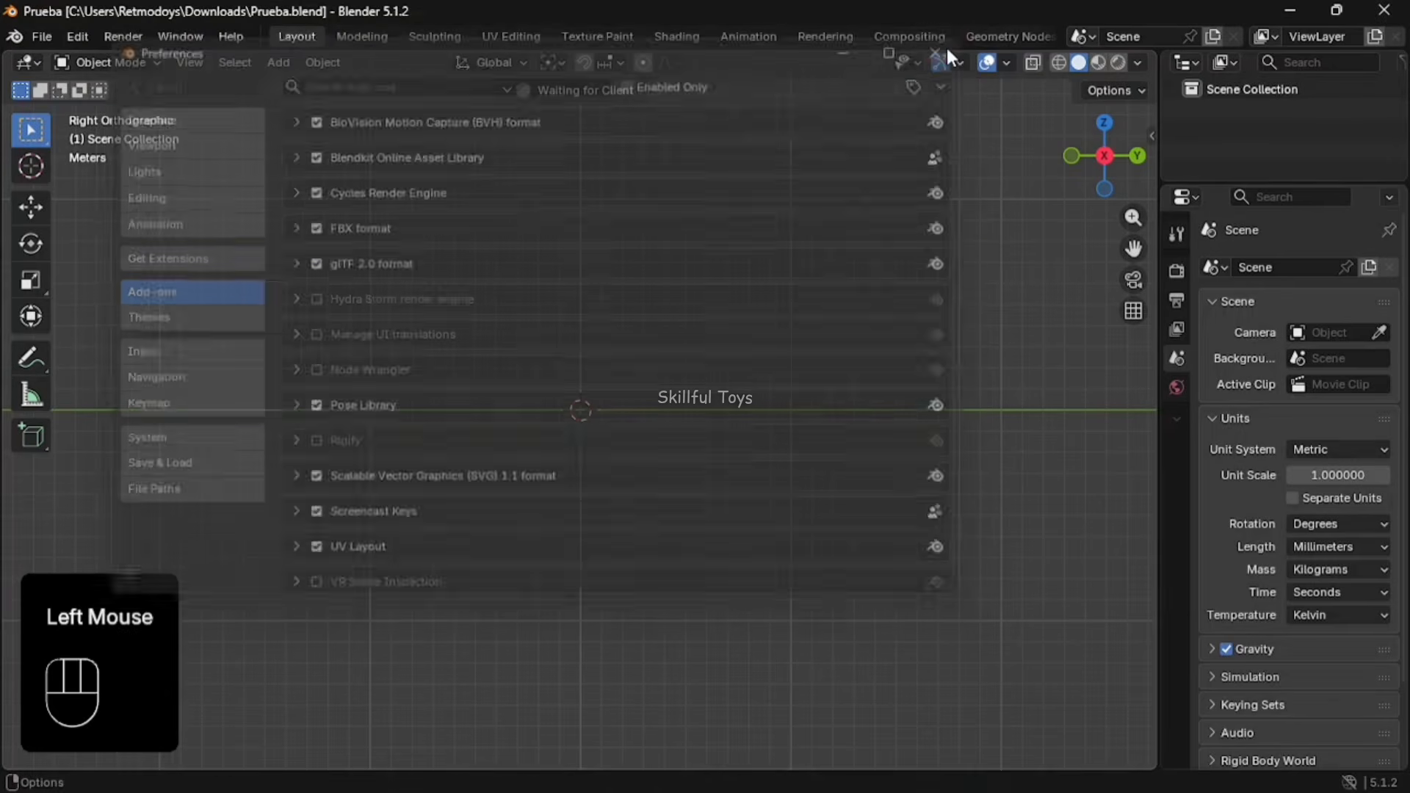
{"action": "key", "text": "n"}
{"action": "left_click", "coordinate": [1139, 417]}
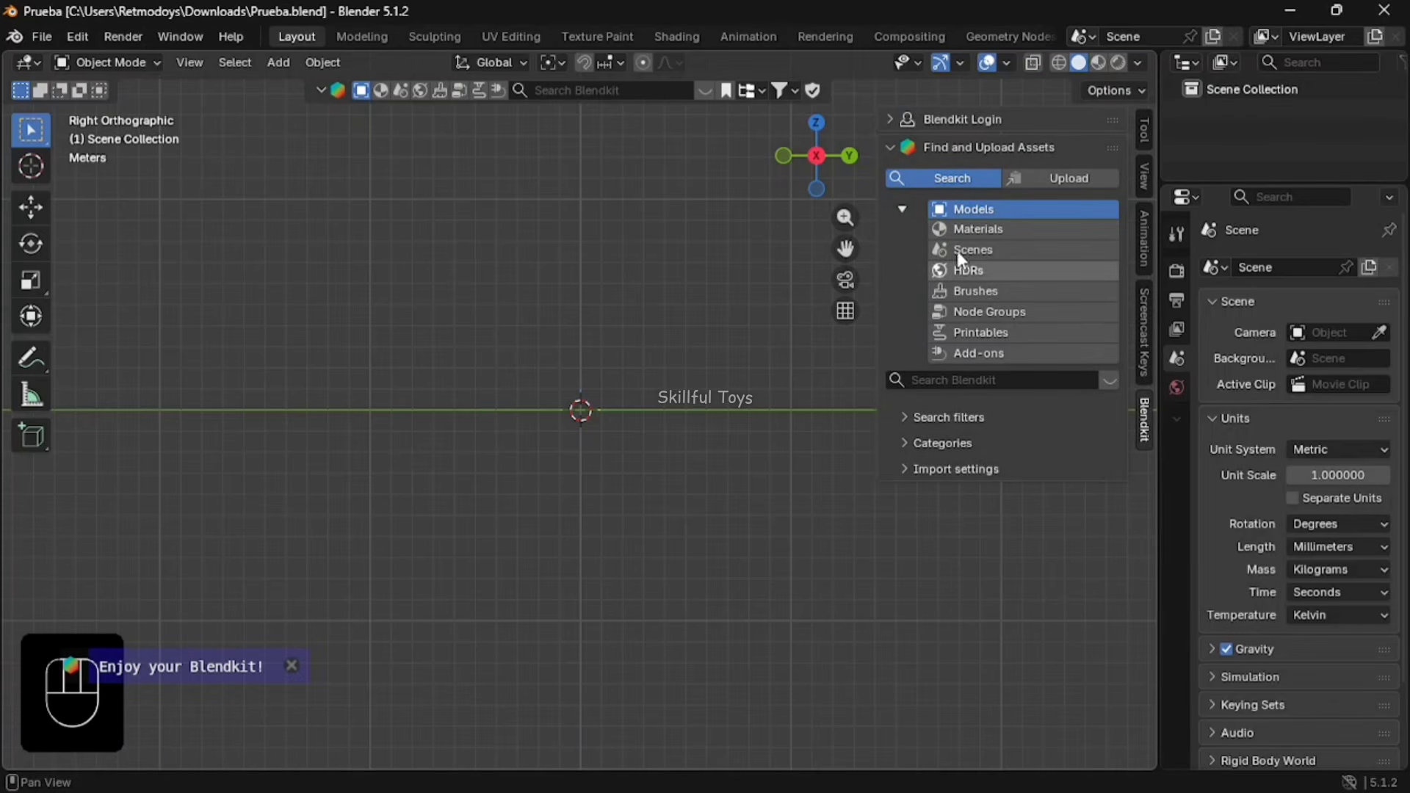
Search Blendkit's brushes for "fire" and expand the results to browse more of them
{"action": "left_click", "coordinate": [986, 290]}
{"action": "key", "text": "BackSpace"}
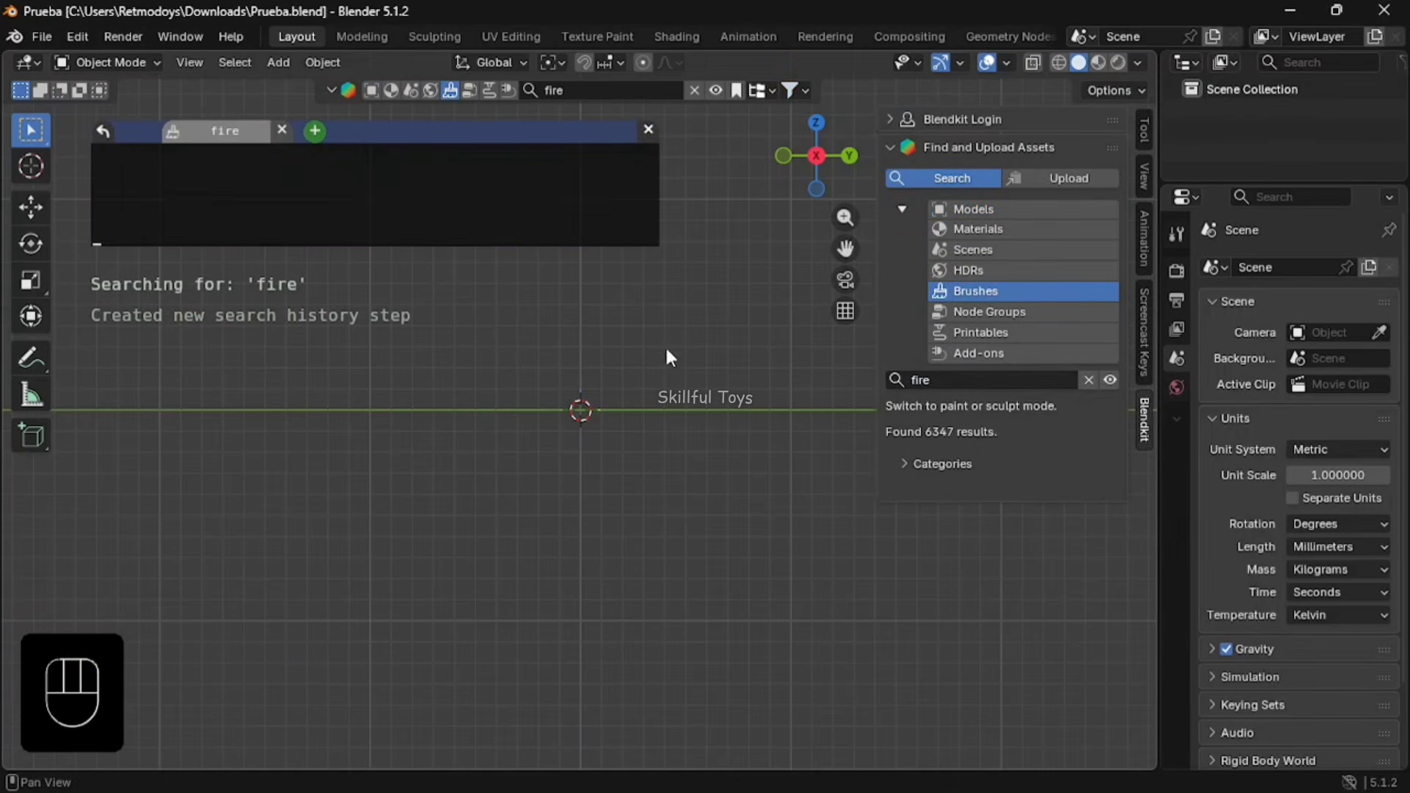
{"action": "mouse_move", "coordinate": [277, 217]}
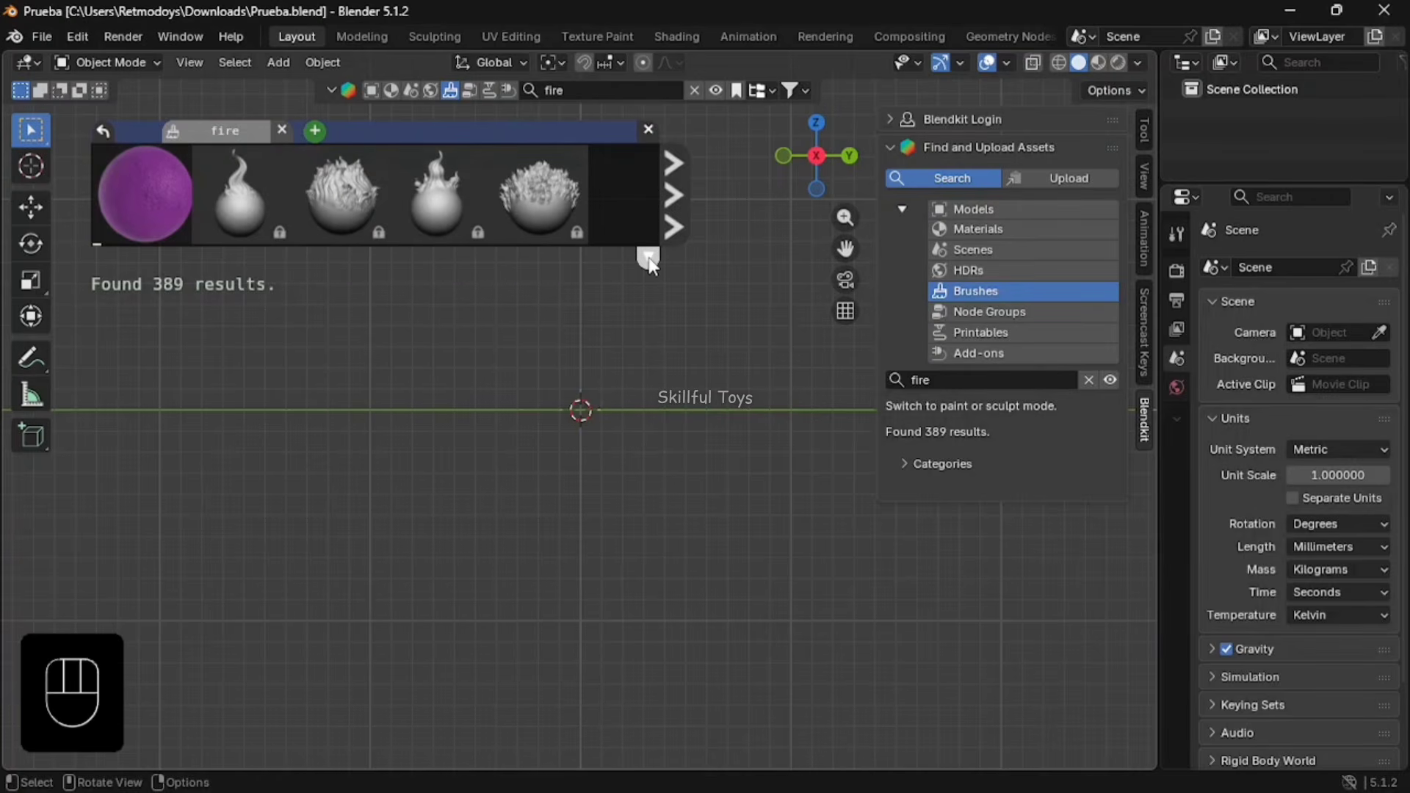
{"action": "left_click", "coordinate": [647, 256]}
{"action": "mouse_move", "coordinate": [236, 404]}
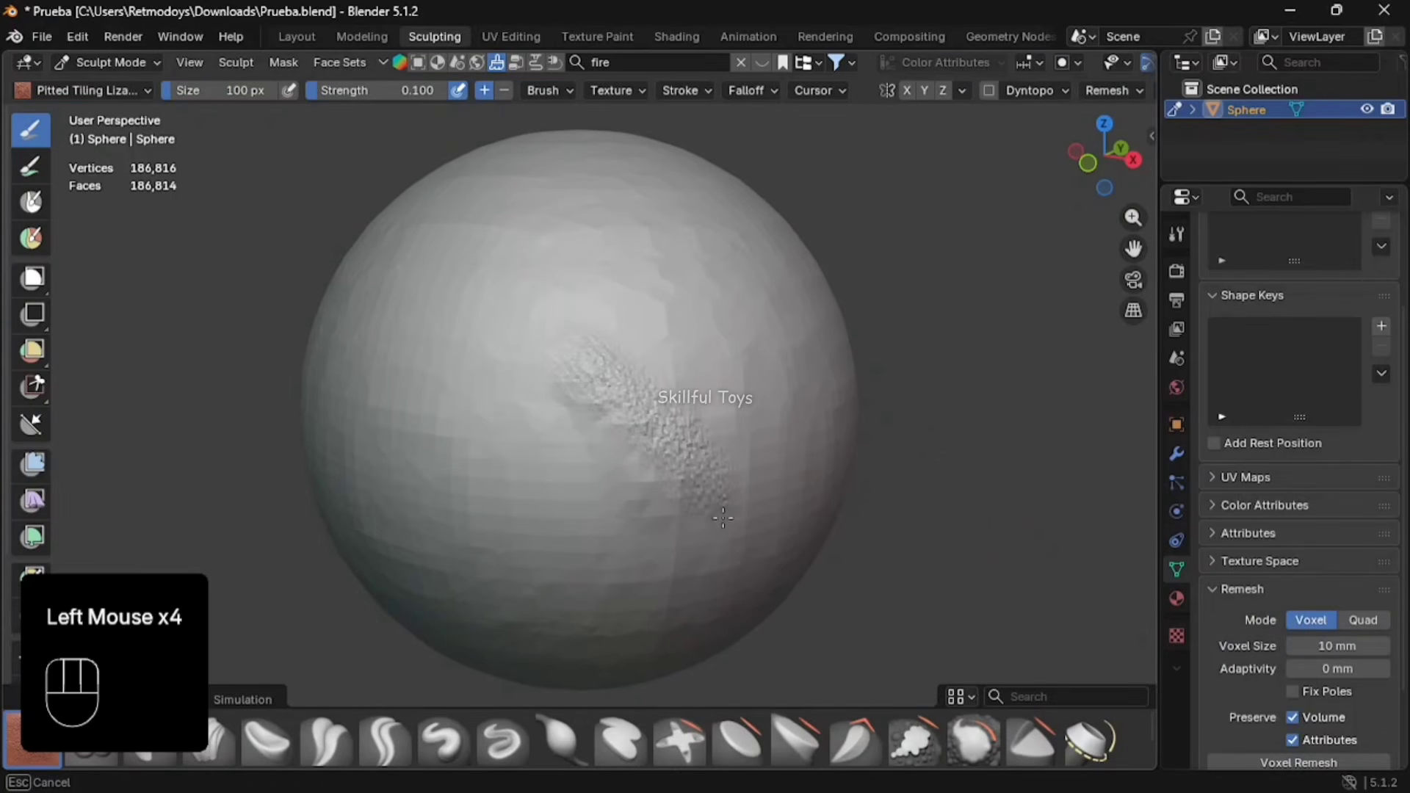
Inspect the scaly texture stroke on the sphere up close and undo it
{"action": "scroll", "coordinate": [719, 328], "scroll_direction": "up", "scroll_amount": 5}
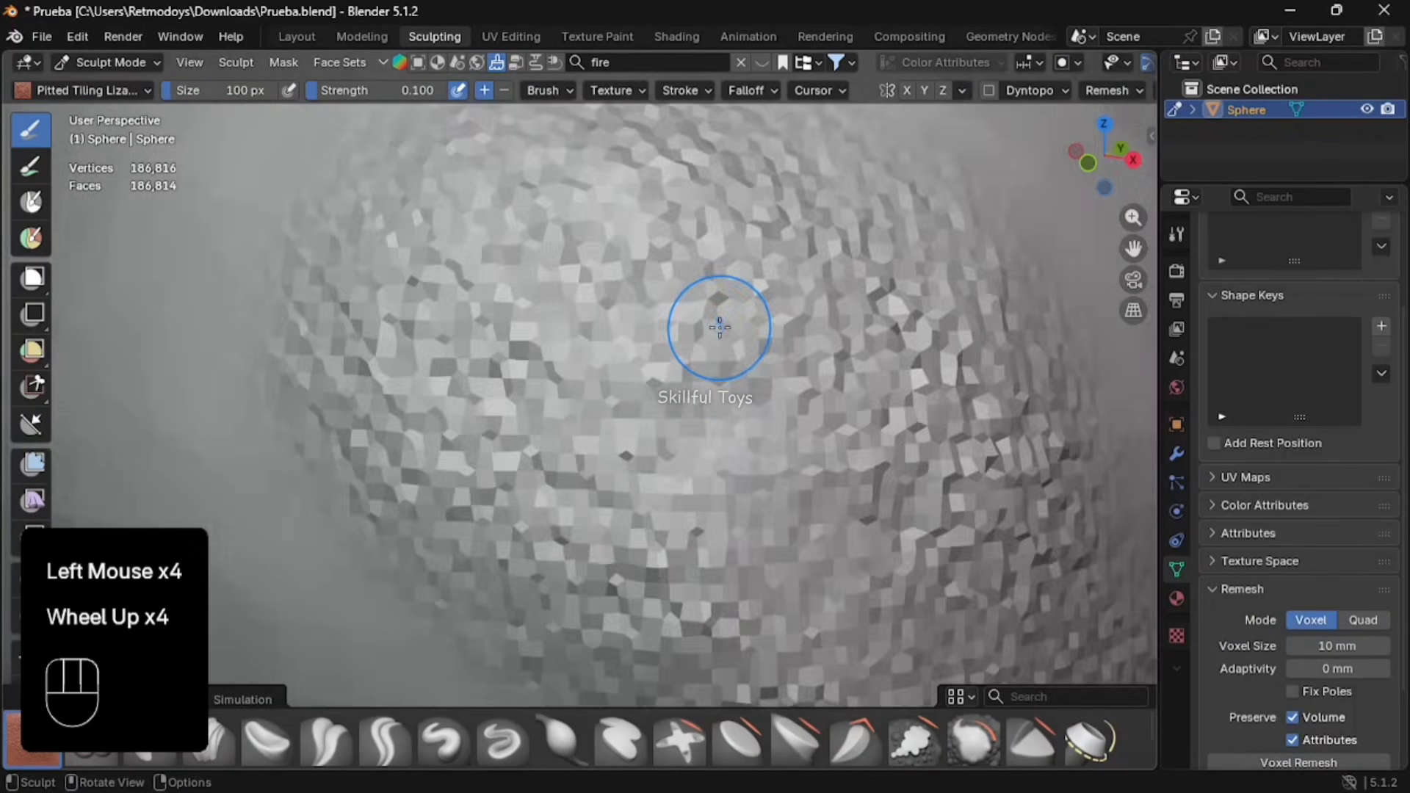
{"action": "scroll", "coordinate": [719, 323], "scroll_direction": "down", "scroll_amount": 3}
{"action": "key", "text": "ctrl+z"}
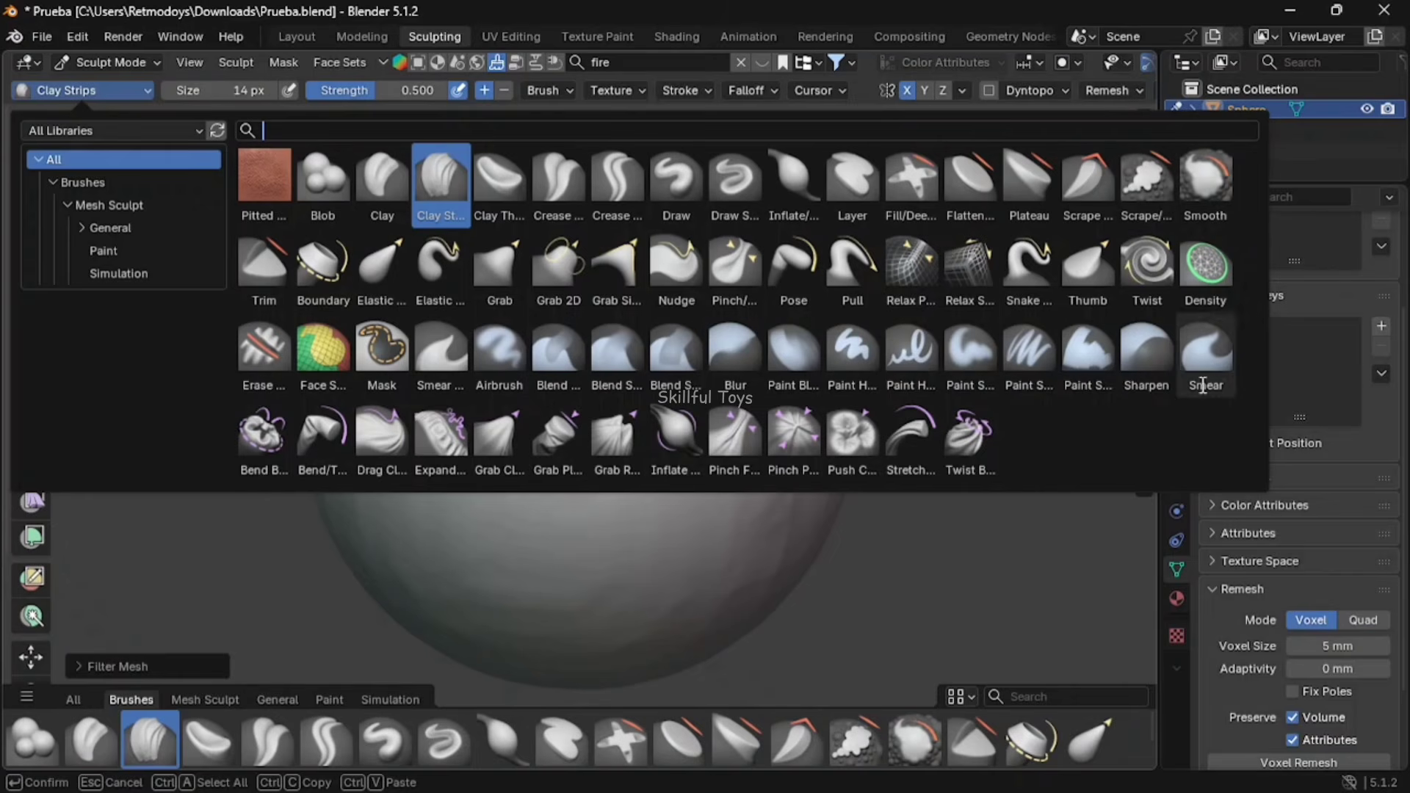
Paint outlines on the sphere with the Mask brush using X symmetry, and clear the mask
{"action": "left_click", "coordinate": [381, 349]}
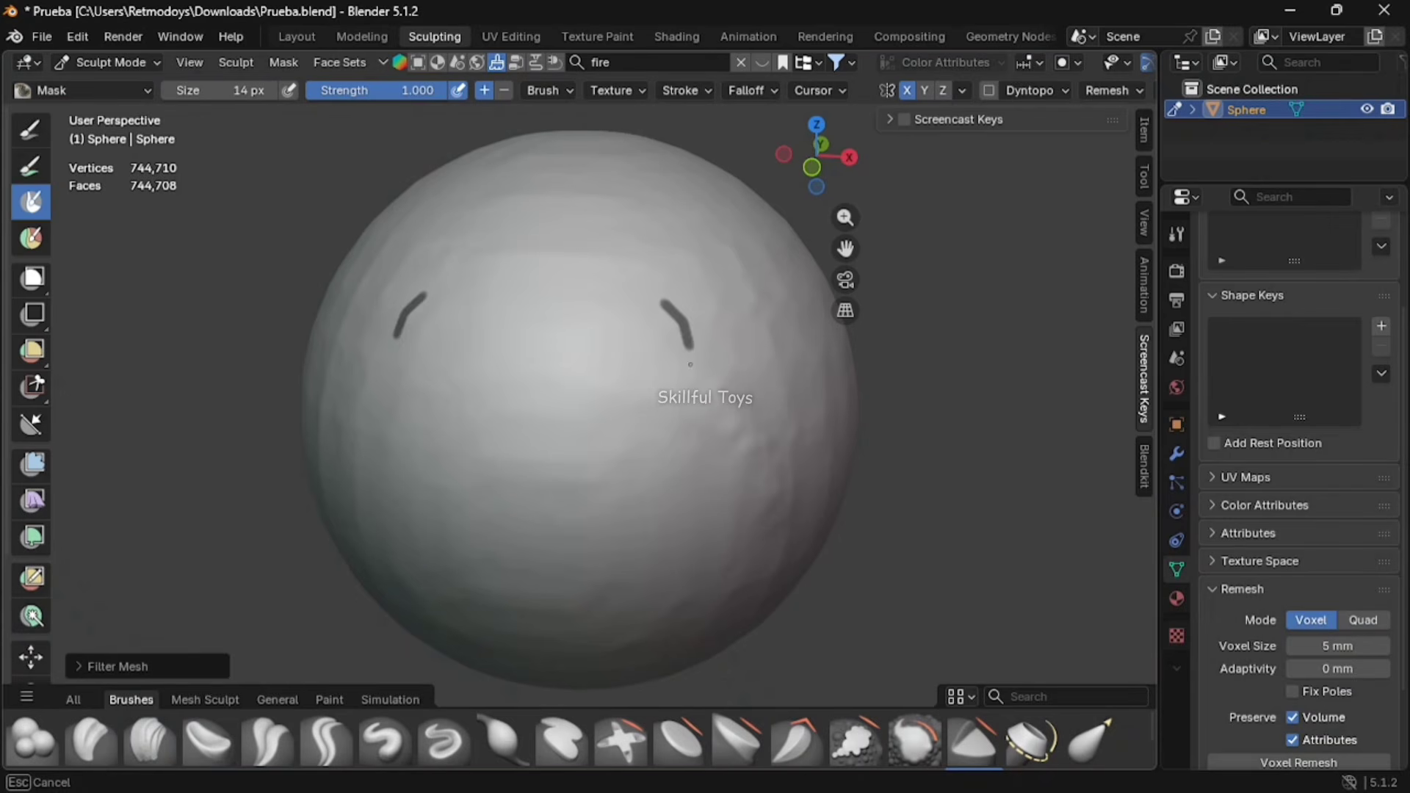
{"action": "left_click_drag", "start_coordinate": [549, 451], "coordinate": [547, 446]}
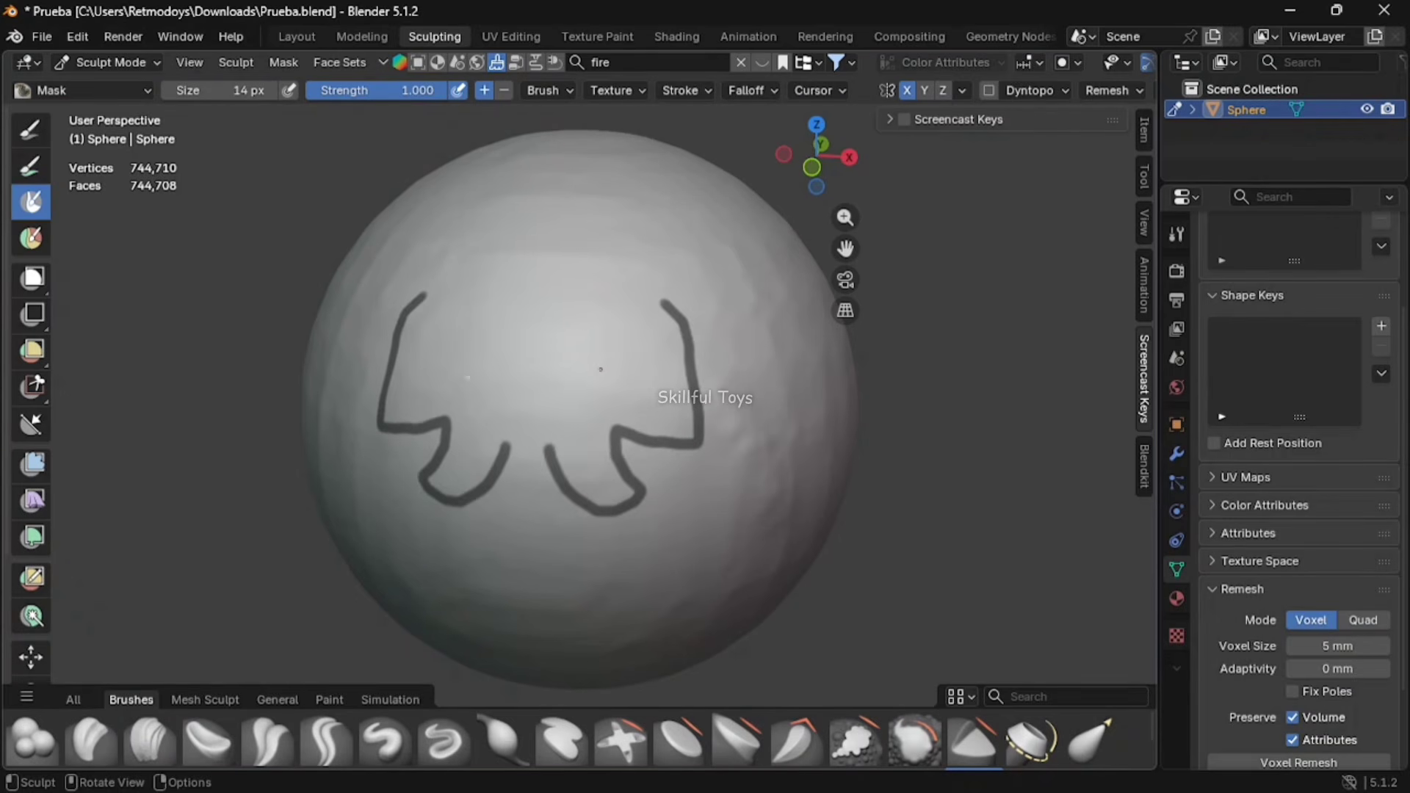
{"action": "key", "text": "alt+m"}
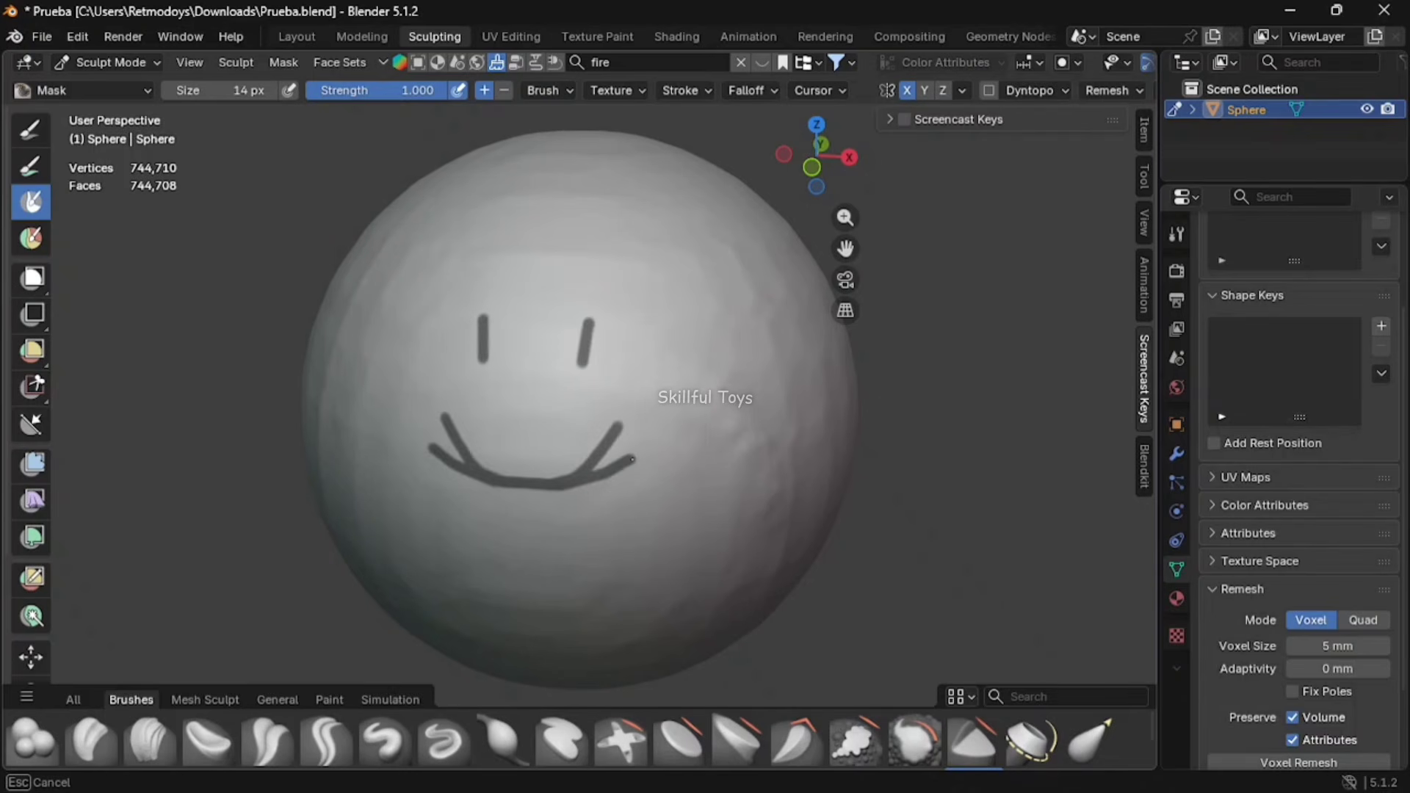
Undo the mouth mask strokes on the sphere and check it from the back, left and front views
{"action": "key", "text": "ctrl+z"}
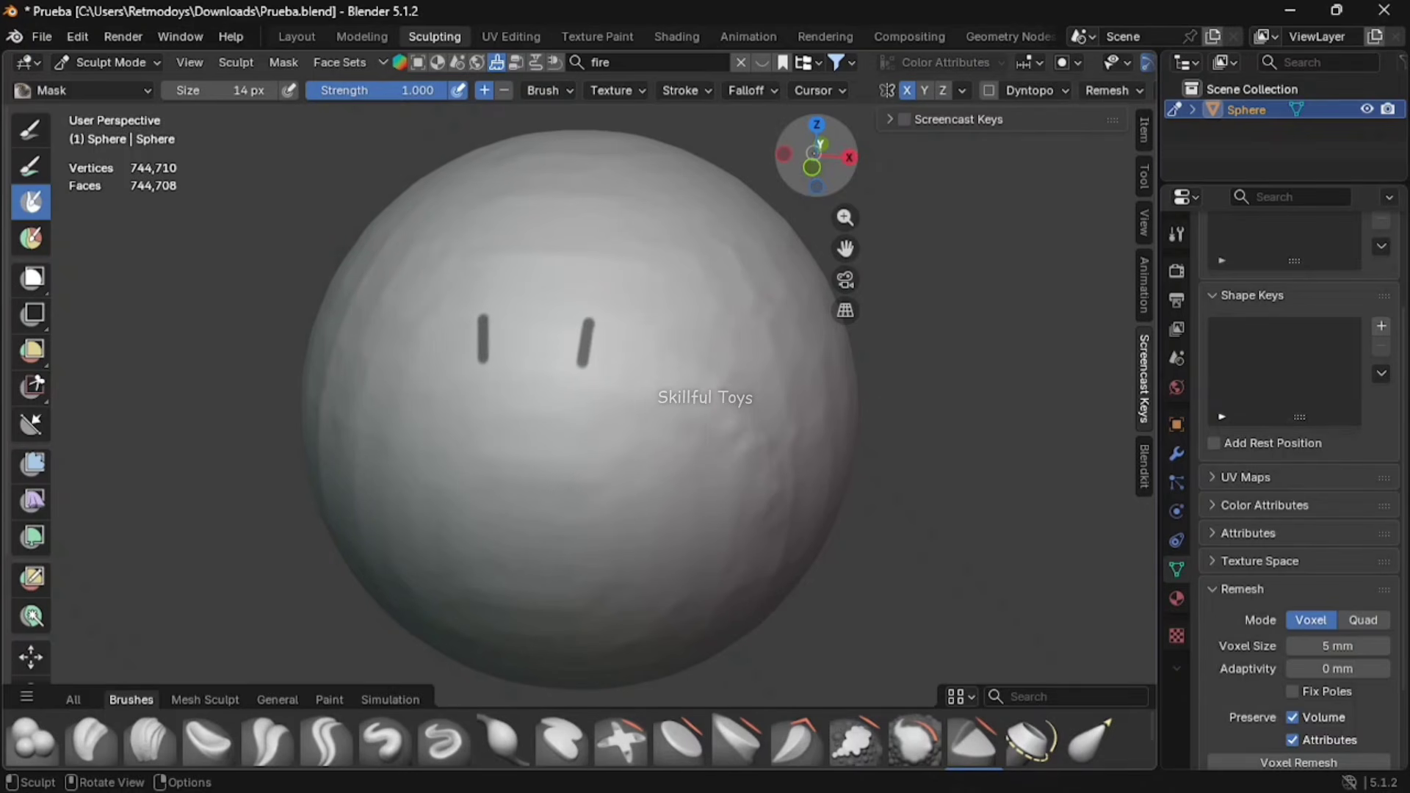
{"action": "key", "text": "ctrl+KP_1"}
{"action": "key", "text": "ctrl+KP_3"}
{"action": "key", "text": "KP_1"}
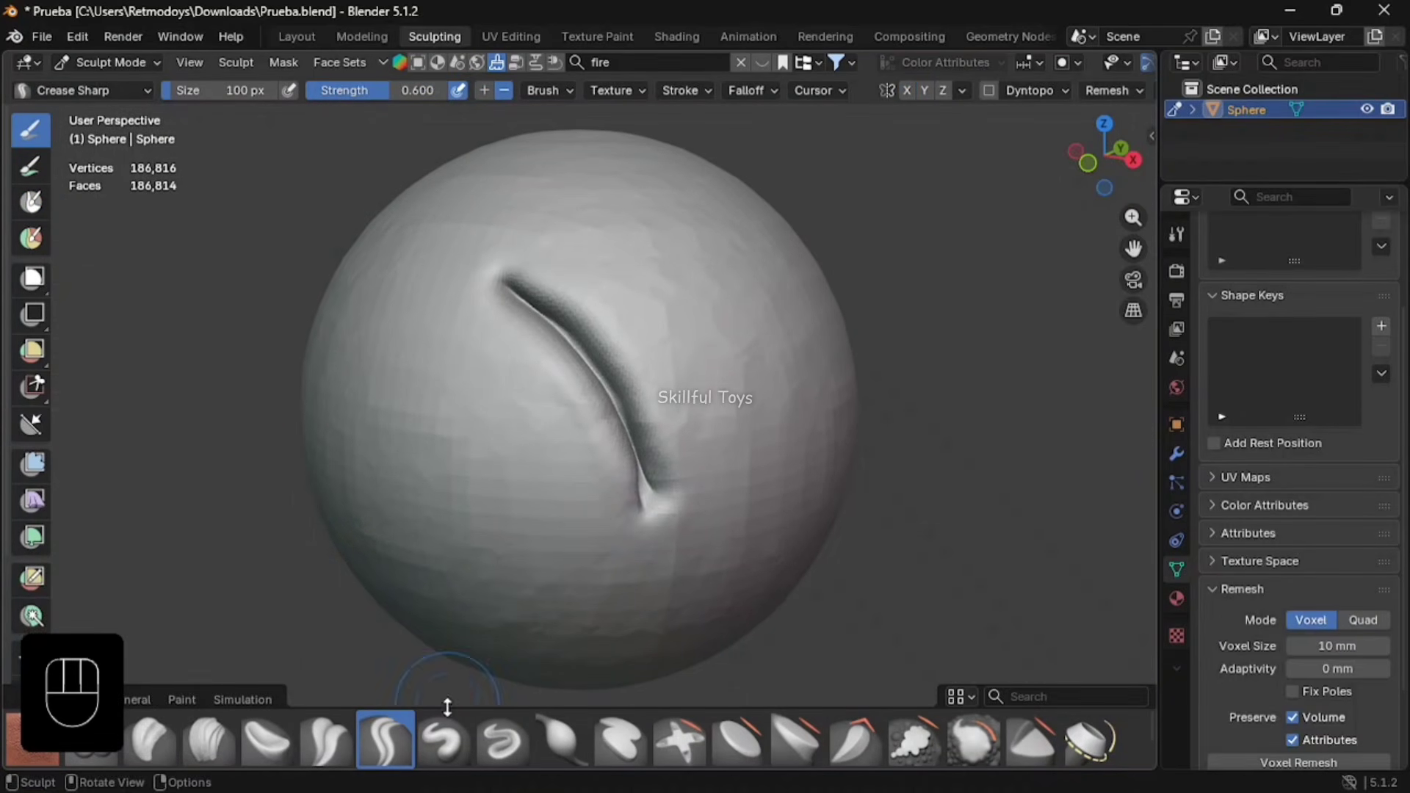
Sculpt a raised curved stroke beside the existing crease on the sphere with the Draw brush
{"action": "left_click", "coordinate": [483, 725]}
{"action": "left_click", "coordinate": [457, 733]}
{"action": "mouse_move", "coordinate": [624, 279]}
{"action": "left_mouse_down"}
{"action": "mouse_move", "coordinate": [734, 485]}
{"action": "mouse_move", "coordinate": [632, 235]}
{"action": "mouse_move", "coordinate": [741, 514]}
{"action": "mouse_move", "coordinate": [573, 207]}
{"action": "mouse_move", "coordinate": [702, 499]}
{"action": "mouse_move", "coordinate": [624, 213]}
{"action": "mouse_move", "coordinate": [727, 411]}
{"action": "mouse_move", "coordinate": [690, 569]}
{"action": "left_mouse_up"}
Sculpt a normal stroke and an inverted stroke on the sphere beside the crease with the Draw Sharp brush
{"action": "left_click", "coordinate": [504, 738]}
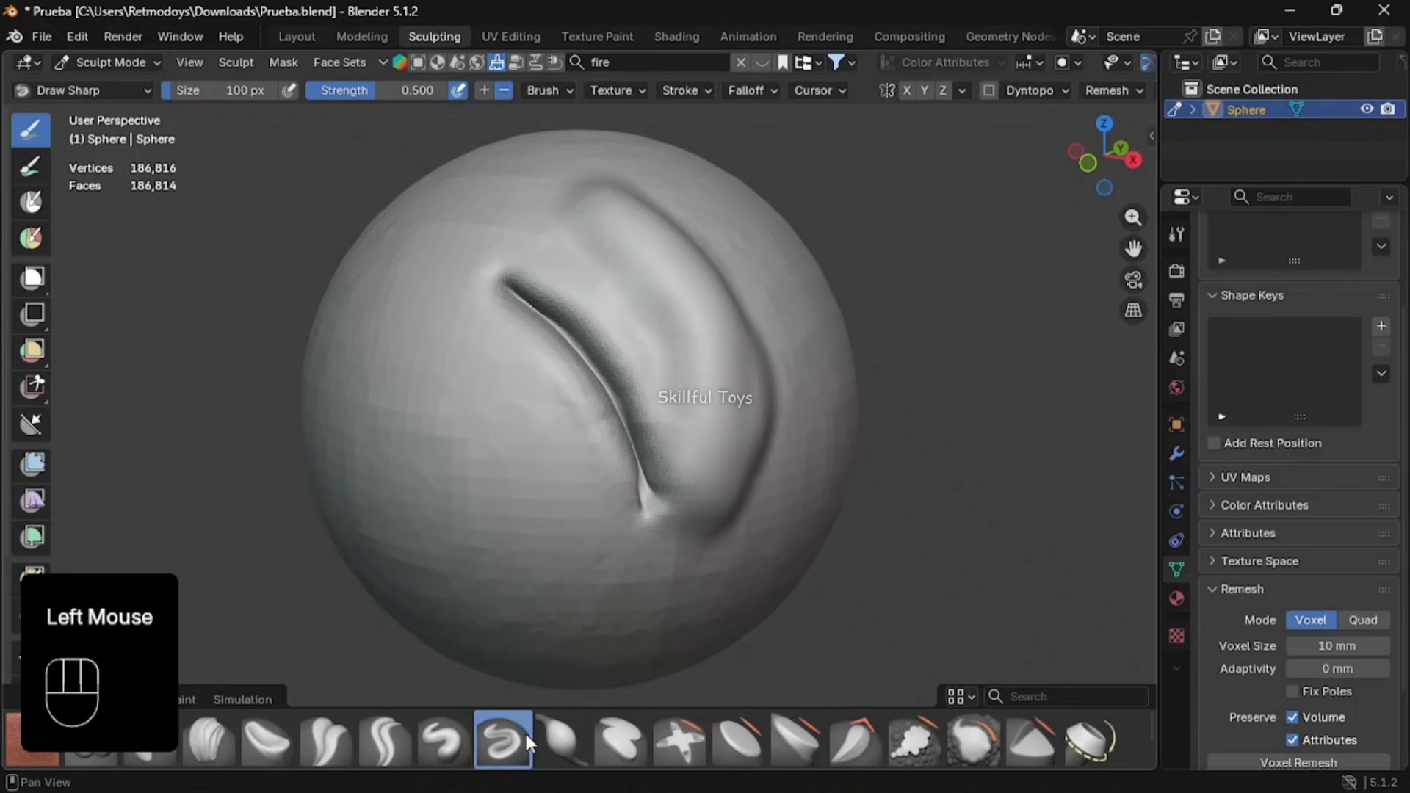
{"action": "mouse_move", "coordinate": [403, 378]}
{"action": "left_mouse_down"}
{"action": "mouse_move", "coordinate": [543, 572]}
{"action": "mouse_move", "coordinate": [509, 524]}
{"action": "left_mouse_up"}
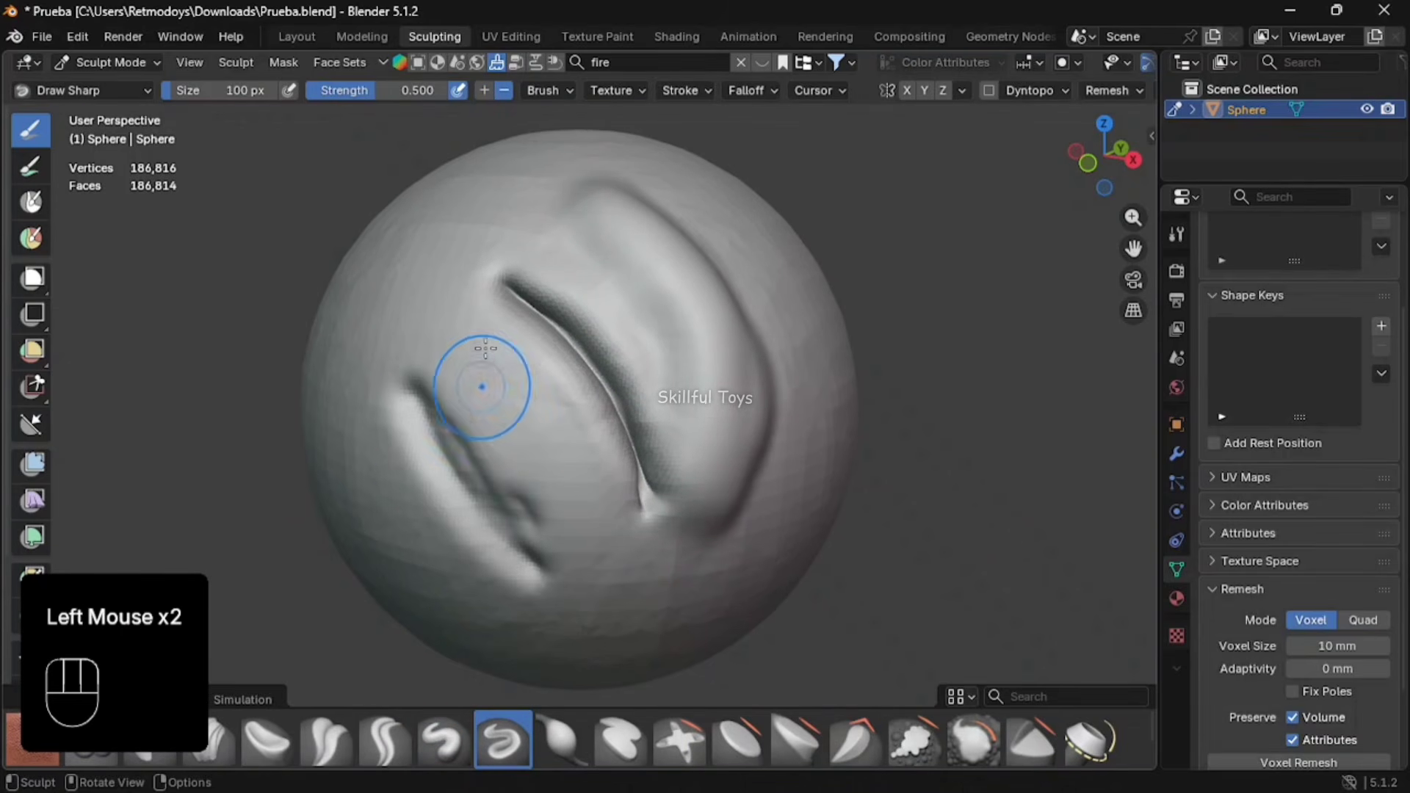
{"action": "mouse_move", "coordinate": [458, 286]}
{"action": "left_mouse_down", "text": "ctrl"}
{"action": "mouse_move", "coordinate": [580, 485]}
{"action": "mouse_move", "coordinate": [440, 301]}
{"action": "mouse_move", "coordinate": [456, 338]}
{"action": "left_mouse_up", "text": "ctrl"}
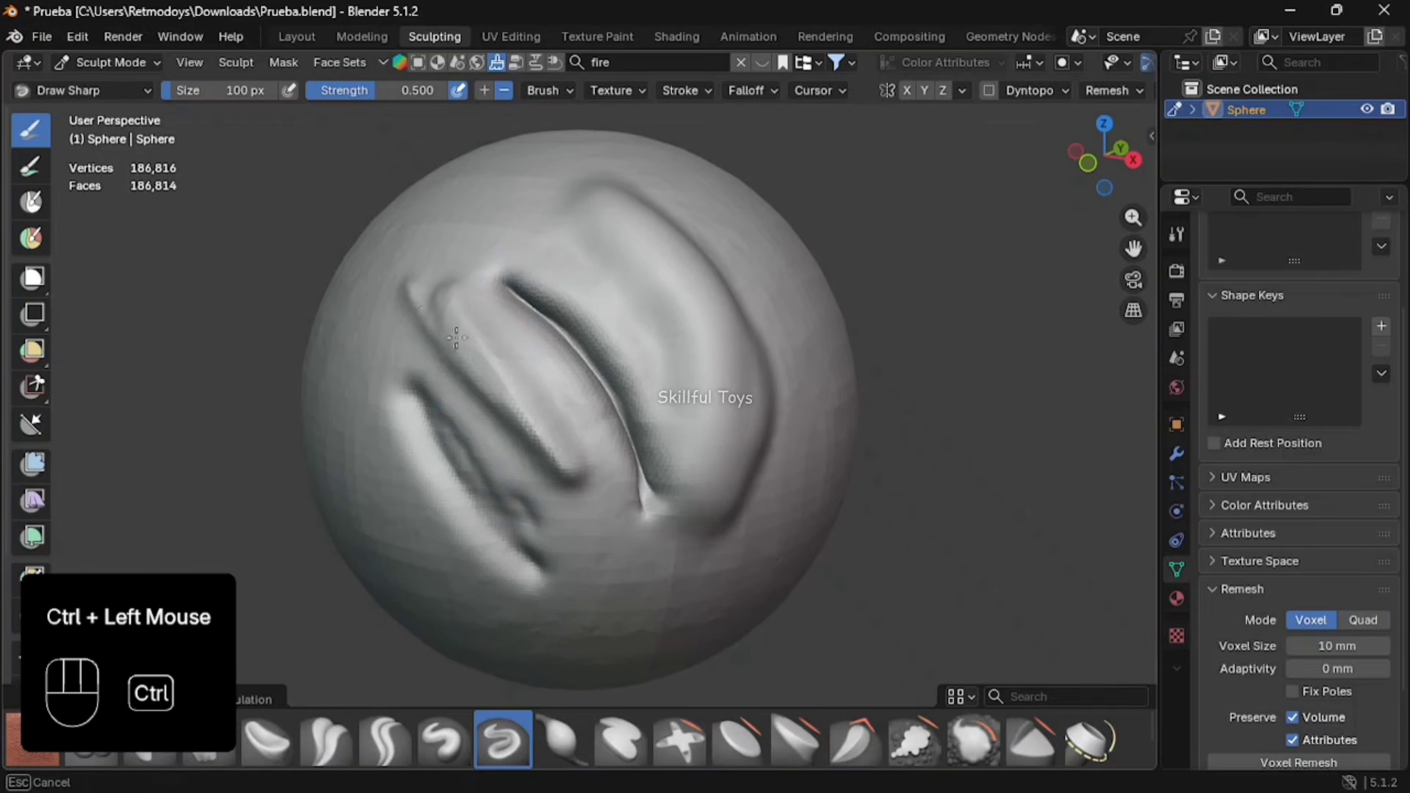
Go over the sculpted ridges and grooves with inverted Flatten/Contrast strokes and the Scrape/Fill brush
{"action": "left_click", "coordinate": [739, 741]}
{"action": "left_click_drag", "start_coordinate": [592, 333], "coordinate": [663, 379], "text": "ctrl"}
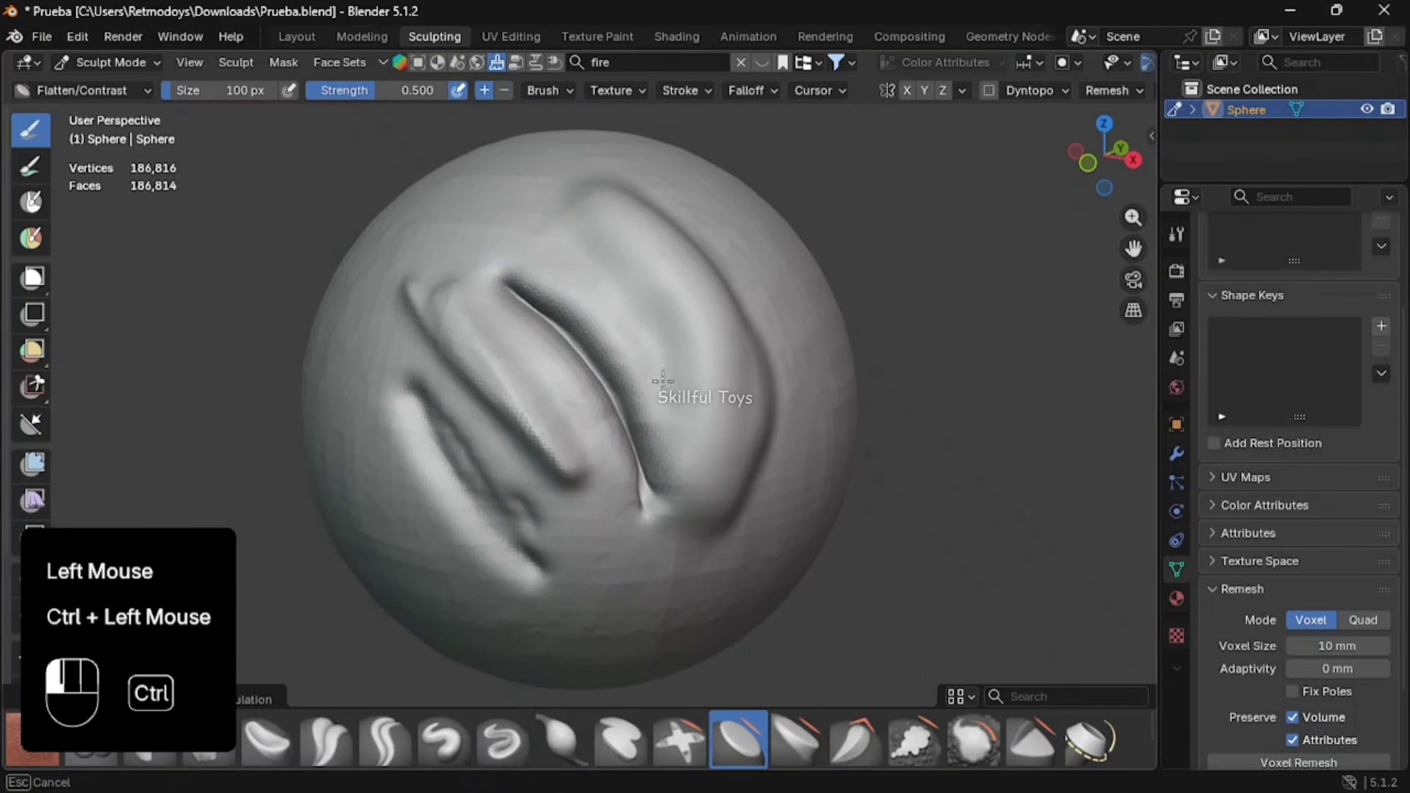
{"action": "left_click_drag", "start_coordinate": [599, 474], "coordinate": [568, 467], "text": "ctrl"}
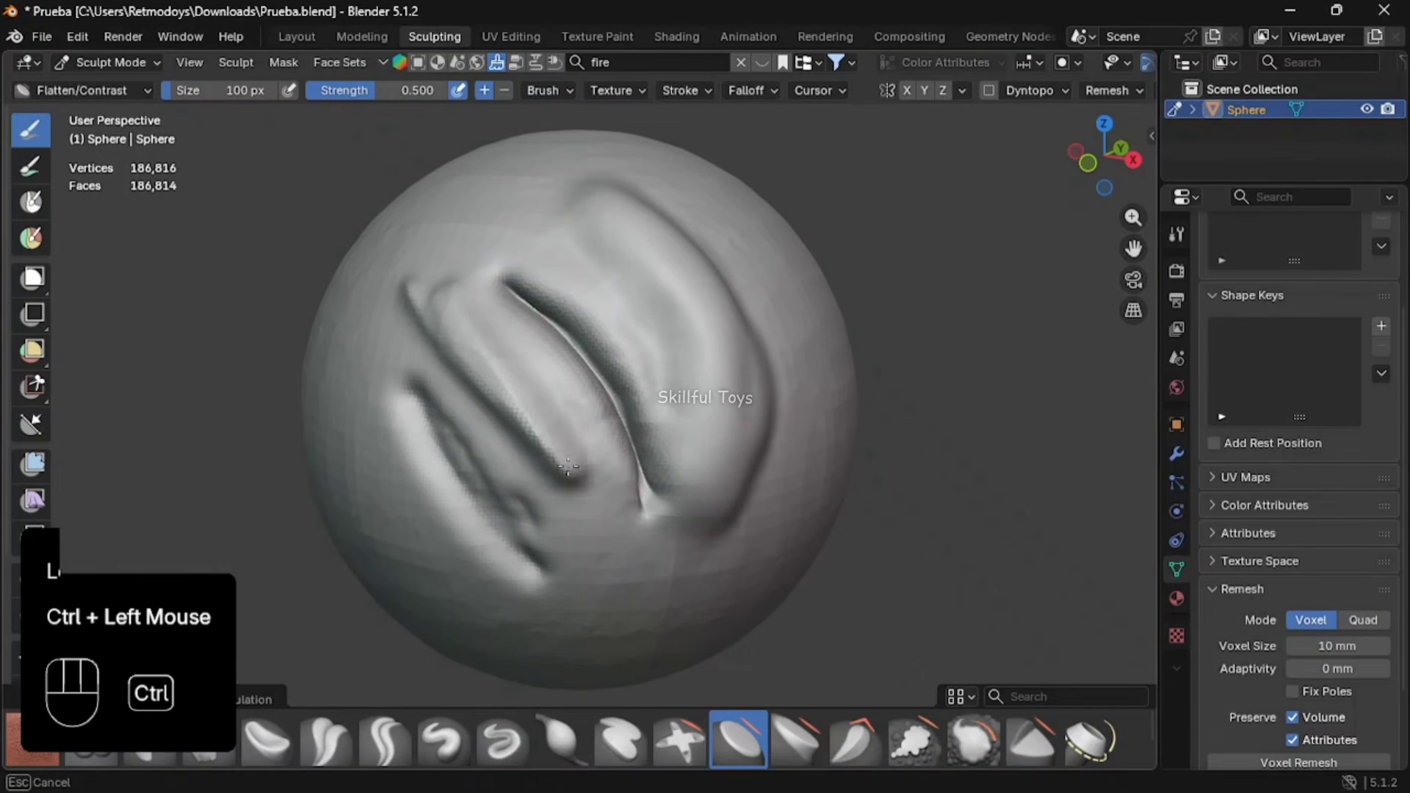
{"action": "left_click_drag", "start_coordinate": [805, 530], "coordinate": [804, 529], "text": "ctrl"}
{"action": "mouse_move", "coordinate": [708, 508]}
{"action": "left_mouse_down"}
{"action": "mouse_move", "coordinate": [650, 477]}
{"action": "mouse_move", "coordinate": [603, 411]}
{"action": "mouse_move", "coordinate": [388, 346]}
{"action": "left_mouse_up"}
{"action": "double_click", "coordinate": [931, 746]}
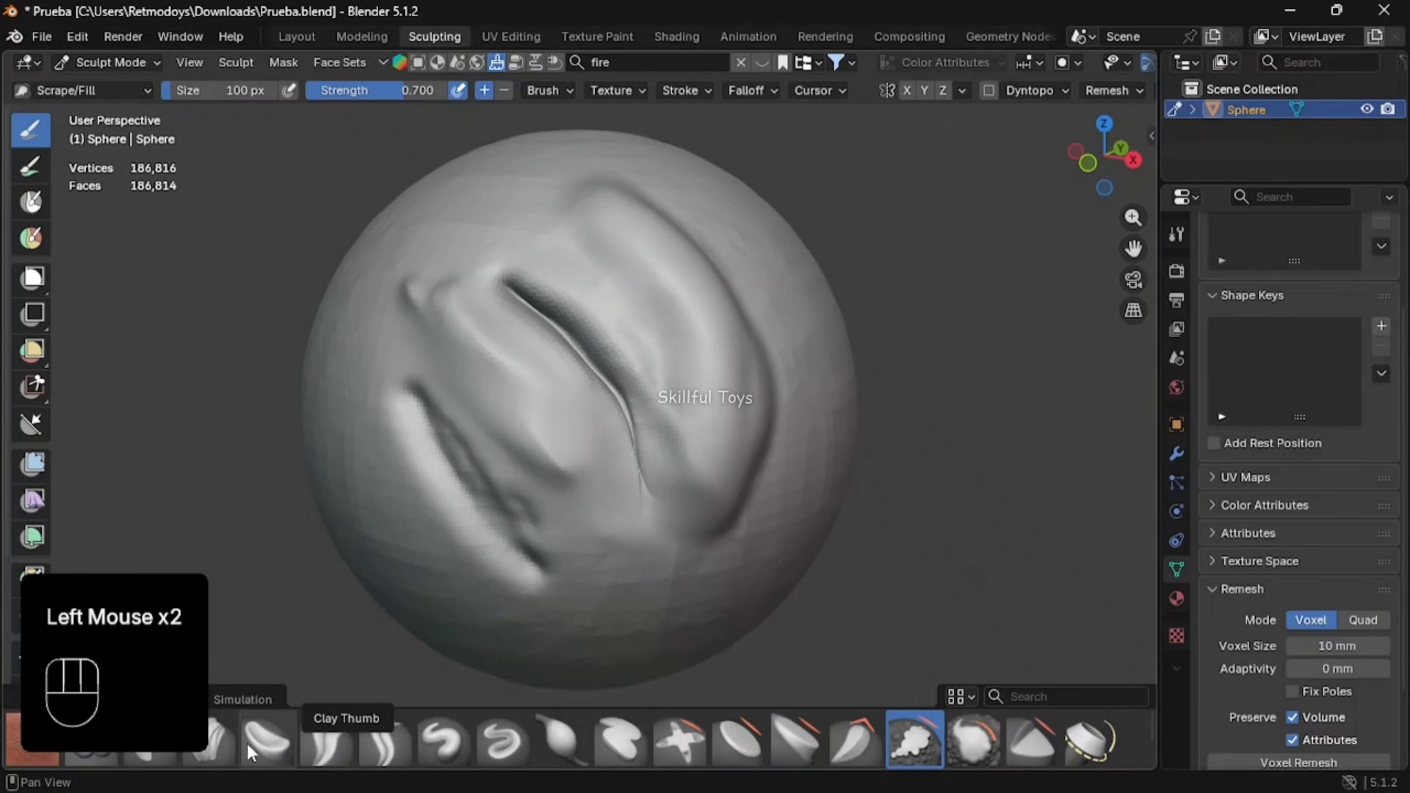
Sculpt over the sphere's grooves with the Clay Strips brush, set its size unit to Scene and add another stroke
{"action": "left_click", "coordinate": [213, 743]}
{"action": "mouse_move", "coordinate": [514, 459]}
{"action": "left_mouse_down"}
{"action": "mouse_move", "coordinate": [650, 470]}
{"action": "mouse_move", "coordinate": [538, 379]}
{"action": "mouse_move", "coordinate": [664, 315]}
{"action": "mouse_move", "coordinate": [635, 514]}
{"action": "mouse_move", "coordinate": [705, 511]}
{"action": "left_mouse_up"}
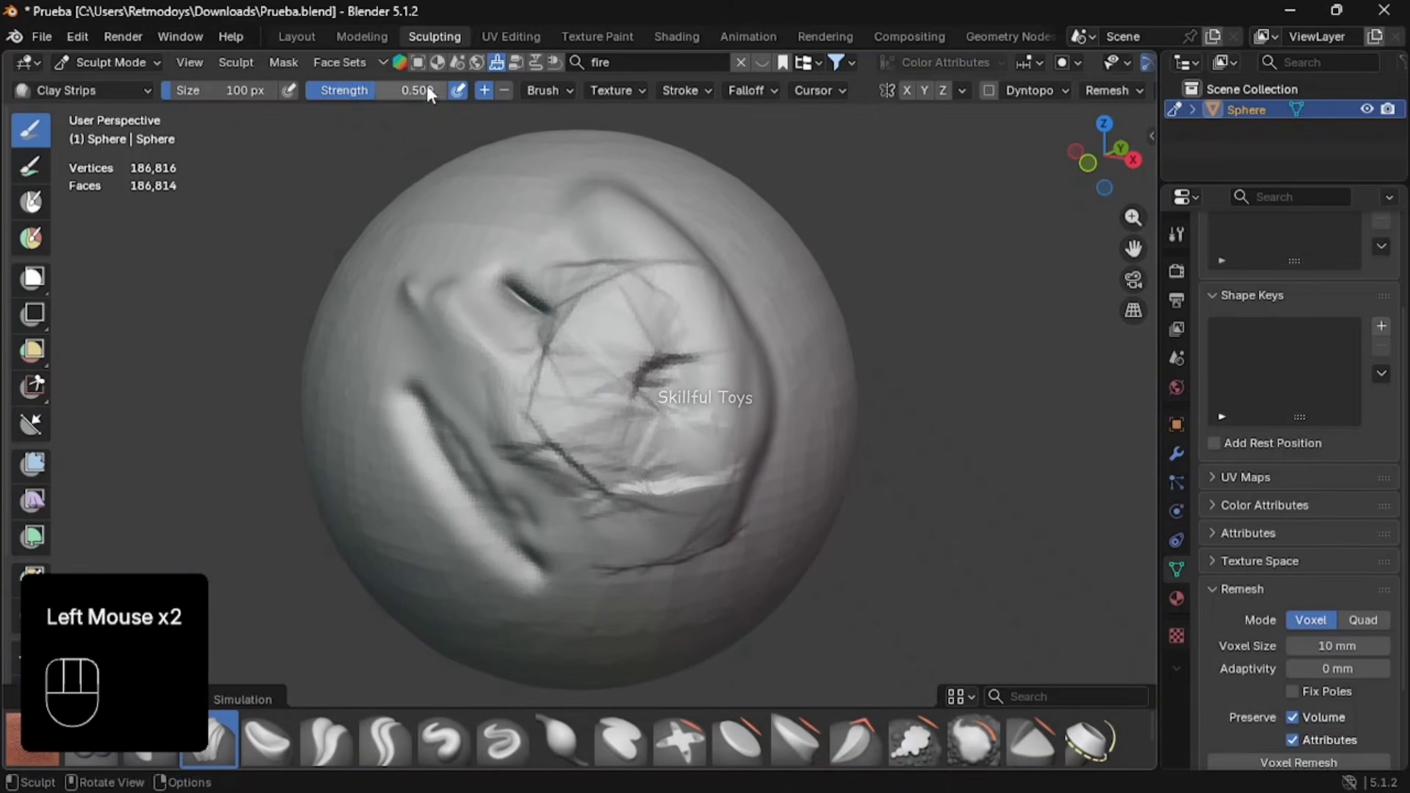
{"action": "left_click", "coordinate": [547, 89]}
{"action": "left_click", "coordinate": [649, 131]}
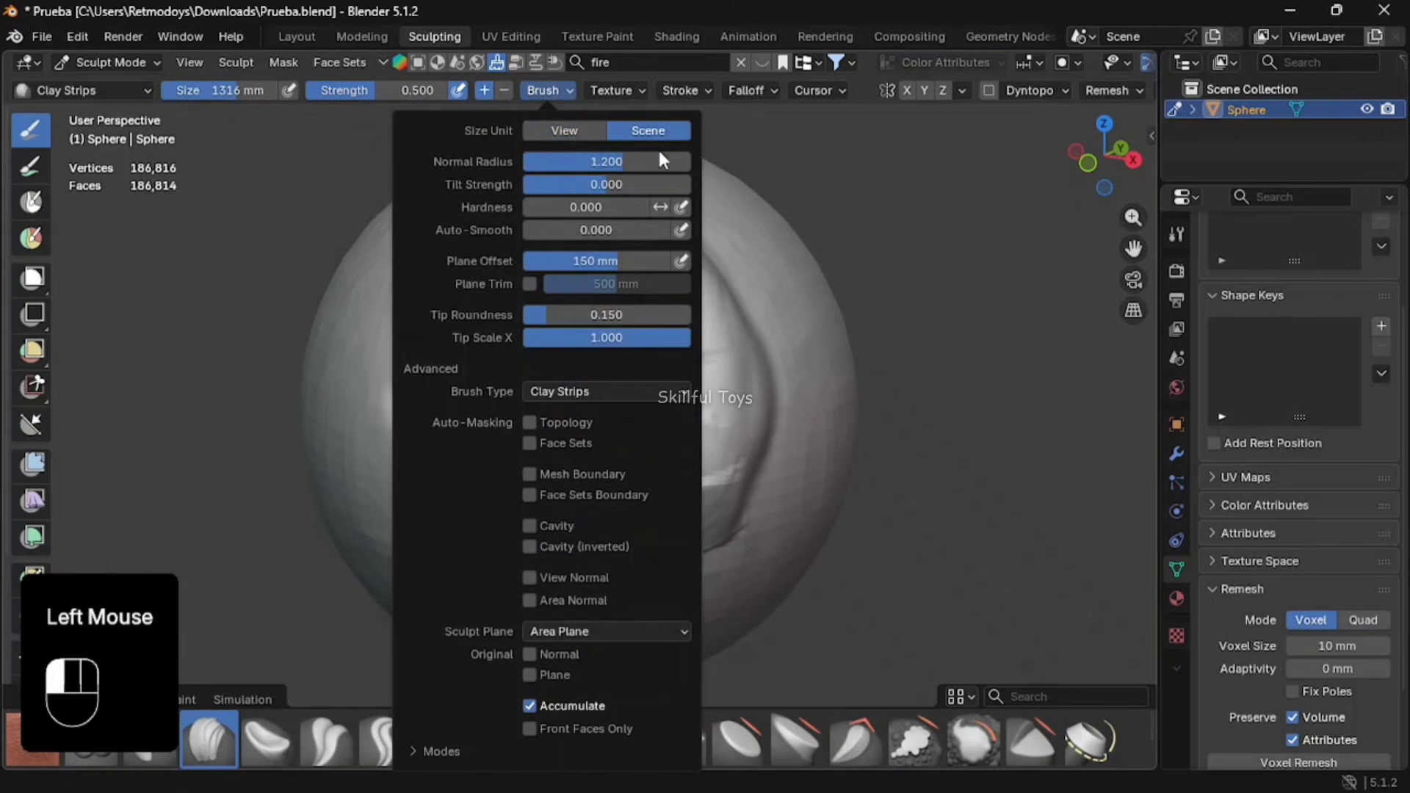
{"action": "left_click_drag", "start_coordinate": [576, 354], "coordinate": [645, 365]}
{"action": "scroll", "coordinate": [688, 348], "scroll_direction": "down", "scroll_amount": 2}
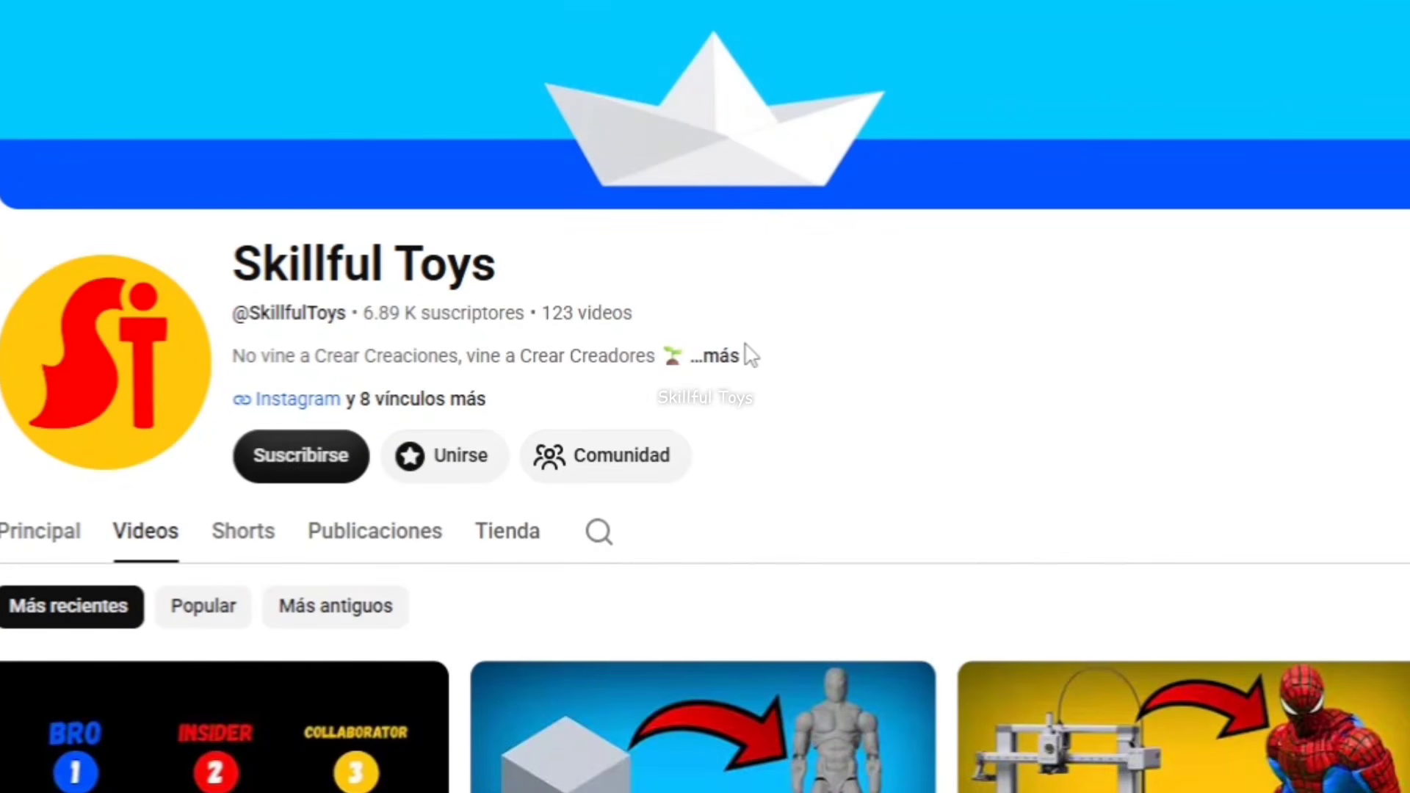
Switch to YouTube, open the Skillful Toys channel's details and view its linked PayPal page
{"action": "left_click", "coordinate": [723, 355]}
{"action": "scroll", "coordinate": [692, 362], "scroll_direction": "down", "scroll_amount": 7}
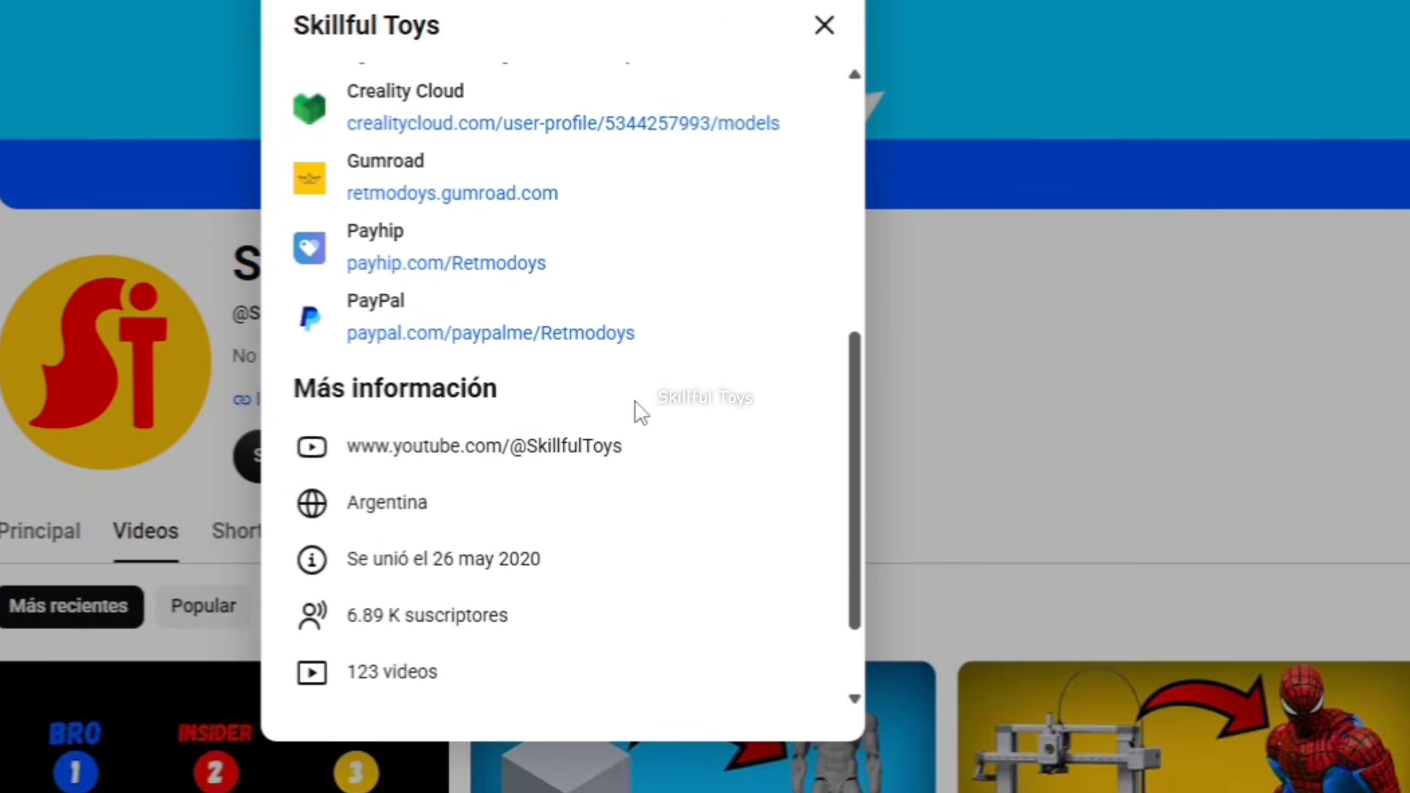
{"action": "left_click", "coordinate": [569, 339]}
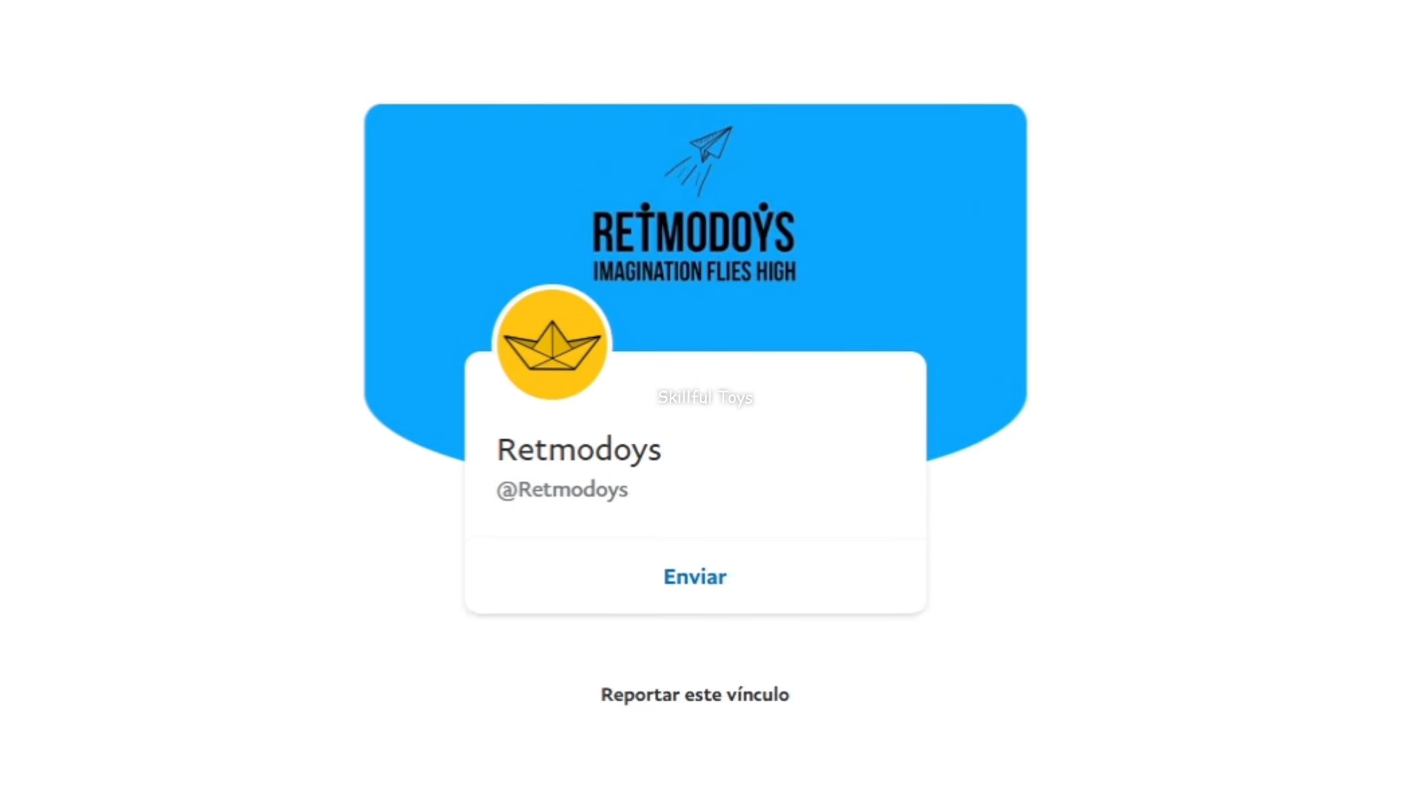
{"action": "scroll", "coordinate": [695, 396], "scroll_direction": "up", "scroll_amount": 3}
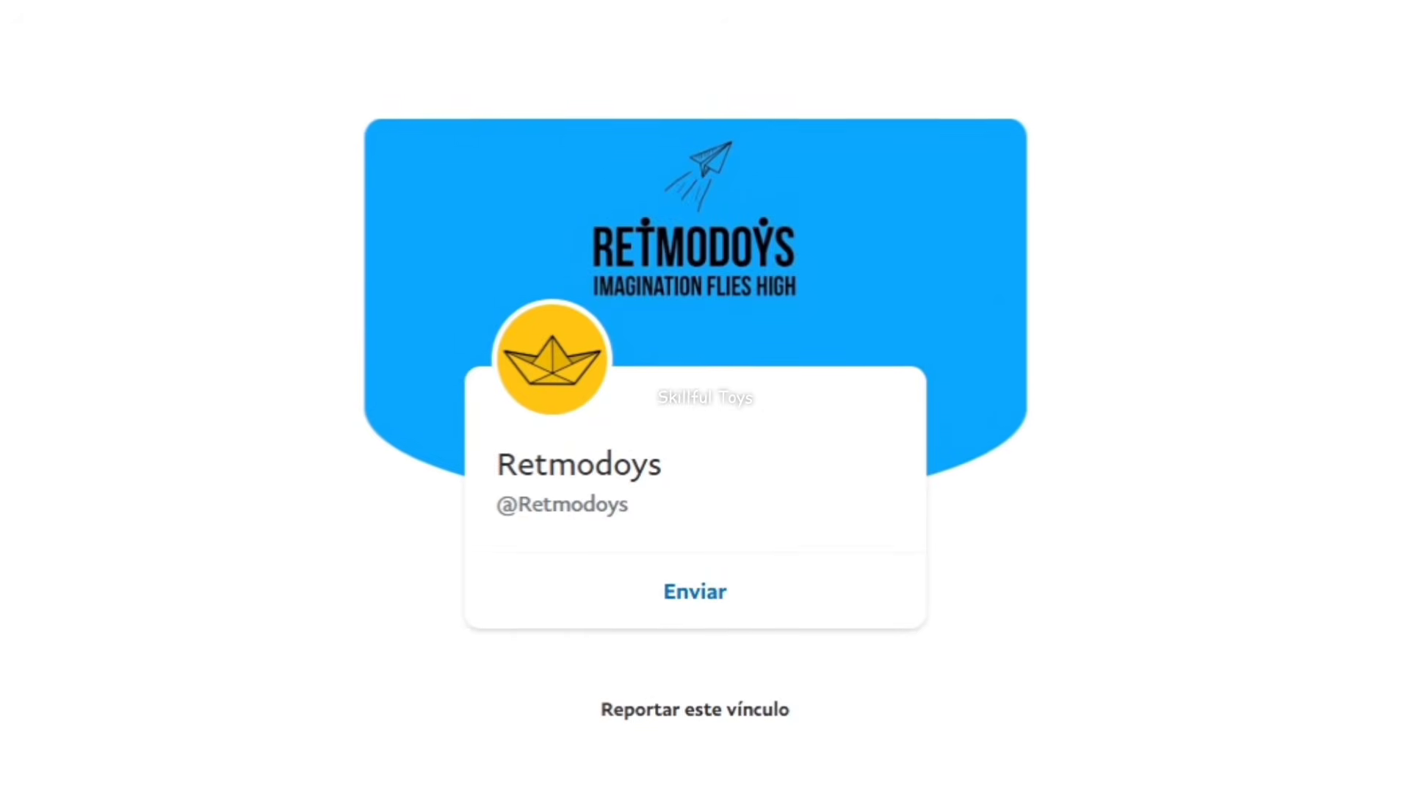
{"action": "scroll", "coordinate": [694, 396], "scroll_direction": "down", "scroll_amount": 1}
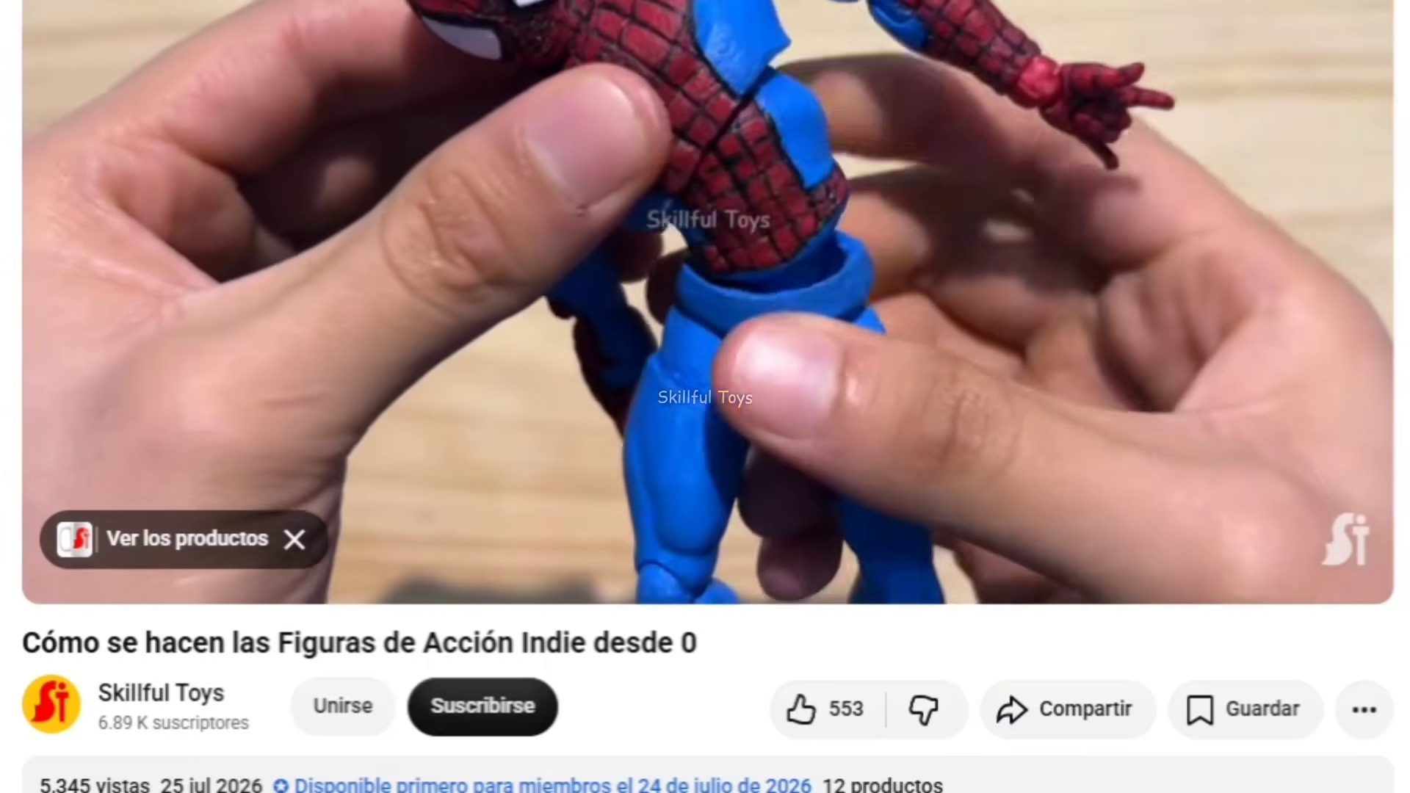
Look over the action figure video's page and review its list of translated languages in YouTube Studio
{"action": "scroll", "coordinate": [1299, 362], "scroll_direction": "down", "scroll_amount": 5}
{"action": "scroll", "coordinate": [1298, 352], "scroll_direction": "down", "scroll_amount": 12}
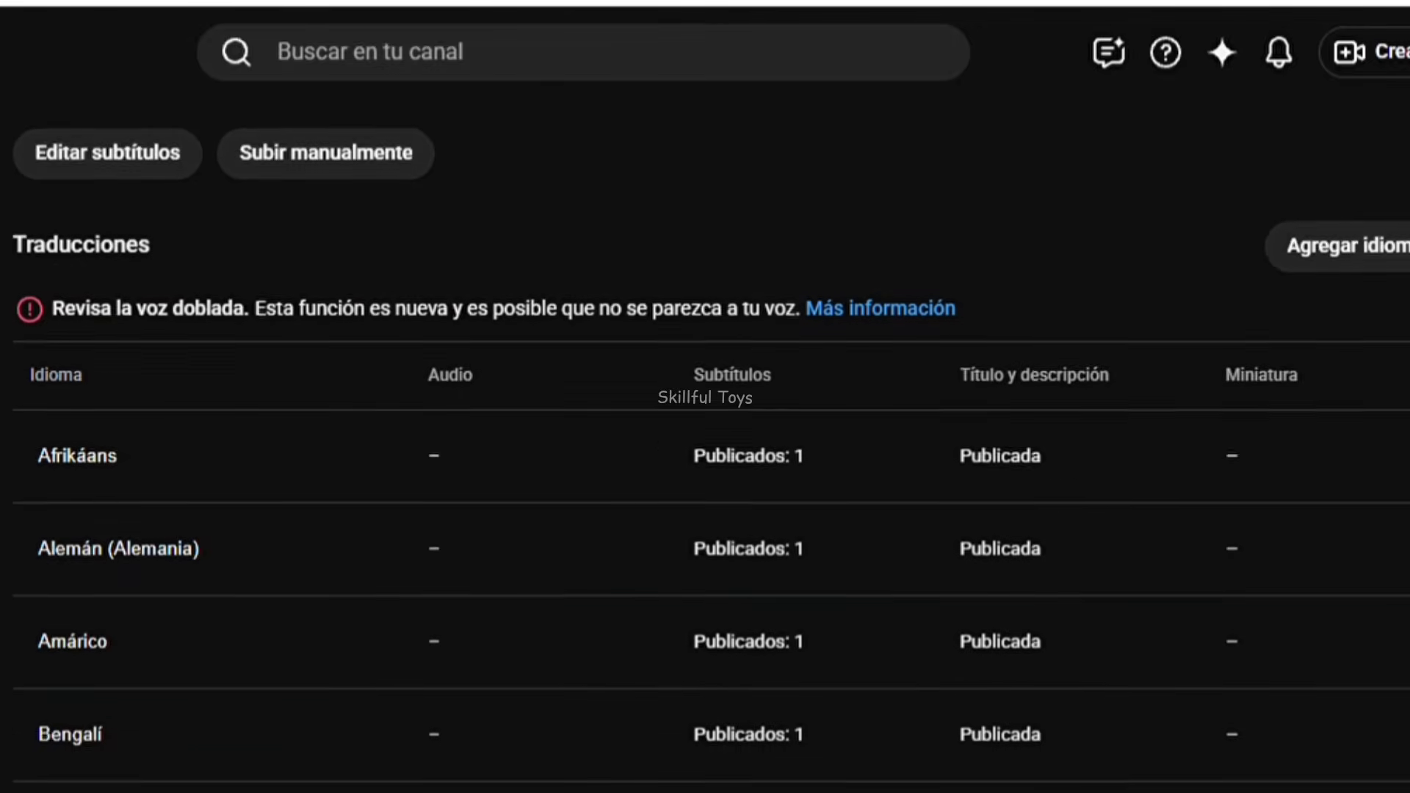
{"action": "scroll", "coordinate": [704, 440], "scroll_direction": "down", "scroll_amount": 6}
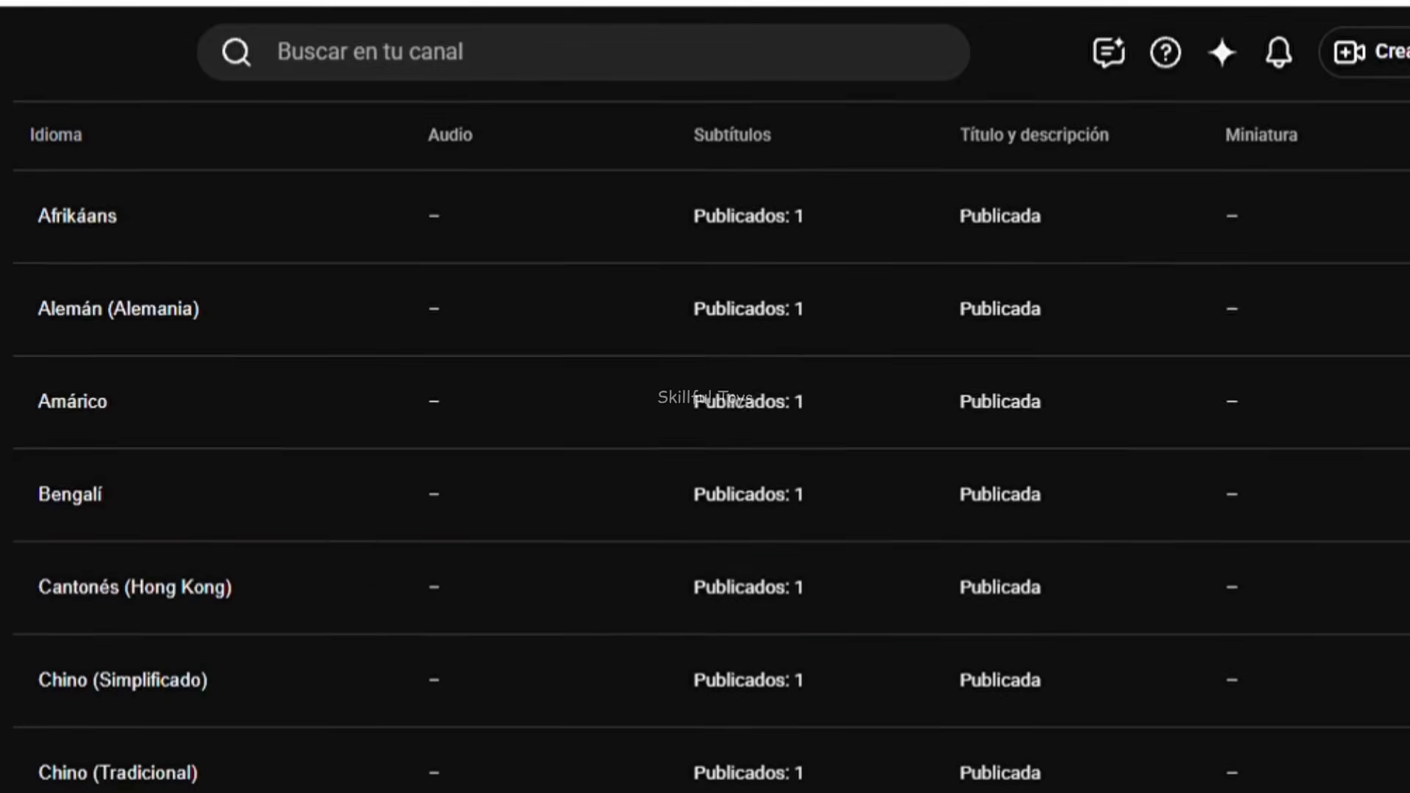
{"action": "scroll", "coordinate": [705, 441], "scroll_direction": "down", "scroll_amount": 15}
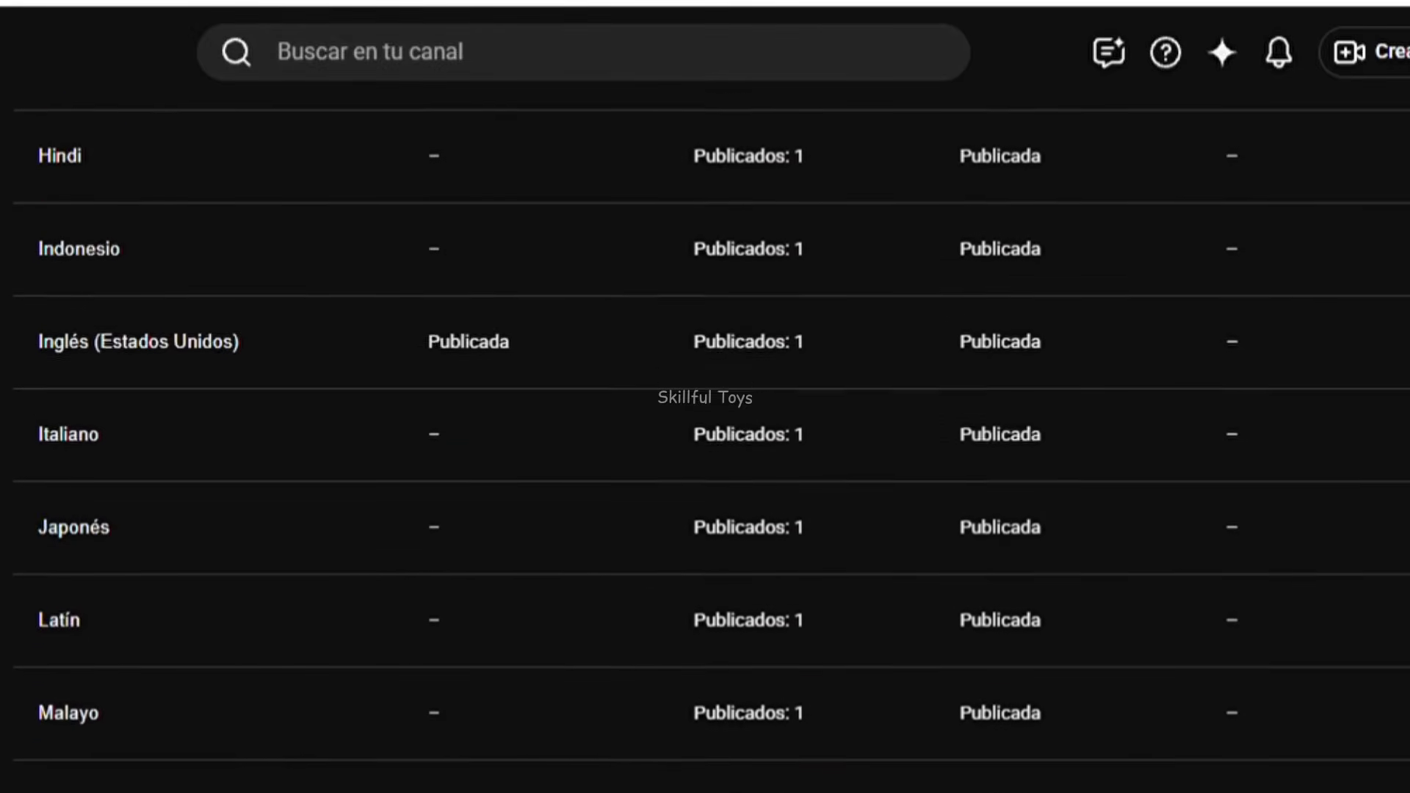
{"action": "scroll", "coordinate": [704, 440], "scroll_direction": "down", "scroll_amount": 13}
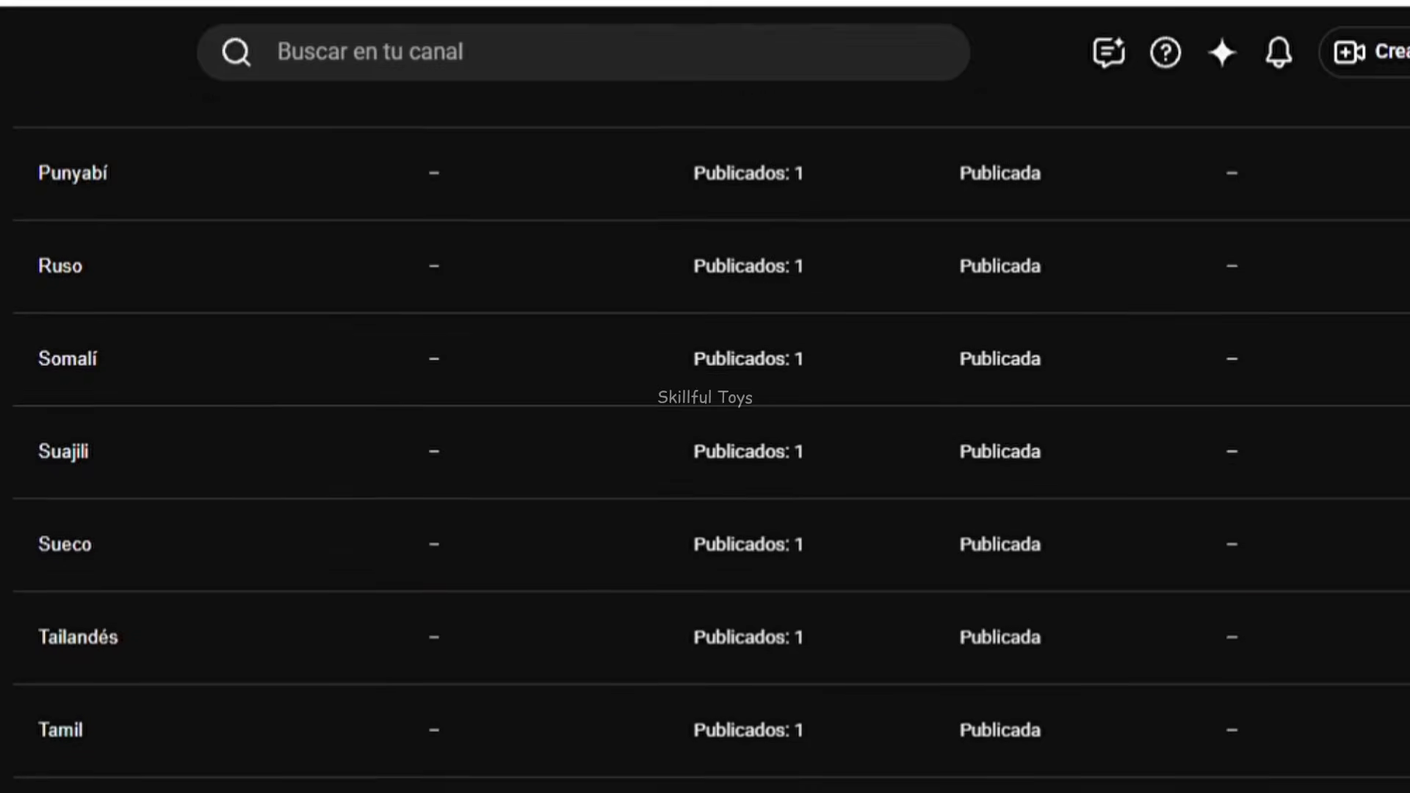
{"action": "scroll", "coordinate": [704, 440], "scroll_direction": "down", "scroll_amount": 2}
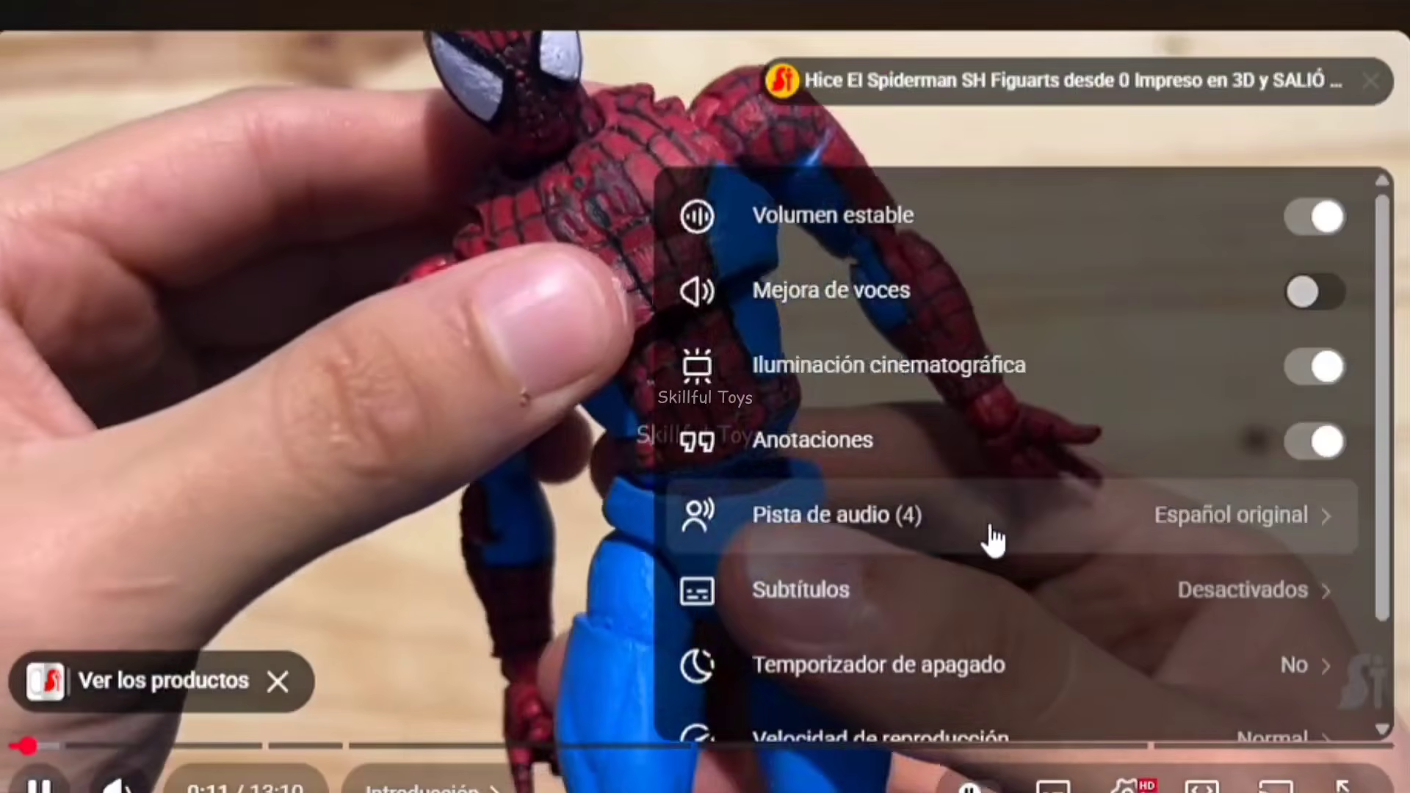
Review the video player's audio tracks and subtitle languages, and go through the translations list in YouTube Studio again
{"action": "left_click", "coordinate": [984, 535]}
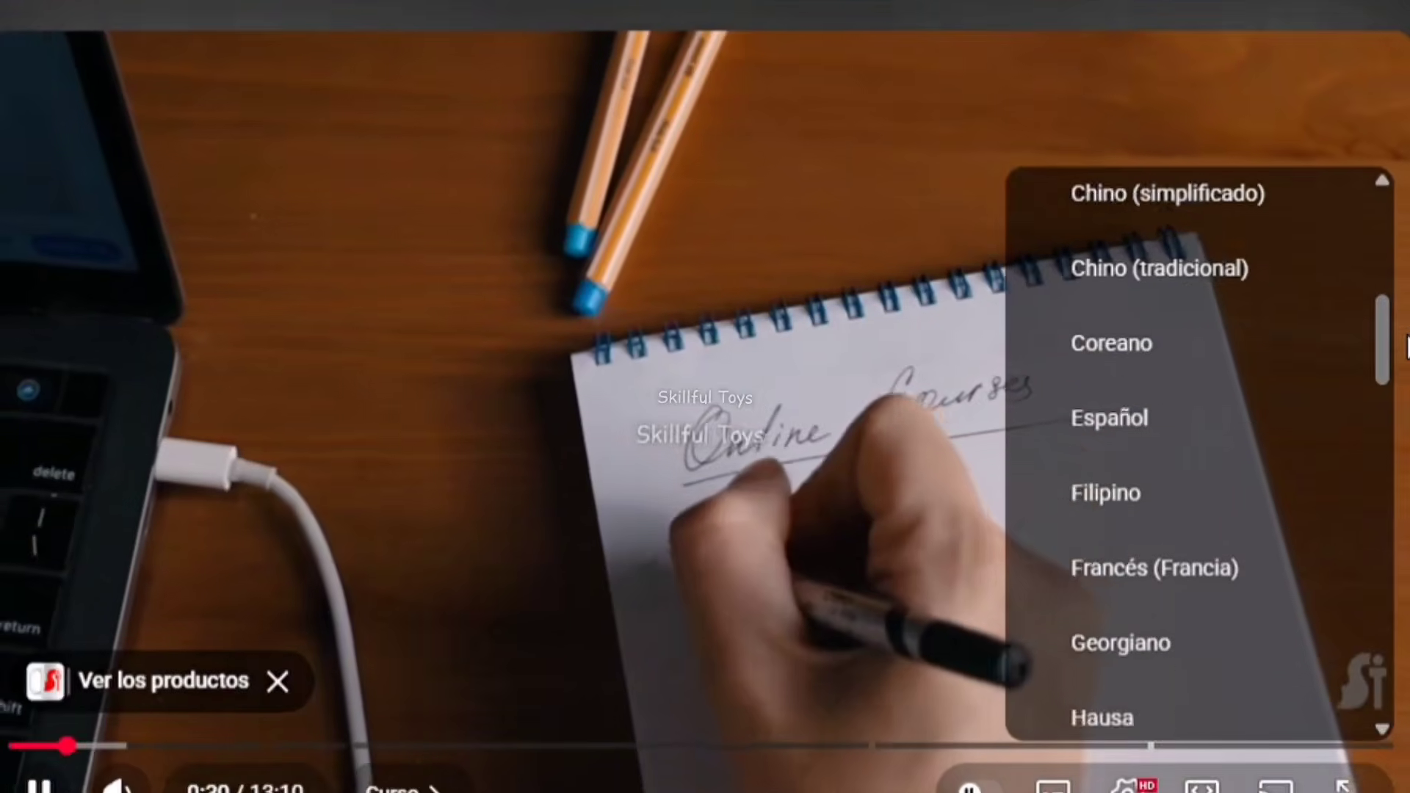
{"action": "scroll", "coordinate": [1380, 345], "scroll_direction": "down", "scroll_amount": 10}
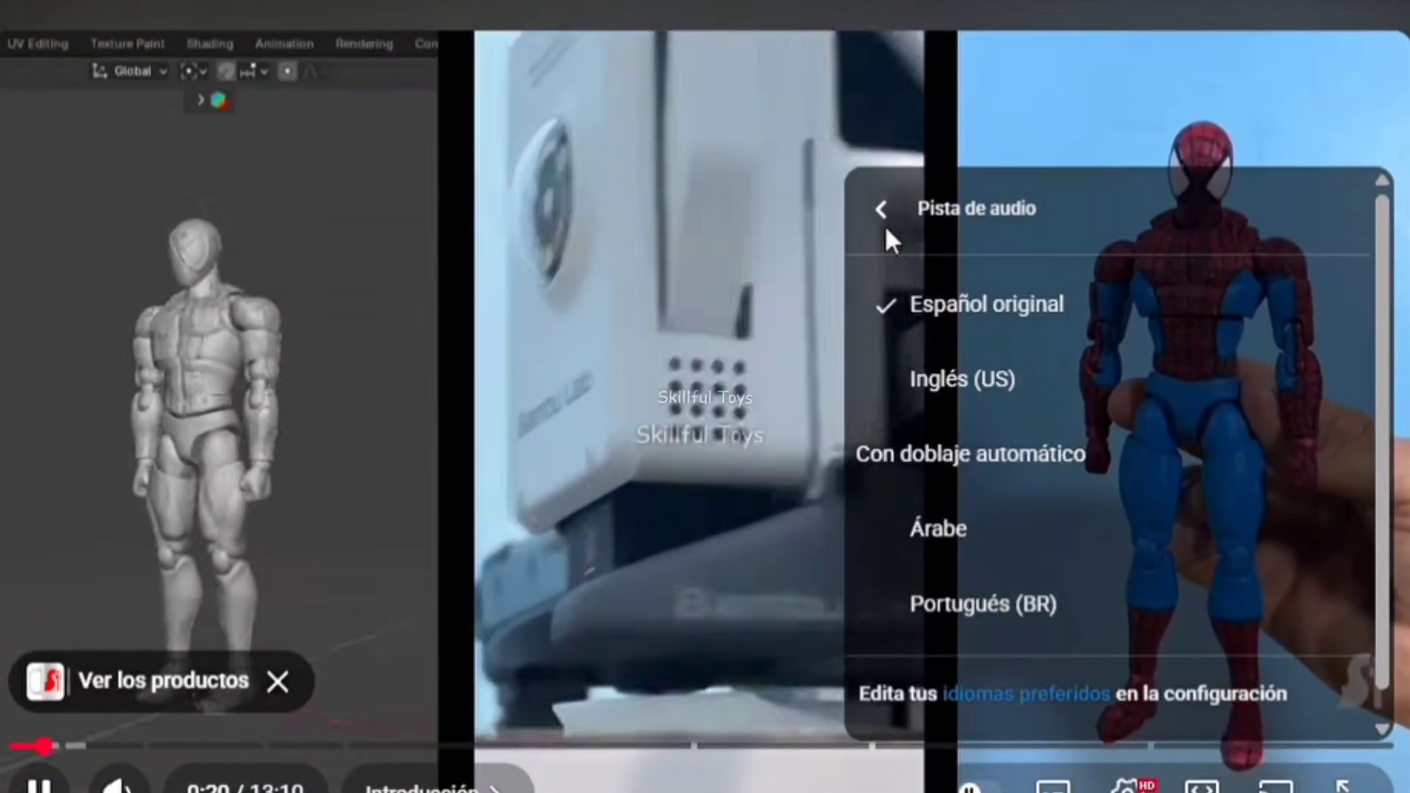
{"action": "left_click", "coordinate": [882, 213]}
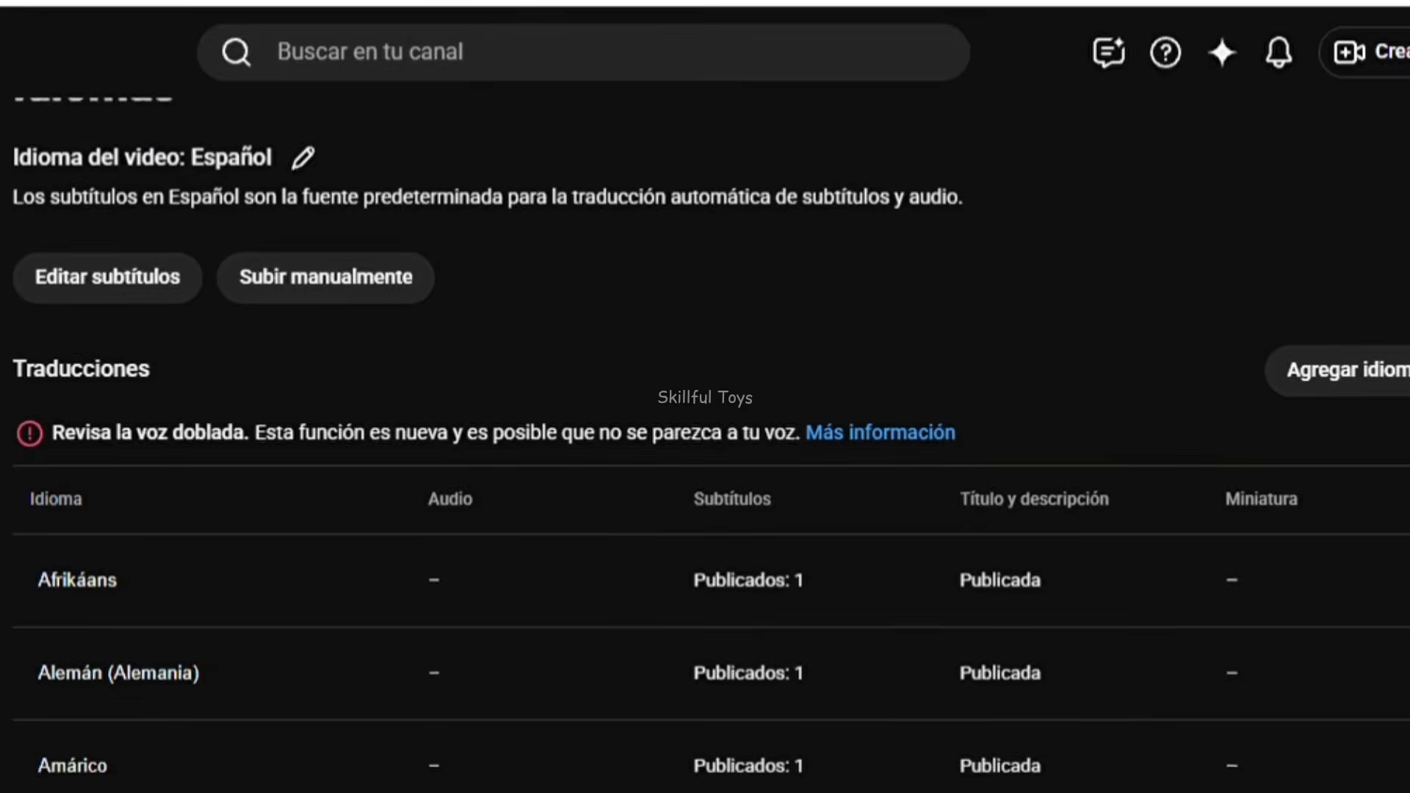
{"action": "scroll", "coordinate": [705, 441], "scroll_direction": "down", "scroll_amount": 10}
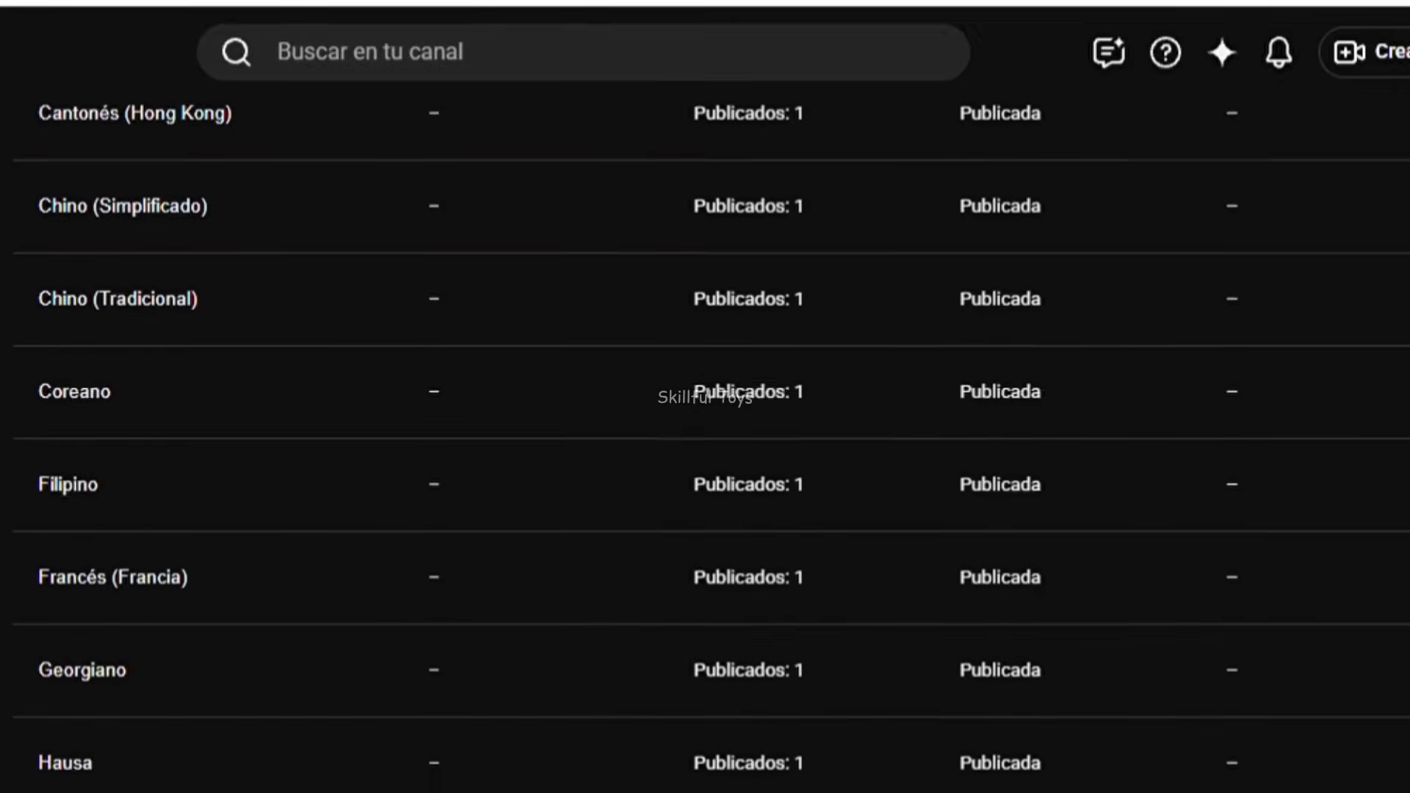
{"action": "scroll", "coordinate": [705, 440], "scroll_direction": "down", "scroll_amount": 15}
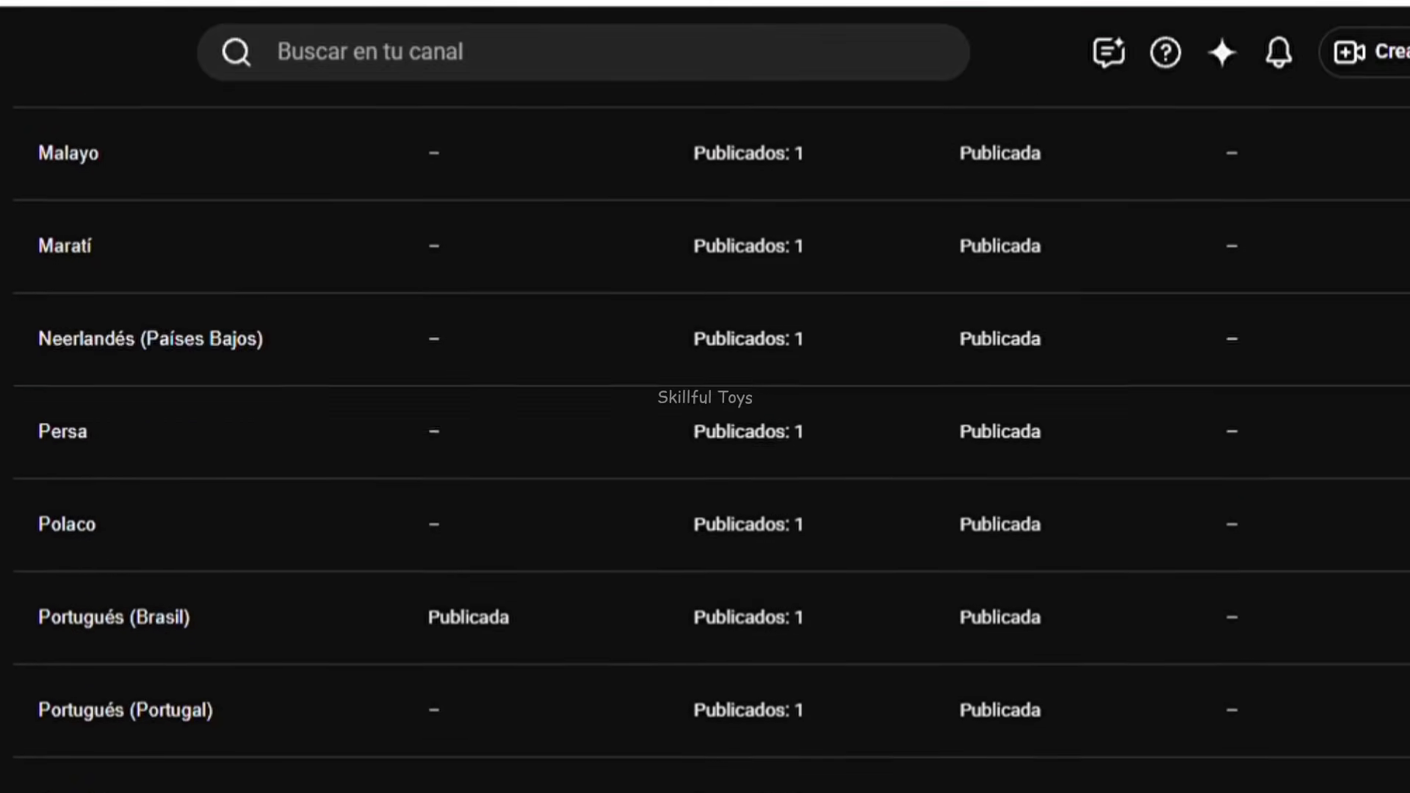
Look through the remaining translated languages in the YouTube Studio list
{"action": "scroll", "coordinate": [705, 440], "scroll_direction": "down", "scroll_amount": 15}
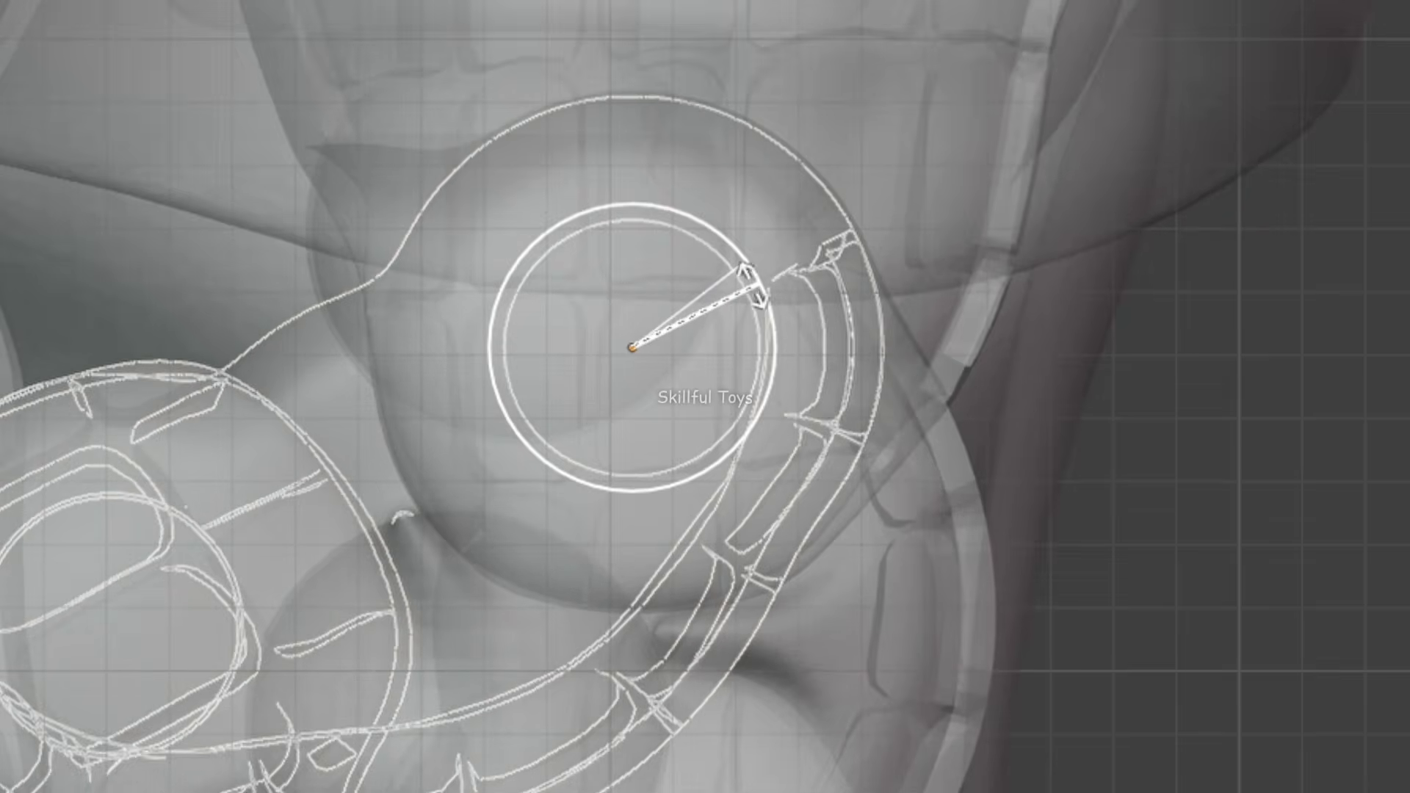
Switch to Blender and rotate the outlined armored limb section about the centre of its circular joint
{"action": "left_click_drag", "start_coordinate": [754, 285], "coordinate": [755, 284]}
{"action": "middle_click_drag", "start_coordinate": [755, 285], "coordinate": [897, 398], "text": "shift"}
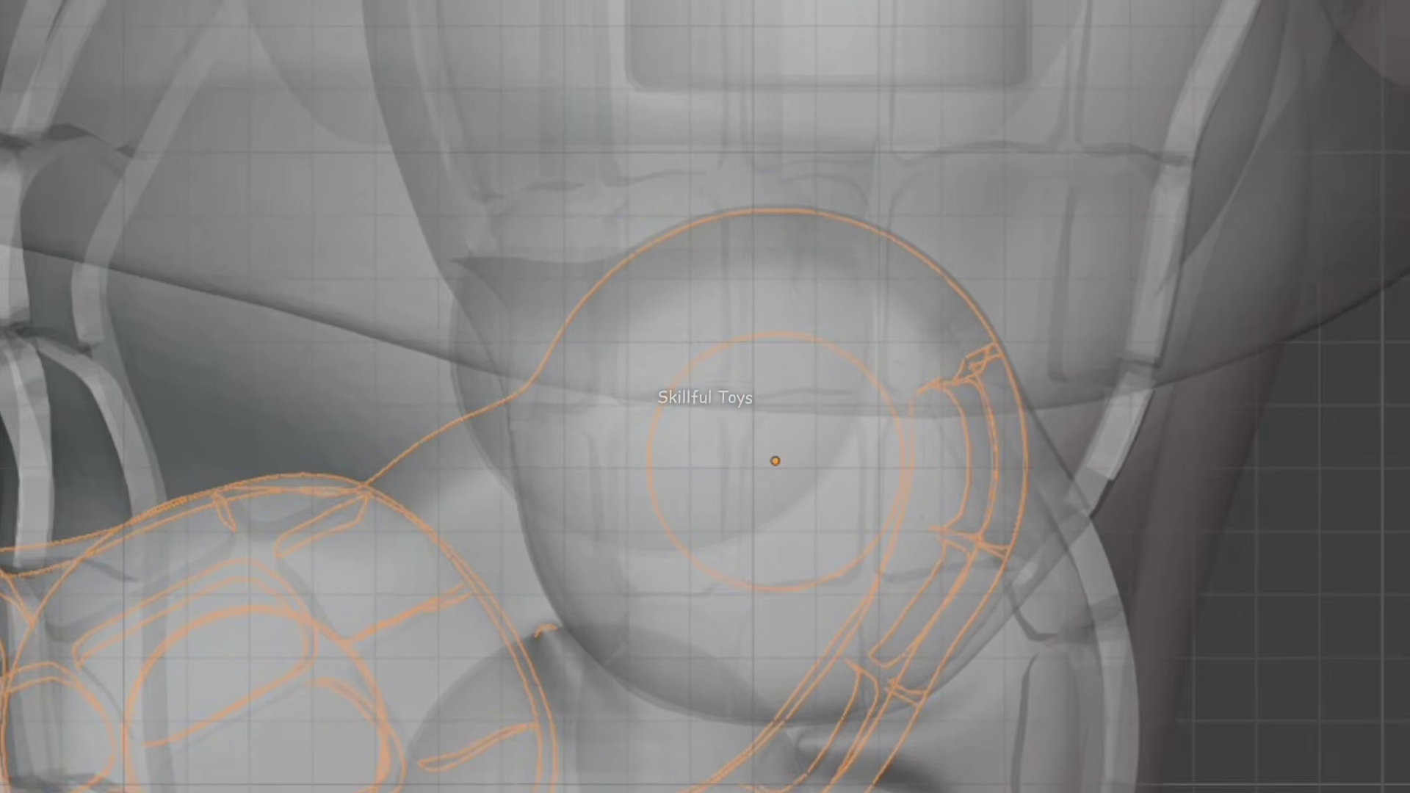
{"action": "left_click_drag", "start_coordinate": [858, 373], "coordinate": [727, 219]}
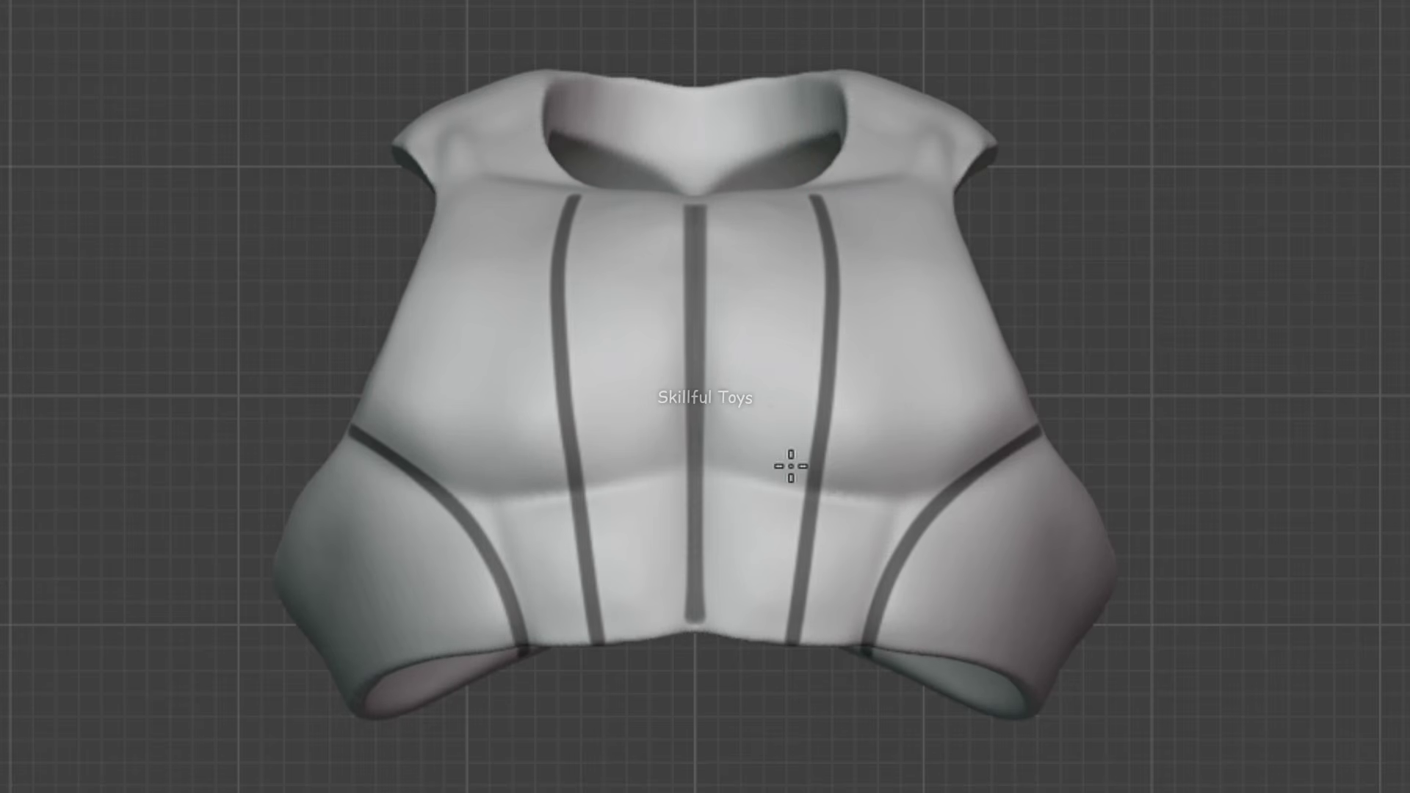
Paint symmetric curved mask bands on the lower torso, joining the side bands to the outer curves and continuing towards the centre band
{"action": "scroll", "coordinate": [773, 519], "scroll_direction": "up", "scroll_amount": 5}
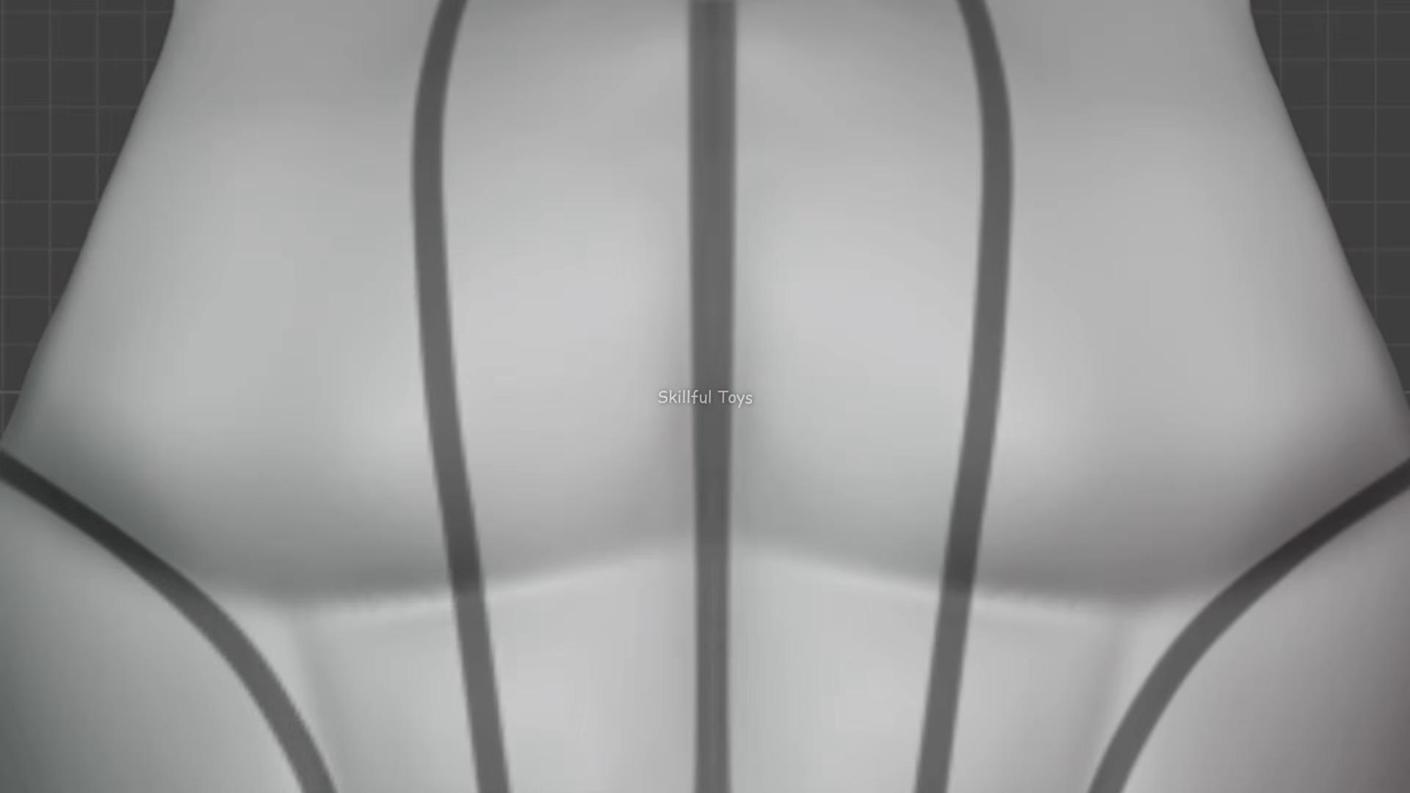
{"action": "middle_click_drag", "start_coordinate": [1061, 719], "coordinate": [984, 322], "text": "shift"}
{"action": "scroll", "coordinate": [999, 336], "scroll_direction": "up", "scroll_amount": 4}
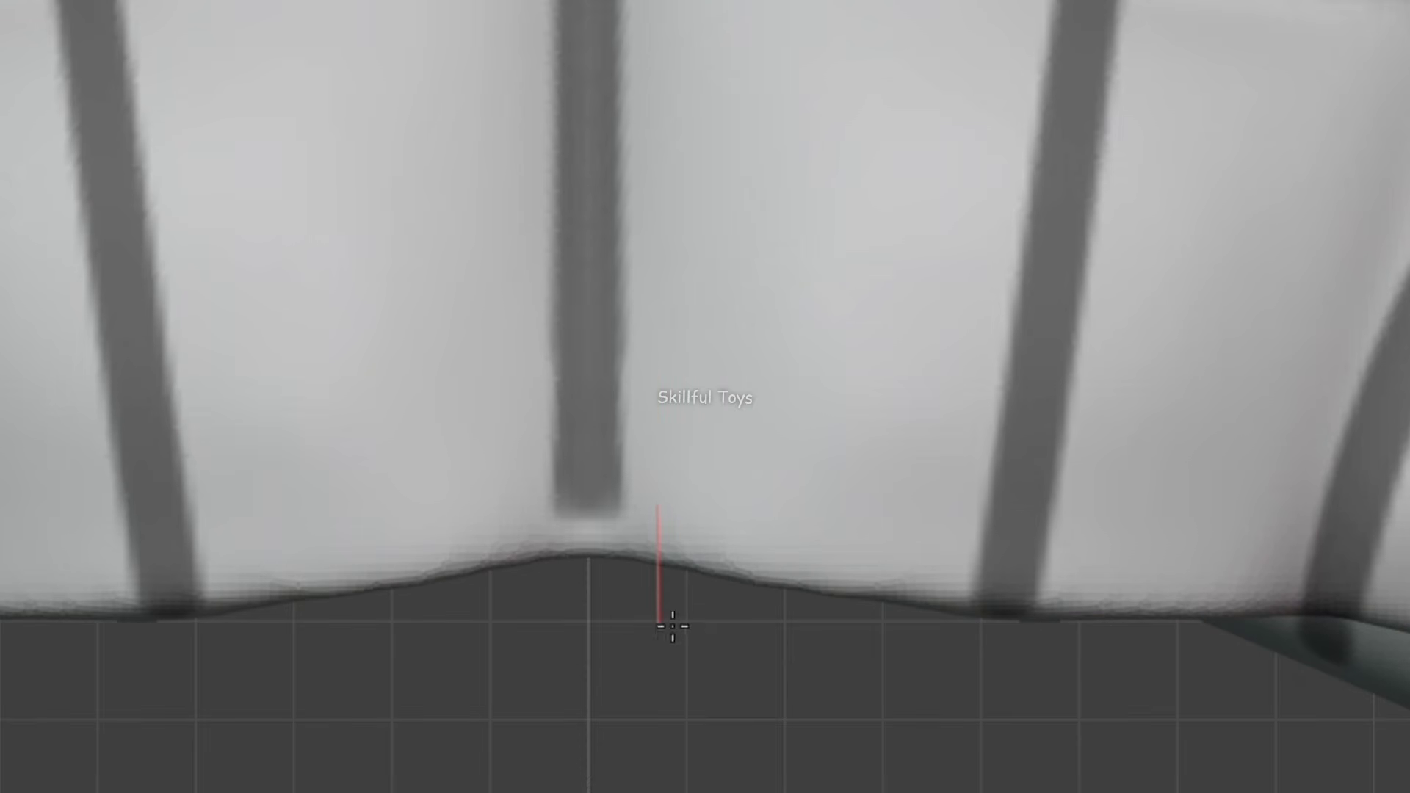
{"action": "scroll", "coordinate": [754, 508], "scroll_direction": "down", "scroll_amount": 2}
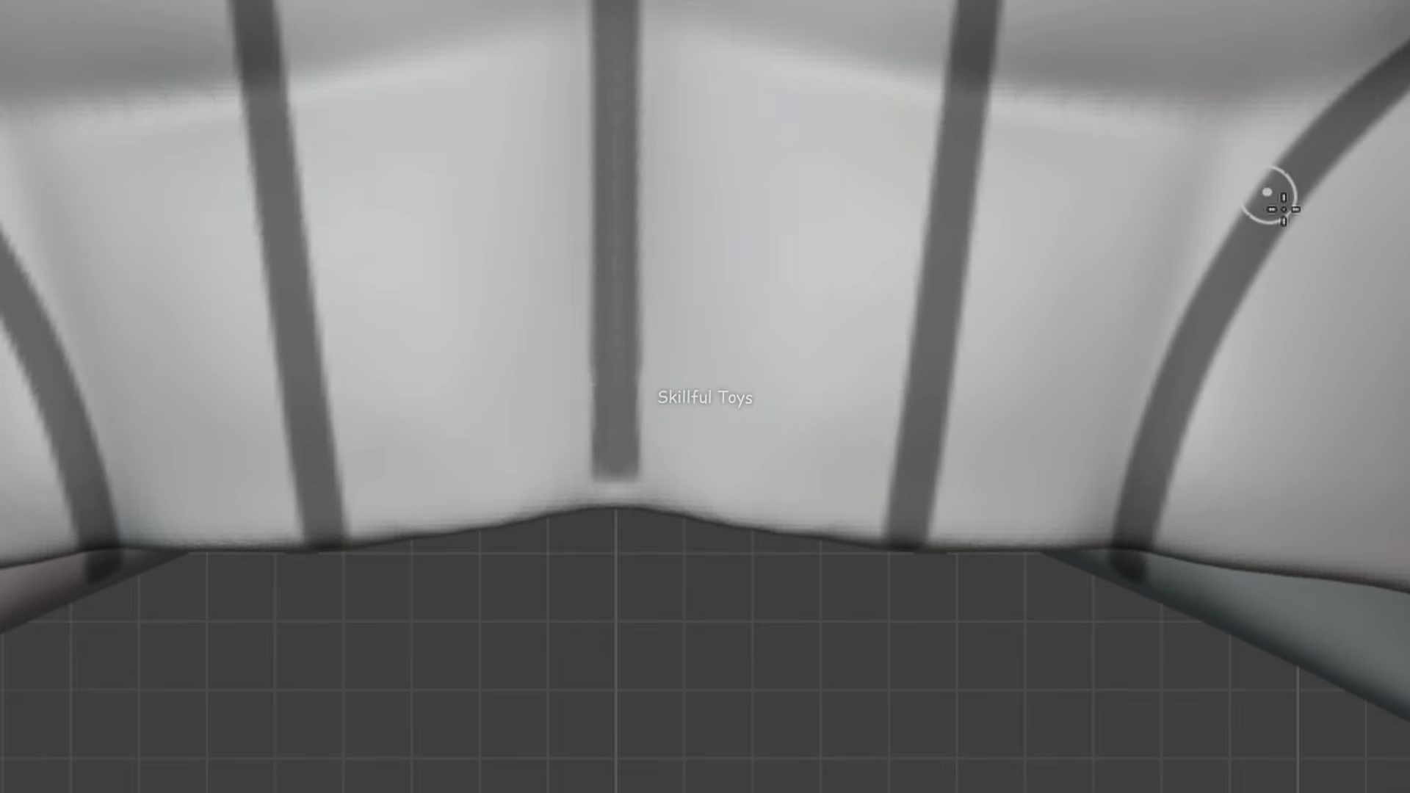
{"action": "mouse_move", "coordinate": [1107, 83]}
{"action": "left_mouse_down"}
{"action": "mouse_move", "coordinate": [1023, 104]}
{"action": "mouse_move", "coordinate": [910, 187]}
{"action": "left_mouse_up"}
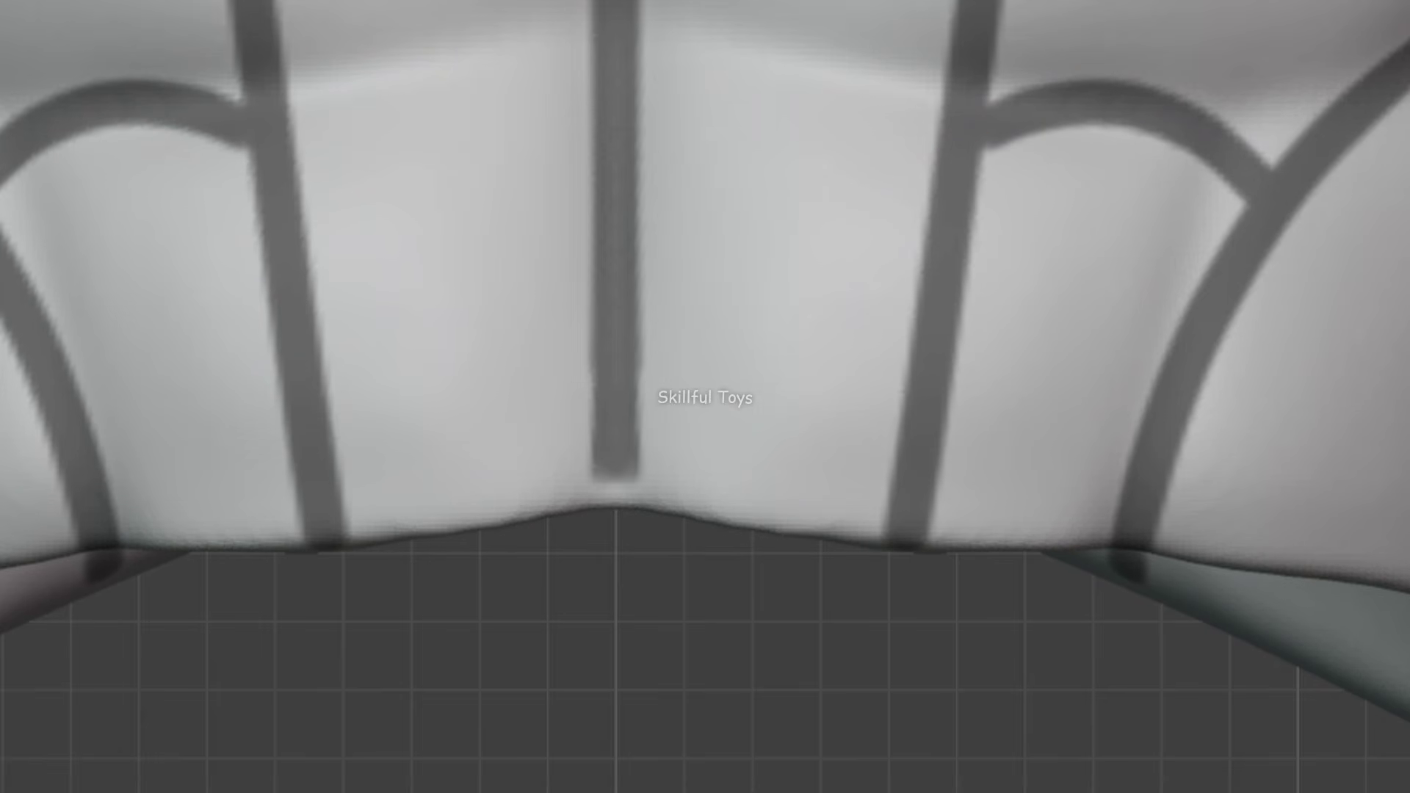
{"action": "middle_click_drag", "start_coordinate": [646, 308], "coordinate": [779, 516], "text": "shift"}
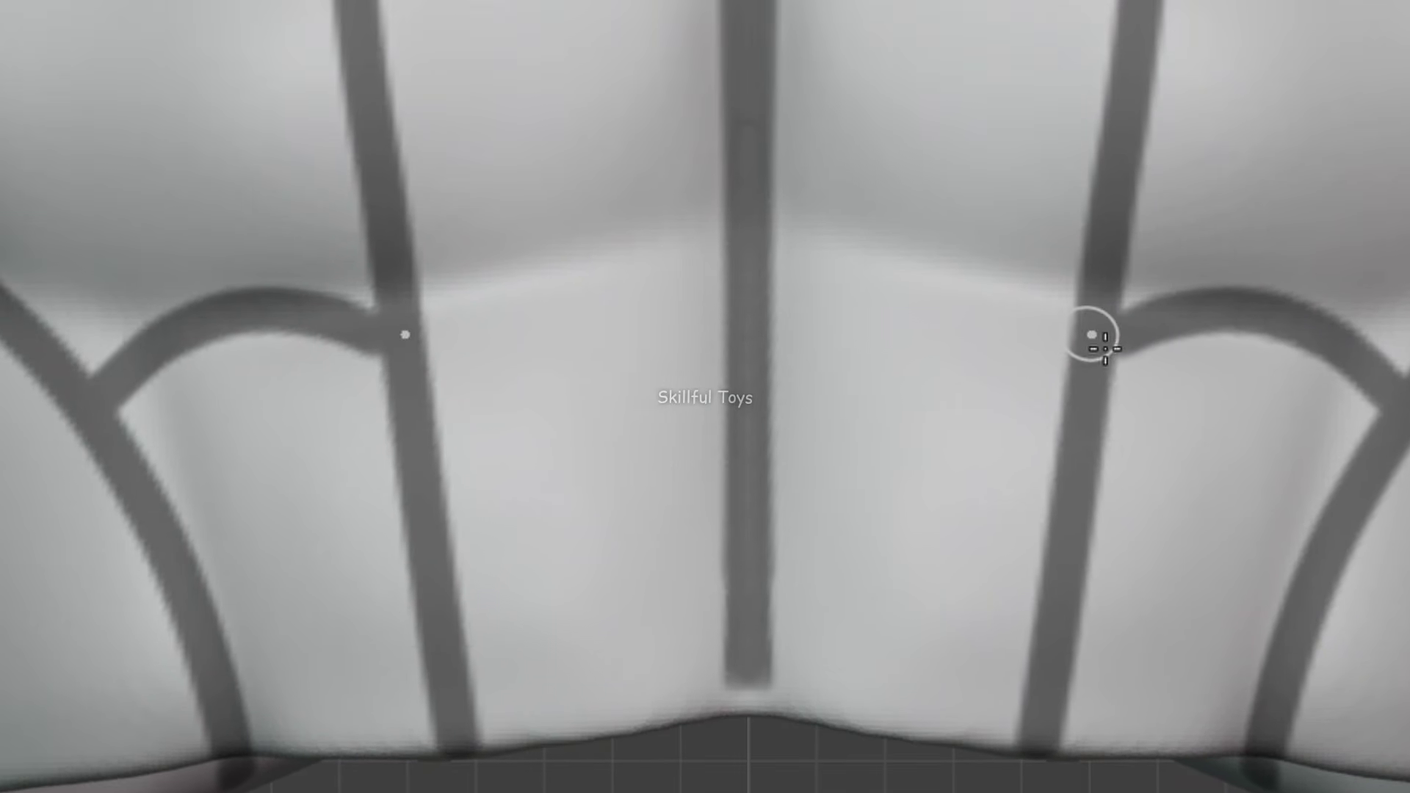
{"action": "mouse_move", "coordinate": [983, 249]}
{"action": "left_mouse_down"}
{"action": "mouse_move", "coordinate": [859, 249]}
{"action": "mouse_move", "coordinate": [786, 271]}
{"action": "mouse_move", "coordinate": [735, 326]}
{"action": "left_mouse_up"}
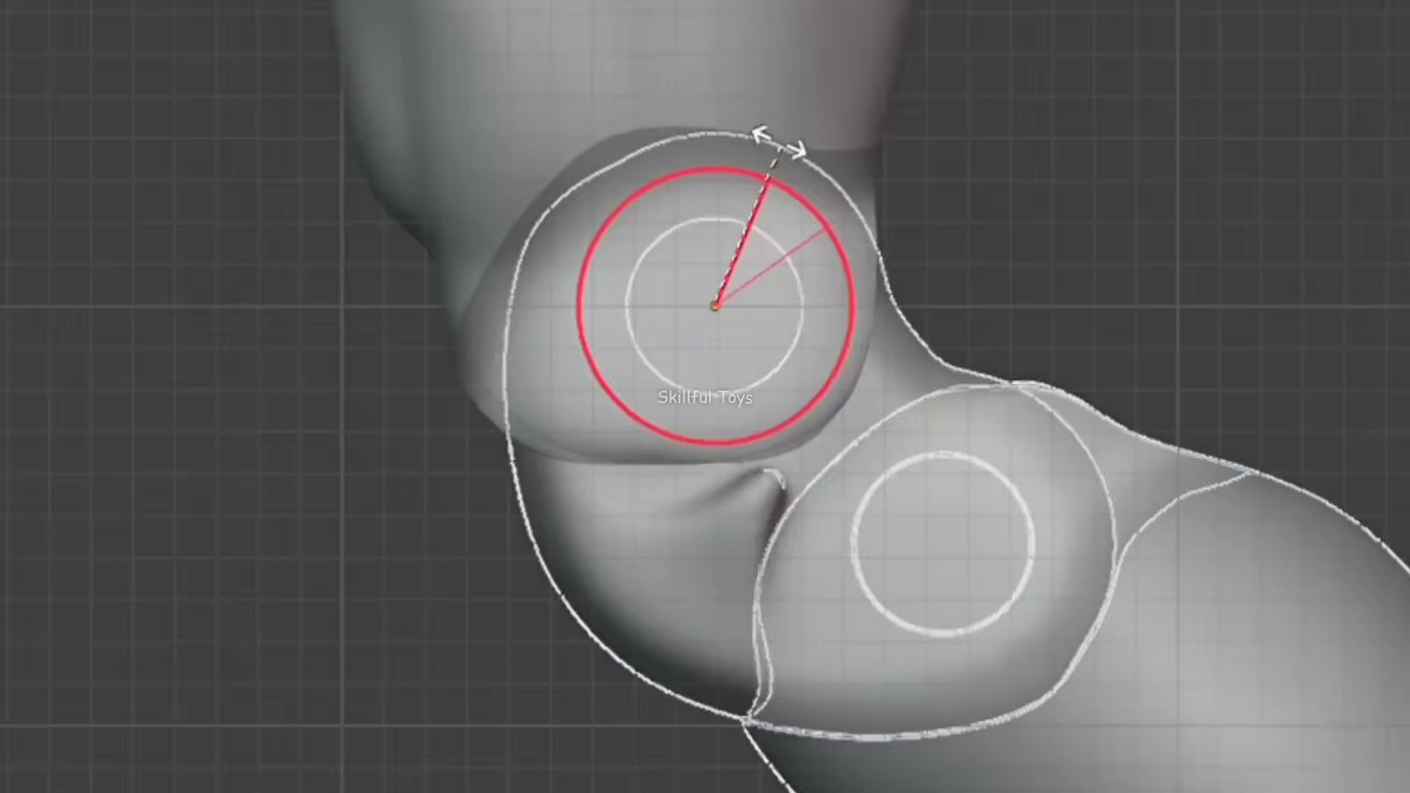
Rotate the outlined smooth limb with its two round joints about the upper joint's centre
{"action": "left_click_drag", "start_coordinate": [640, 75], "coordinate": [834, 157]}
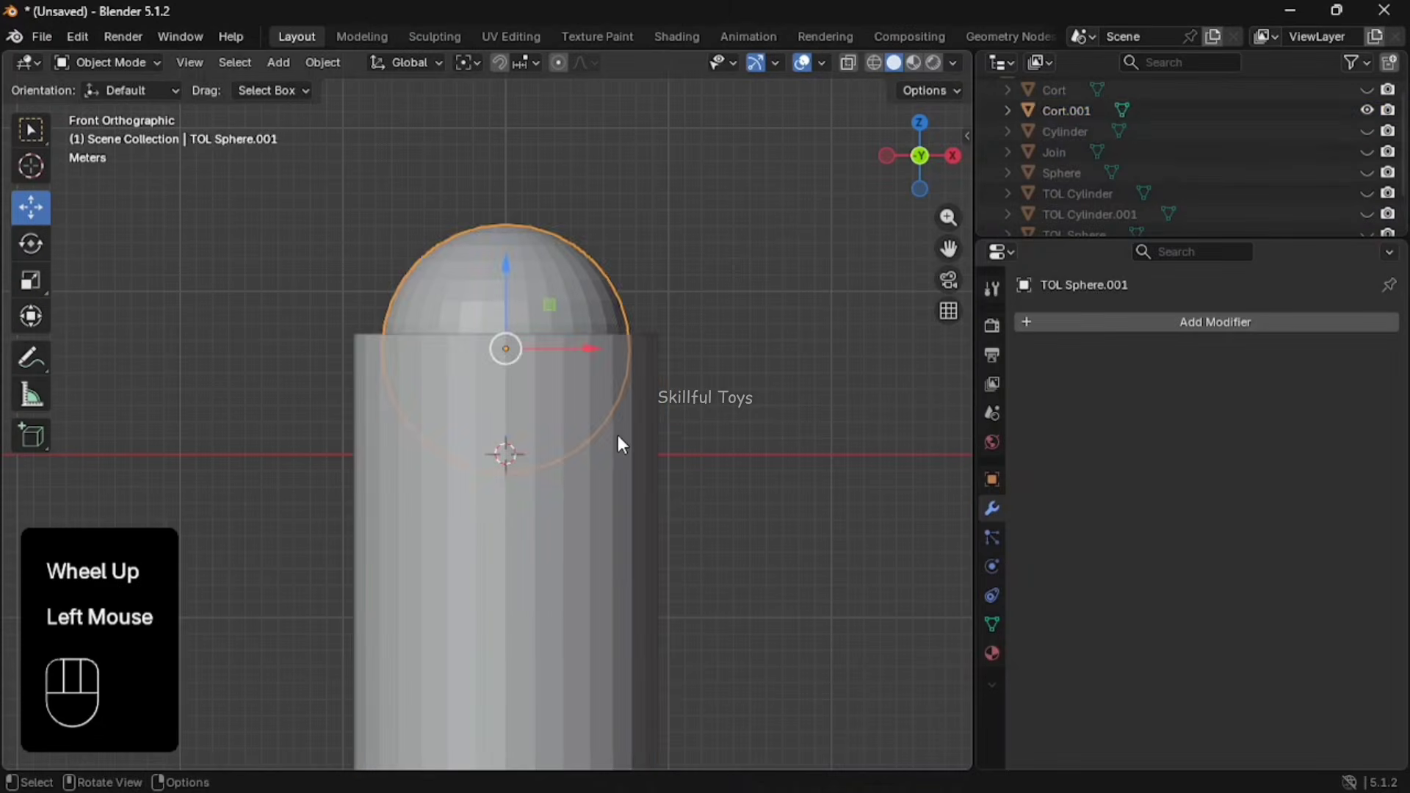
Enable X-ray and cut TOL Sphere.001 out of the Cort.001 cylinder with a Difference Boolean modifier, applying it
{"action": "left_click", "coordinate": [619, 439]}
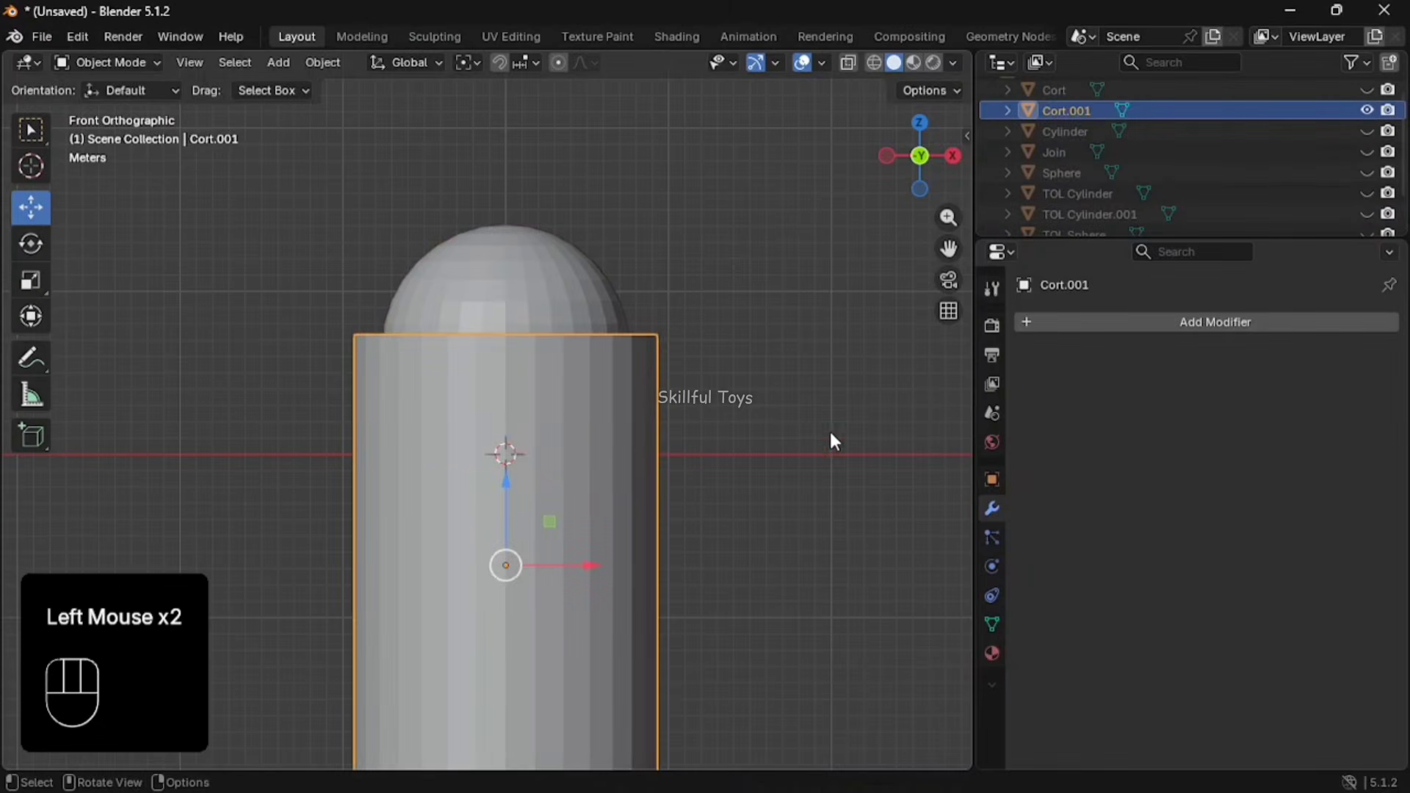
{"action": "left_click", "coordinate": [851, 90]}
{"action": "left_click", "coordinate": [847, 64]}
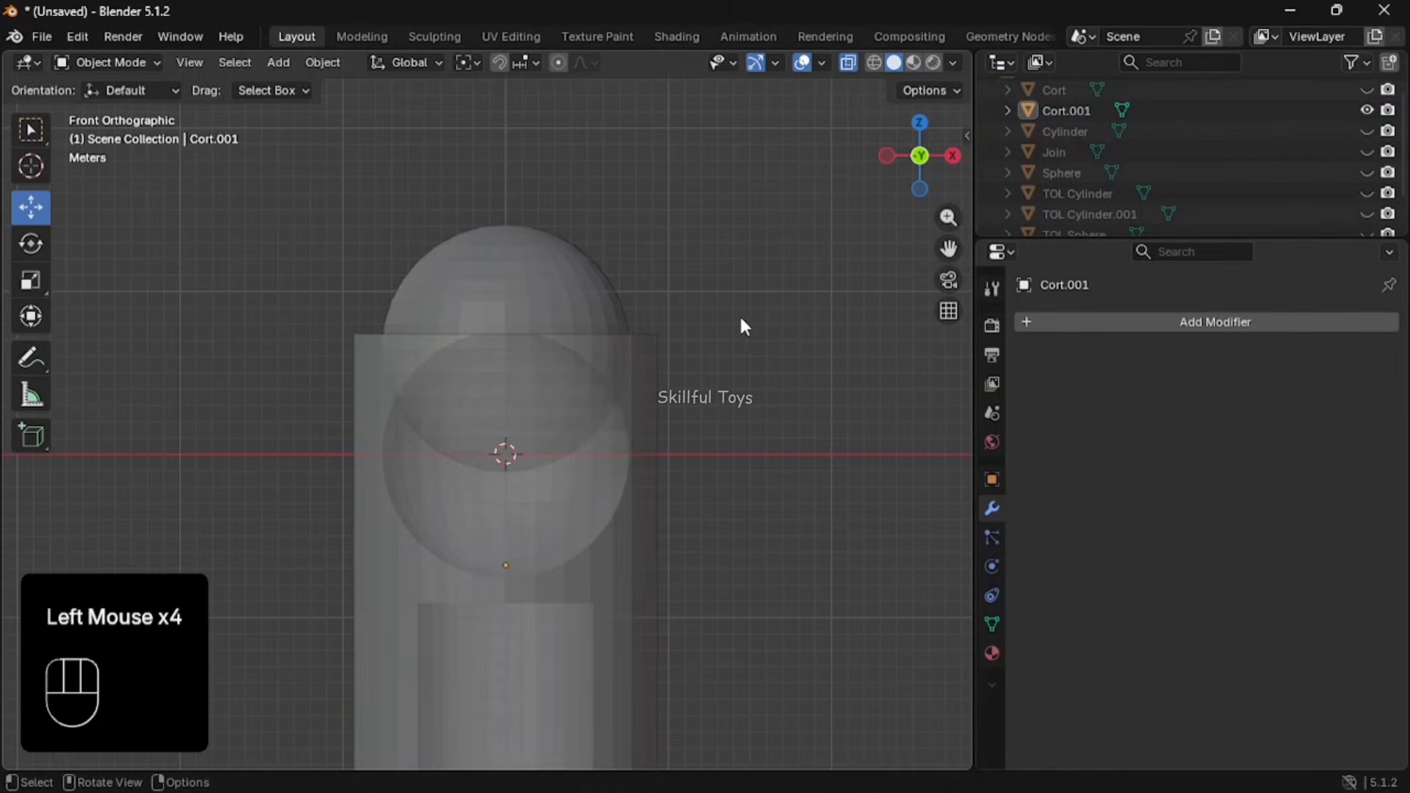
{"action": "left_click", "coordinate": [623, 444]}
{"action": "left_click", "coordinate": [1099, 321]}
{"action": "mouse_move", "coordinate": [1104, 328]}
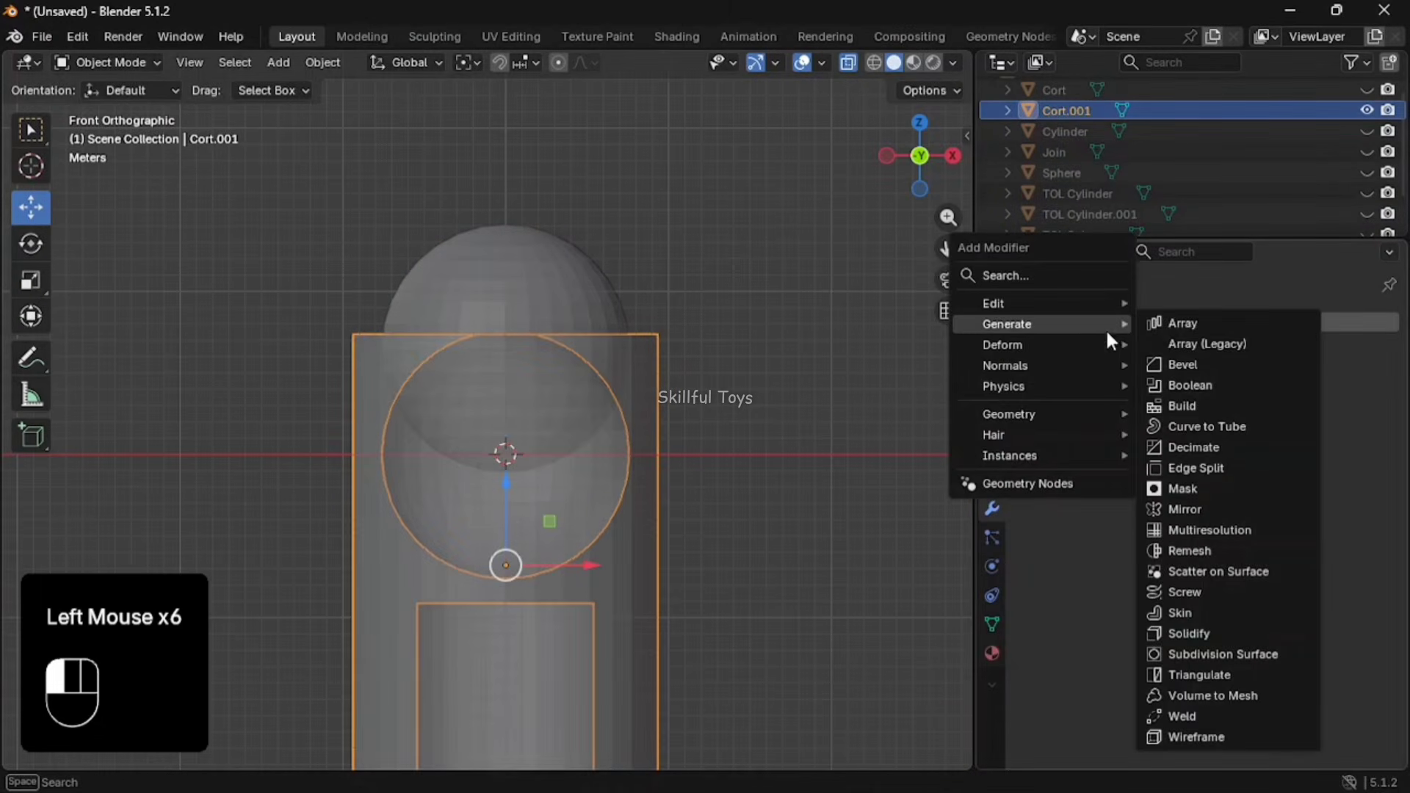
{"action": "left_click", "coordinate": [1188, 386]}
{"action": "left_click", "coordinate": [1358, 439]}
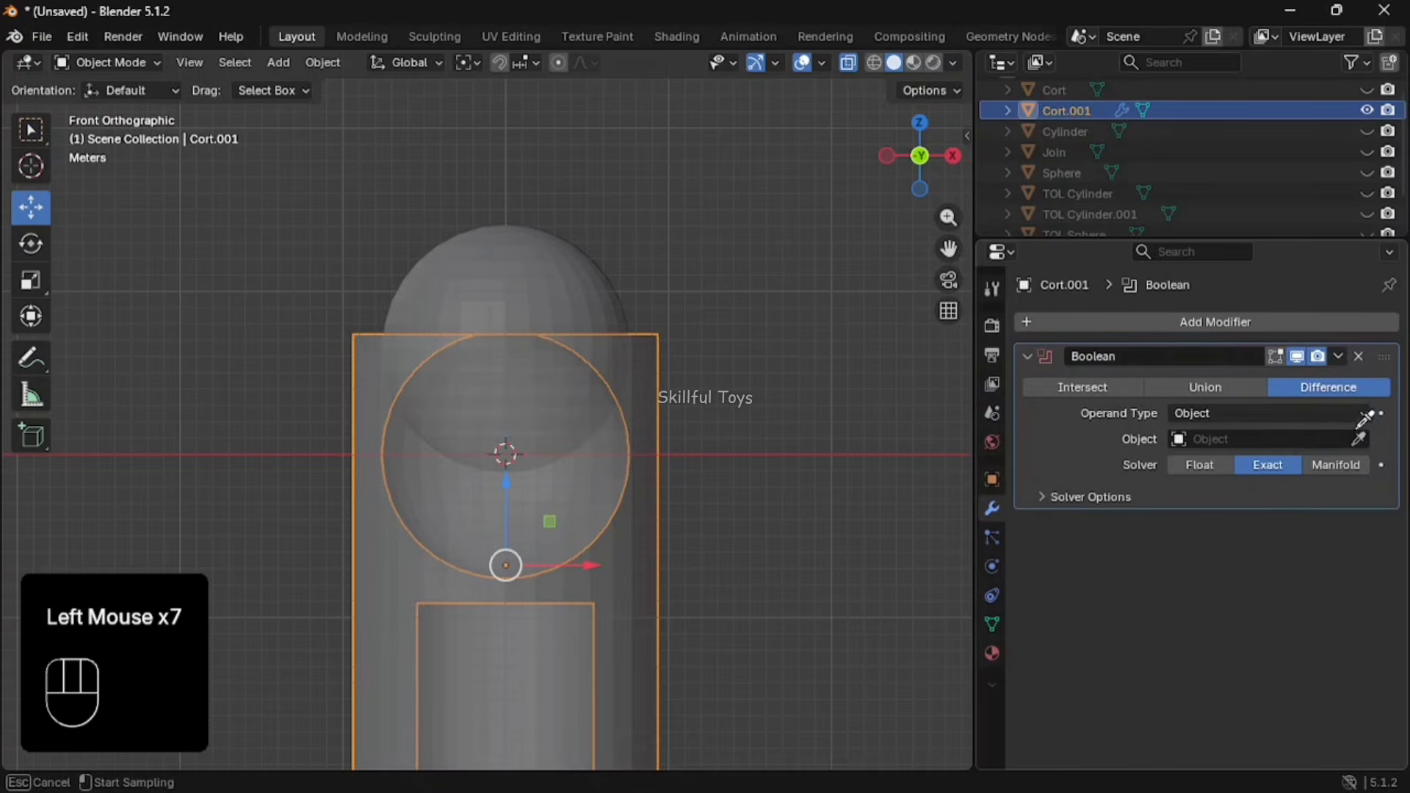
{"action": "left_click", "coordinate": [573, 260]}
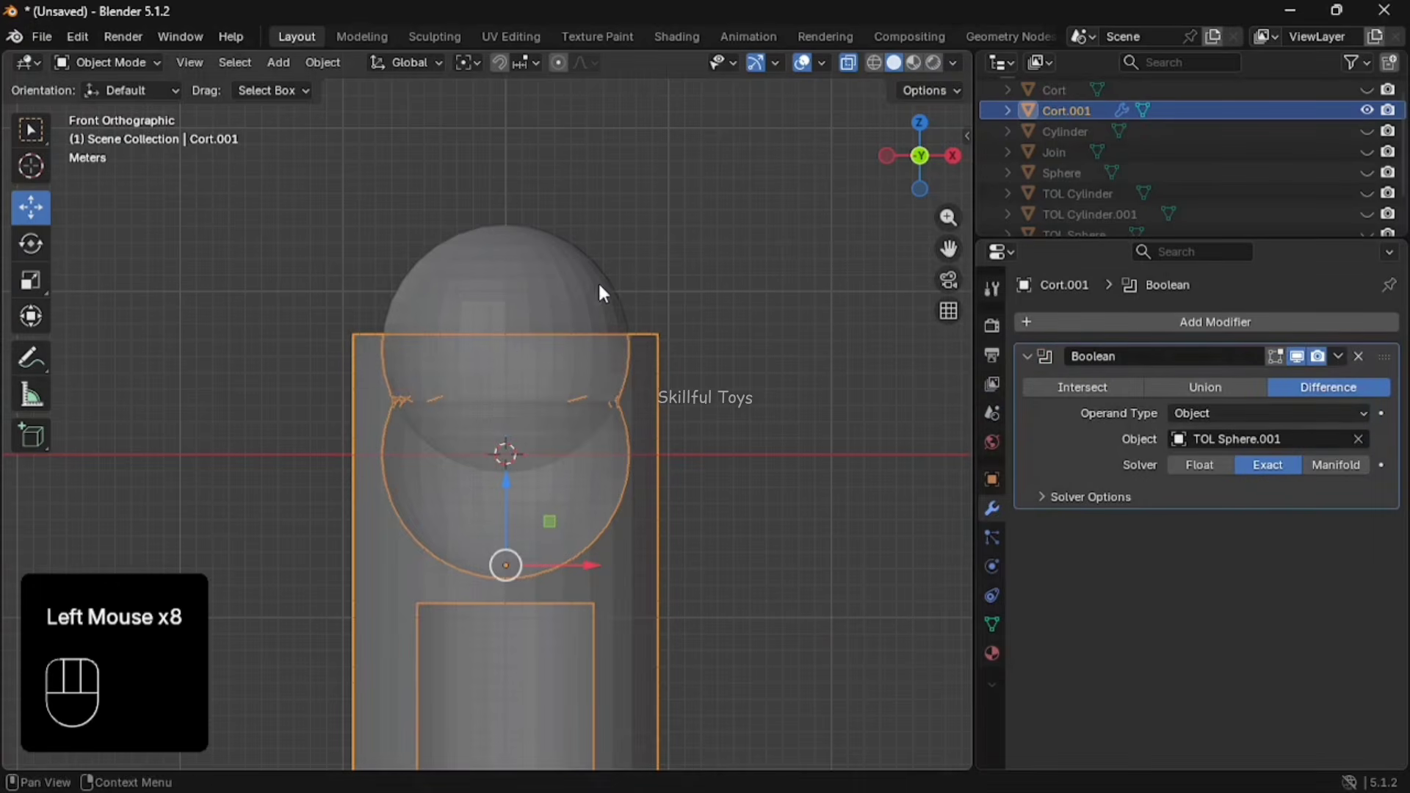
{"action": "left_click", "coordinate": [1340, 357]}
{"action": "left_click", "coordinate": [1282, 374]}
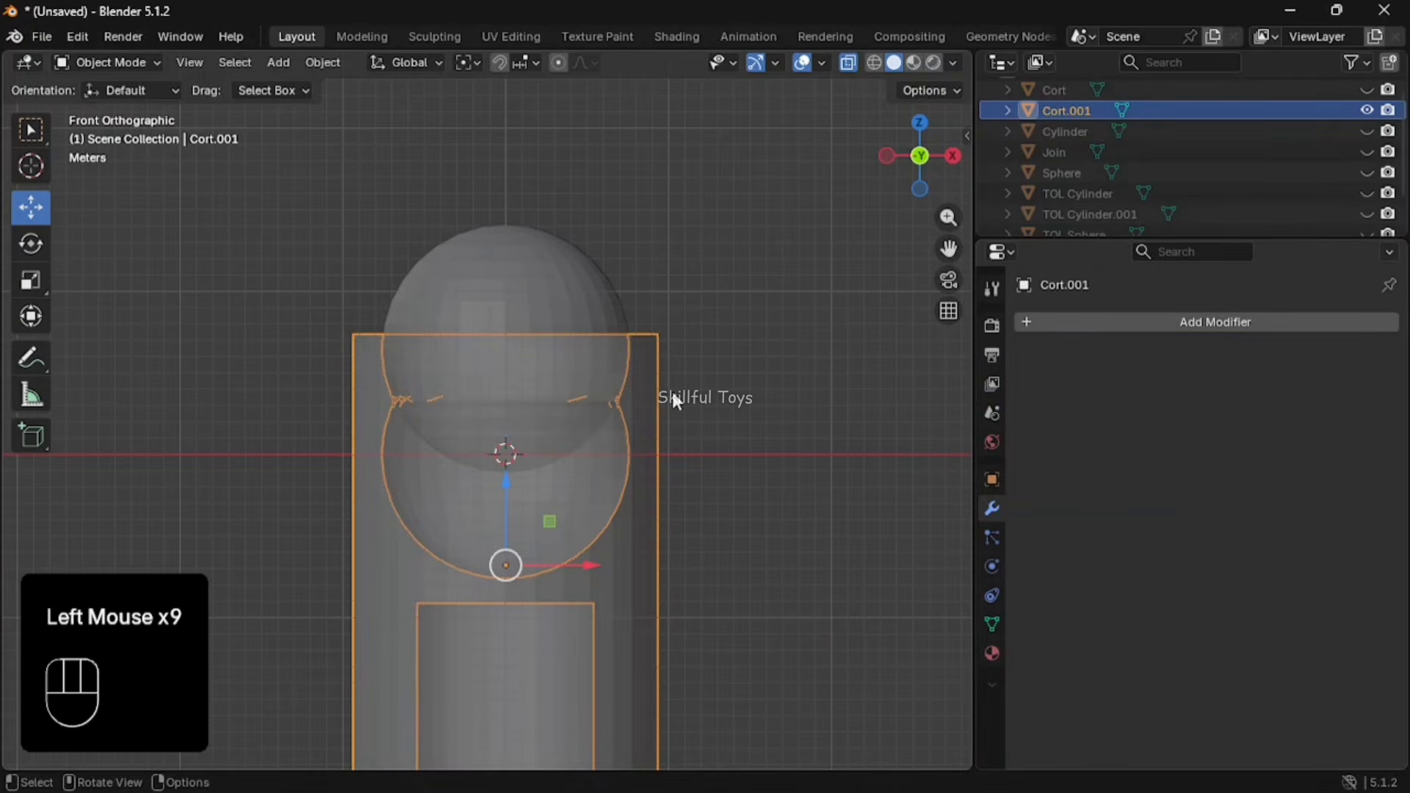
Hide everything except the Cort.001 cylinder, disable X-ray and examine the cut socket from above
{"action": "key", "text": "shift+h"}
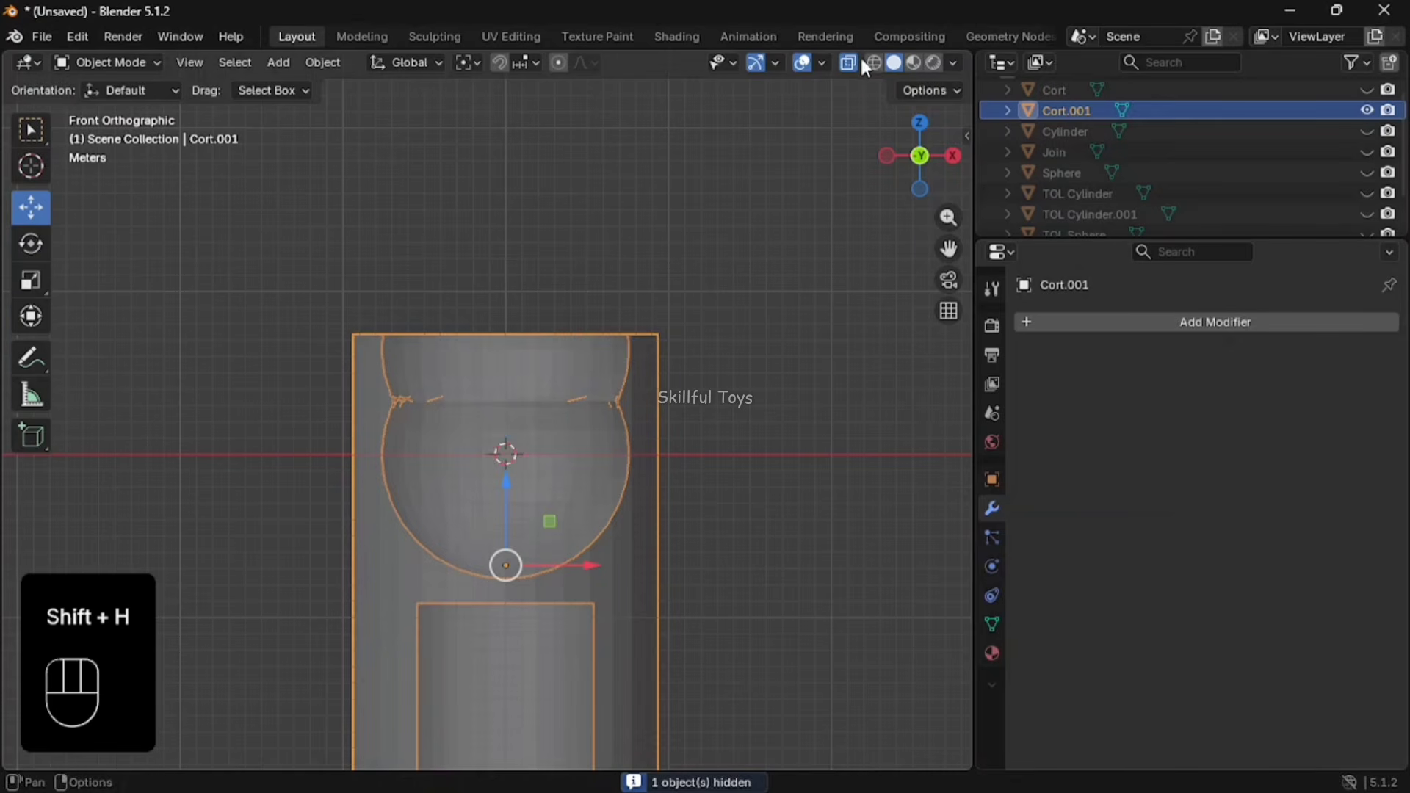
{"action": "left_click", "coordinate": [855, 63]}
{"action": "left_click_drag", "start_coordinate": [919, 143], "coordinate": [696, 101]}
{"action": "scroll", "coordinate": [911, 157], "scroll_direction": "up", "scroll_amount": 1}
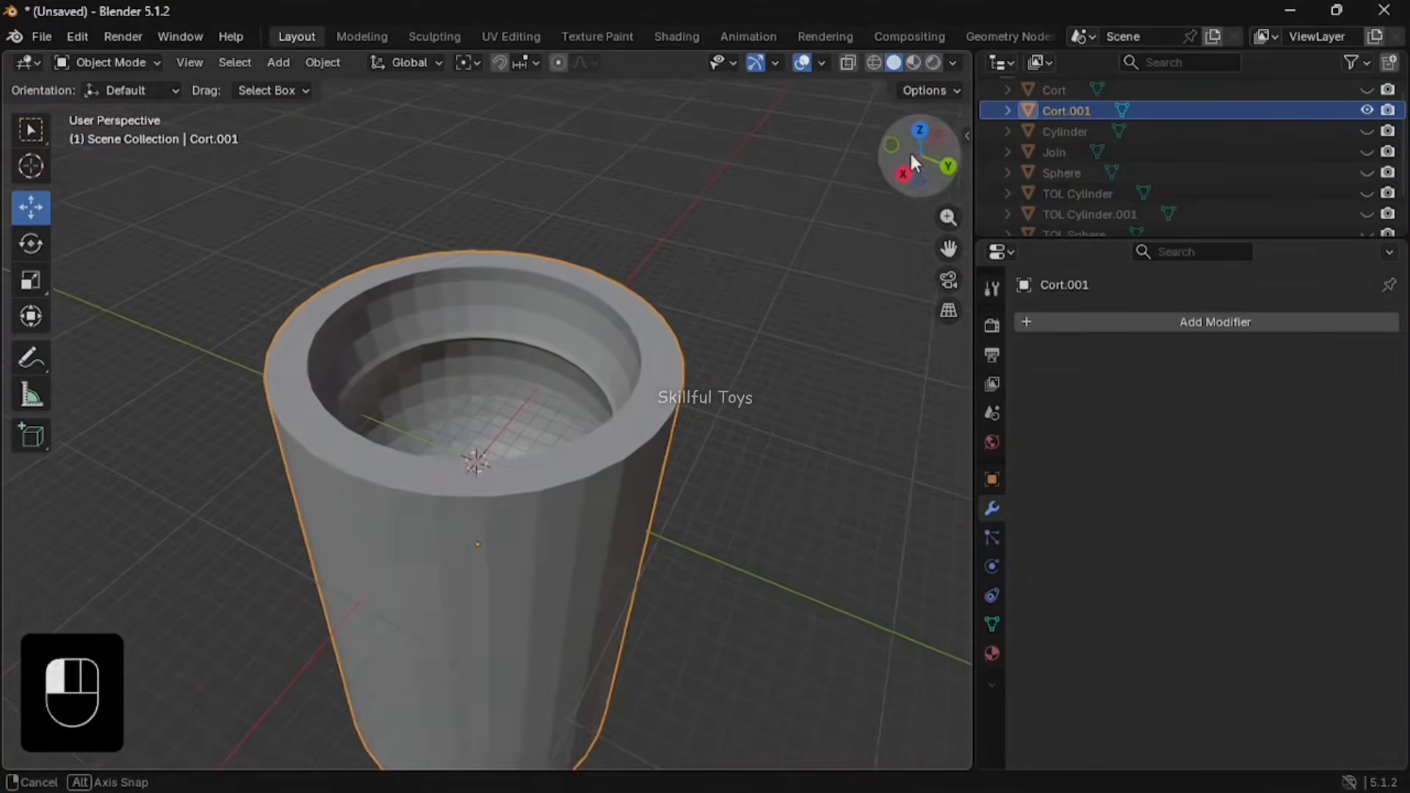
{"action": "scroll", "coordinate": [911, 154], "scroll_direction": "up", "scroll_amount": 2}
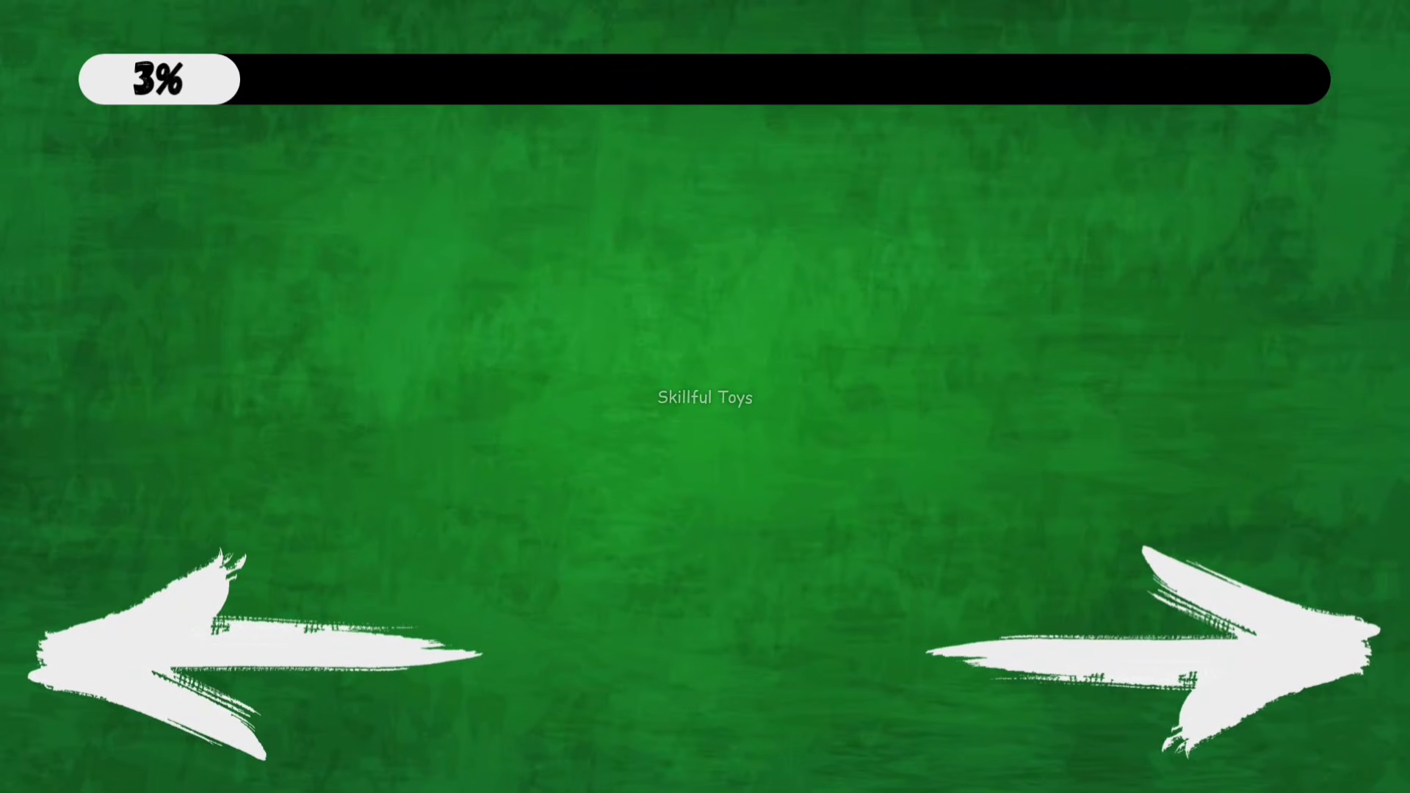